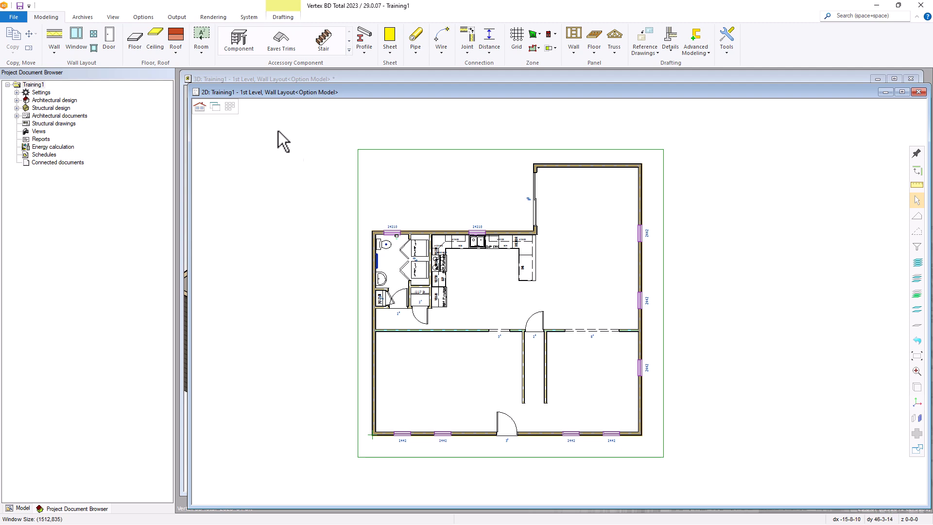
# Step: Load the 1st Level Deck Layout drawing-model pair and switch to its 3D model
pyautogui.click(230, 107)
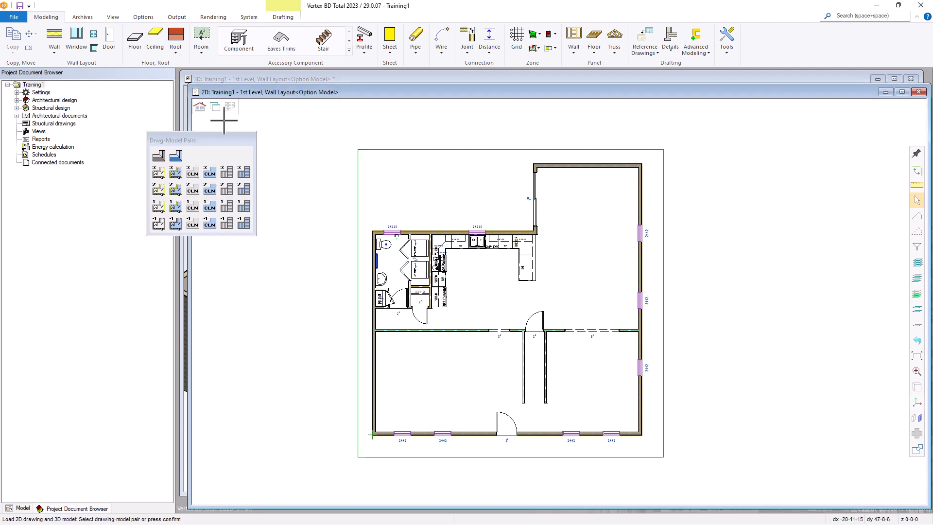
pyautogui.click(226, 207)
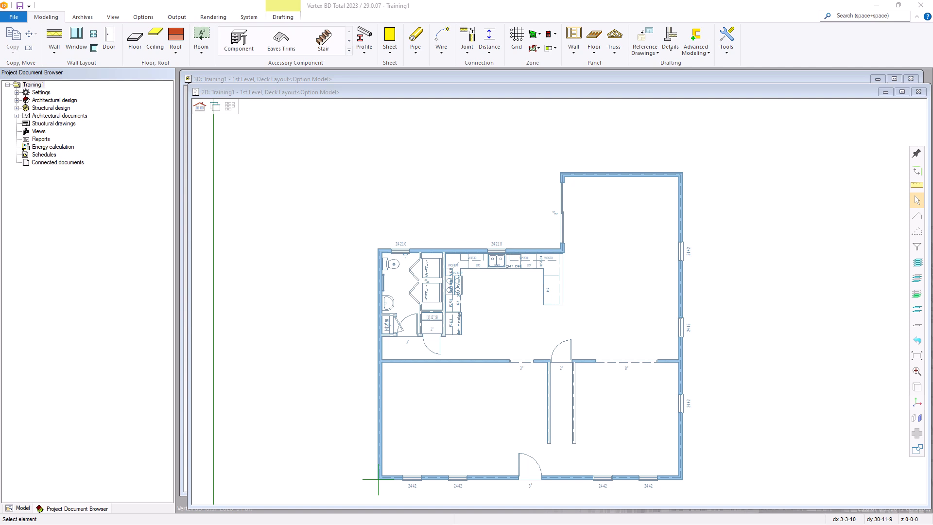
pyautogui.click(471, 247)
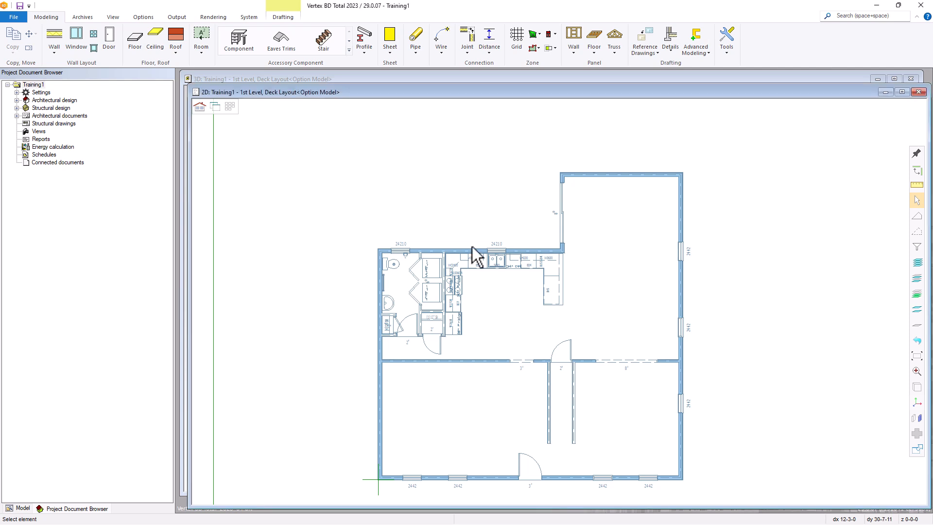
pyautogui.hotkey('ctrl', 'Tab')
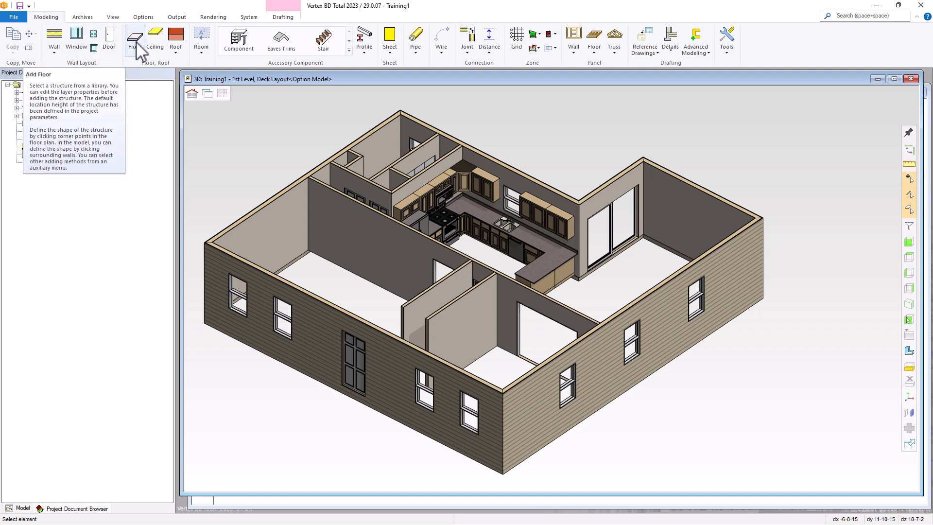
# Step: Start adding a floor to the 3D model, using the default floor structure, Floor, 2x12 framing
pyautogui.rightClick(559, 162)
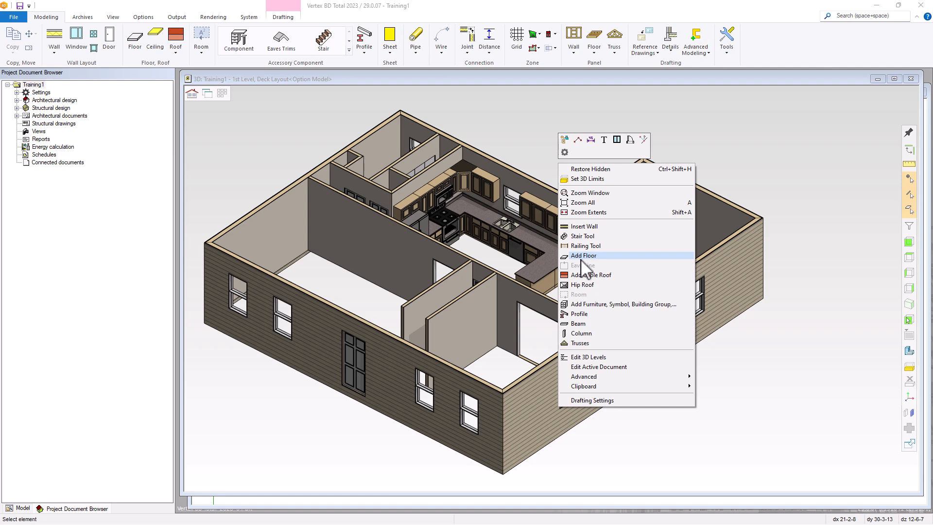
pyautogui.click(582, 257)
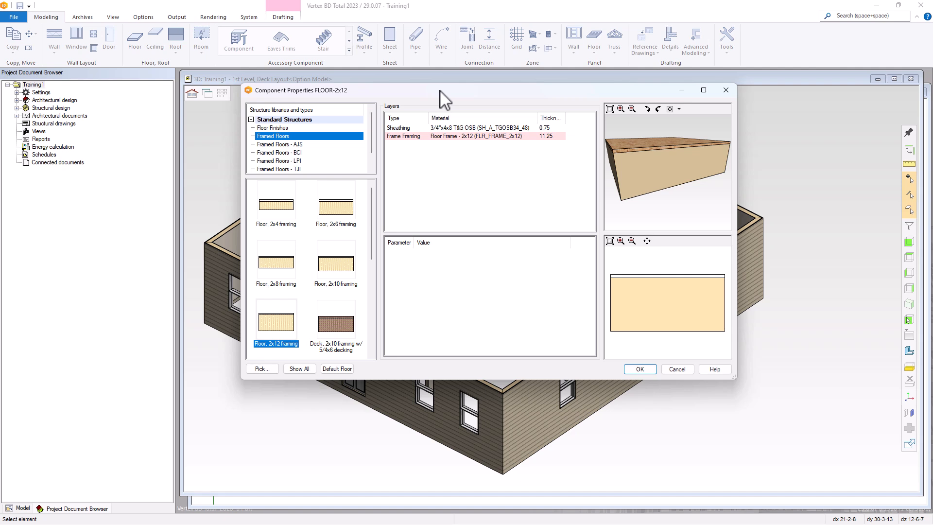
pyautogui.click(334, 368)
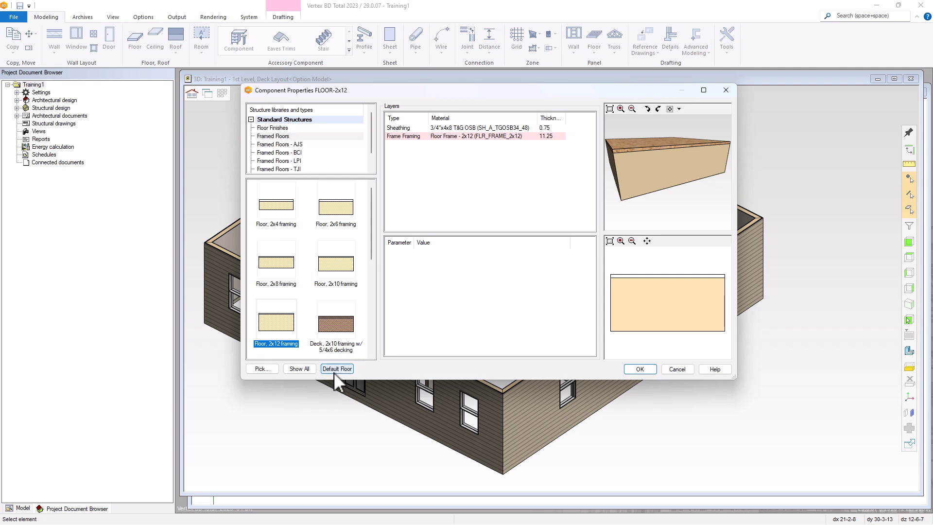
pyautogui.click(335, 370)
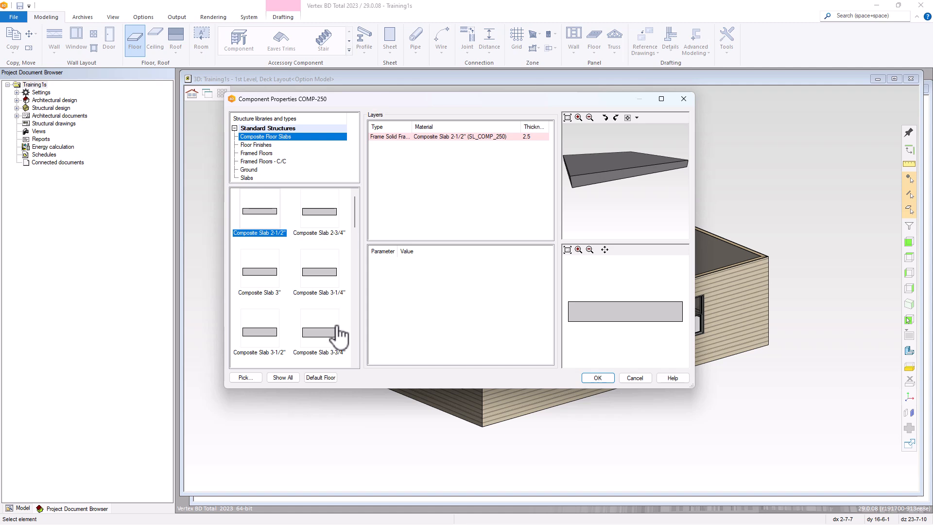
pyautogui.click(323, 377)
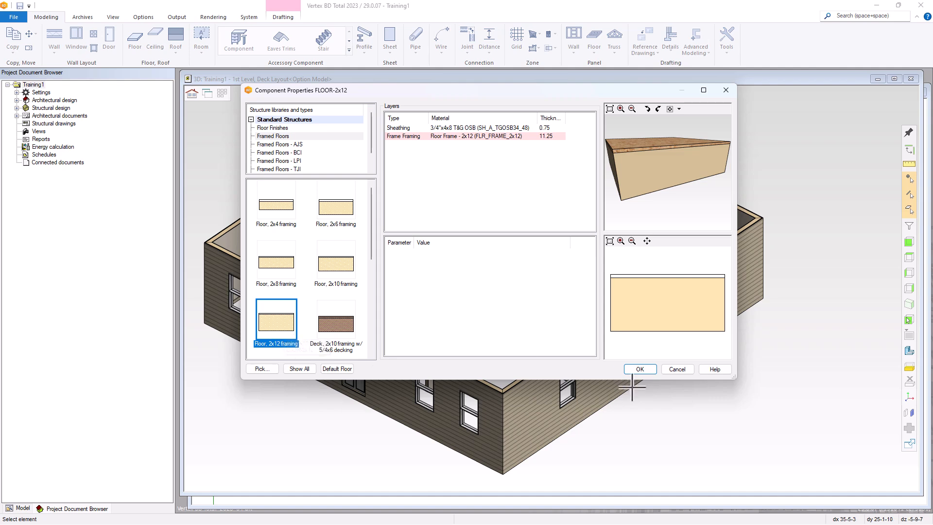
pyautogui.click(640, 368)
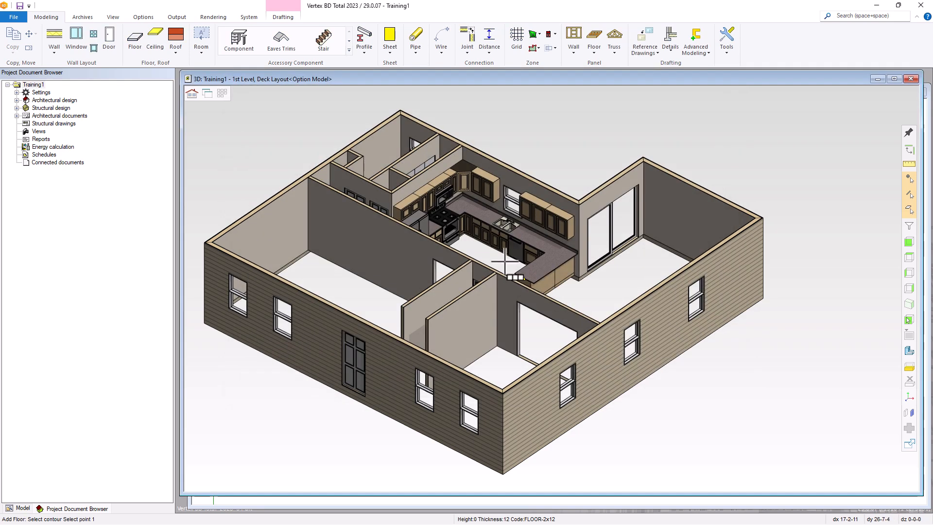
# Step: Review the component properties of the floor being added
pyautogui.rightClick(496, 258)
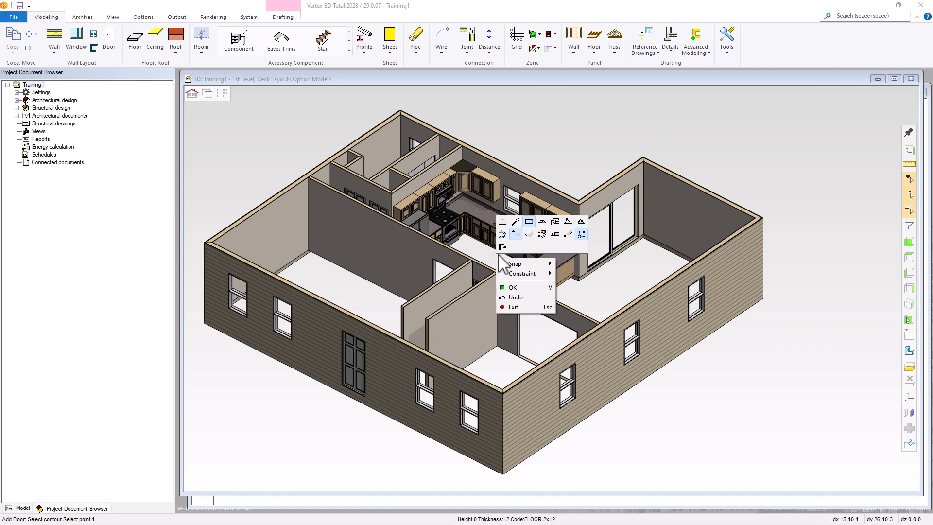
pyautogui.click(502, 222)
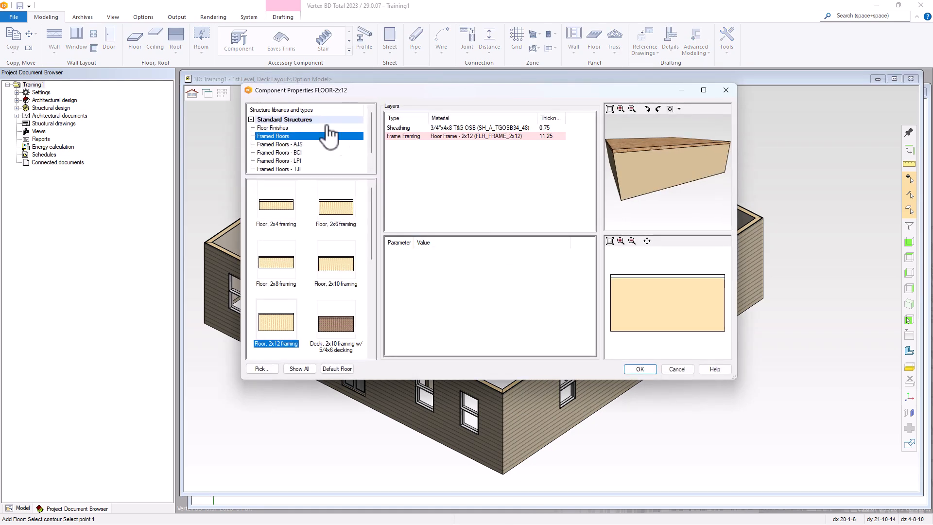
pyautogui.click(679, 369)
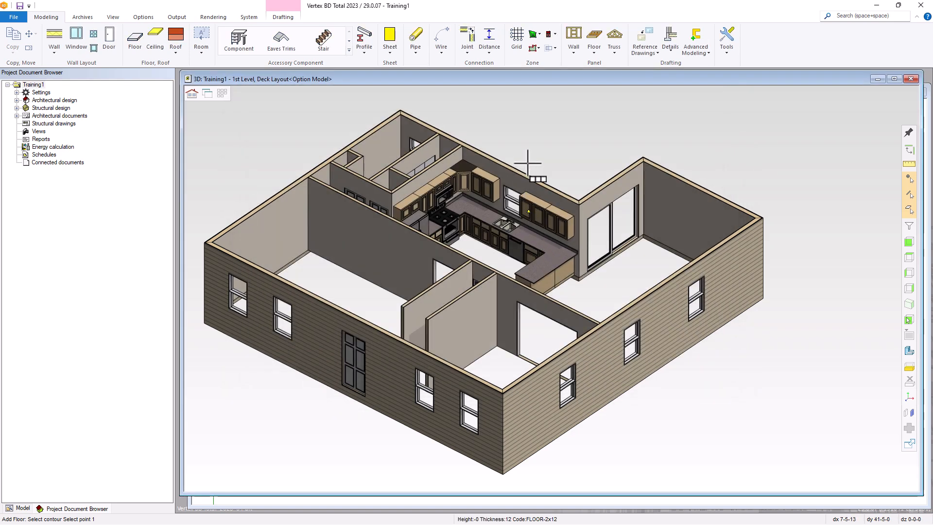
# Step: Create the 2x12 floor by walls, detecting the exterior walls automatically, and delete that floor again
pyautogui.rightClick(530, 164)
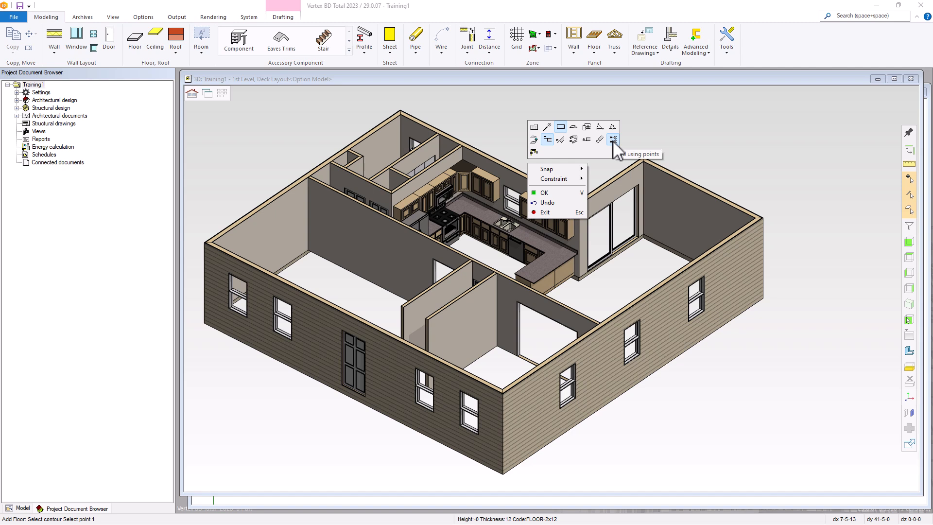
pyautogui.click(534, 153)
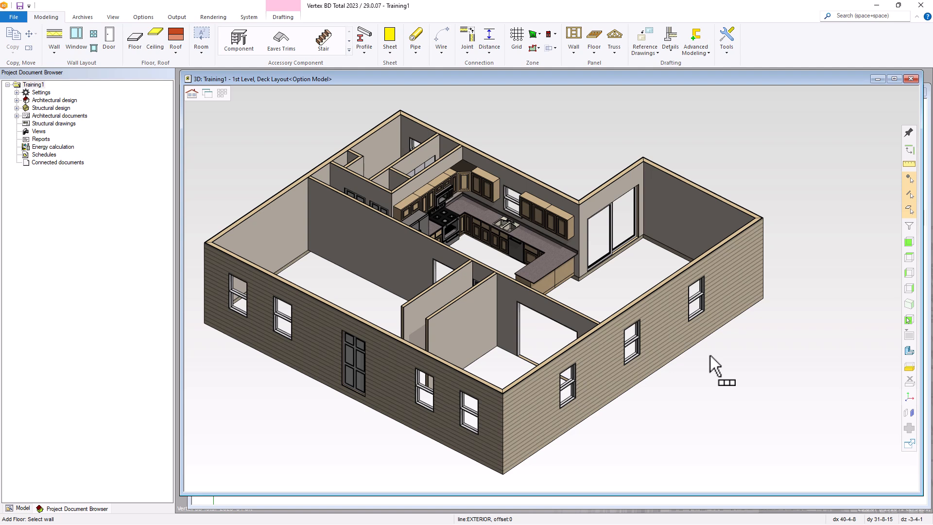
pyautogui.rightClick(546, 154)
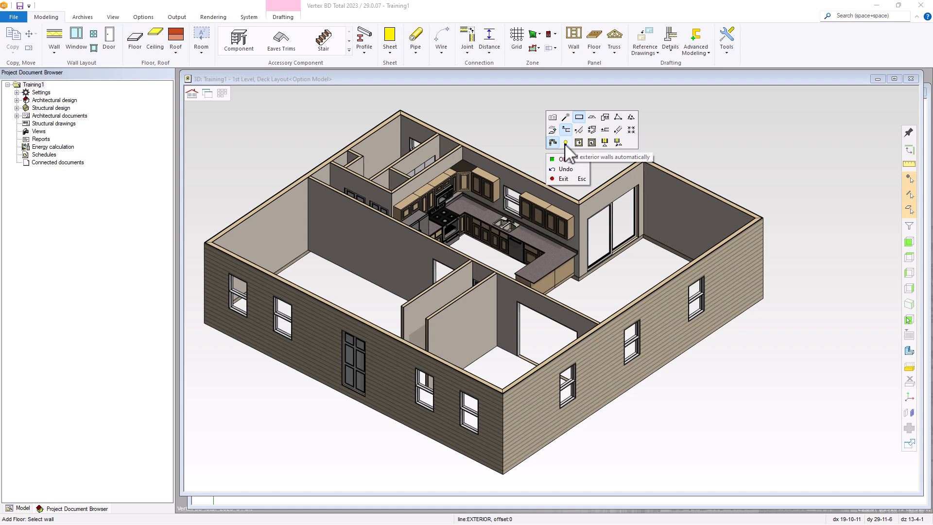
pyautogui.click(565, 143)
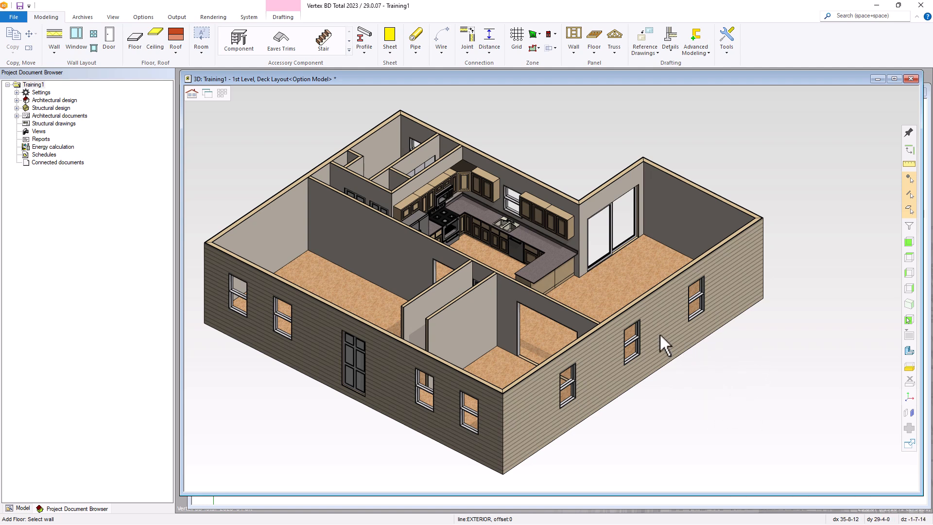
pyautogui.click(613, 280)
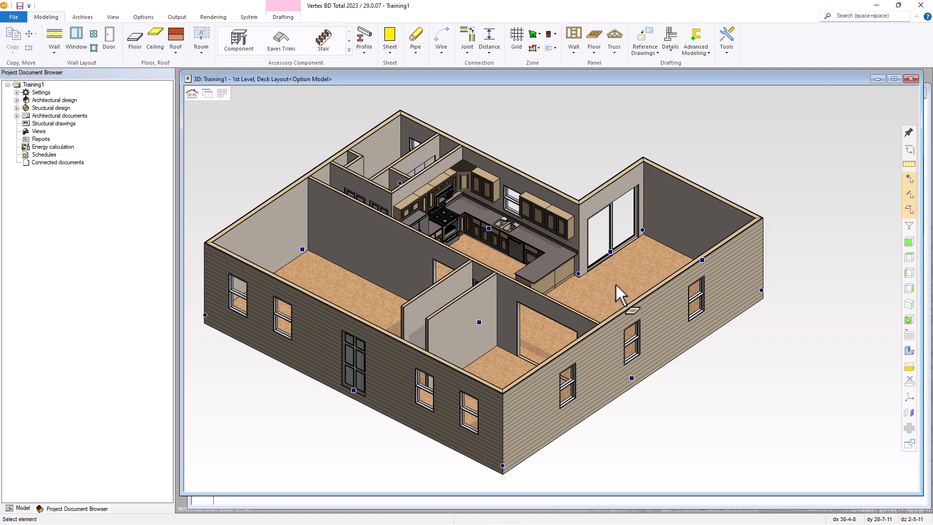
pyautogui.press('Escape')
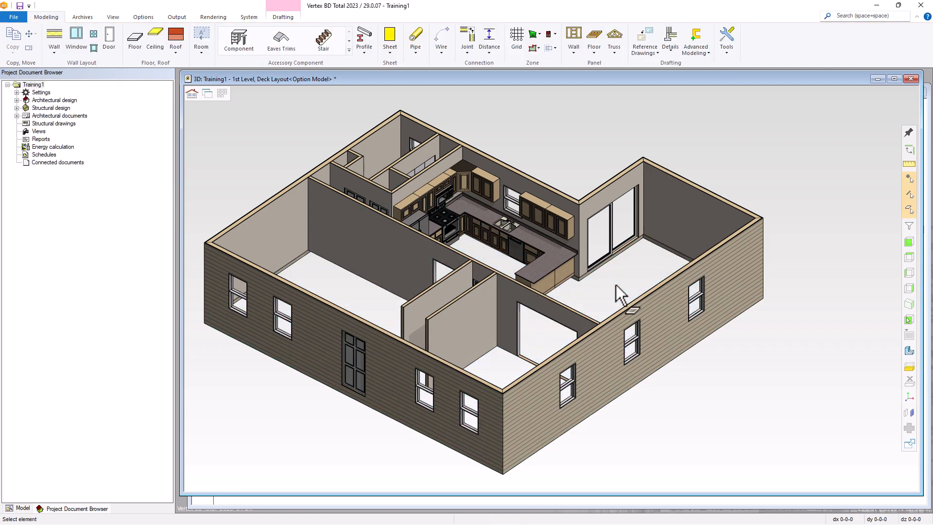
# Step: Start another floor with the Floor, 2x12 framing structure and pick the exterior wall along the bathroom end as its first edge
pyautogui.rightClick(576, 147)
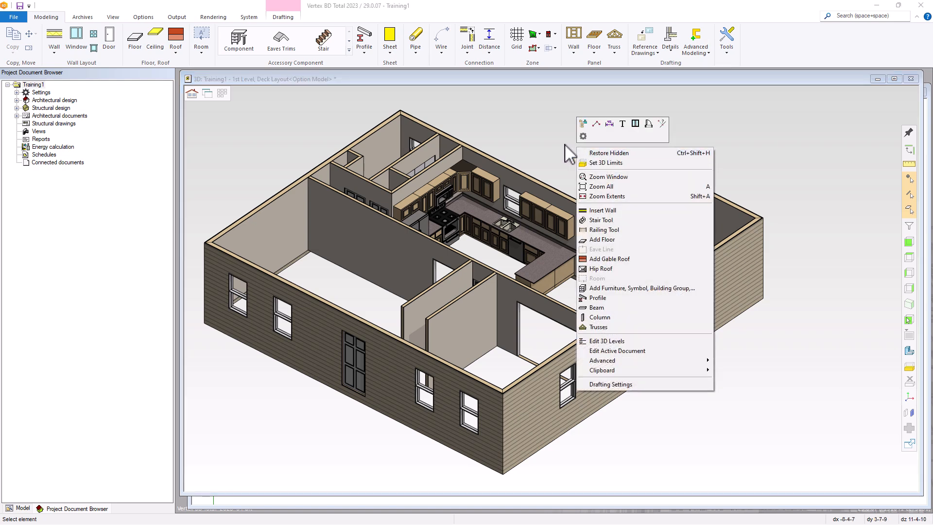
pyautogui.click(602, 239)
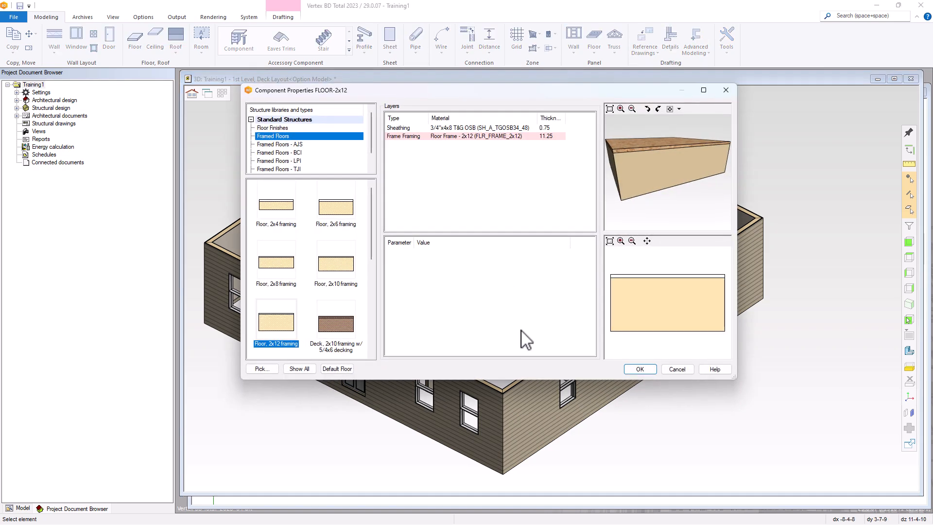
pyautogui.click(639, 369)
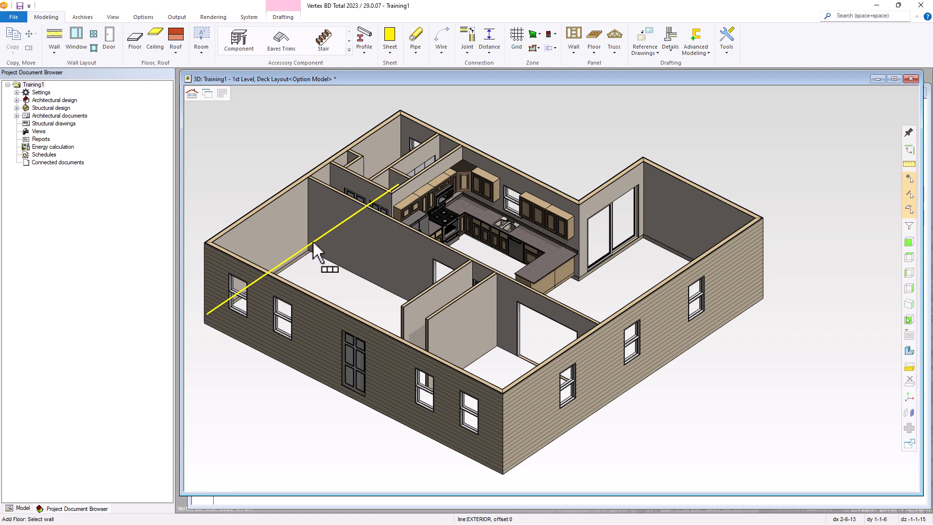
# Step: Check which wall reference lines are available for the floor edge and cancel the selection
pyautogui.rightClick(338, 226)
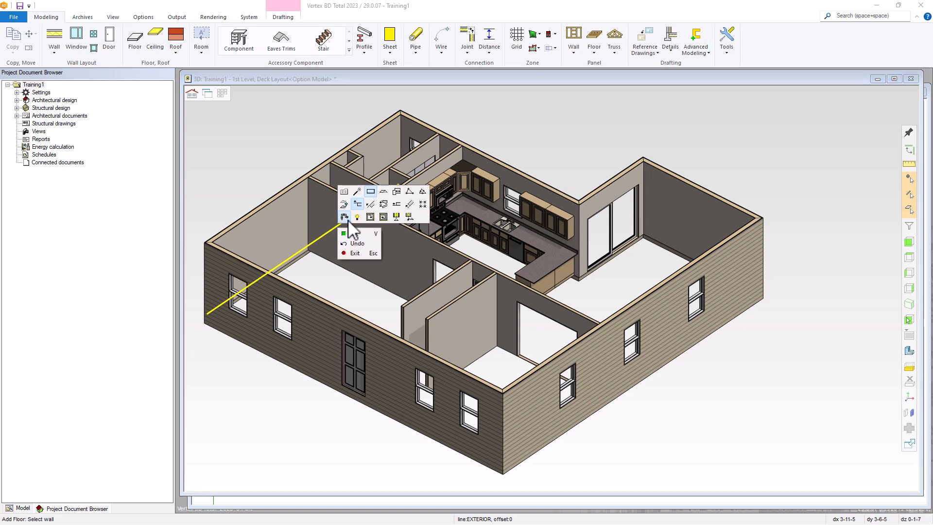
pyautogui.click(396, 218)
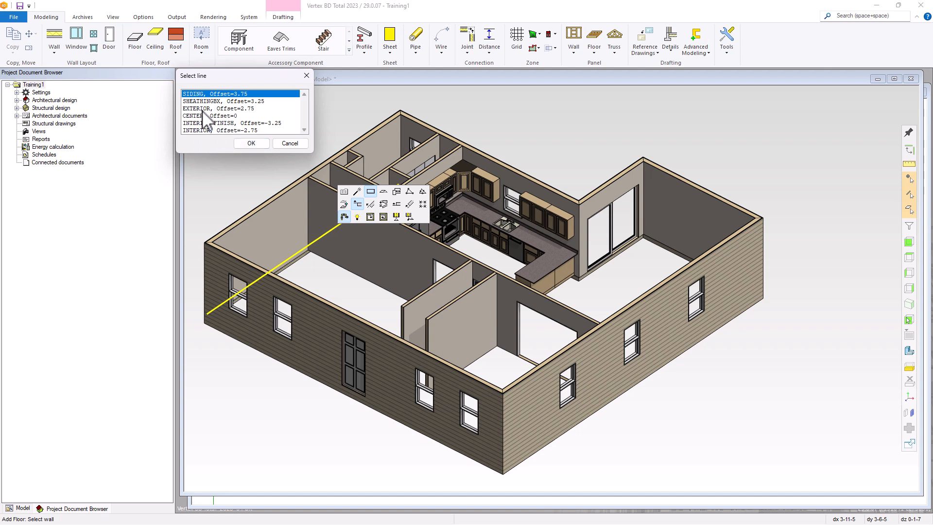
pyautogui.click(287, 144)
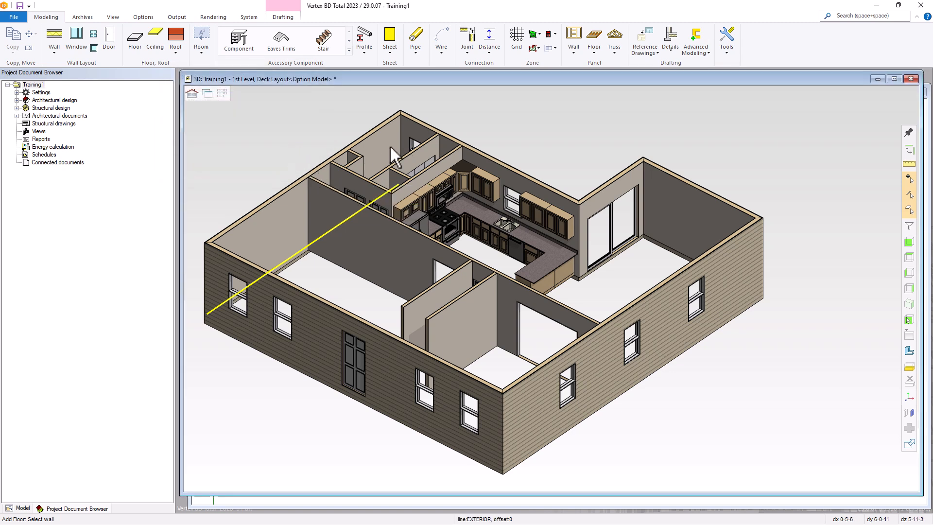
# Step: Extend the floor outline to the next wall behind the kitchen, add all remaining exterior walls, and create the floor
pyautogui.rightClick(483, 132)
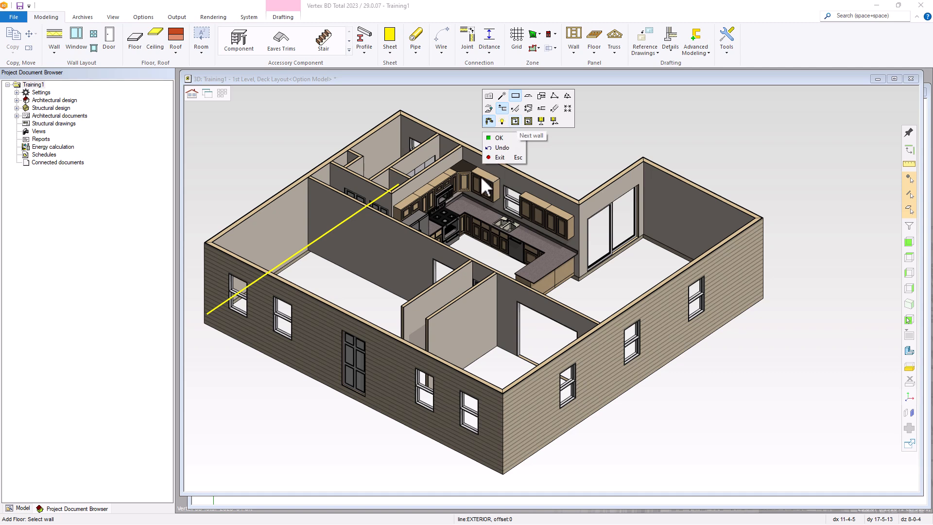
pyautogui.rightClick(448, 191)
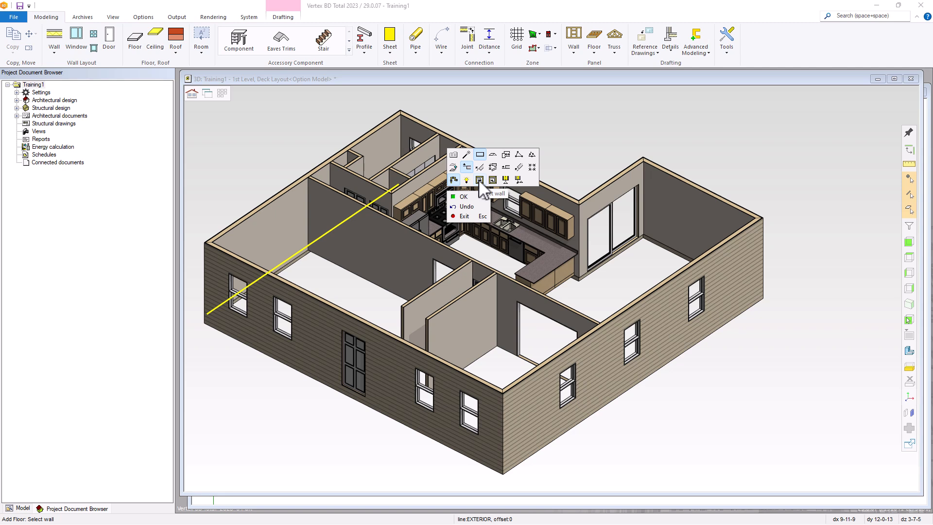
pyautogui.click(479, 180)
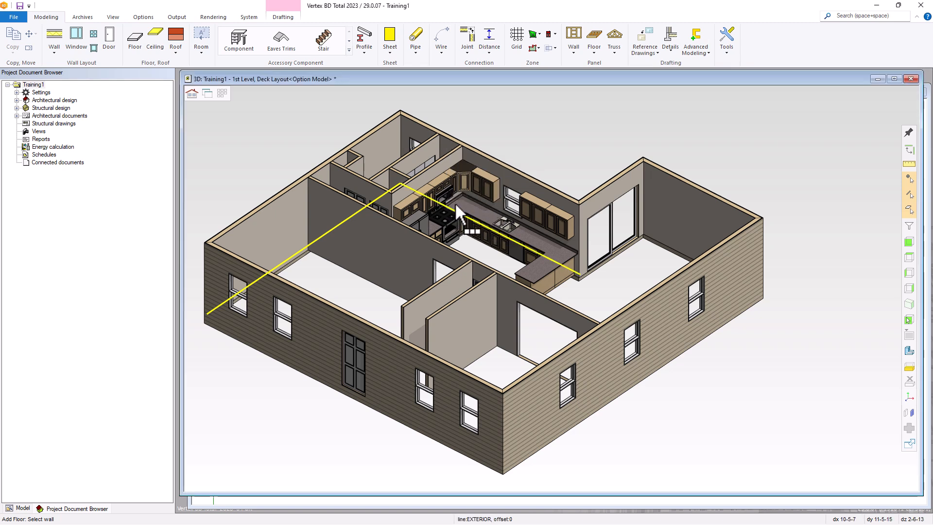
pyautogui.rightClick(488, 233)
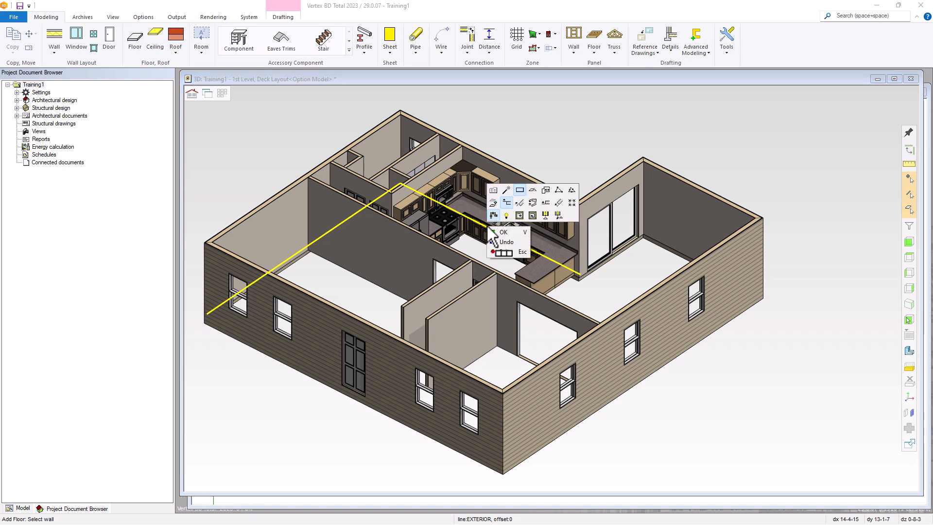
pyautogui.click(532, 215)
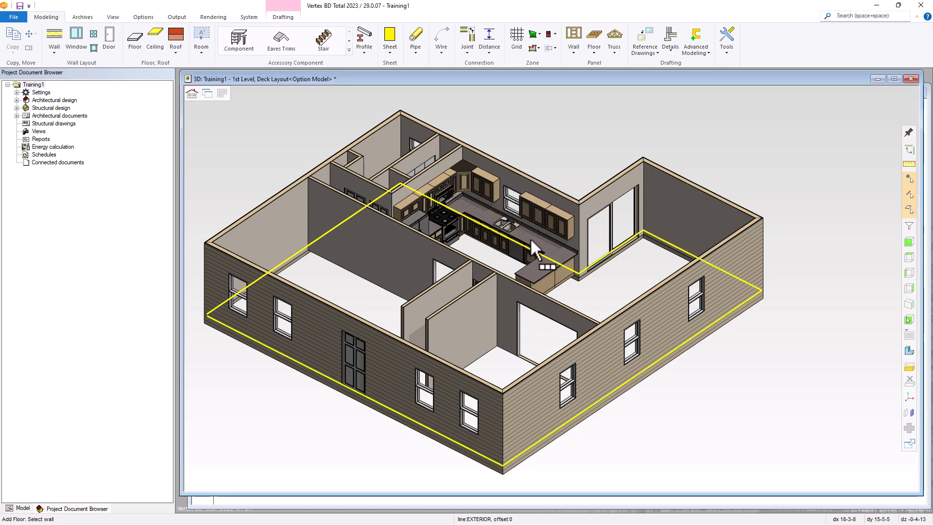
pyautogui.click(529, 237)
pyautogui.scroll(3, 556, 301)
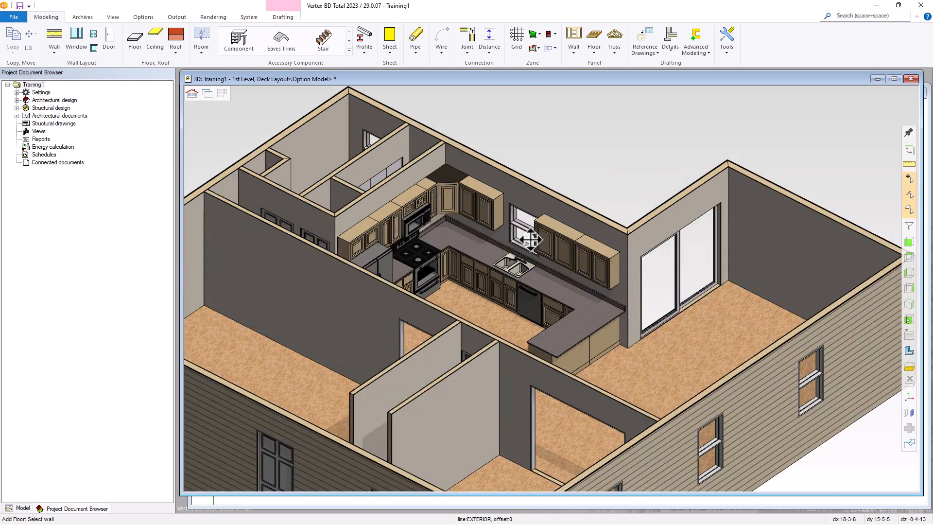
pyautogui.scroll(-2, 556, 301)
pyautogui.scroll(1, 556, 302)
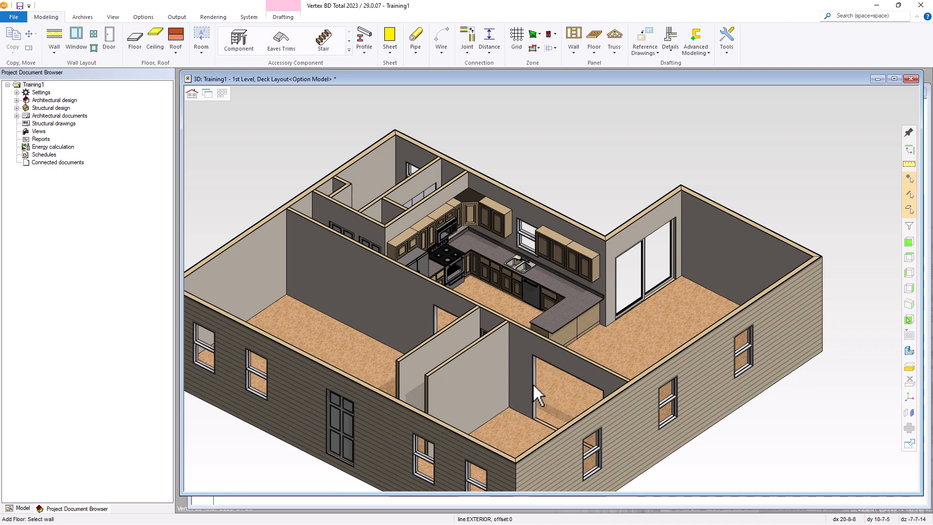
pyautogui.press('Escape')
# Step: Delete the floor from the 3D model and switch to the 2D Deck Layout drawing
pyautogui.click(601, 350)
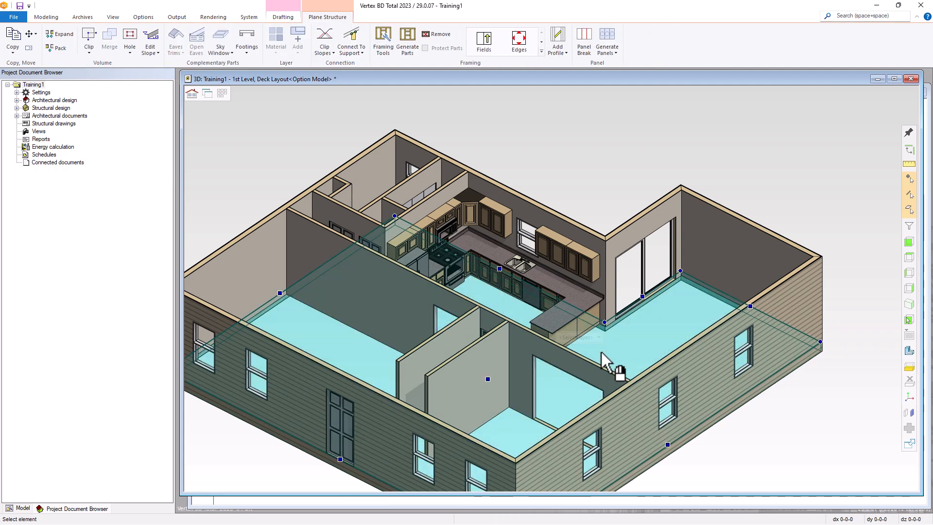
pyautogui.press('Escape')
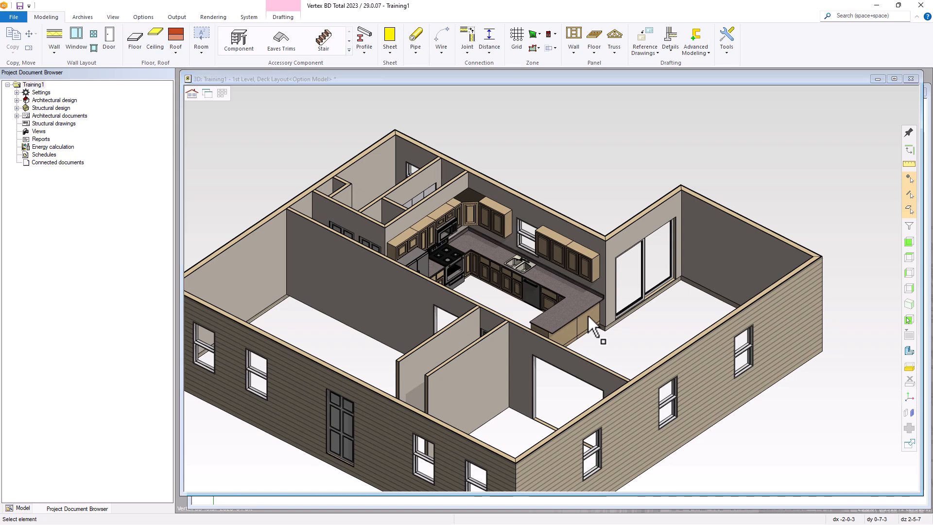
pyautogui.hotkey('ctrl', 'Tab')
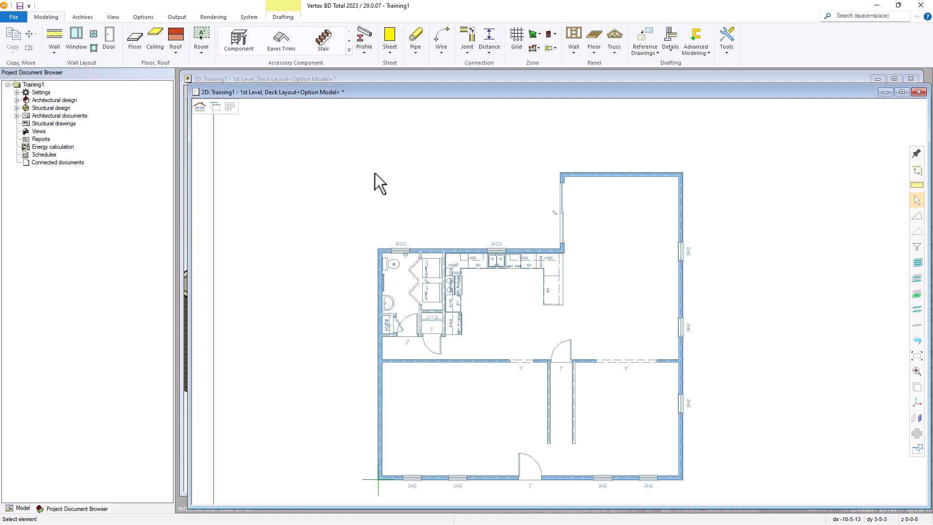
# Step: Start a new floor with the Floor, 2x12 framing structure and choose to define its outline by corner points
pyautogui.rightClick(444, 182)
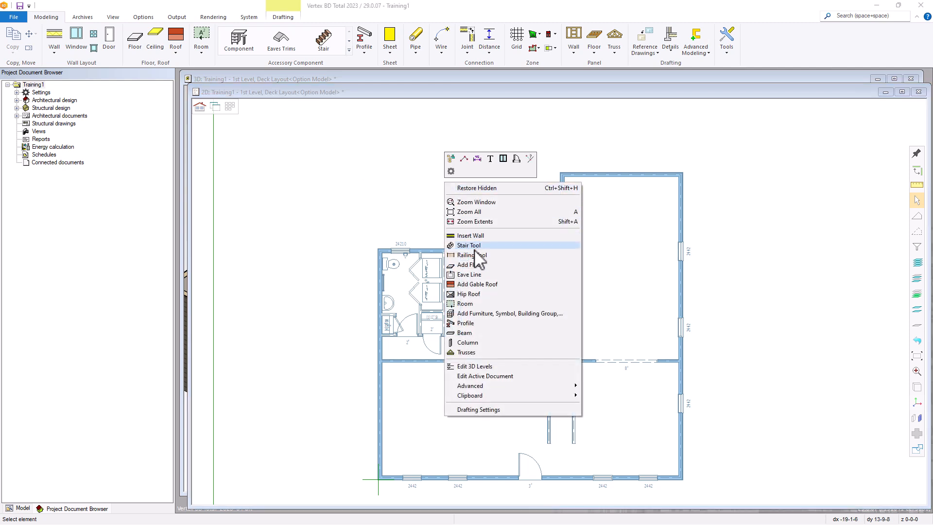
pyautogui.click(474, 265)
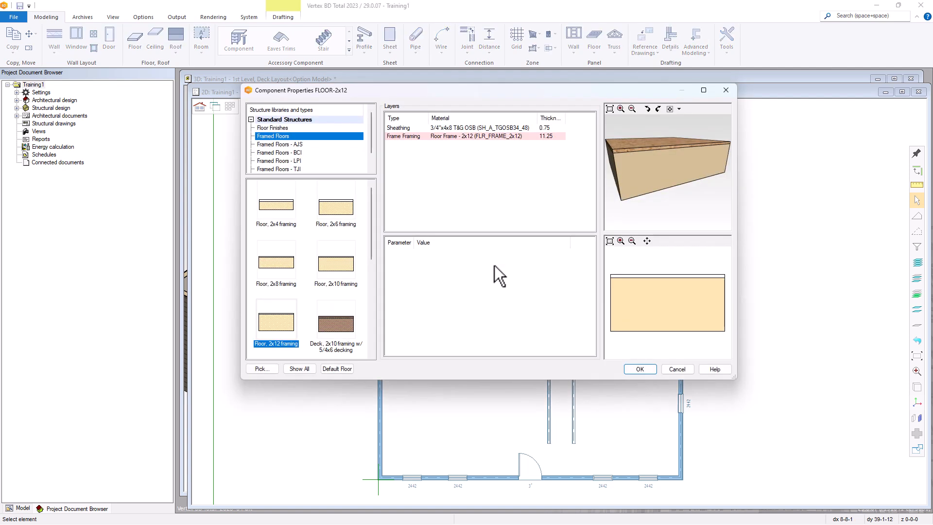
pyautogui.click(338, 368)
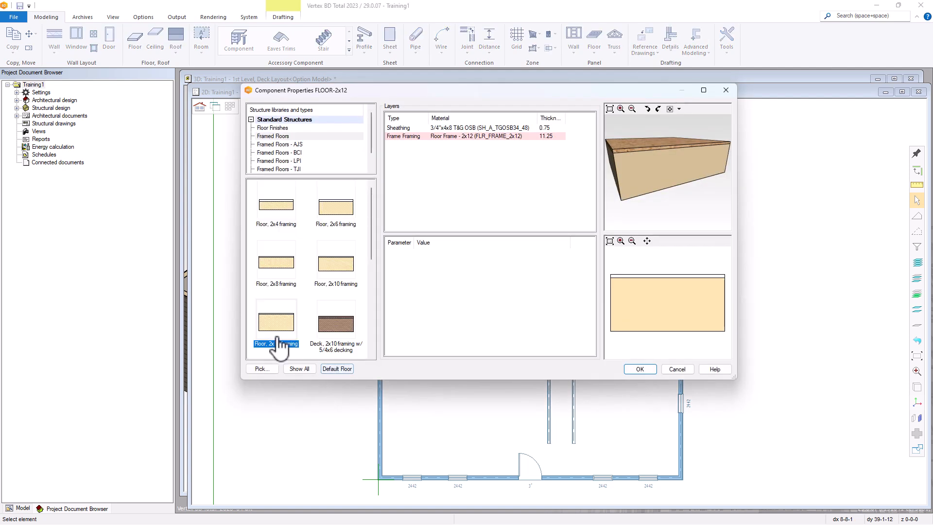
pyautogui.click(640, 370)
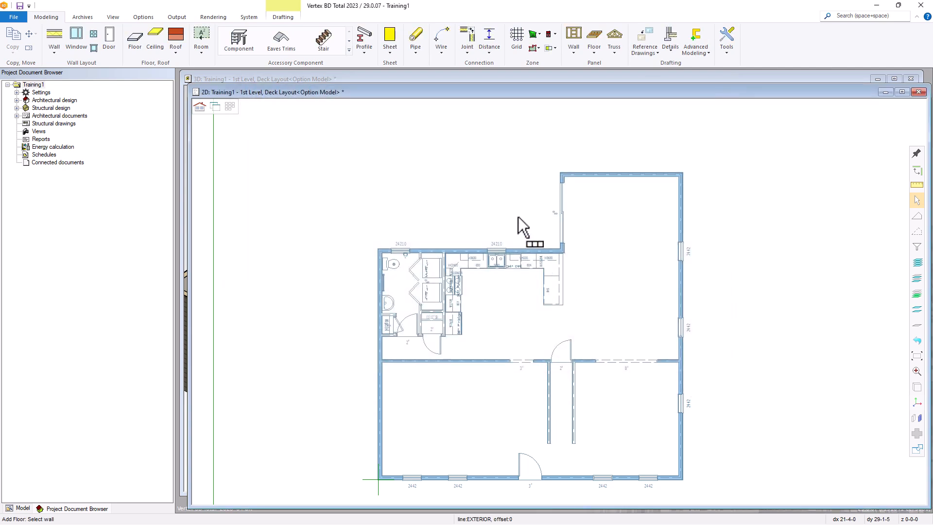
pyautogui.rightClick(494, 202)
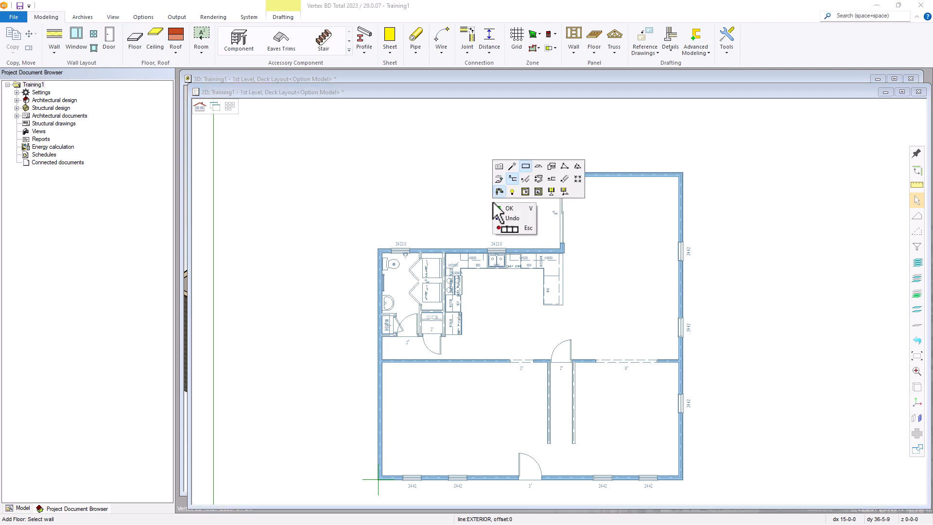
pyautogui.click(578, 179)
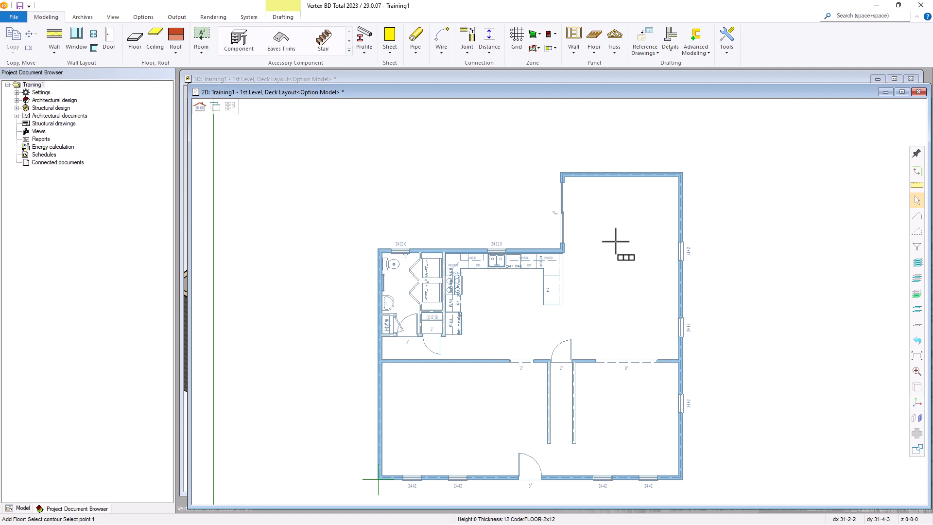
# Step: Begin the floor outline at the bathroom's outer framing corner and run it to the framing corner where the kitchen wall meets the sliding-door wall
pyautogui.scroll(3, 401, 260)
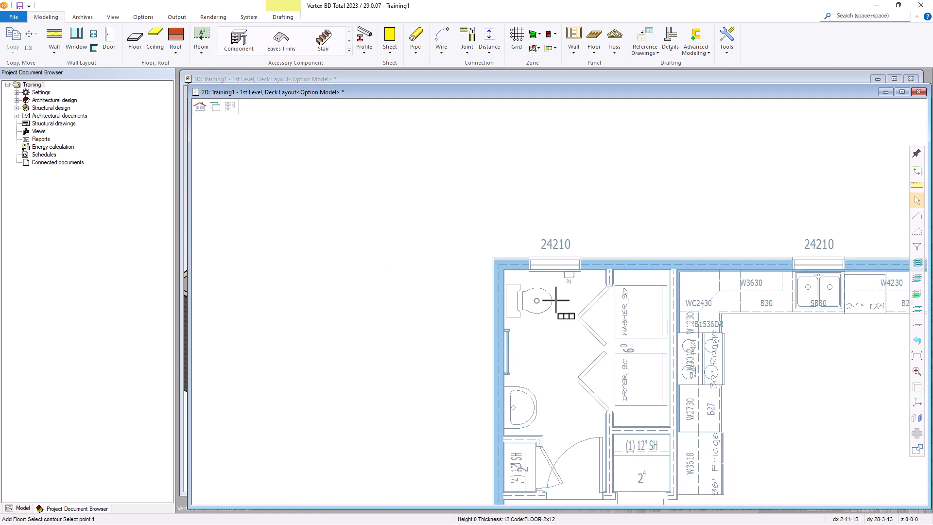
pyautogui.scroll(3, 555, 300)
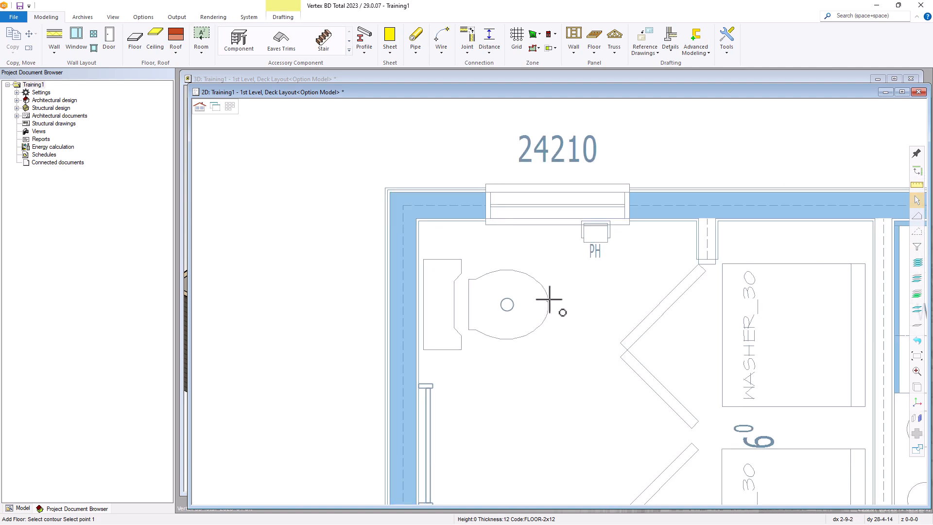
pyautogui.click(389, 192)
pyautogui.scroll(-3, 621, 223)
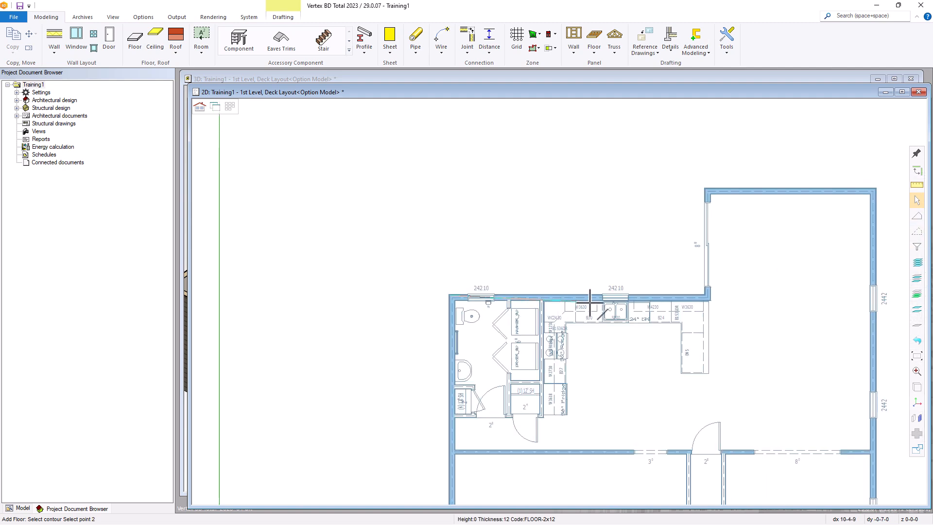
pyautogui.scroll(6, 559, 306)
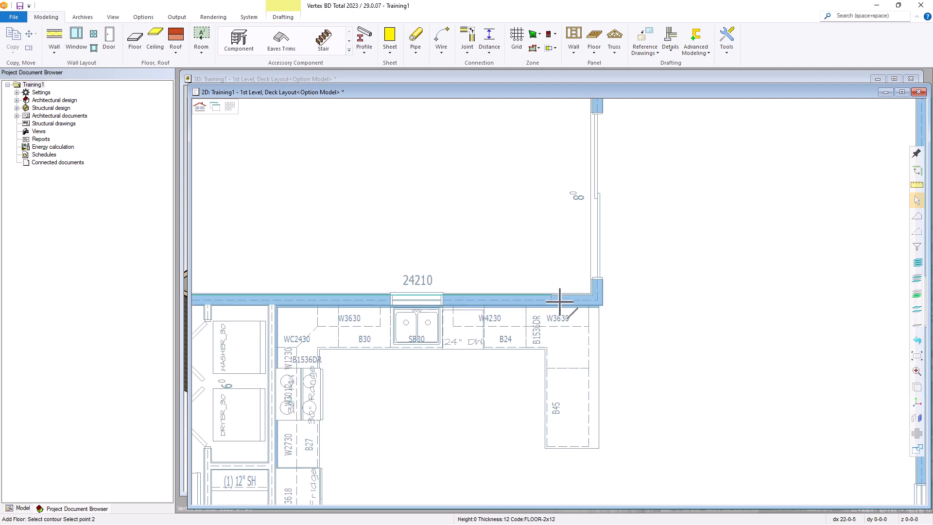
pyautogui.scroll(-4, 432, 293)
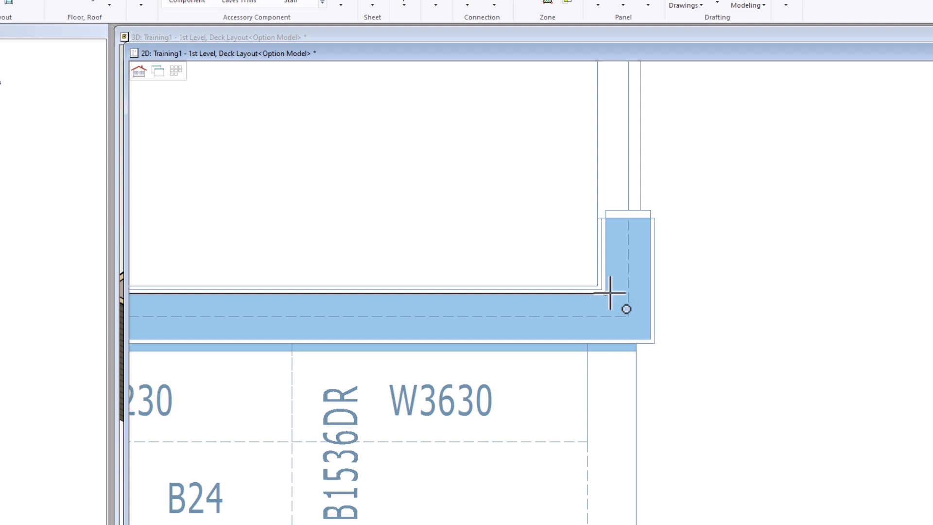
pyautogui.scroll(-4, 585, 291)
# Step: Extend the floor outline through the two outer framing corners of the room projecting beyond the kitchen
pyautogui.scroll(5, 579, 166)
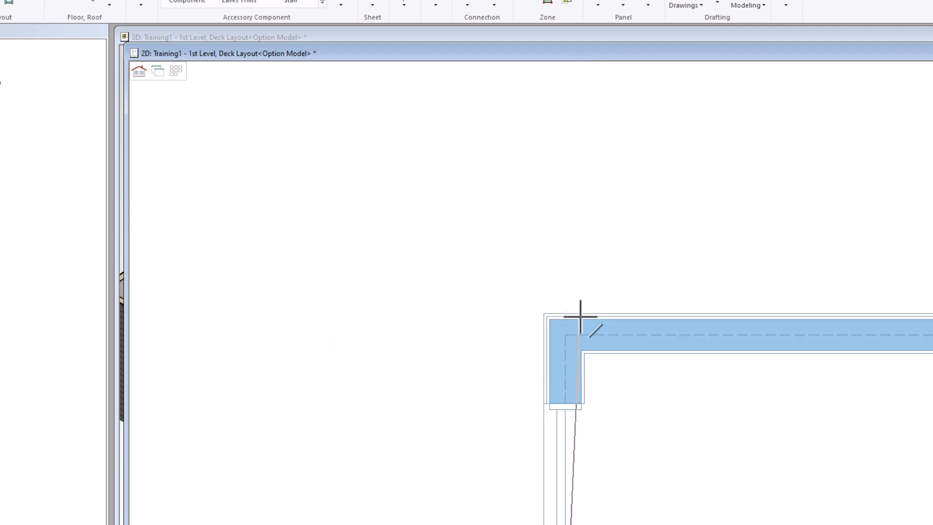
pyautogui.click(539, 322)
pyautogui.scroll(-5, 581, 310)
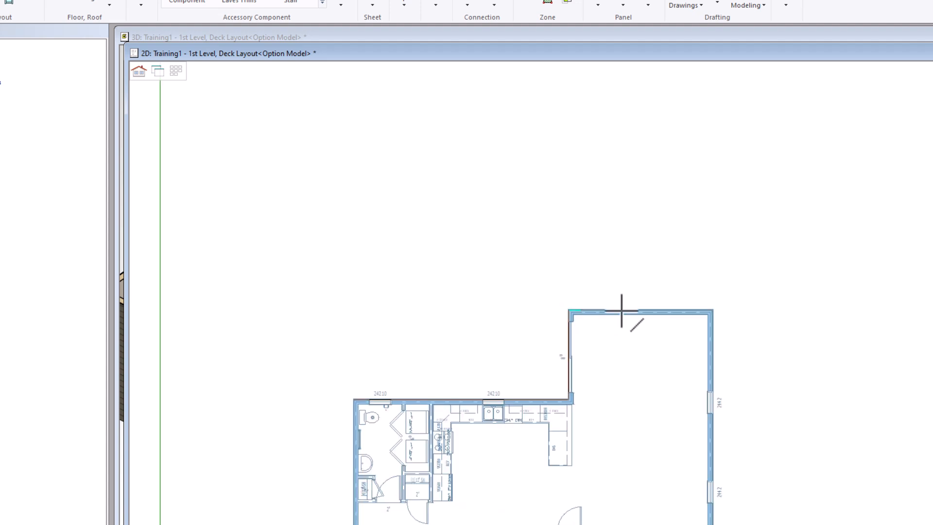
pyautogui.scroll(5, 710, 316)
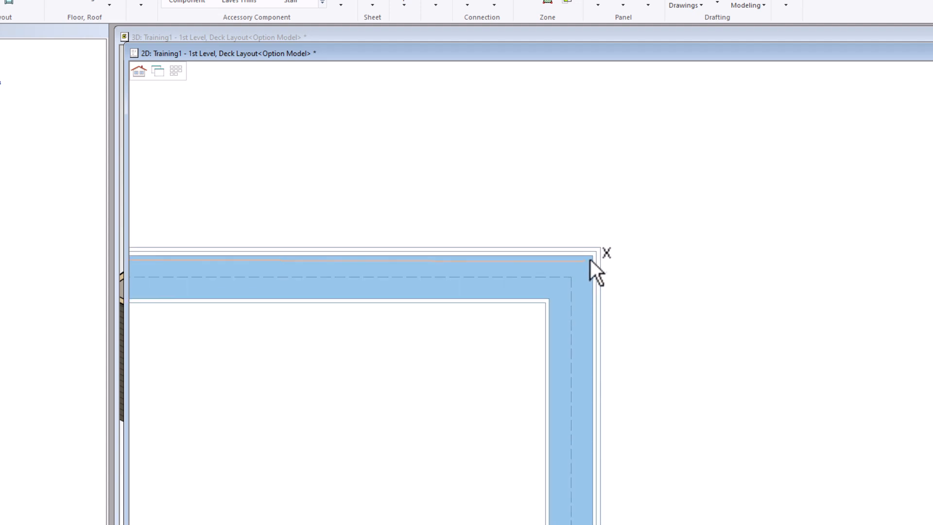
pyautogui.click(593, 254)
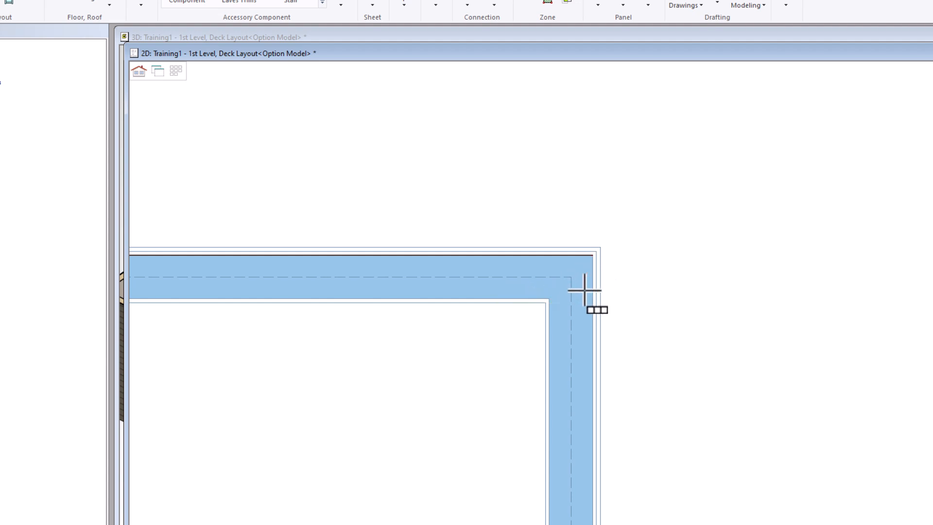
# Step: Continue the floor outline through both outer framing corners of the front entrance wall
pyautogui.scroll(-5, 581, 310)
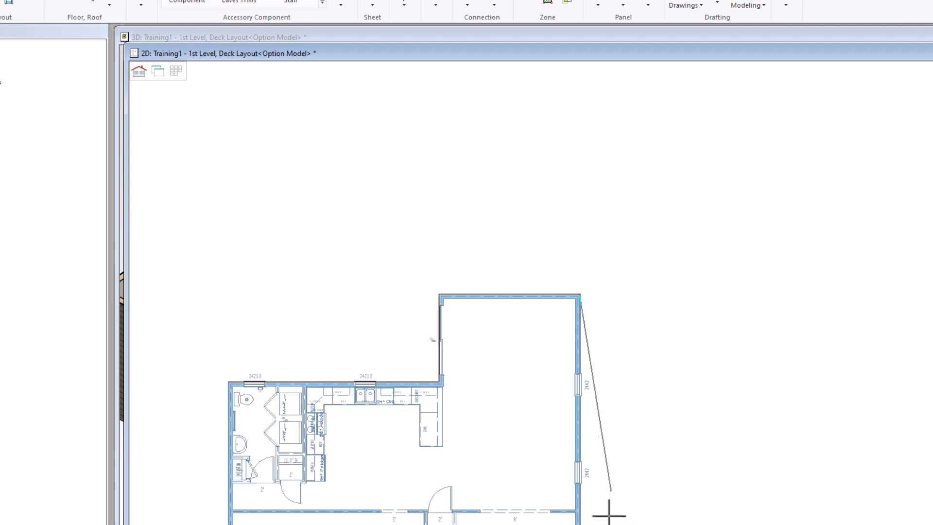
pyautogui.scroll(-2, 601, 516)
pyautogui.scroll(1, 567, 382)
pyautogui.scroll(5, 586, 308)
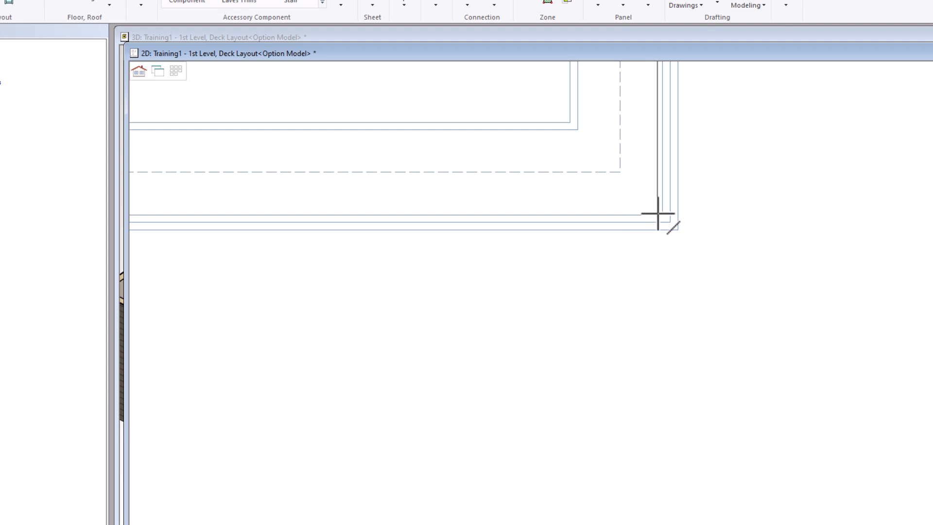
pyautogui.scroll(-5, 575, 310)
pyautogui.scroll(-1, 544, 311)
pyautogui.scroll(5, 579, 308)
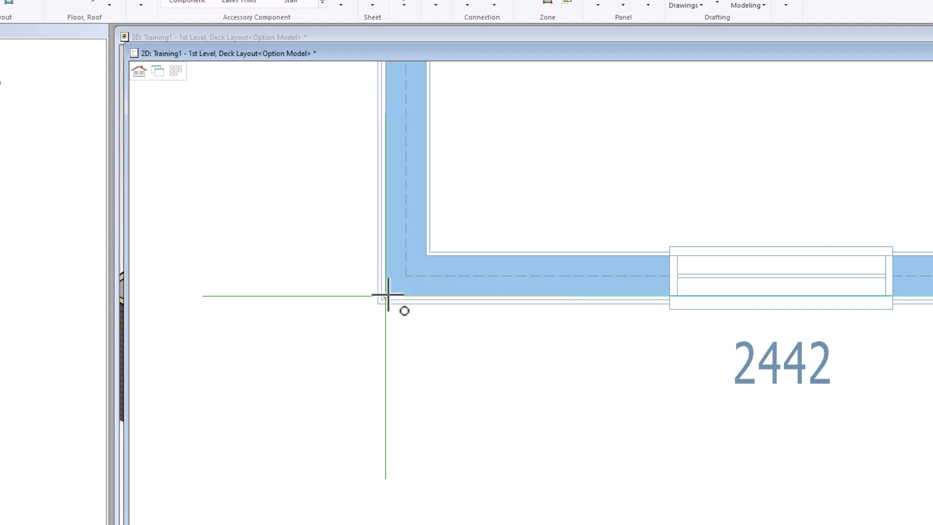
# Step: Close the floor outline at its starting corner by the bathroom and create the floor
pyautogui.scroll(-5, 402, 277)
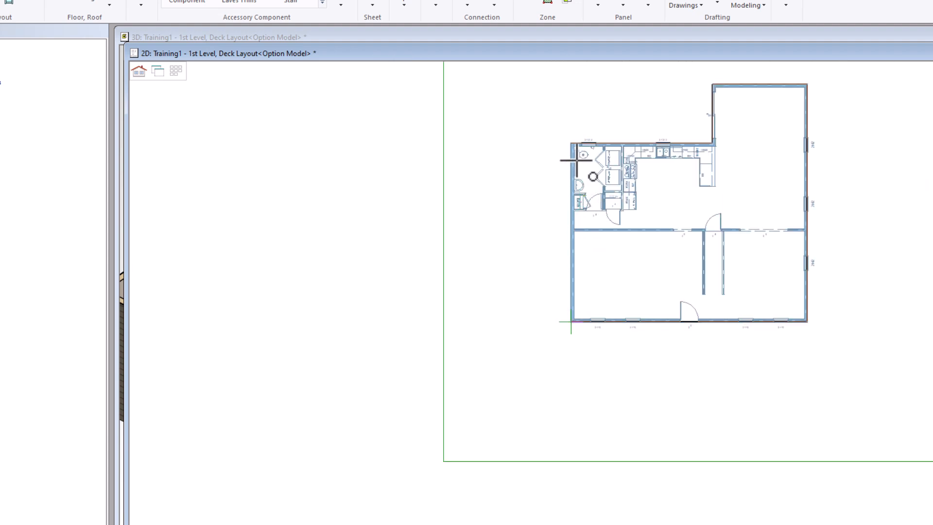
pyautogui.scroll(5, 592, 177)
pyautogui.click(544, 193)
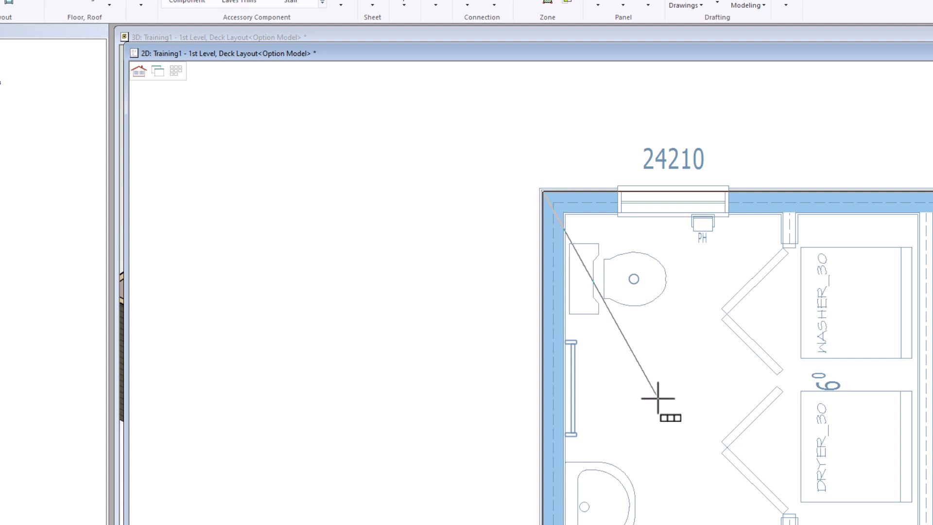
pyautogui.scroll(-6, 692, 417)
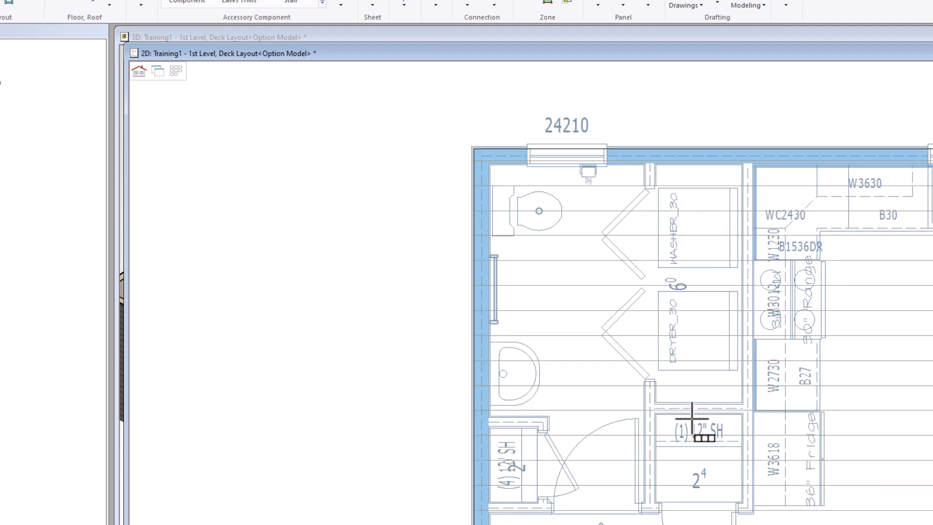
pyautogui.scroll(1, 724, 341)
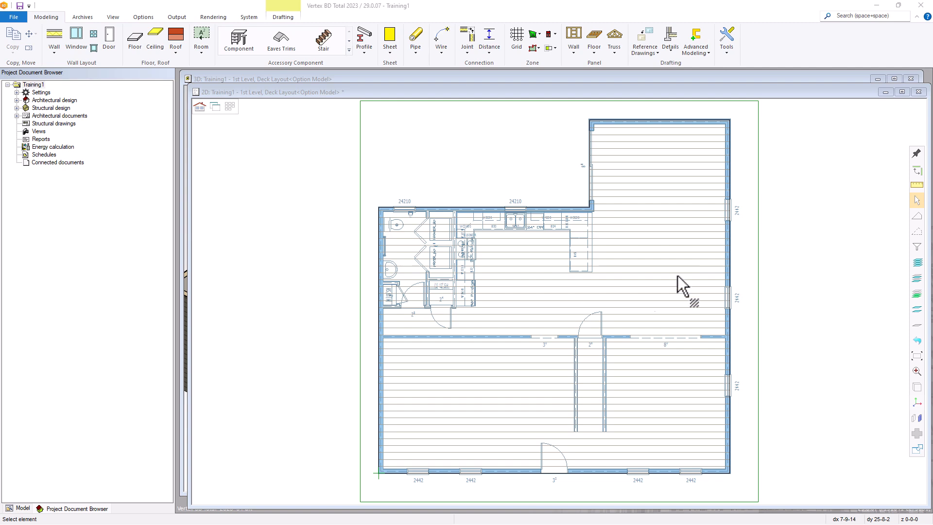
# Step: Move the floor edge along the long side wall opposite the bathroom outward by 2', and pull that edge's rear corner diagonally away from the house
pyautogui.click(648, 268)
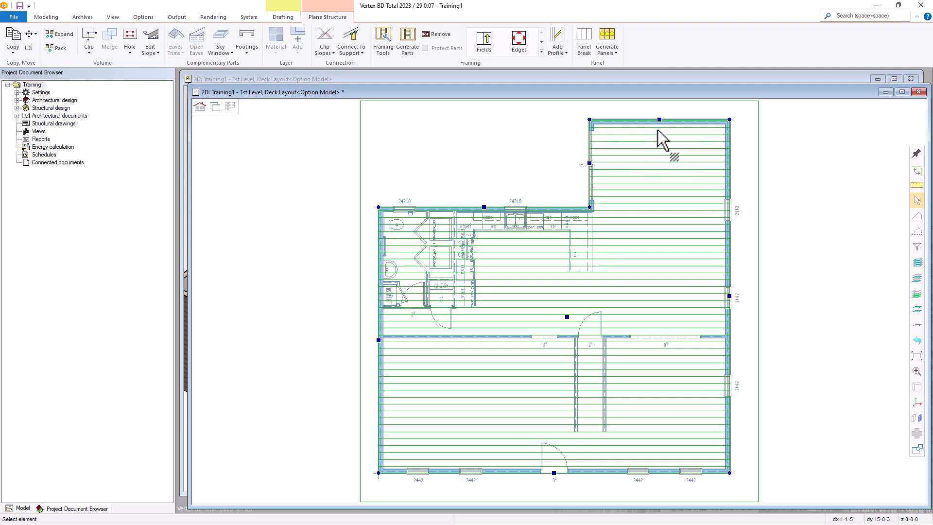
pyautogui.click(730, 296)
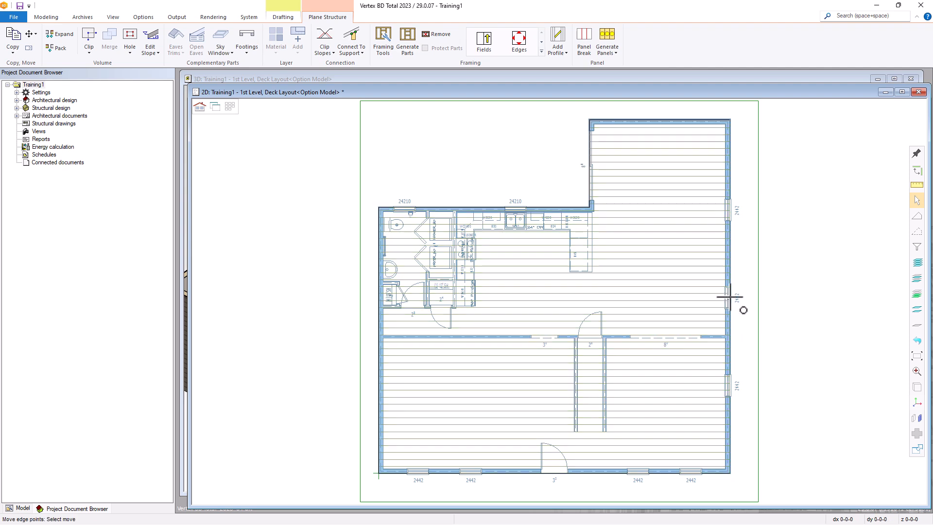
pyautogui.click(729, 296)
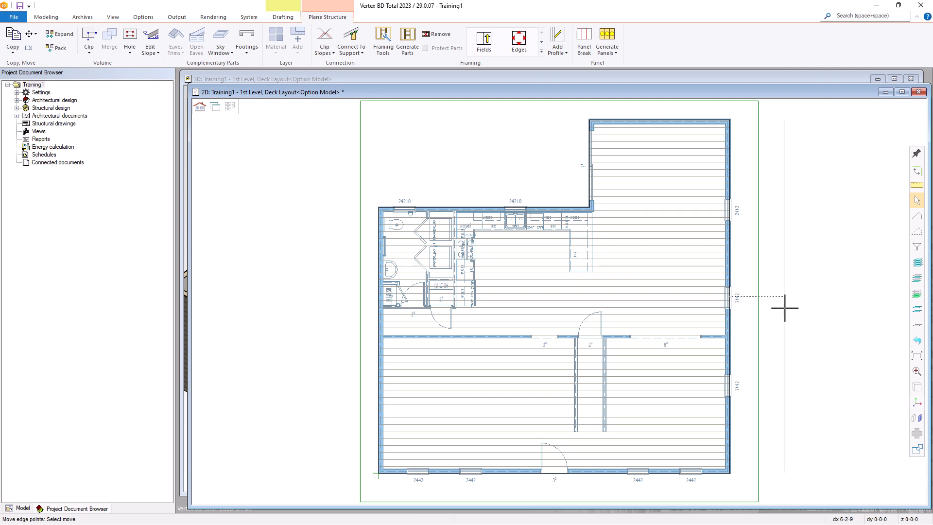
pyautogui.write("2'")
pyautogui.press('Return')
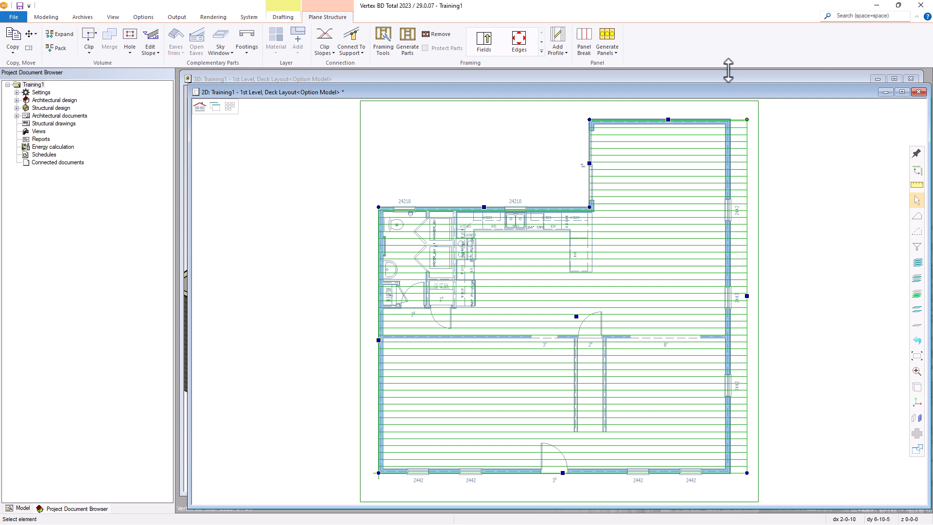
pyautogui.click(746, 119)
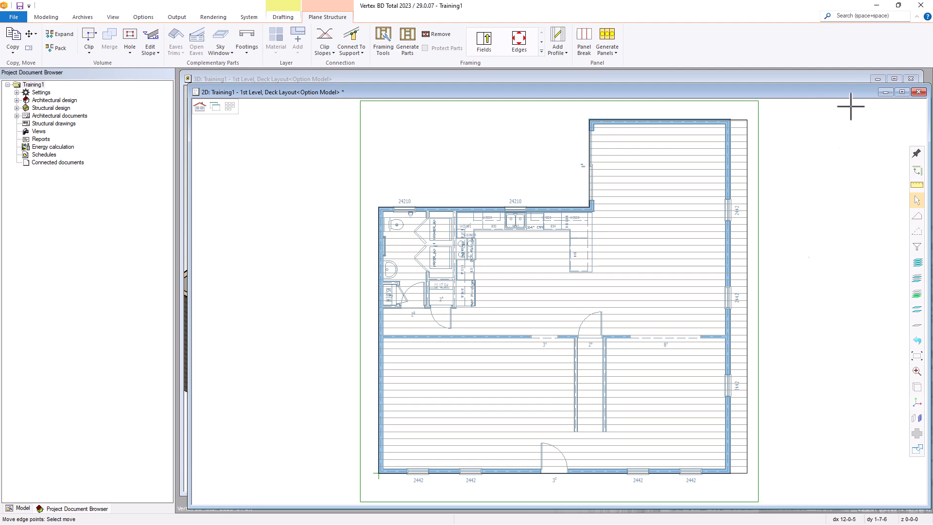
pyautogui.click(797, 107)
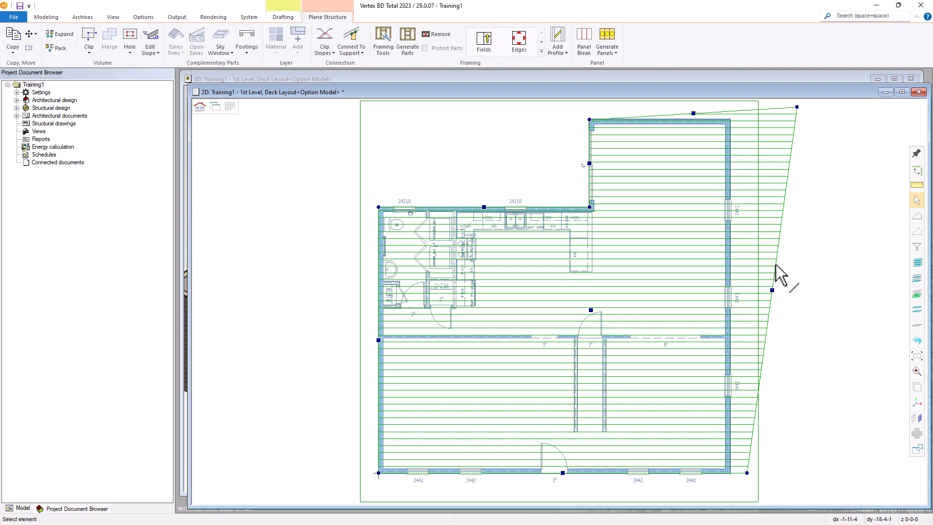
# Step: Move the floor's displaced rear corner onto the outer framing corner of the projecting room
pyautogui.click(797, 108)
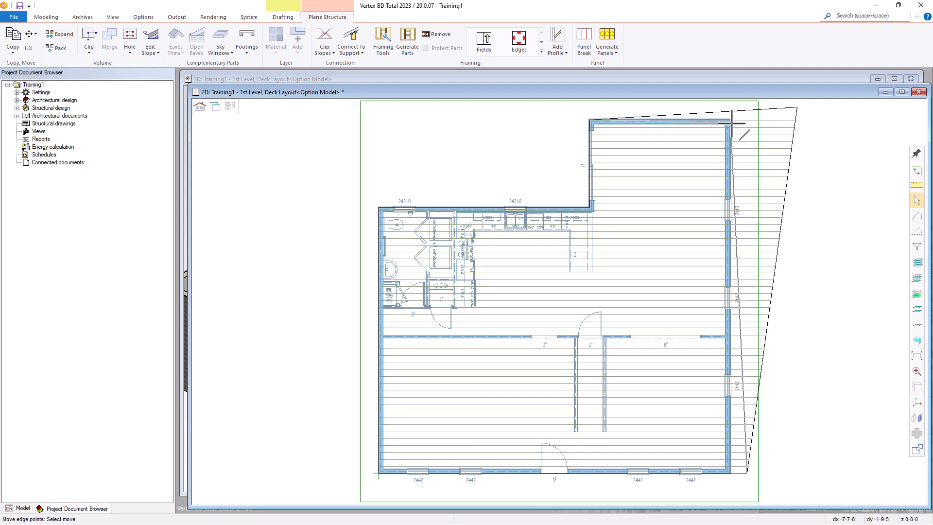
pyautogui.scroll(2, 732, 124)
pyautogui.scroll(-2, 561, 303)
pyautogui.scroll(2, 560, 304)
pyautogui.scroll(-1, 561, 304)
pyautogui.scroll(-3, 558, 306)
pyautogui.scroll(1, 559, 306)
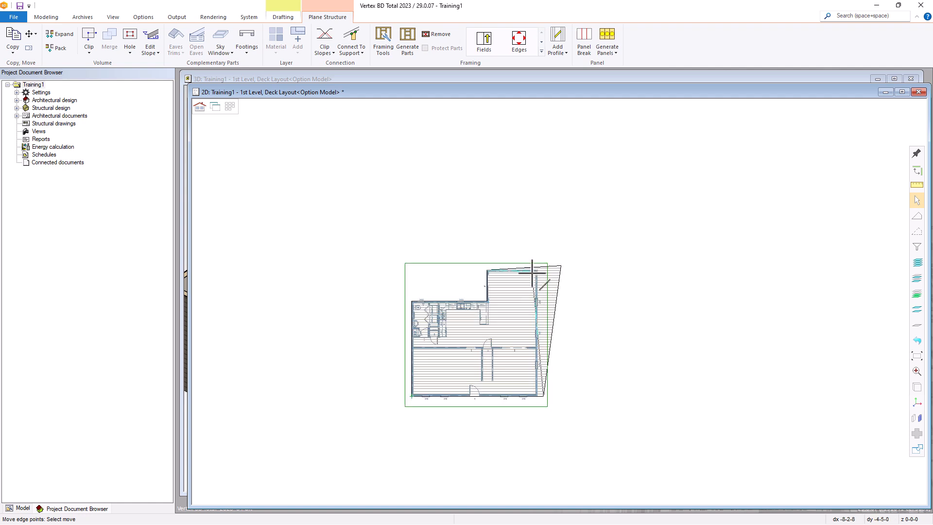
pyautogui.scroll(4, 559, 304)
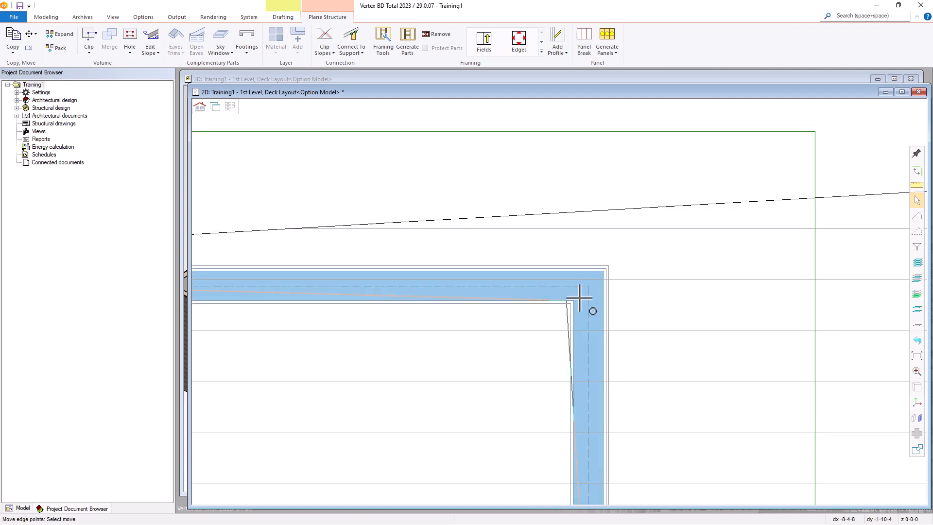
pyautogui.scroll(-9, 613, 287)
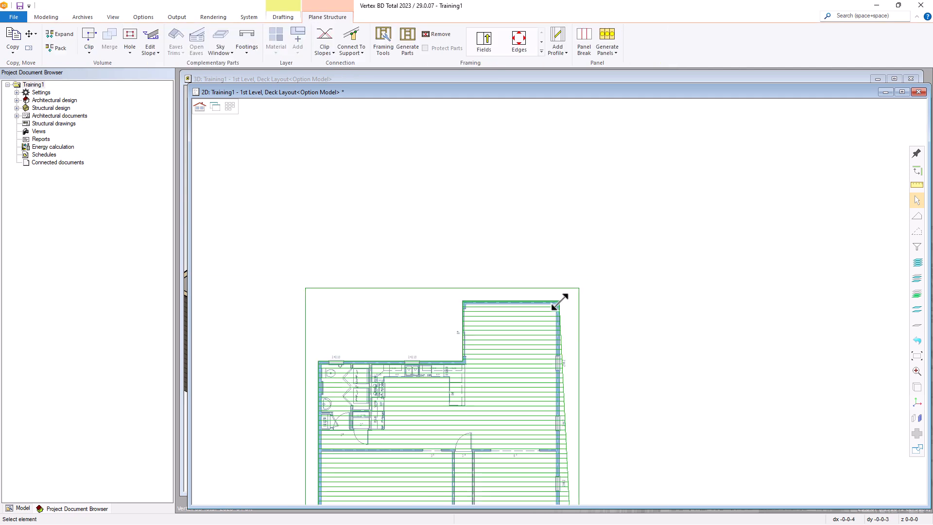
# Step: Move the floor's overhanging front corner onto the outer framing corner of the front entrance wall
pyautogui.scroll(4, 566, 426)
pyautogui.scroll(5, 545, 295)
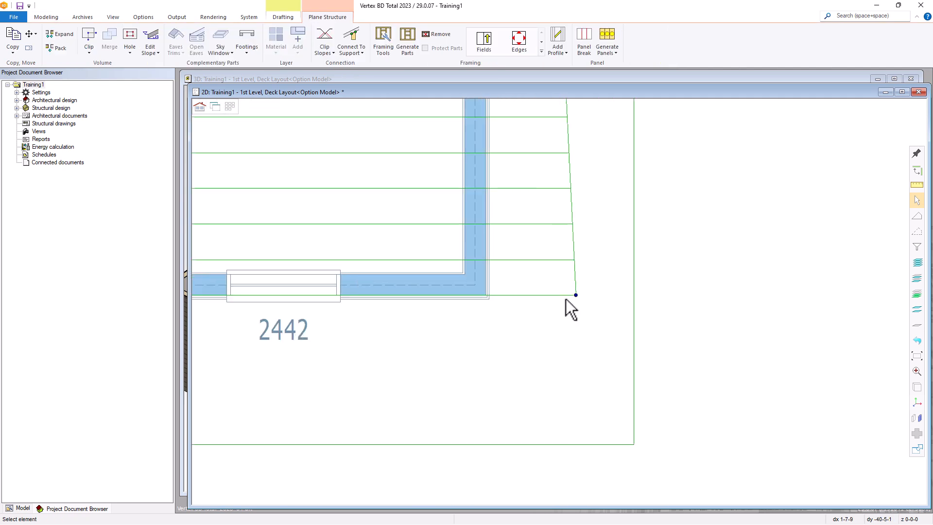
pyautogui.click(575, 294)
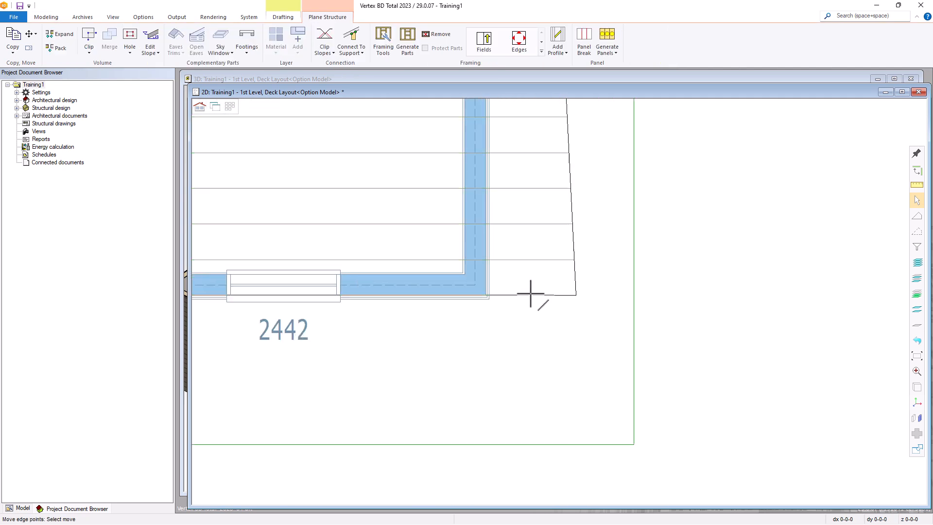
pyautogui.click(483, 294)
pyautogui.scroll(-8, 560, 301)
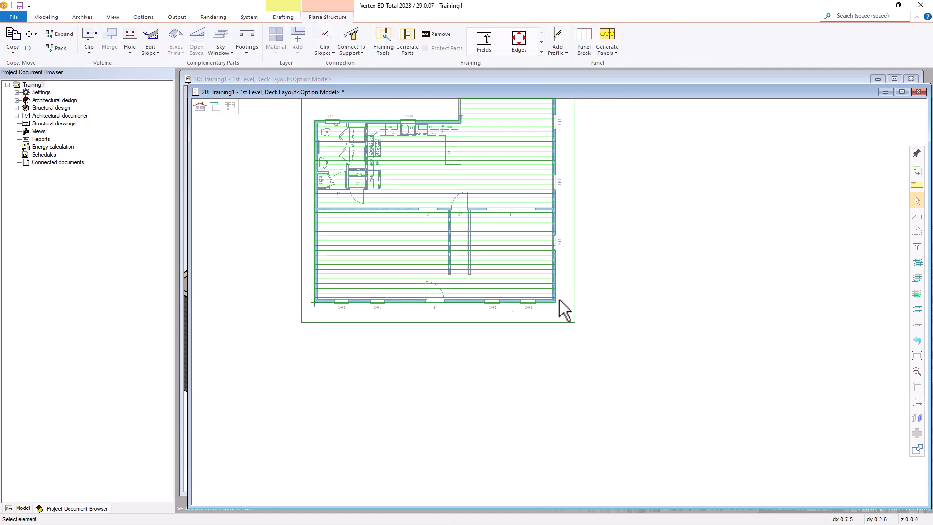
# Step: Add a point at the middle of the floor edge running along the bathroom and kitchen's rear exterior wall
pyautogui.scroll(3, 559, 301)
pyautogui.click(554, 271)
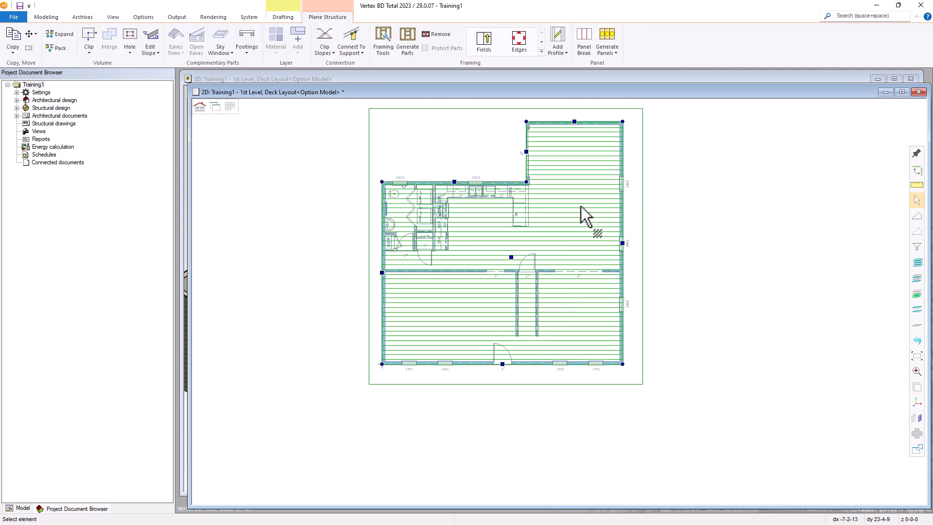
pyautogui.scroll(1, 554, 216)
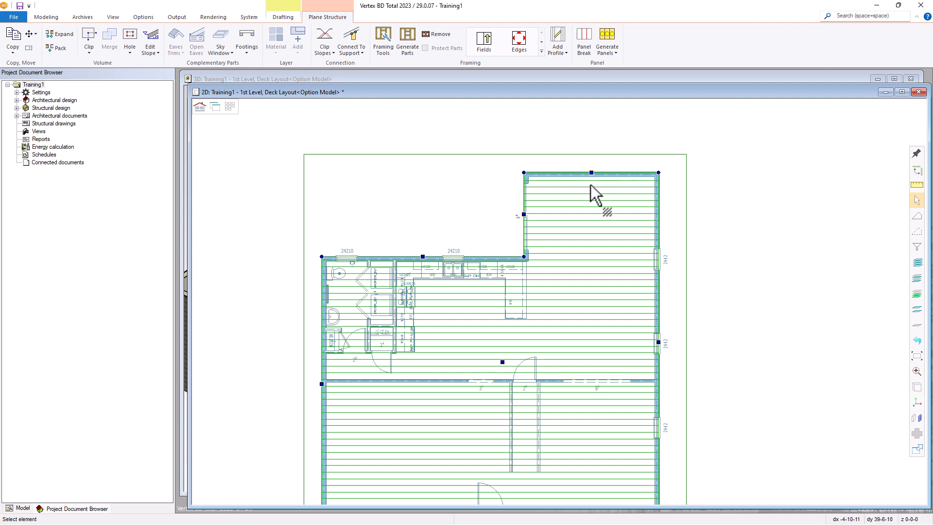
pyautogui.scroll(5, 424, 275)
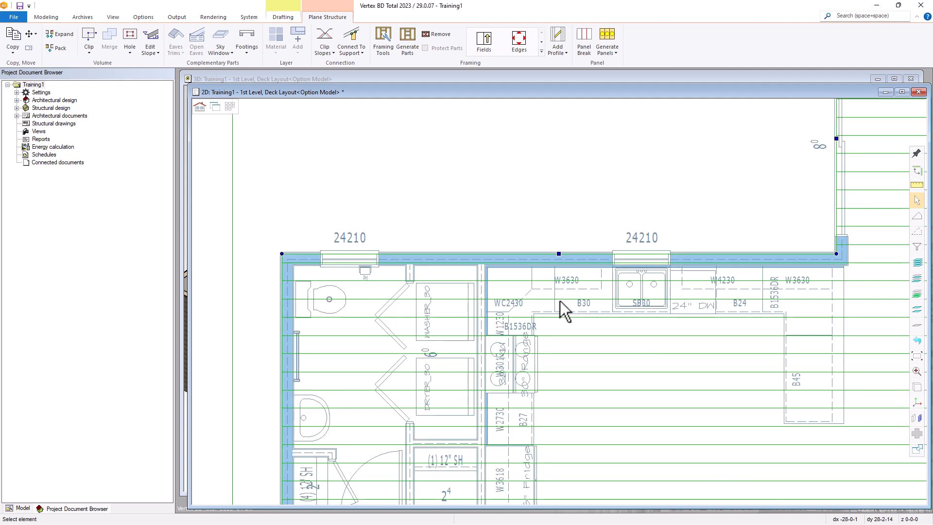
pyautogui.rightClick(560, 257)
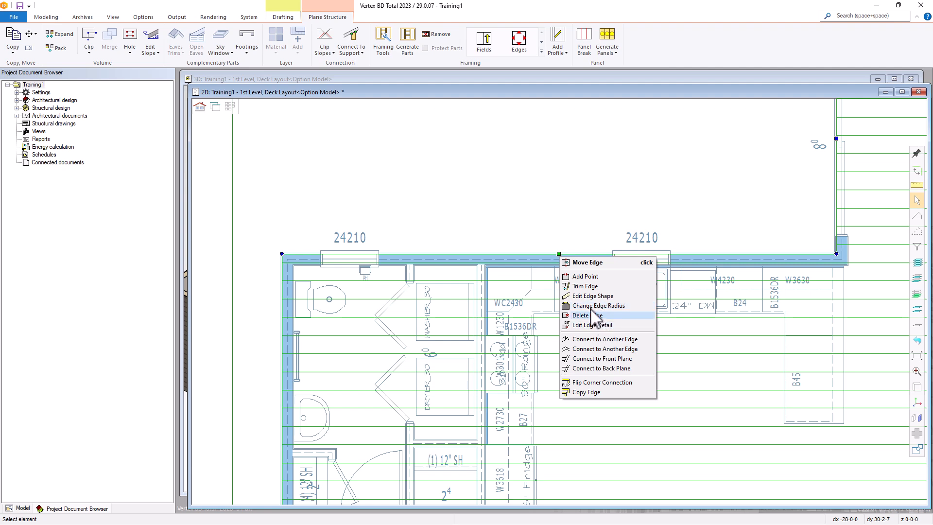
pyautogui.click(585, 276)
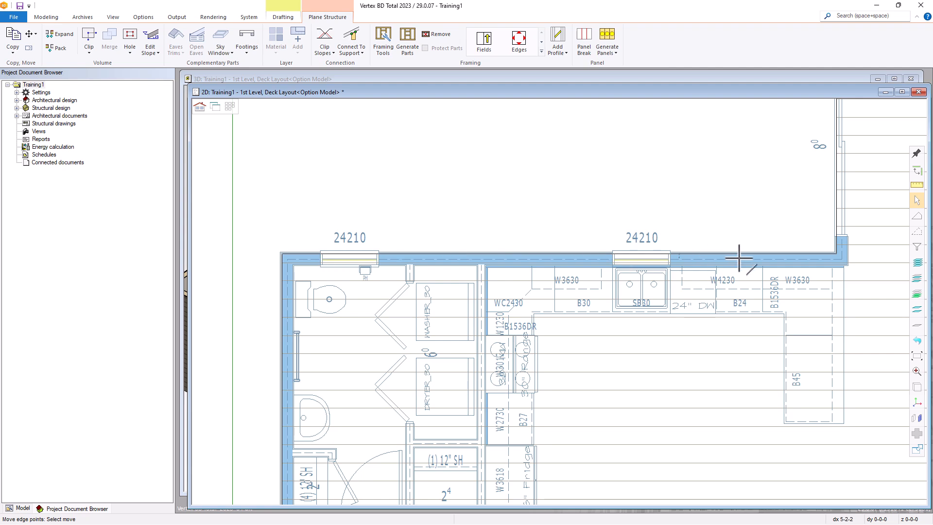
pyautogui.click(560, 253)
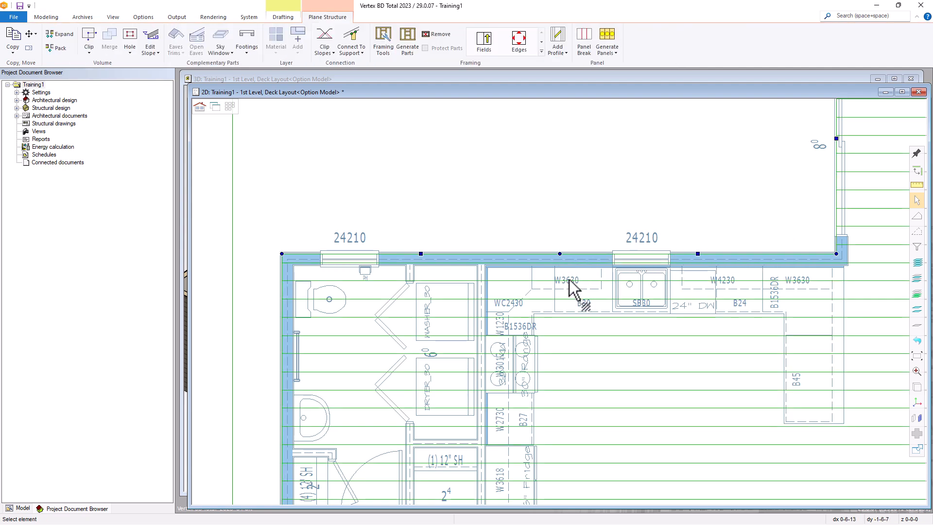
pyautogui.click(564, 260)
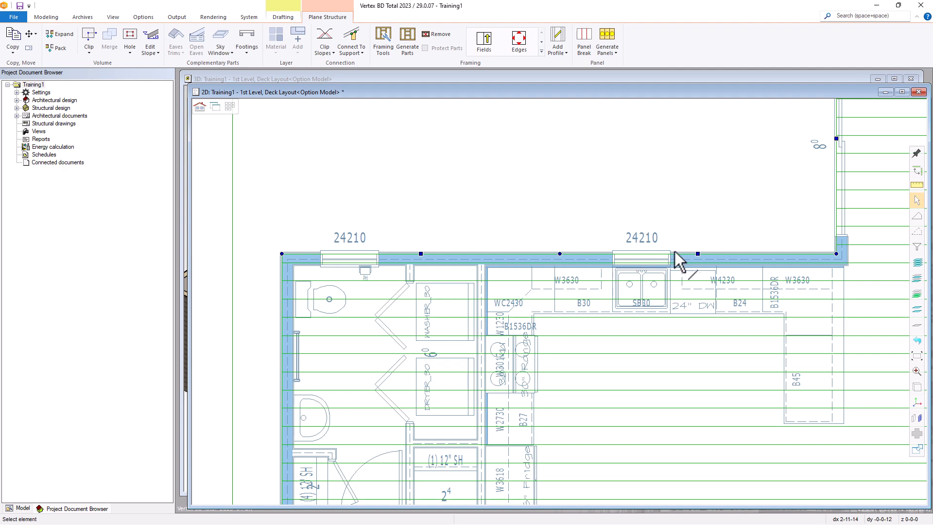
# Step: Add a second point on that edge past the kitchen window and move the segment between both points outward to form a bump-out
pyautogui.rightClick(698, 253)
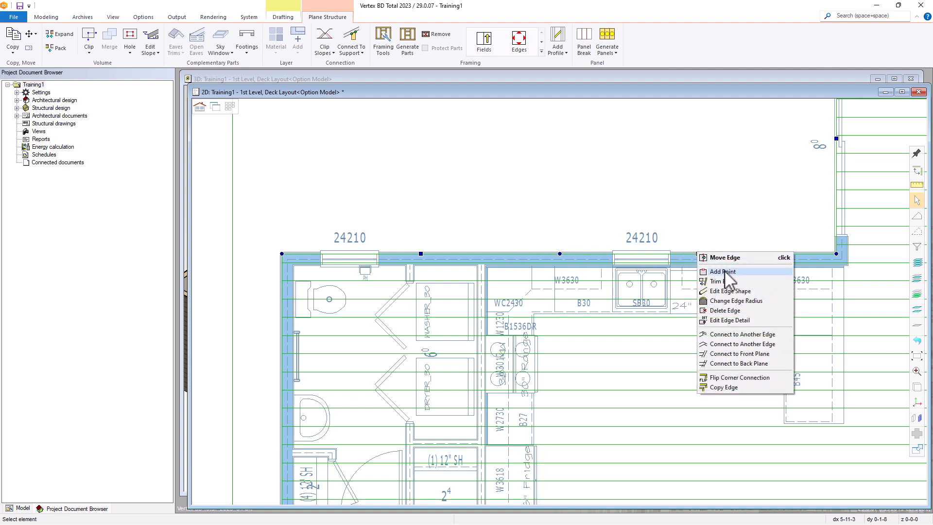
pyautogui.click(725, 258)
pyautogui.click(731, 253)
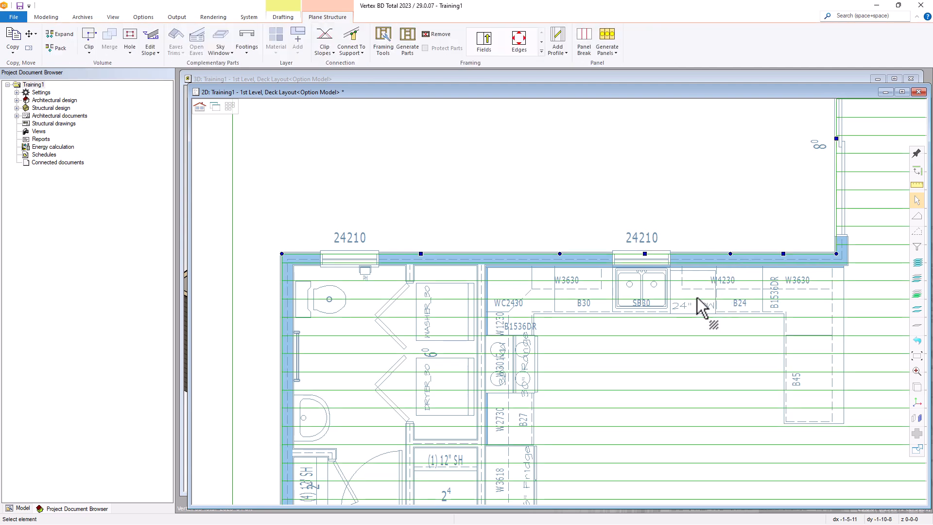
pyautogui.click(643, 251)
pyautogui.click(641, 211)
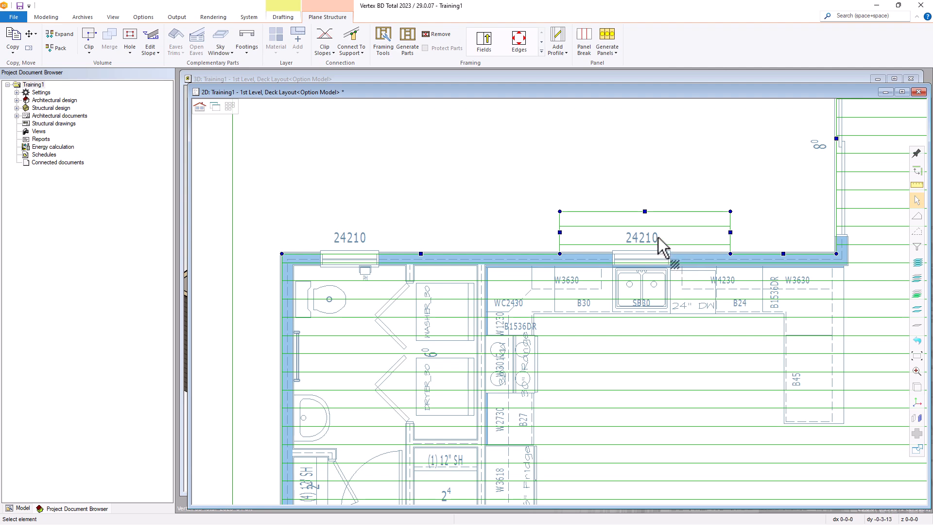
# Step: Delete all four points of the bump-out at the kitchen window to straighten the floor's rear edge
pyautogui.rightClick(729, 211)
pyautogui.click(747, 230)
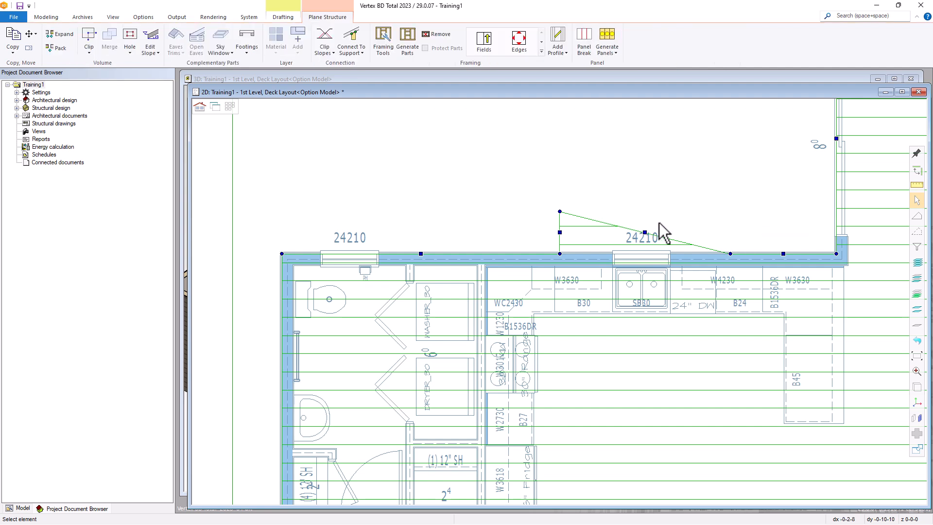
pyautogui.rightClick(559, 211)
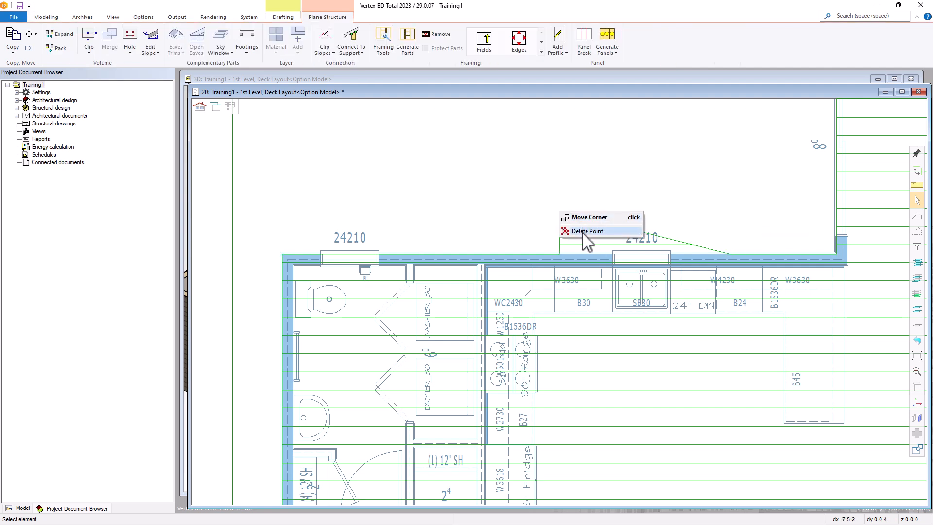
pyautogui.click(583, 231)
pyautogui.rightClick(730, 253)
pyautogui.click(758, 274)
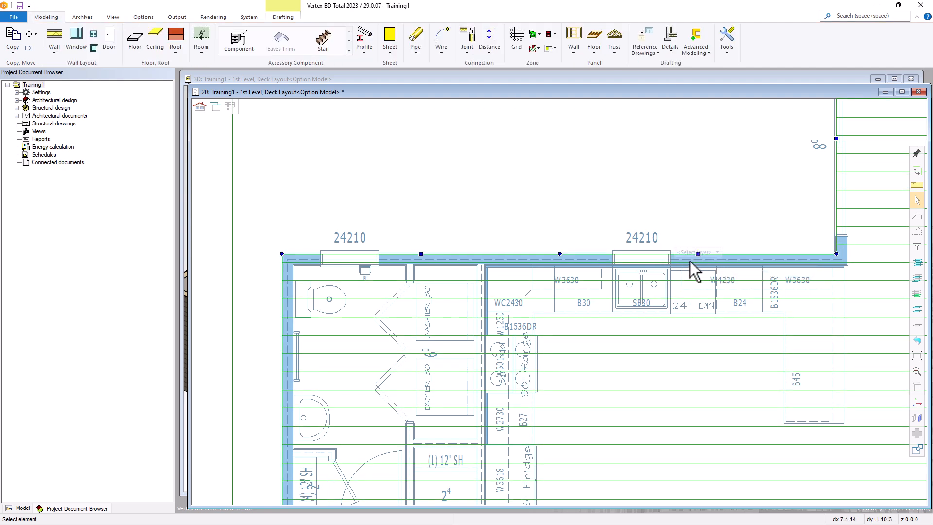
pyautogui.rightClick(560, 253)
pyautogui.click(580, 274)
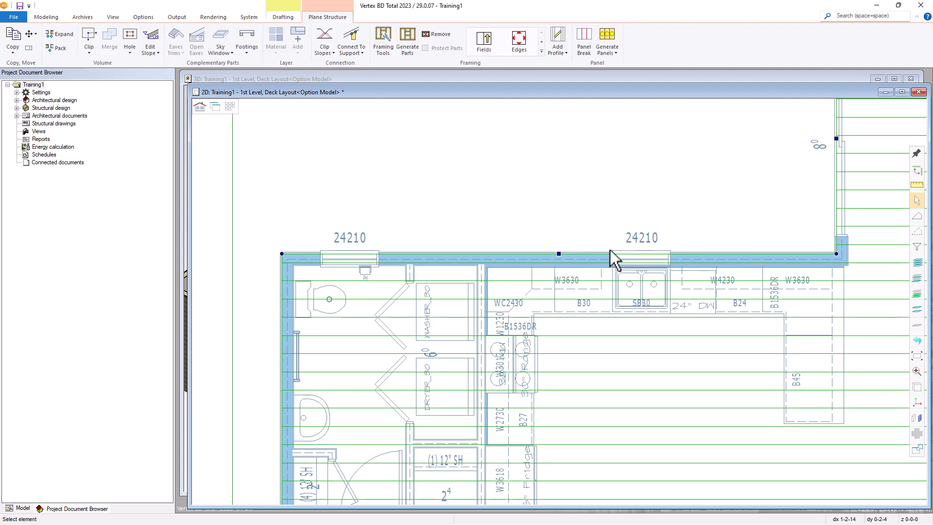
# Step: Delete the existing floor and start a new floor of the type Floor, 2x12 framing
pyautogui.scroll(-5, 614, 307)
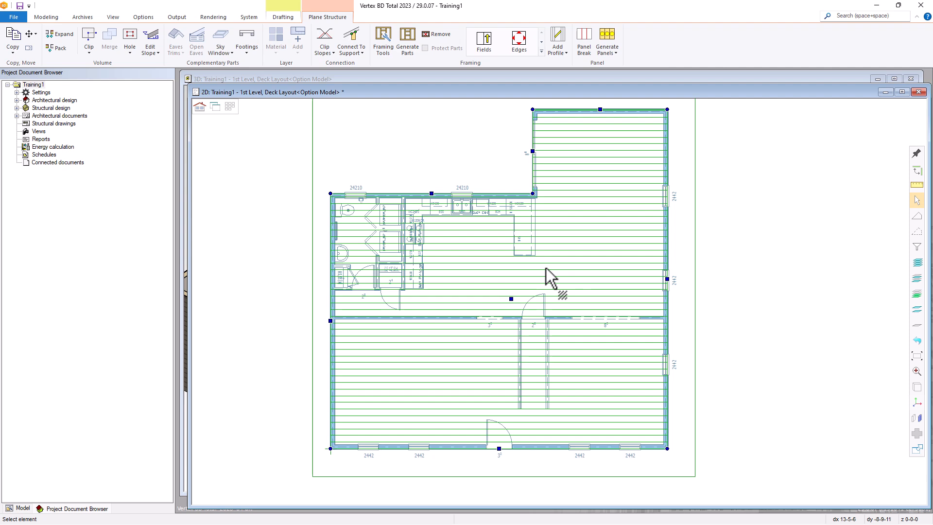
pyautogui.press('Escape')
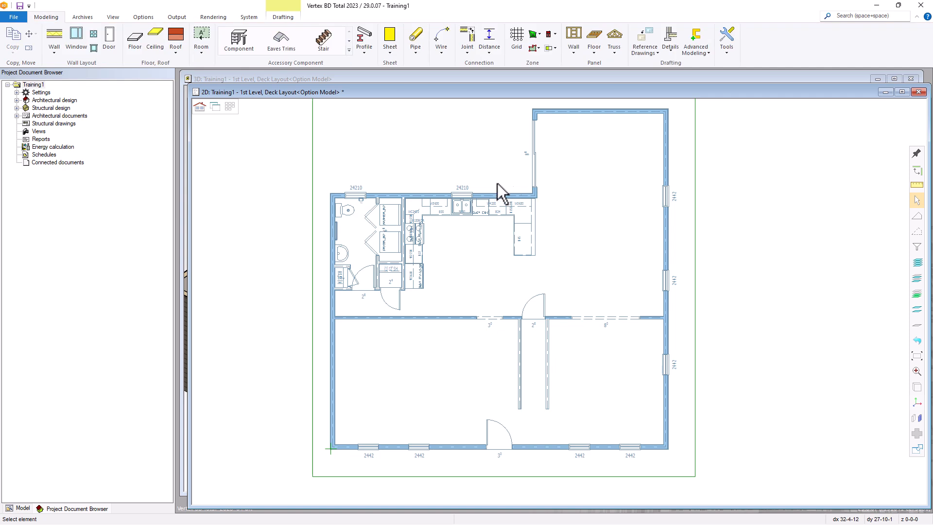
pyautogui.rightClick(478, 160)
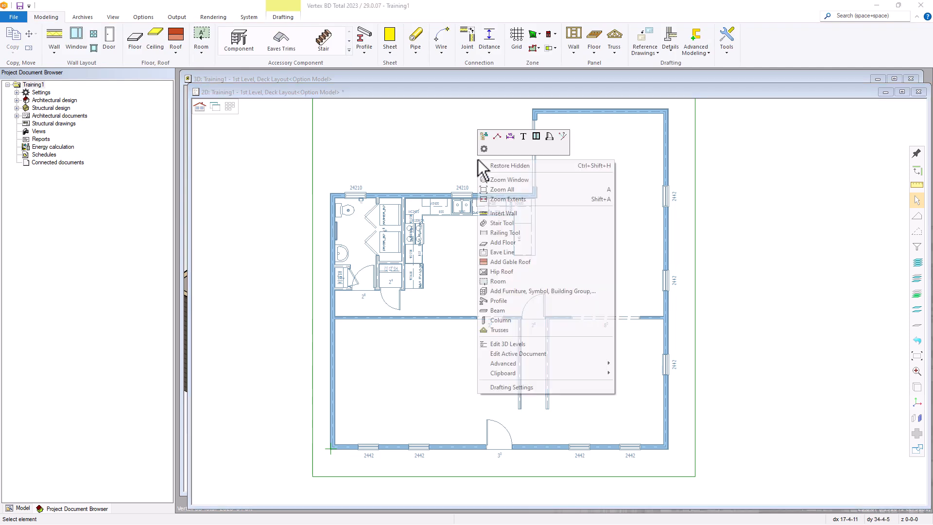
pyautogui.click(500, 242)
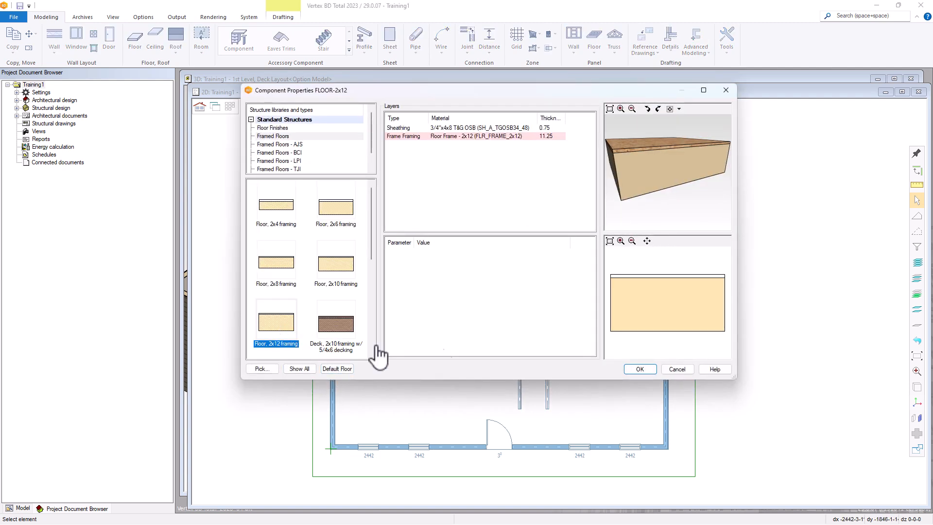
pyautogui.click(639, 370)
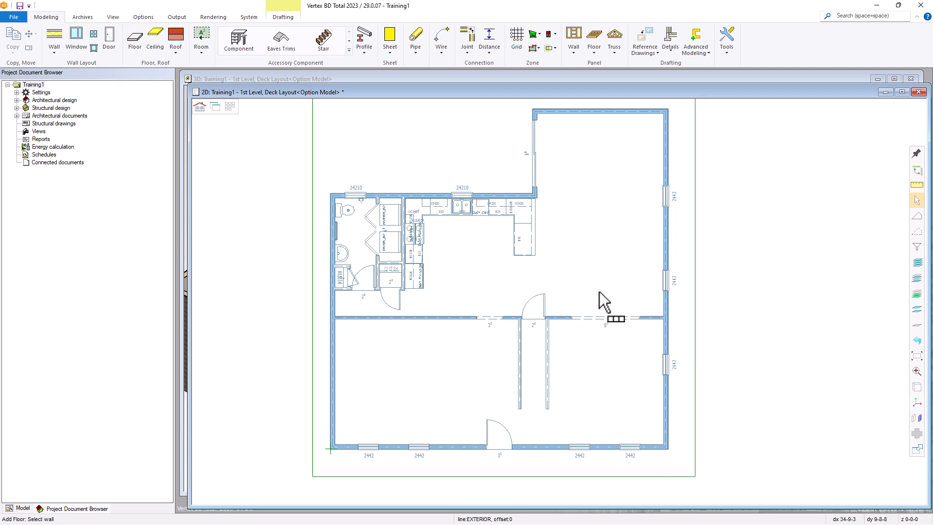
# Step: Outline the floor as a rectangle from the front outer framing corner to the diagonally opposite outer framing corner by the bathroom, and create it
pyautogui.rightClick(577, 248)
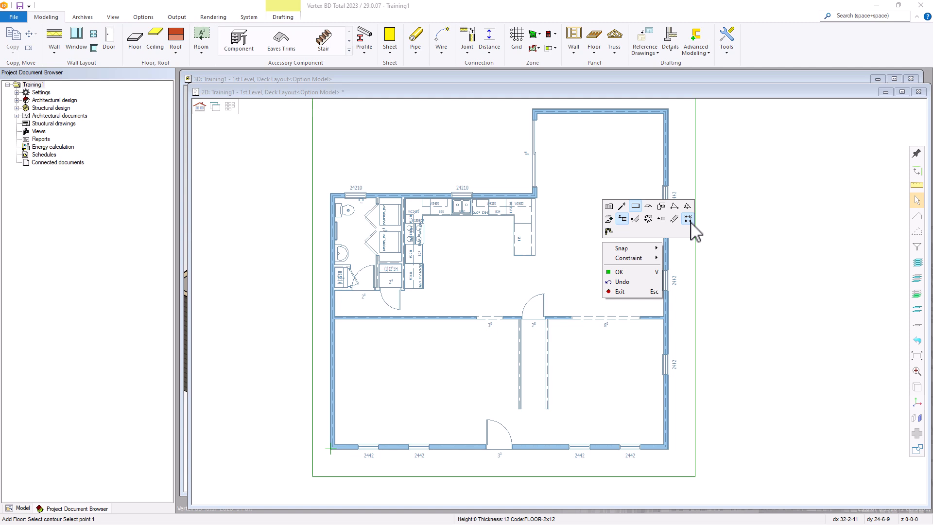
pyautogui.click(689, 221)
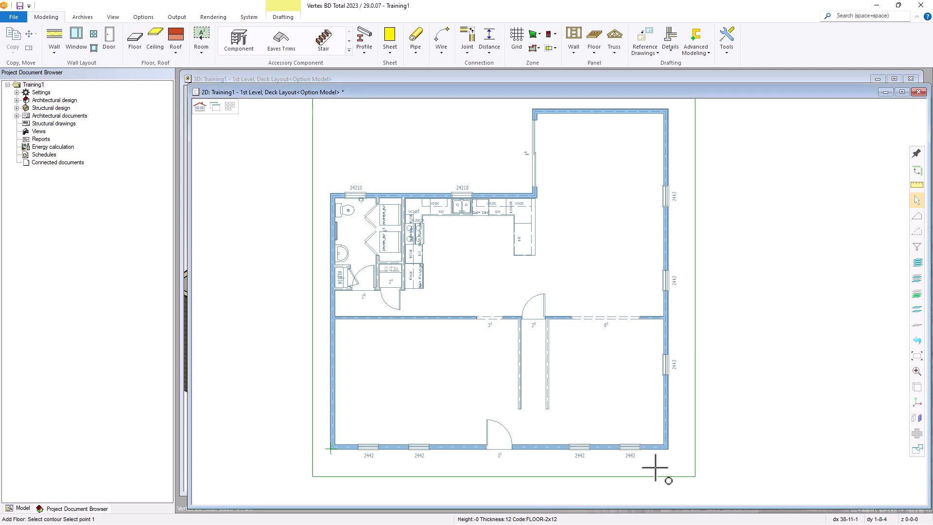
pyautogui.scroll(3, 658, 456)
pyautogui.scroll(3, 559, 301)
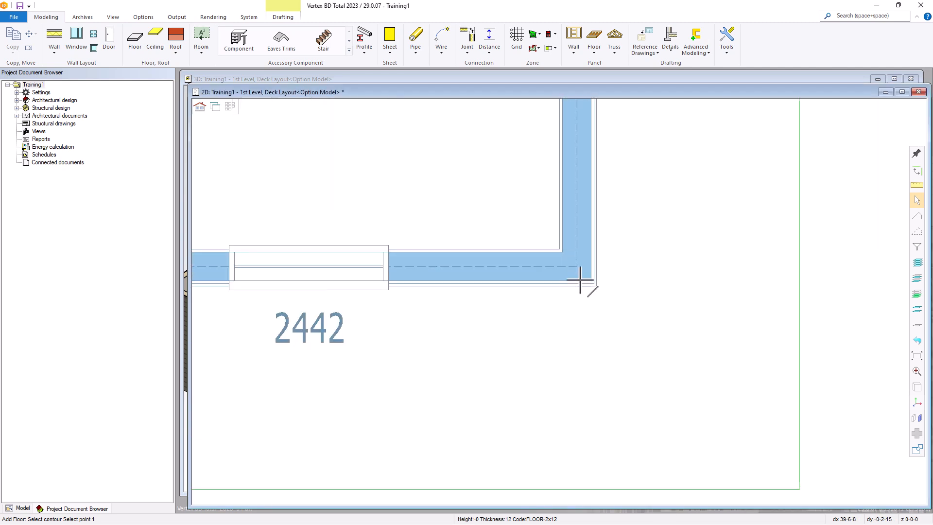
pyautogui.click(590, 281)
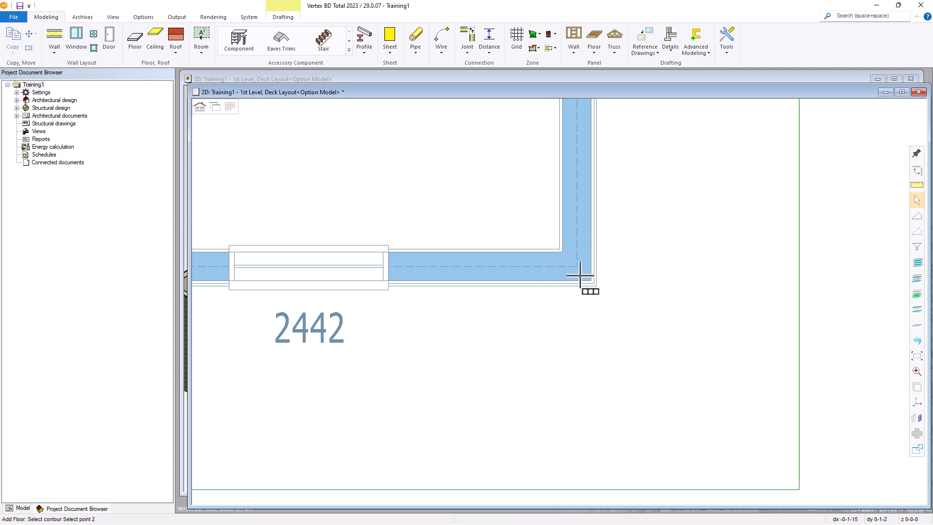
pyautogui.scroll(-6, 558, 304)
pyautogui.scroll(6, 554, 294)
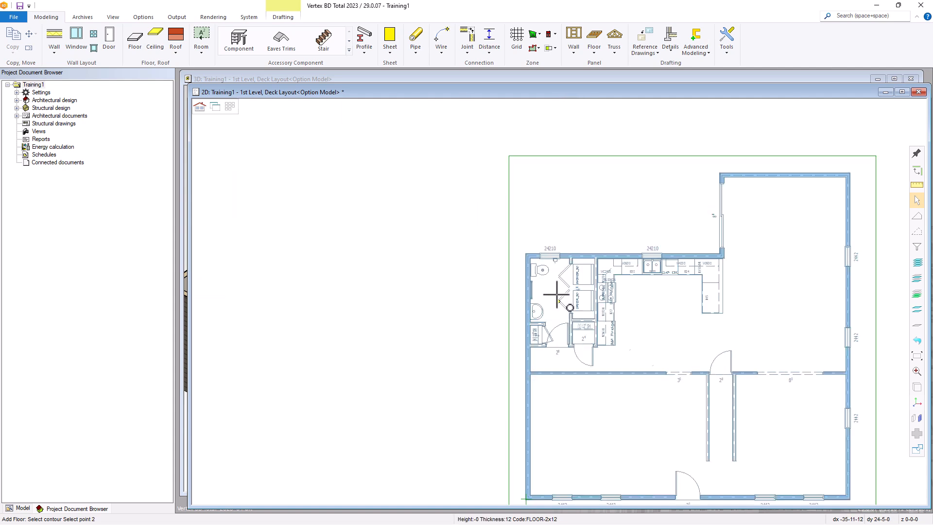
pyautogui.click(476, 202)
pyautogui.scroll(-6, 558, 304)
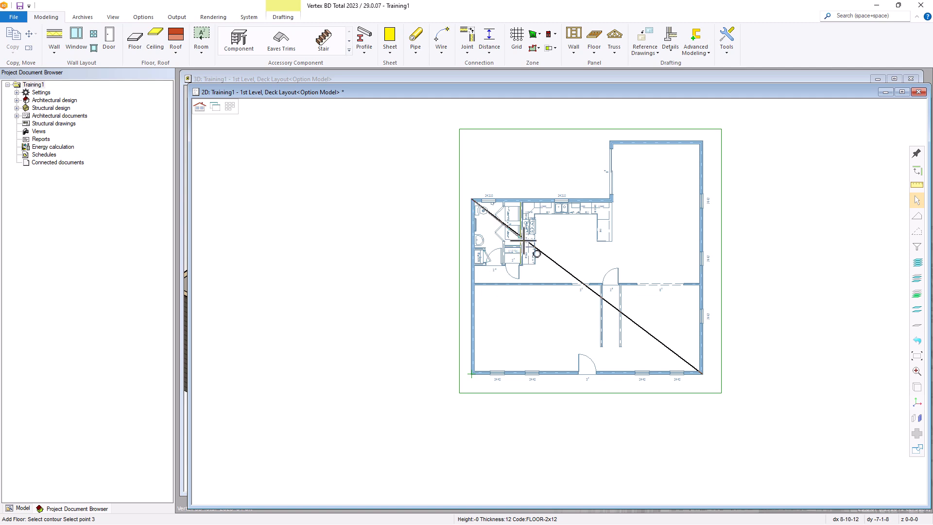
pyautogui.middleClick(615, 261)
pyautogui.scroll(1, 615, 261)
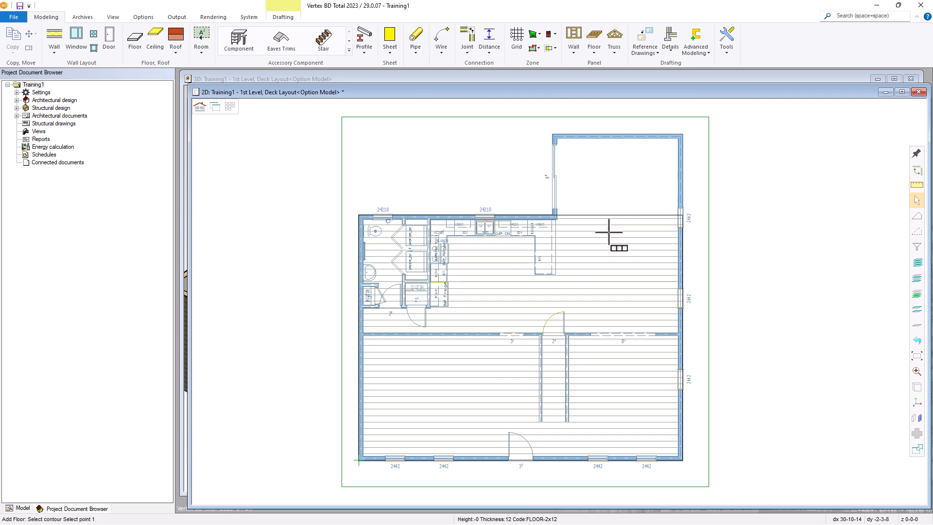
pyautogui.press('Escape')
# Step: Add a point on the new floor's rear edge at the framing corner where the kitchen wall meets the projecting room
pyautogui.click(602, 230)
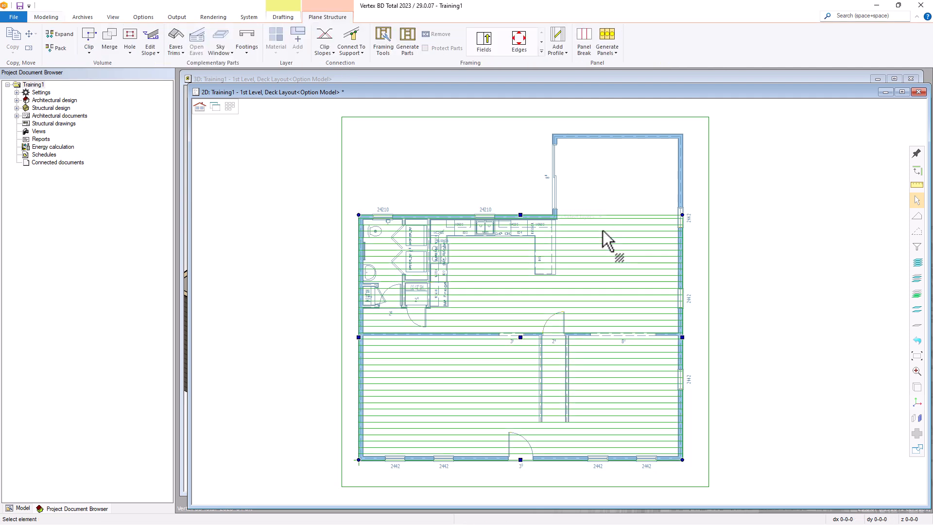
pyautogui.rightClick(521, 216)
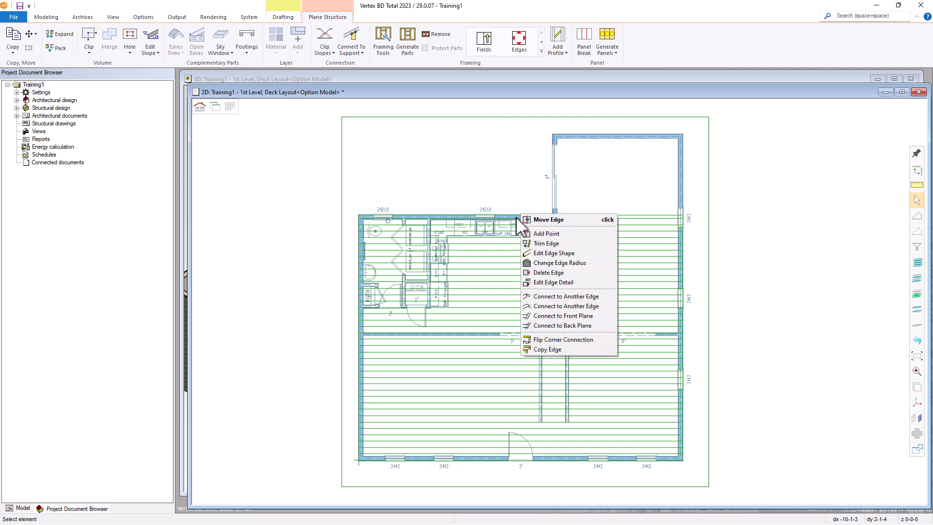
pyautogui.click(539, 236)
pyautogui.scroll(4, 548, 240)
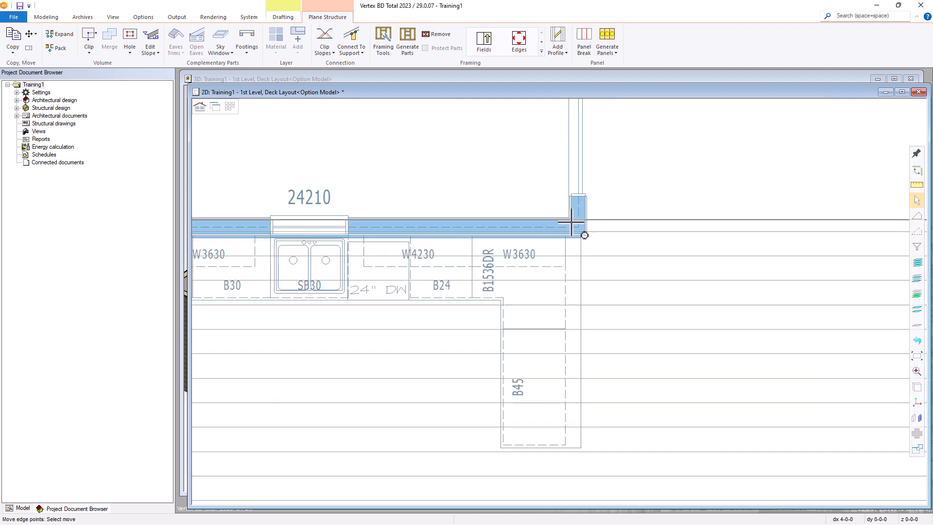
pyautogui.scroll(5, 574, 226)
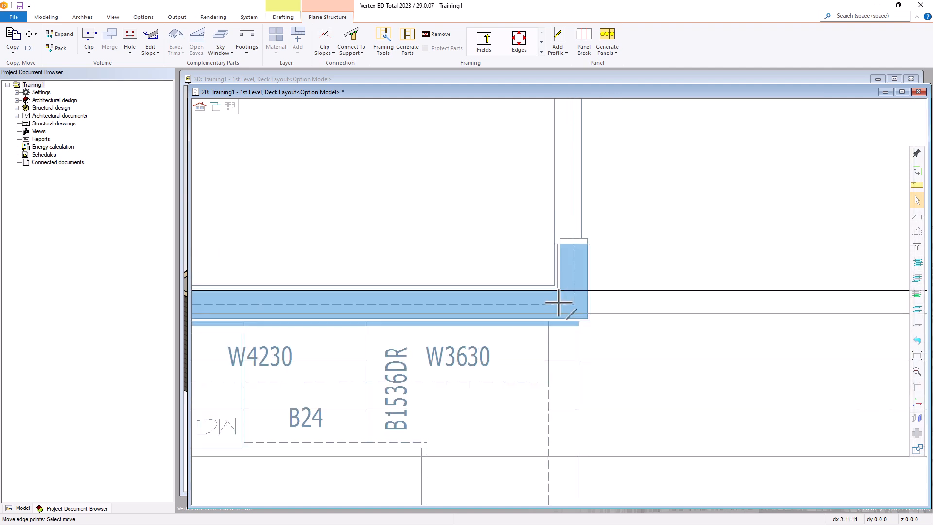
pyautogui.click(561, 278)
pyautogui.scroll(-5, 566, 298)
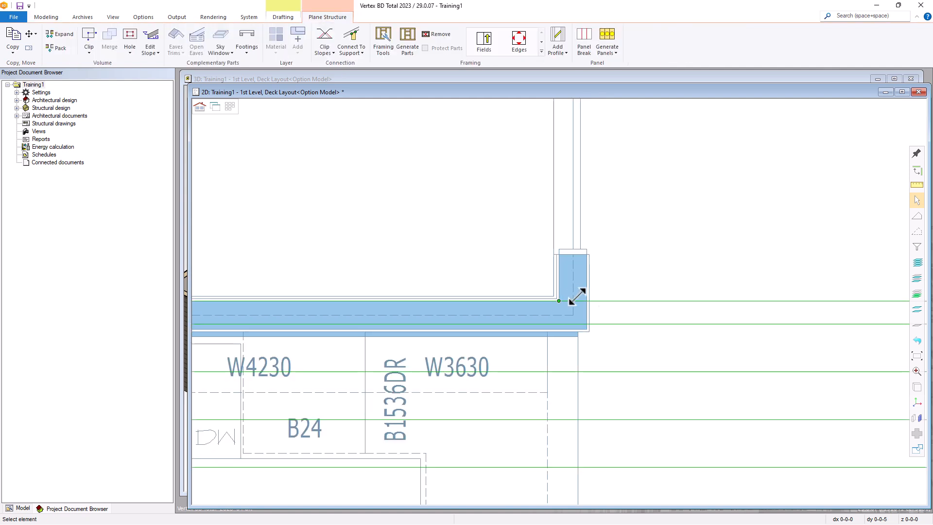
# Step: Move the rear edge segment beside the added point outward to the outer framing corner of the projecting room
pyautogui.click(670, 303)
pyautogui.click(679, 302)
pyautogui.scroll(5, 558, 302)
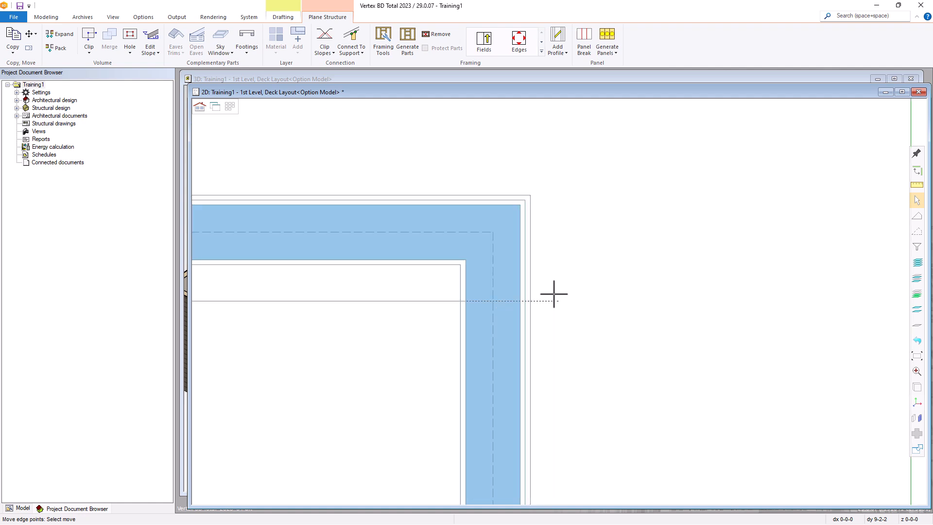
pyautogui.click(520, 202)
pyautogui.scroll(-5, 529, 400)
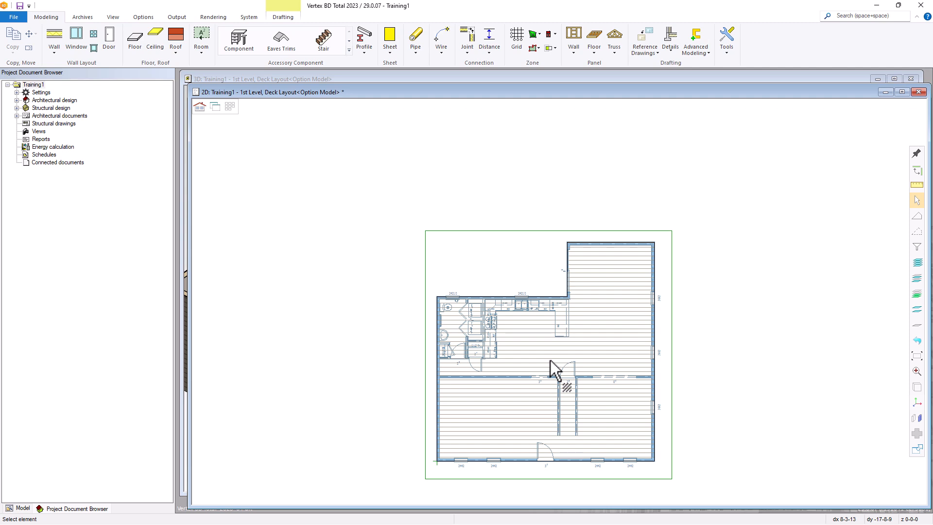
# Step: Move the framed floor to the drawing-model pair for the 1st level, deck layout
pyautogui.click(578, 348)
pyautogui.rightClick(612, 331)
pyautogui.moveTo(661, 160)
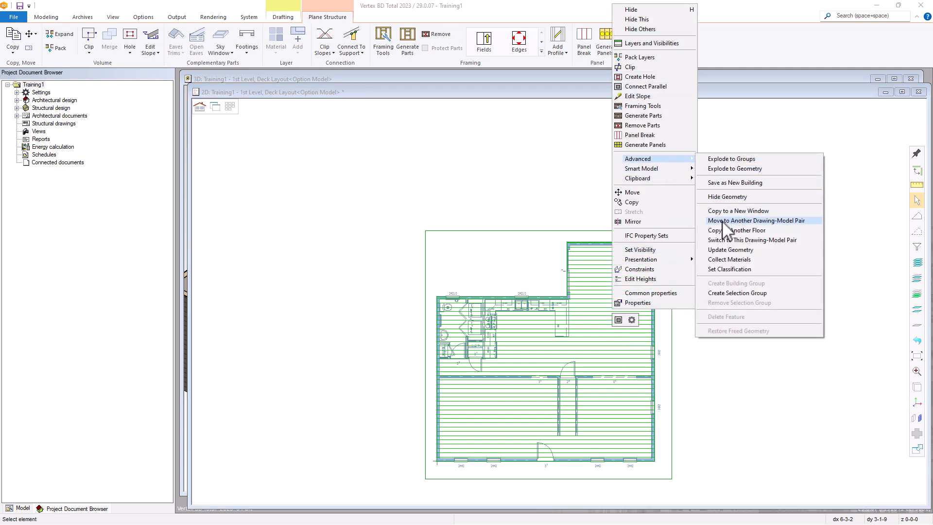
pyautogui.click(754, 222)
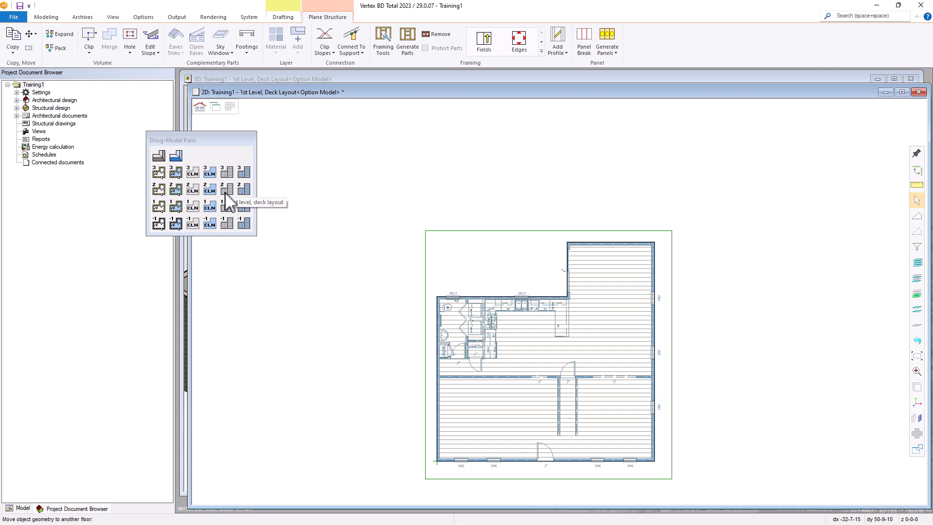
pyautogui.click(224, 205)
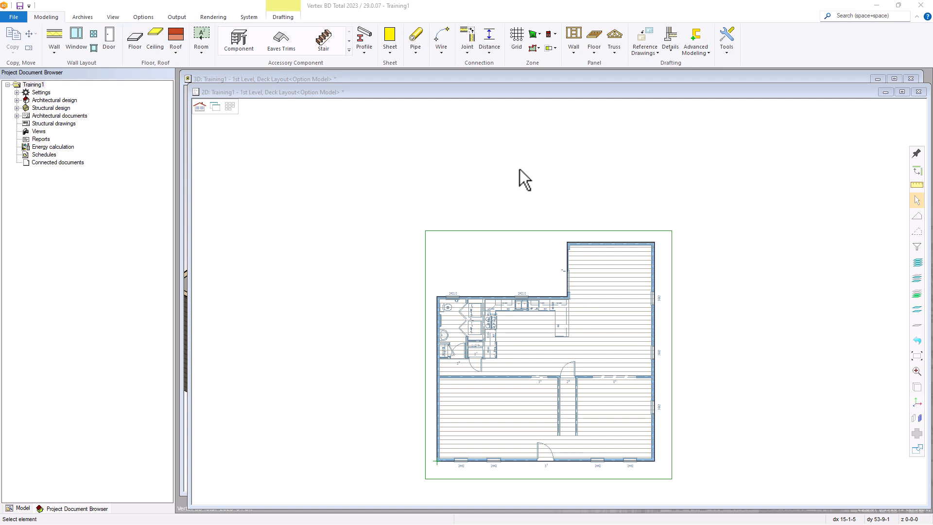
pyautogui.click(526, 98)
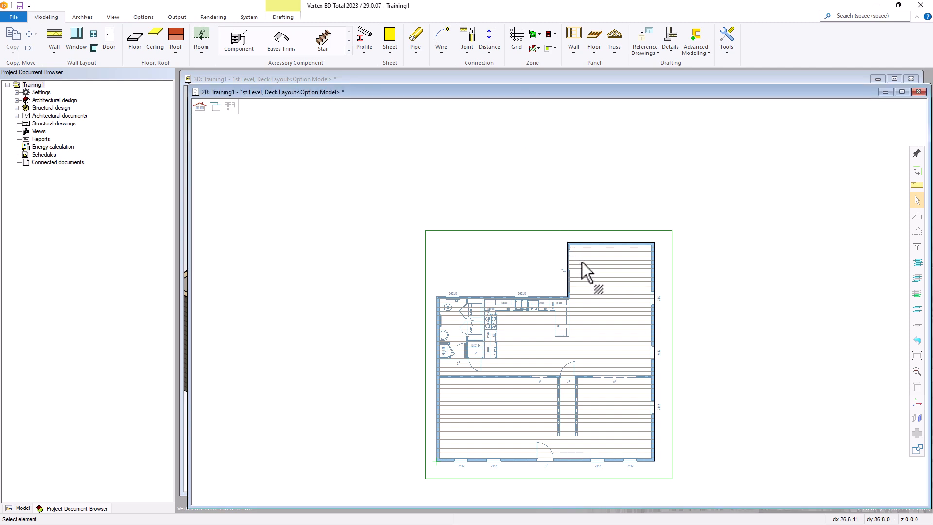
# Step: Examine the new floor in the 3D model around the kitchen and the projecting room, and return to the 2D floor plan
pyautogui.hotkey('ctrl', 'Tab')
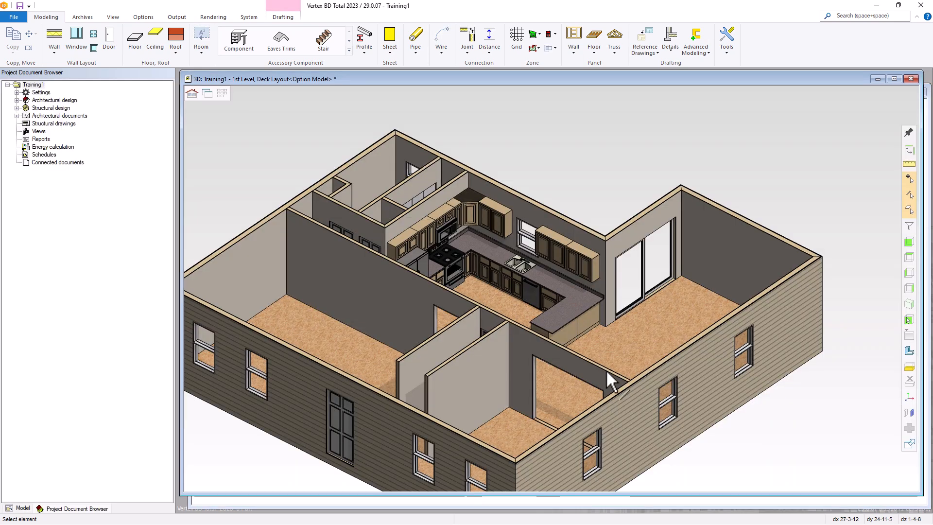
pyautogui.moveTo(603, 365); pyautogui.dragTo(552, 287, button='middle')
pyautogui.scroll(5, 552, 287)
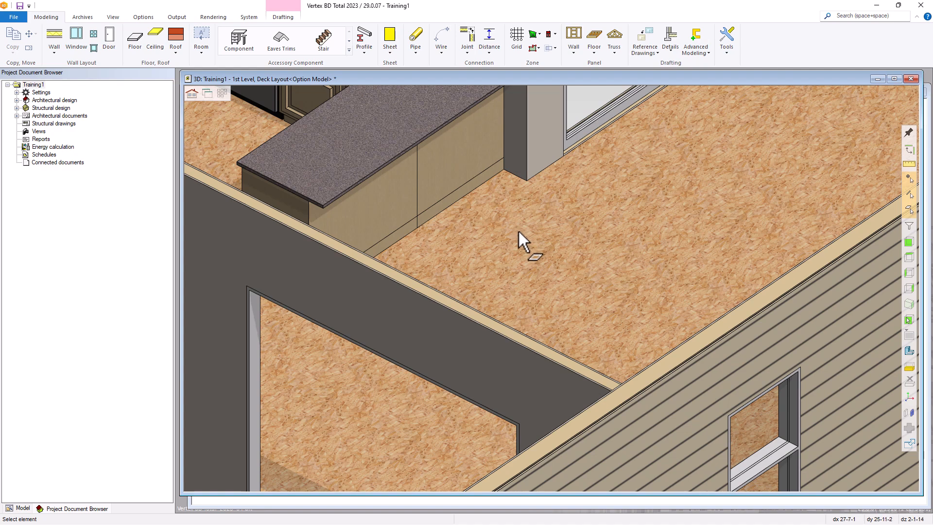
pyautogui.scroll(-2, 514, 245)
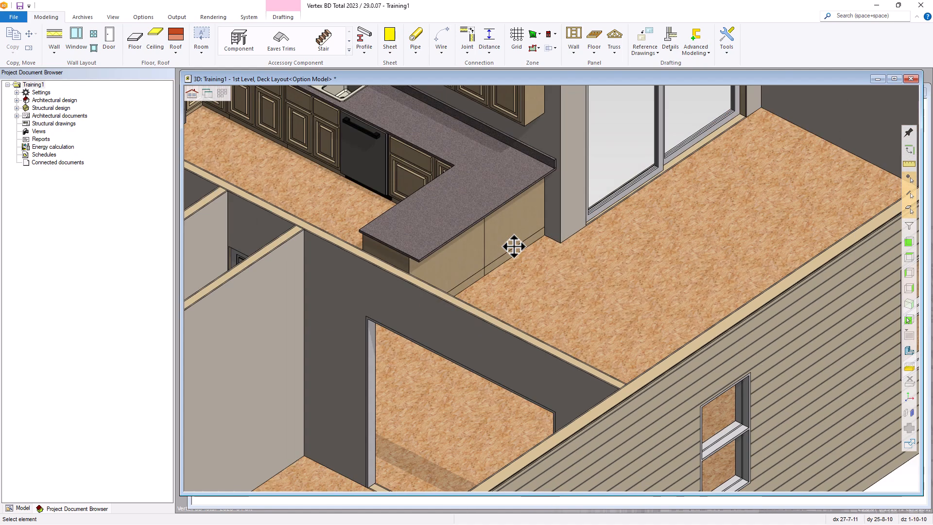
pyautogui.scroll(-1, 514, 246)
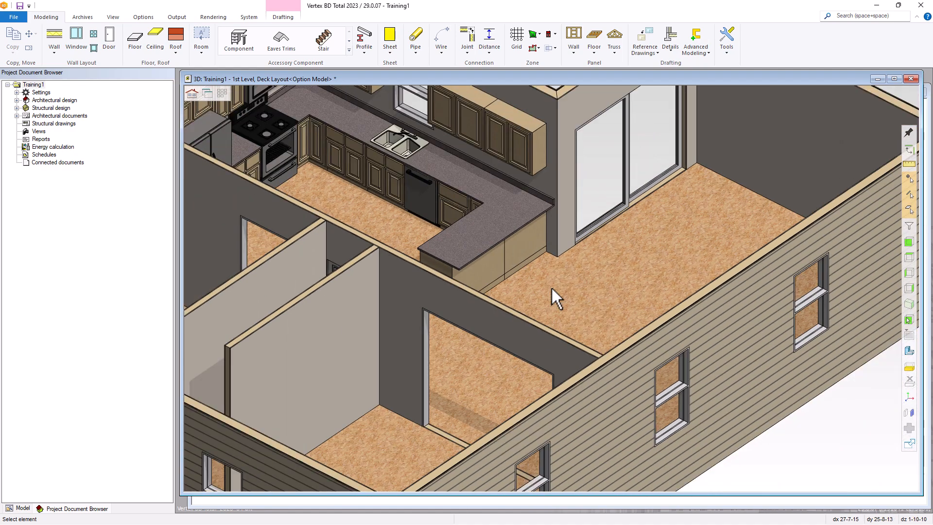
pyautogui.hotkey('ctrl', 'Tab')
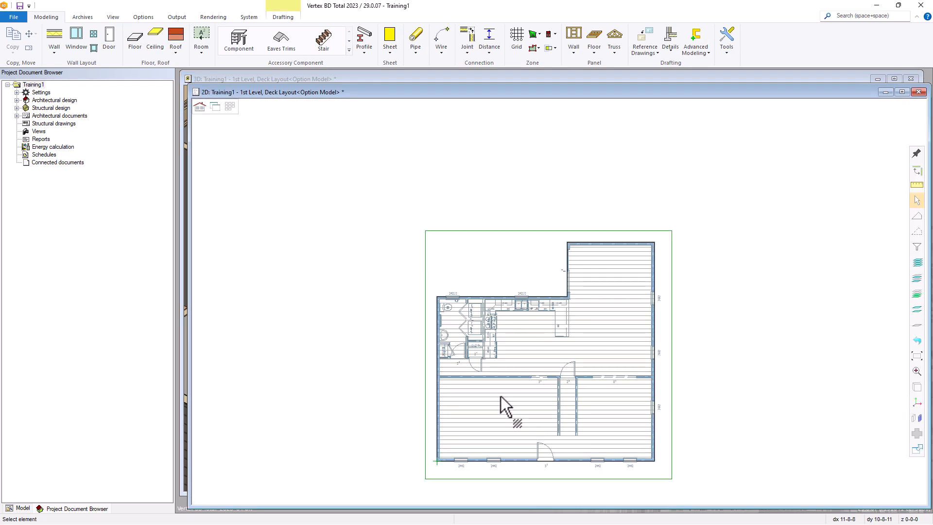
pyautogui.scroll(1, 521, 382)
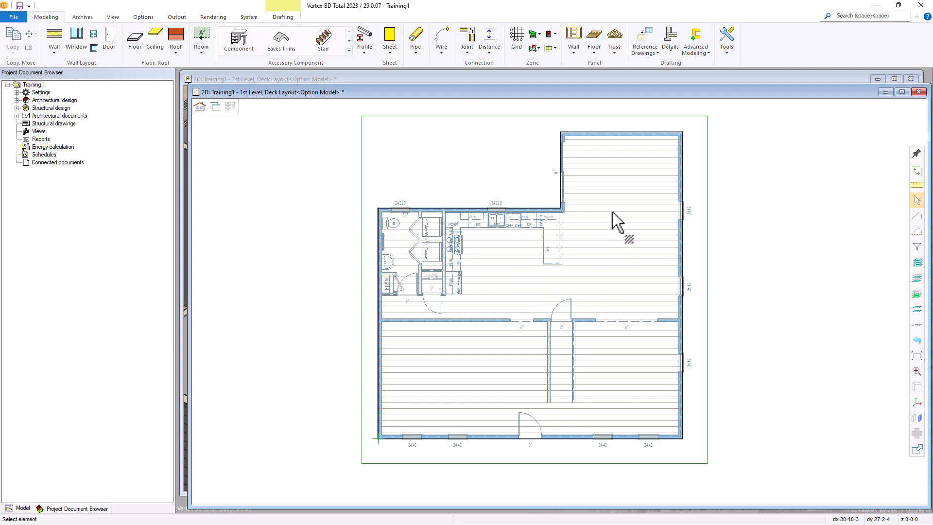
# Step: Start a new floor of the type Flooring Finish - Hardwood from the Floor Finishes library
pyautogui.click(137, 43)
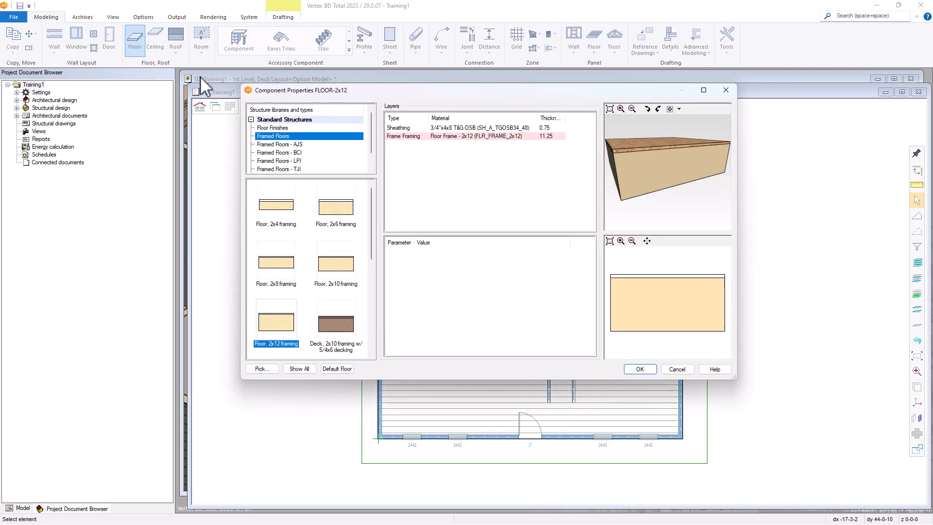
pyautogui.click(272, 128)
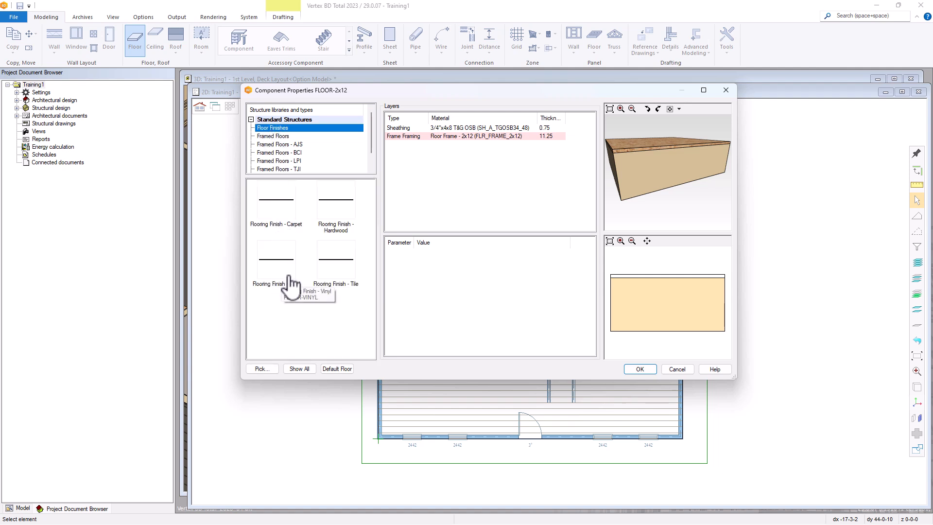
pyautogui.click(342, 217)
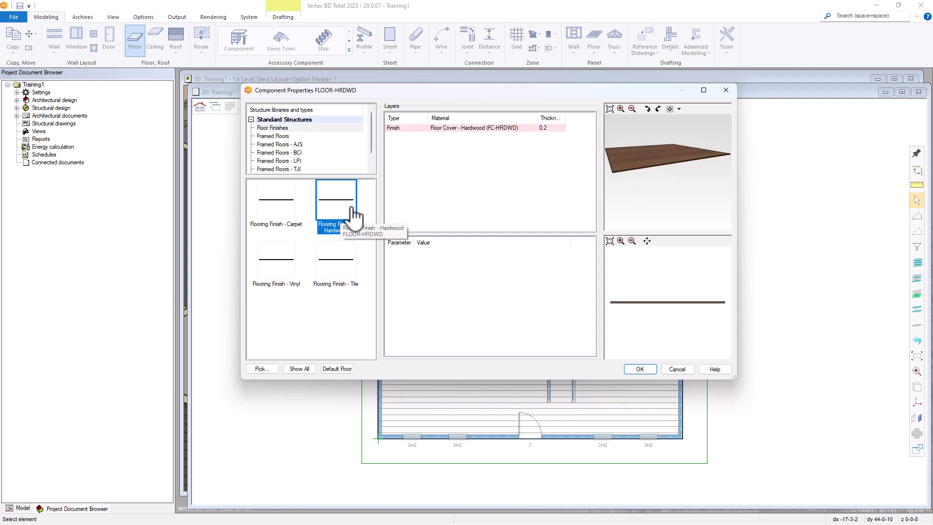
pyautogui.click(639, 369)
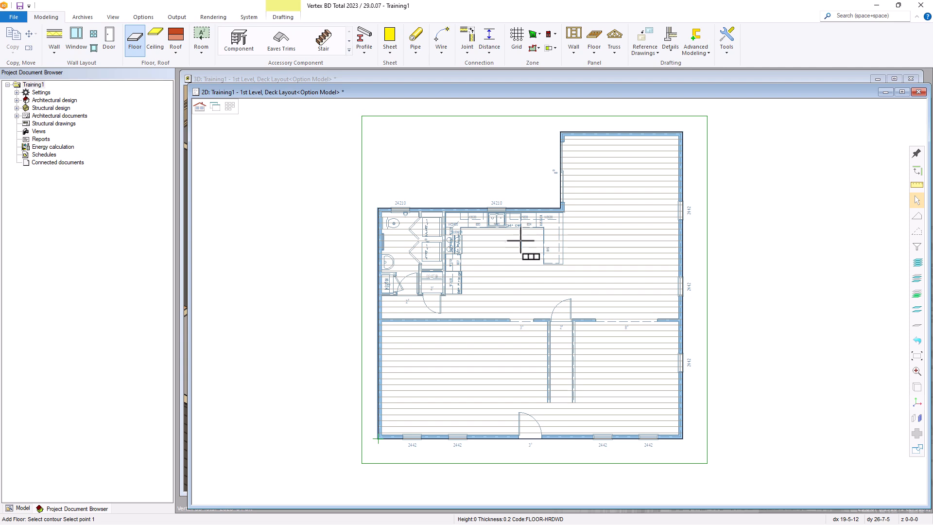
# Step: Locate the hardwood finish as a horizontal area by its bottom plane, at height 0 on the 1st-Floor level
pyautogui.rightClick(492, 246)
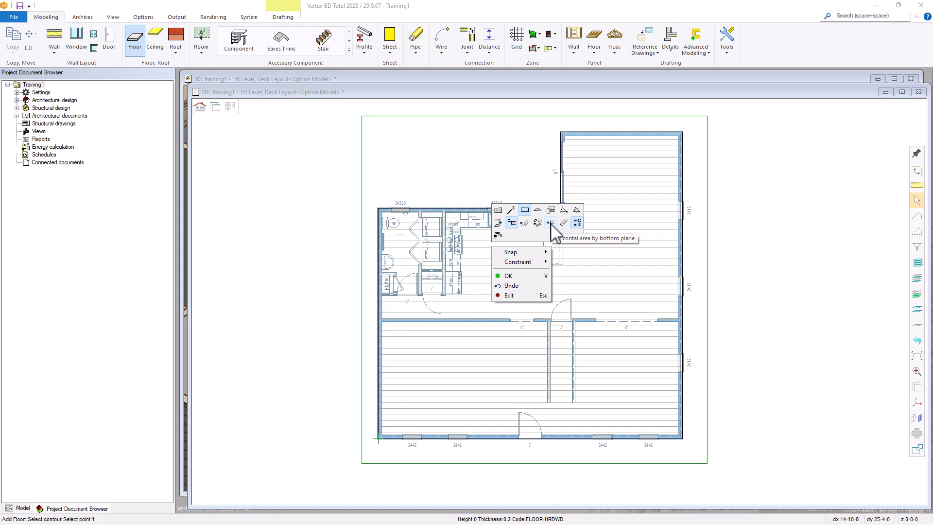
pyautogui.click(550, 224)
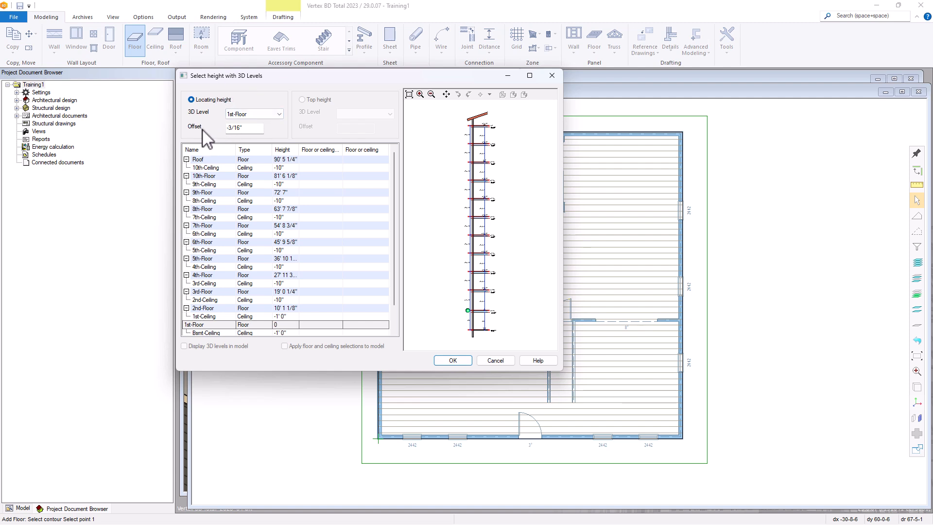
pyautogui.moveTo(248, 130); pyautogui.dragTo(223, 129)
pyautogui.click(451, 360)
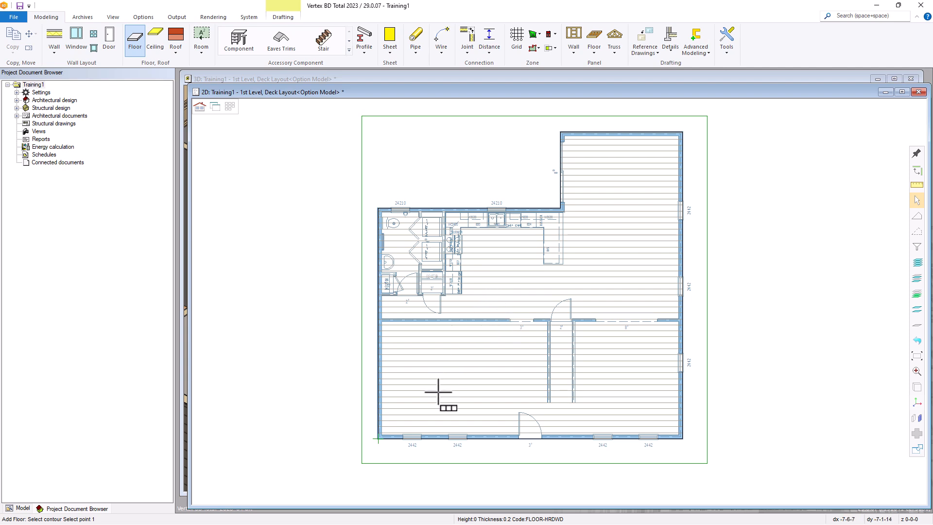
# Step: Start the hardwood contour at the inside finished corner where the front and left exterior walls meet
pyautogui.rightClick(442, 359)
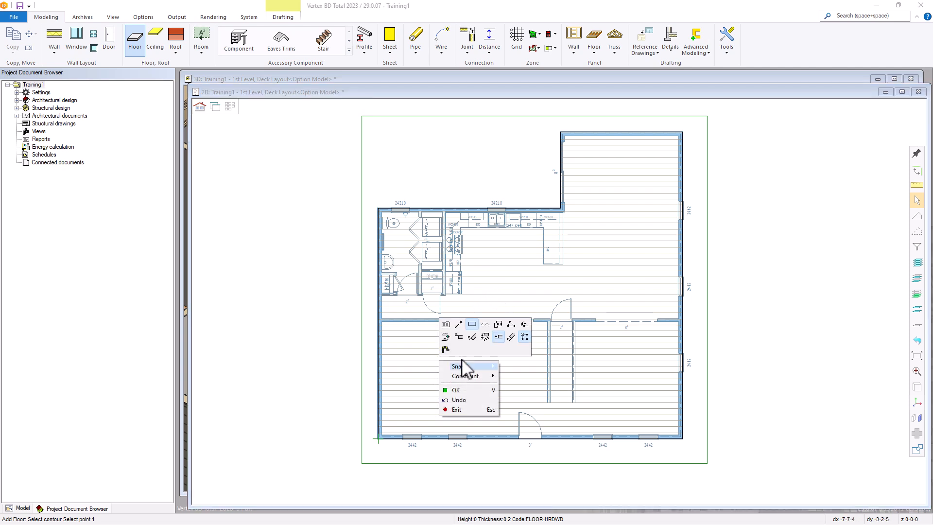
pyautogui.click(525, 336)
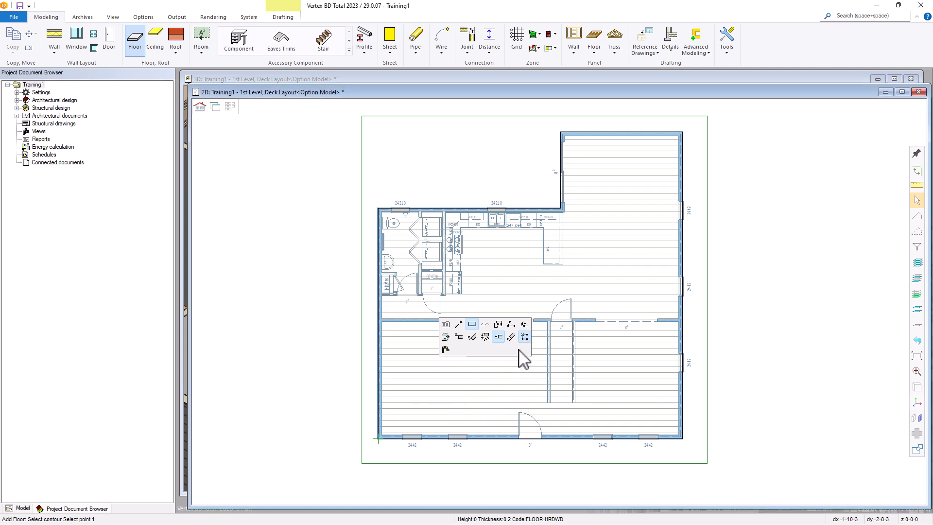
pyautogui.scroll(2, 597, 303)
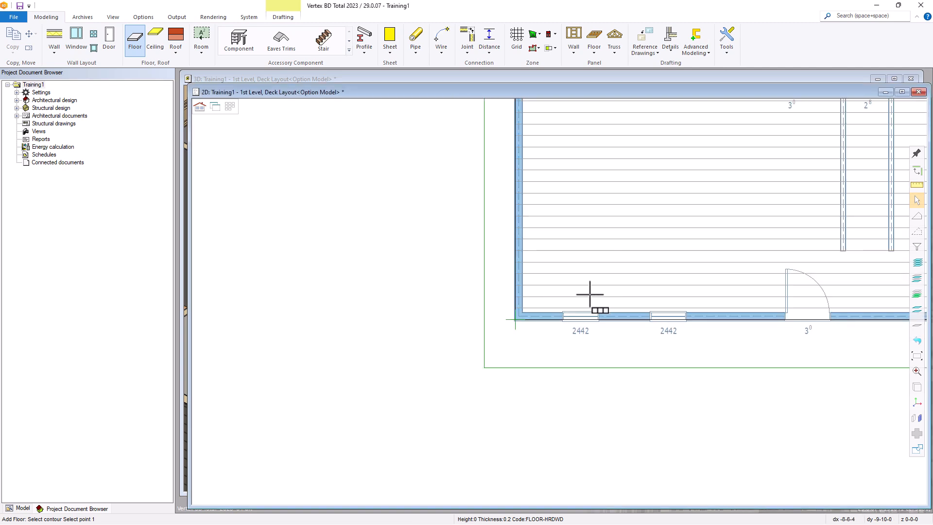
pyautogui.scroll(2, 590, 296)
pyautogui.scroll(1, 550, 303)
pyautogui.scroll(1, 537, 317)
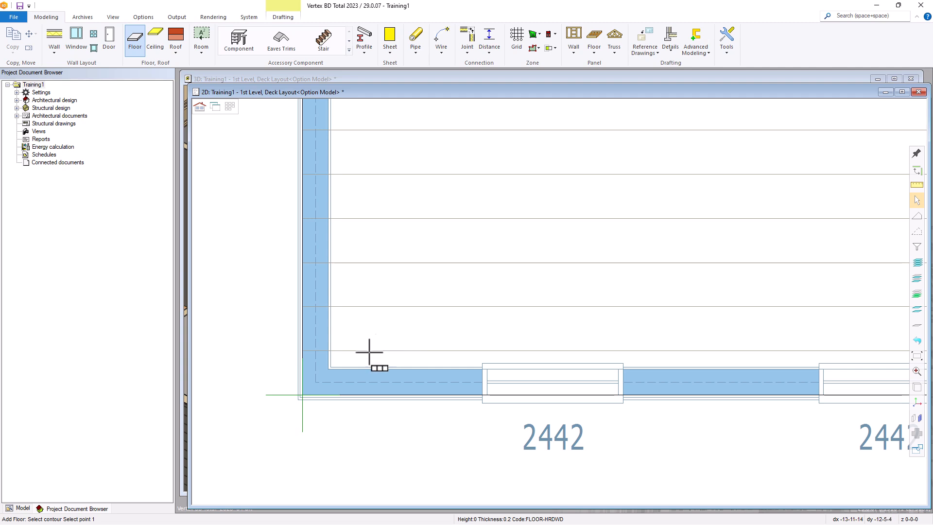
pyautogui.scroll(1, 333, 368)
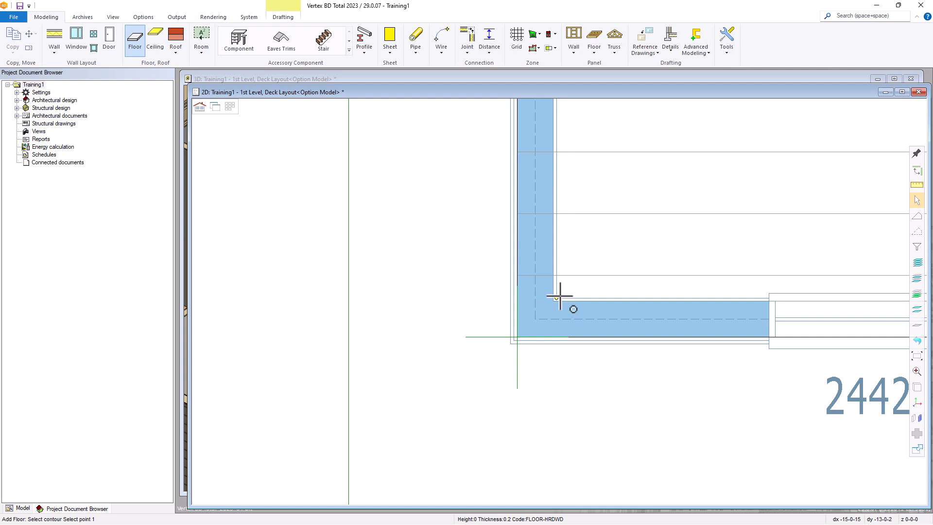
pyautogui.click(558, 298)
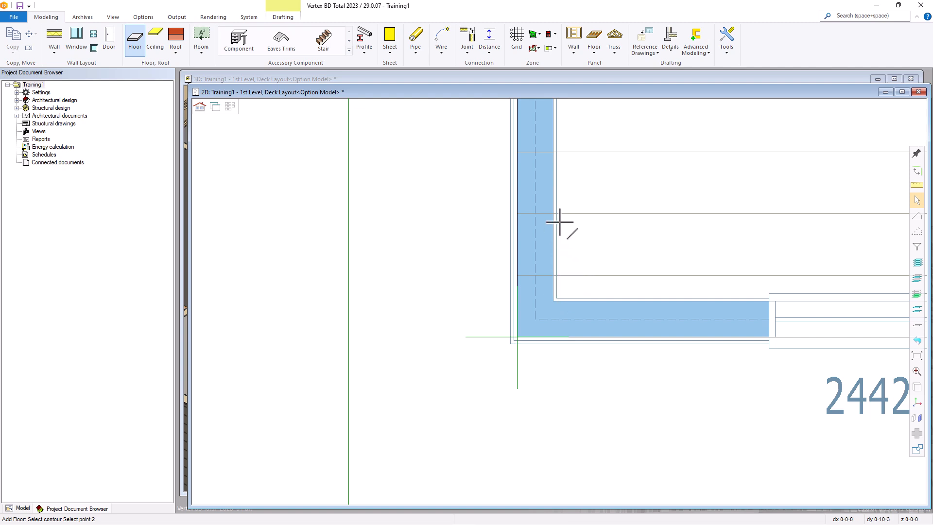
# Step: Extend the contour along the left exterior wall to the inside corner at the partition behind the front room
pyautogui.scroll(-3, 612, 177)
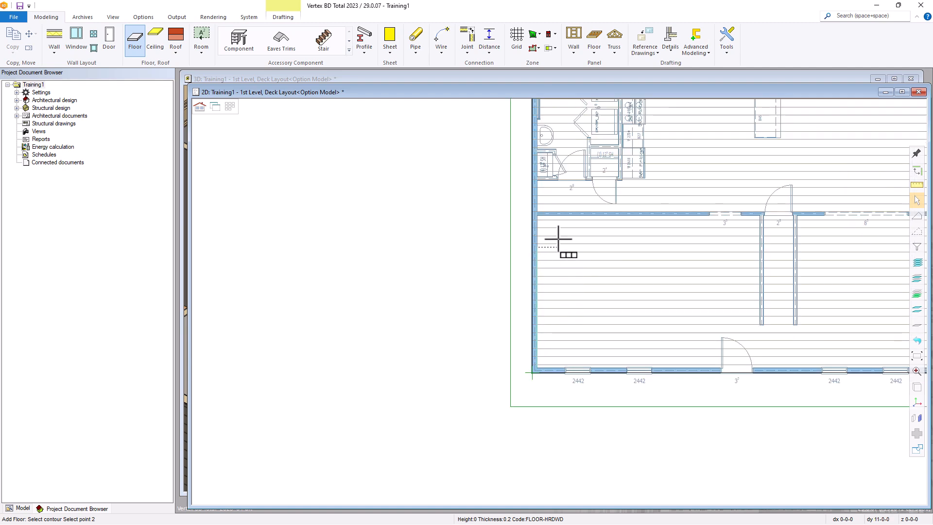
pyautogui.scroll(2, 554, 244)
pyautogui.scroll(2, 557, 243)
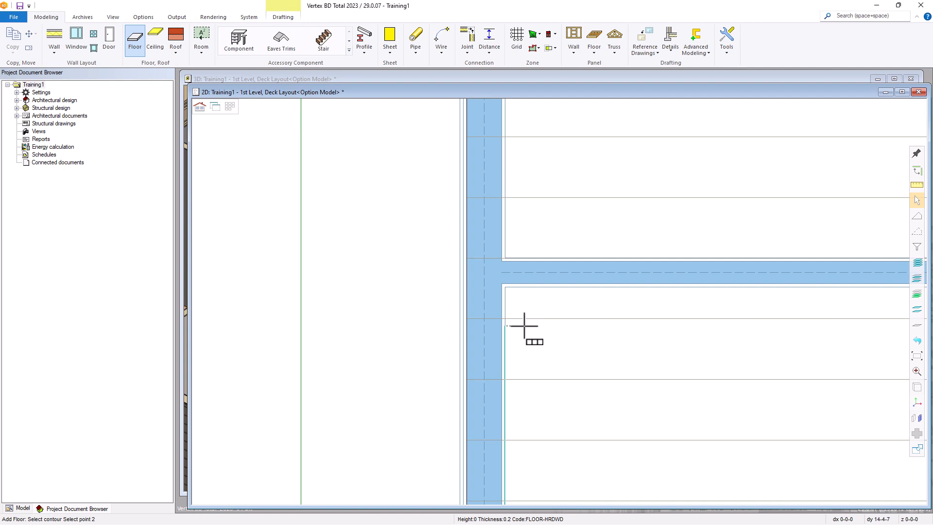
pyautogui.click(507, 289)
# Step: Continue the contour along the partition to the near jamb of the 3'0" opening and through it to the partition's rear face
pyautogui.scroll(-3, 559, 302)
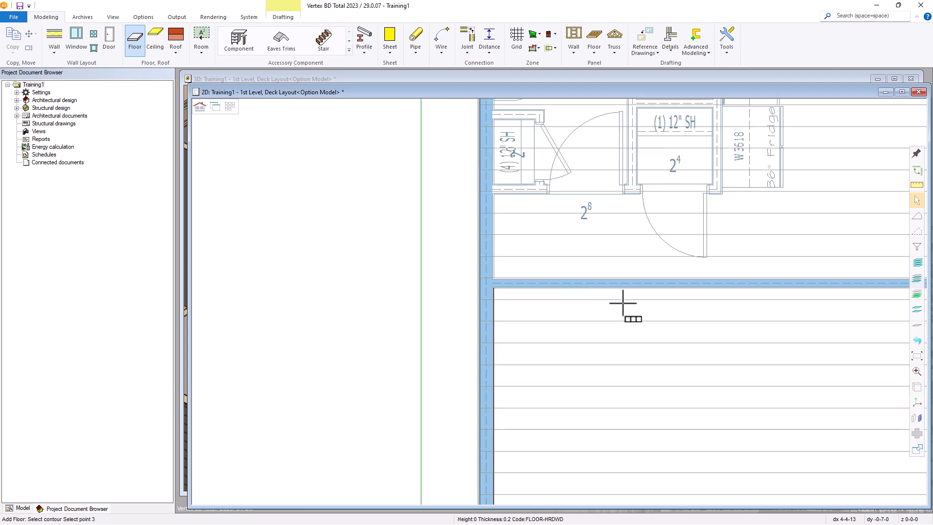
pyautogui.scroll(-1, 739, 302)
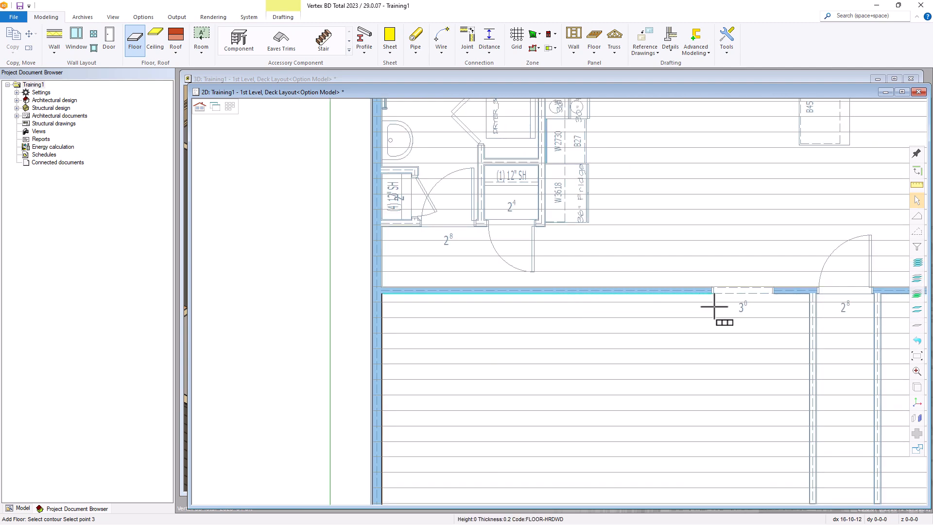
pyautogui.scroll(4, 558, 293)
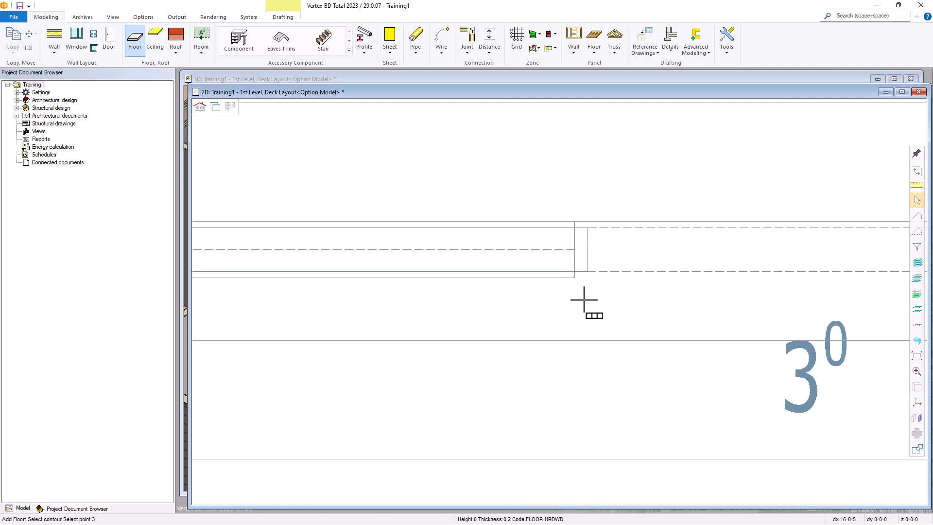
pyautogui.scroll(-2, 559, 303)
pyautogui.scroll(2, 559, 304)
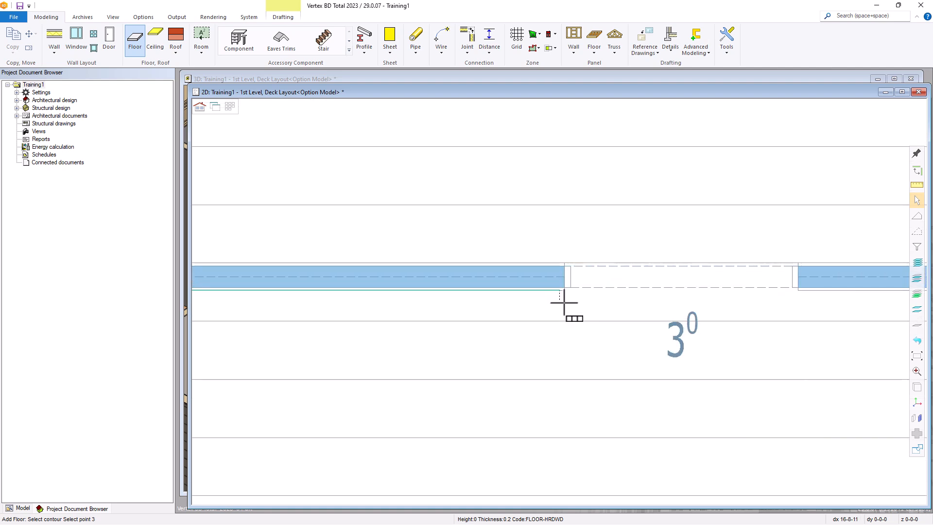
pyautogui.click(562, 297)
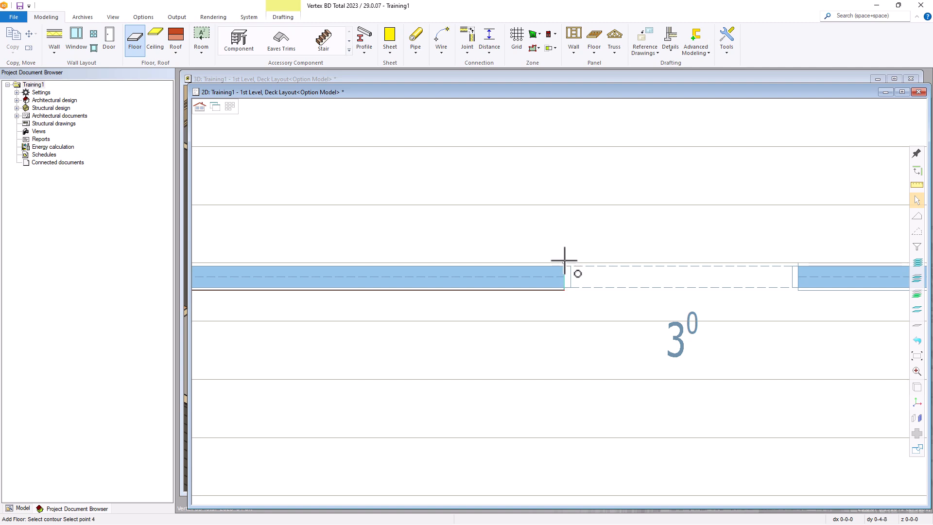
pyautogui.click(561, 260)
# Step: Extend the contour along the partition's rear face to the left exterior wall and along it to the inside corner at the shelf closet's wall
pyautogui.scroll(-5, 525, 298)
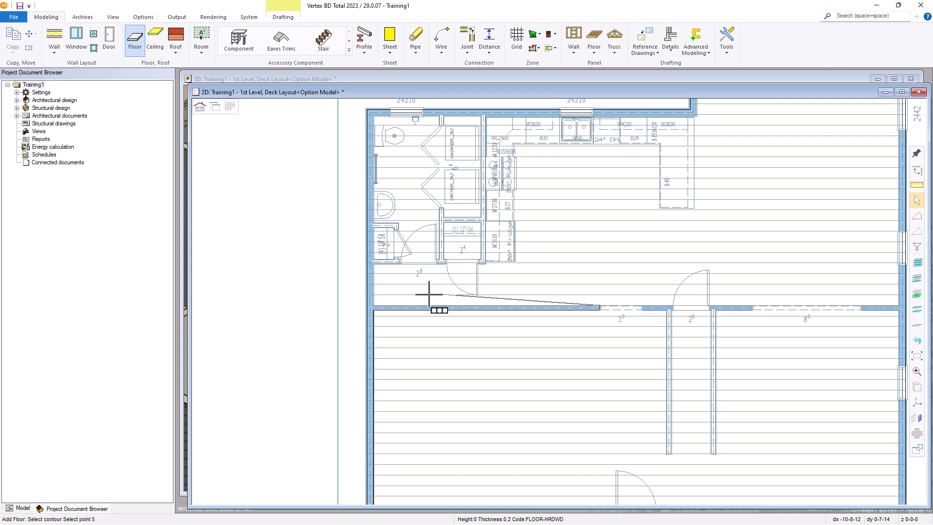
pyautogui.scroll(6, 561, 302)
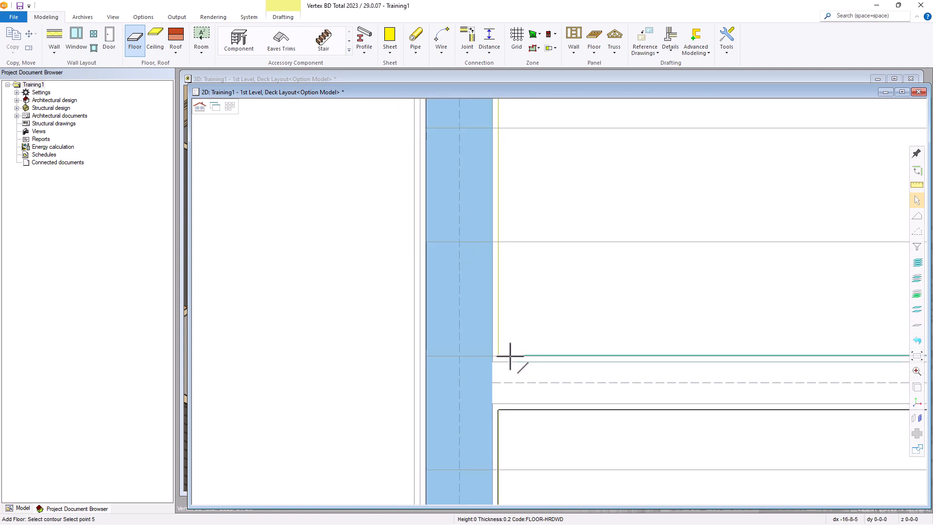
pyautogui.click(499, 356)
pyautogui.scroll(-3, 559, 302)
pyautogui.scroll(-2, 559, 301)
pyautogui.scroll(5, 557, 302)
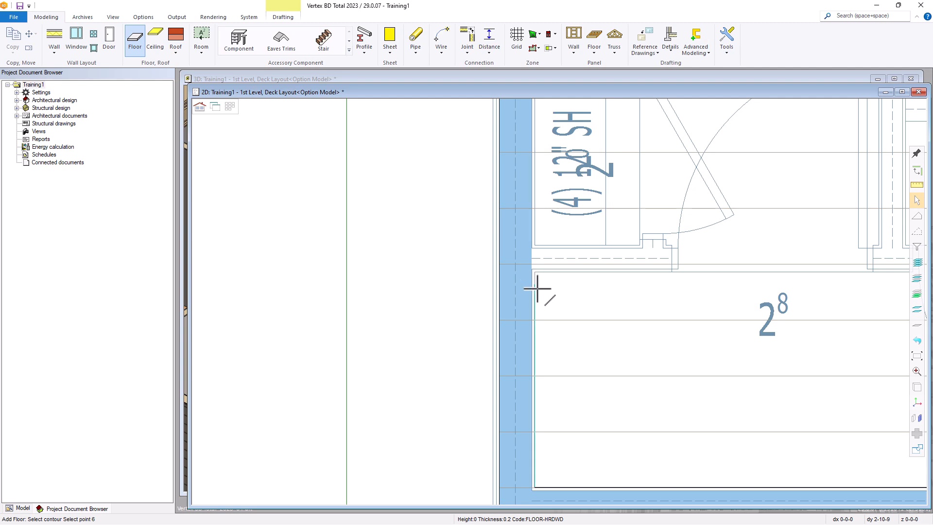
pyautogui.click(535, 272)
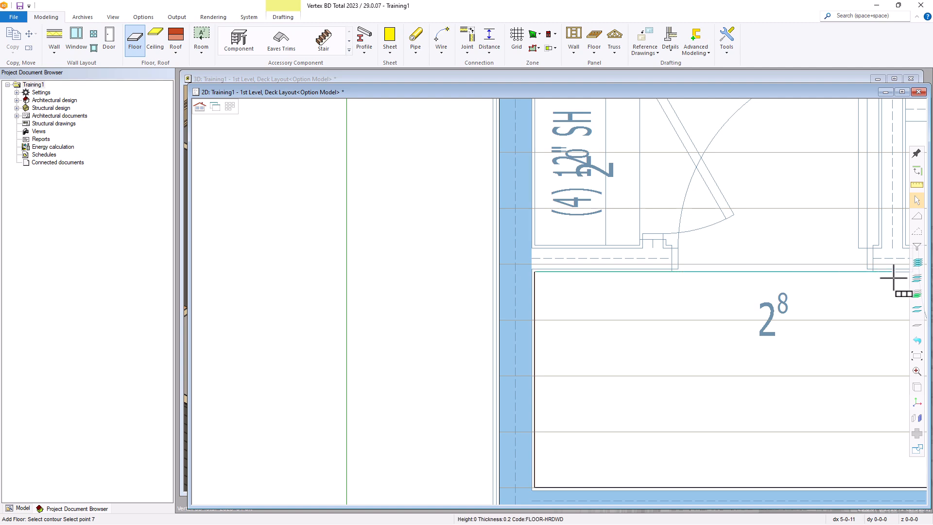
# Step: Continue the contour along the hallway wall past the 2'8" door and around the near jamb of the 2'4" closet door
pyautogui.scroll(-2, 833, 273)
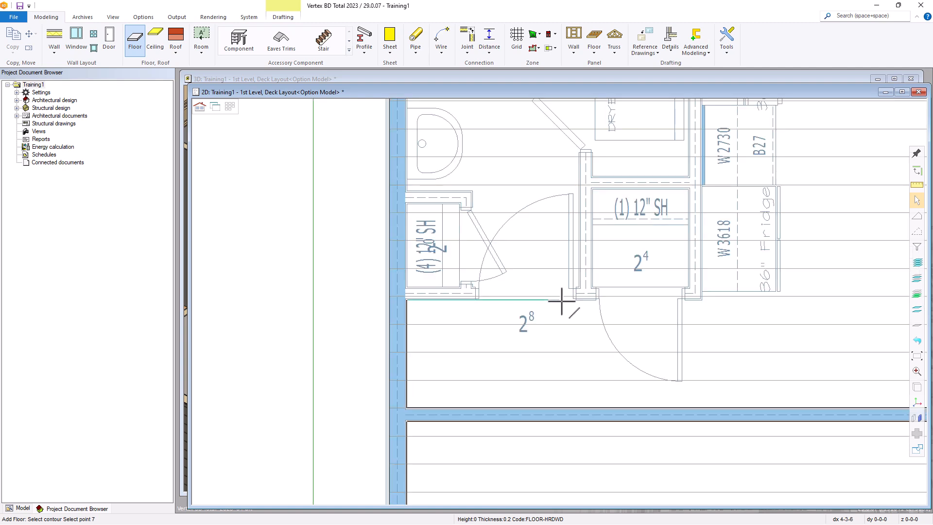
pyautogui.scroll(2, 598, 304)
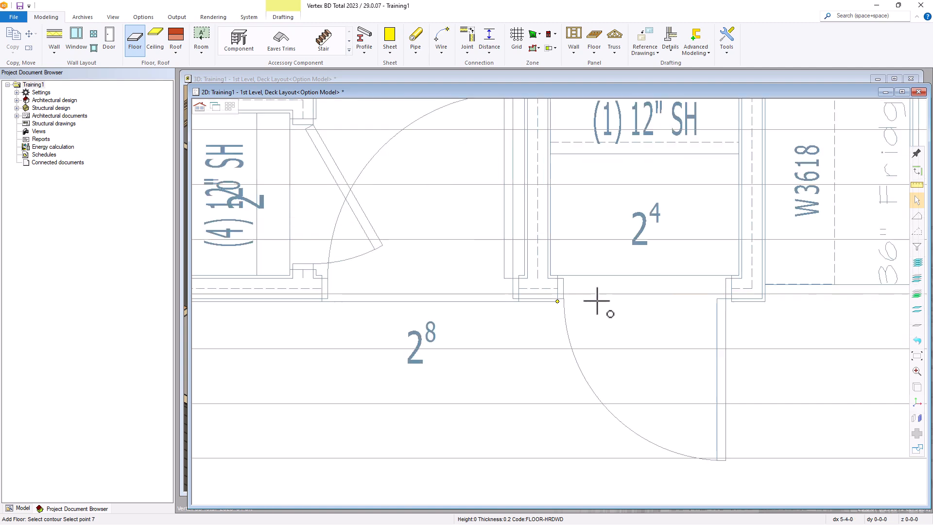
pyautogui.scroll(-2, 563, 300)
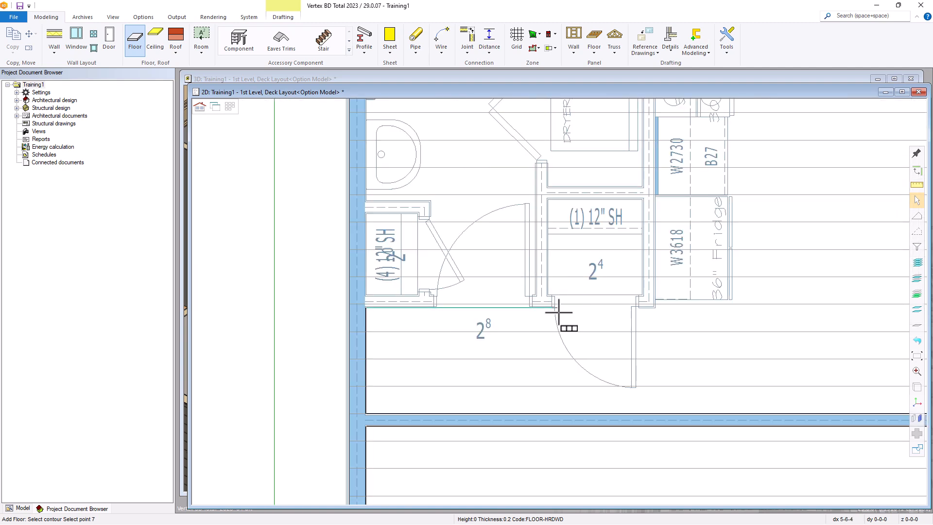
pyautogui.scroll(3, 558, 302)
pyautogui.click(531, 284)
pyautogui.click(531, 240)
pyautogui.click(519, 234)
# Step: Trace the inside of the 2'4" closet and return around its far jamb to the outer corner of the kitchen wall
pyautogui.scroll(-2, 561, 265)
pyautogui.scroll(1, 561, 272)
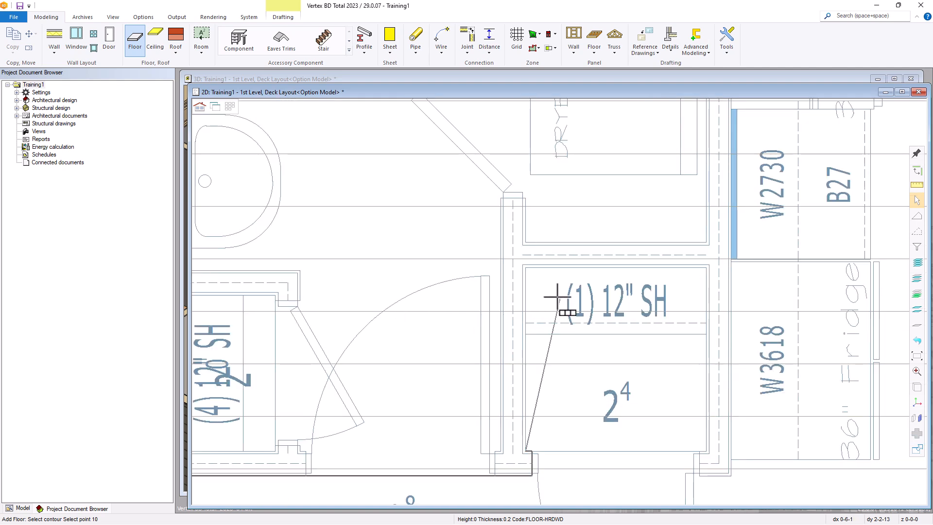
pyautogui.click(527, 268)
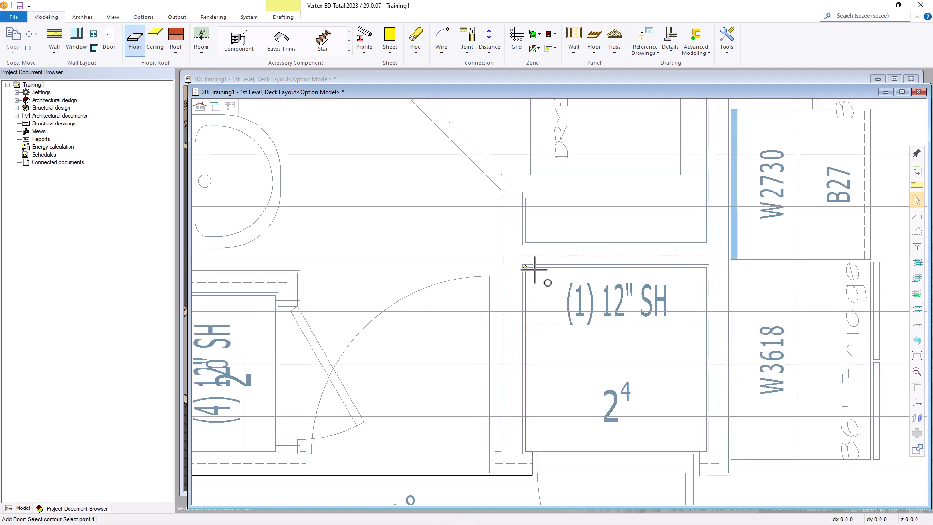
pyautogui.click(706, 267)
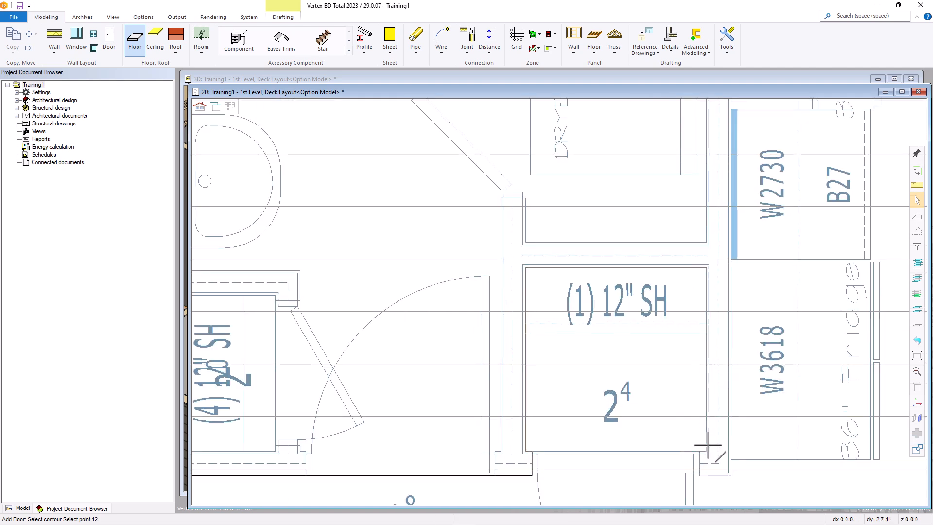
pyautogui.click(707, 450)
pyautogui.click(700, 452)
pyautogui.click(700, 474)
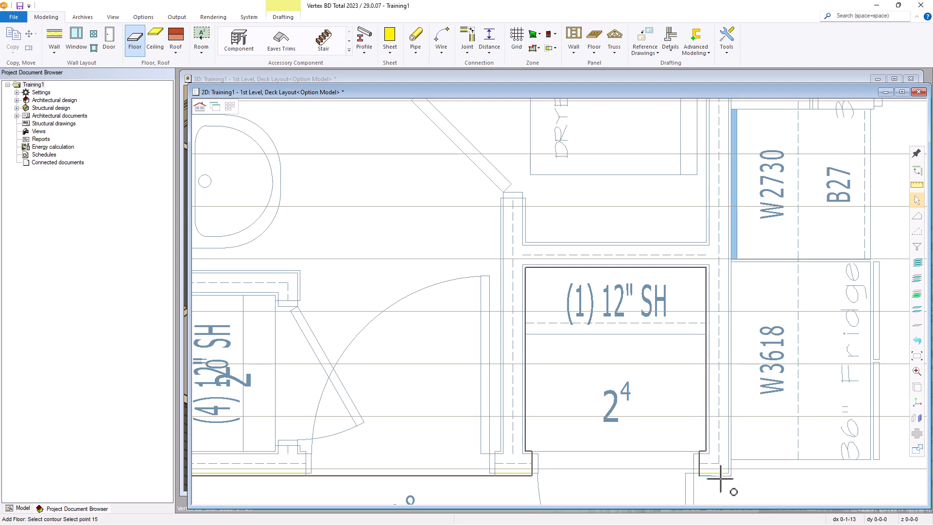
pyautogui.click(731, 475)
# Step: Extend the contour along the kitchen wall behind the 36" fridge to the near edge of base cabinet B27
pyautogui.scroll(-3, 564, 298)
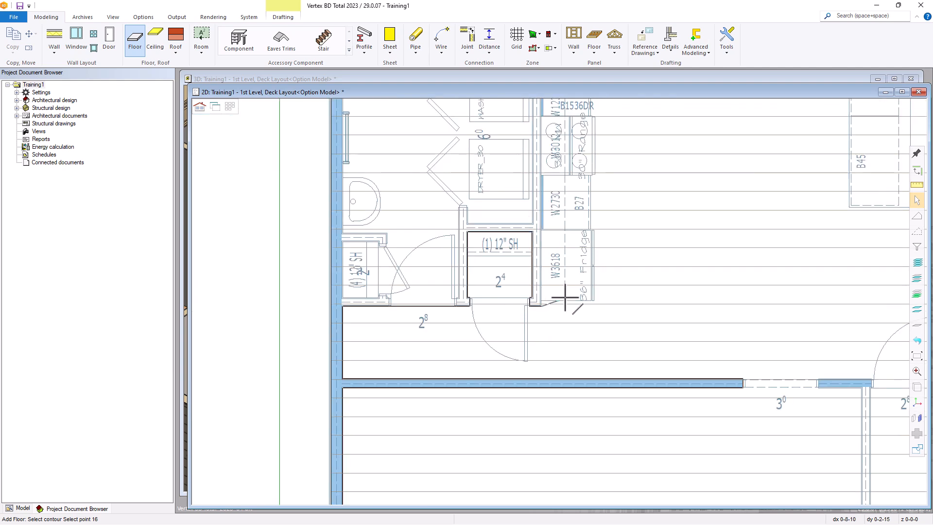
pyautogui.scroll(2, 560, 304)
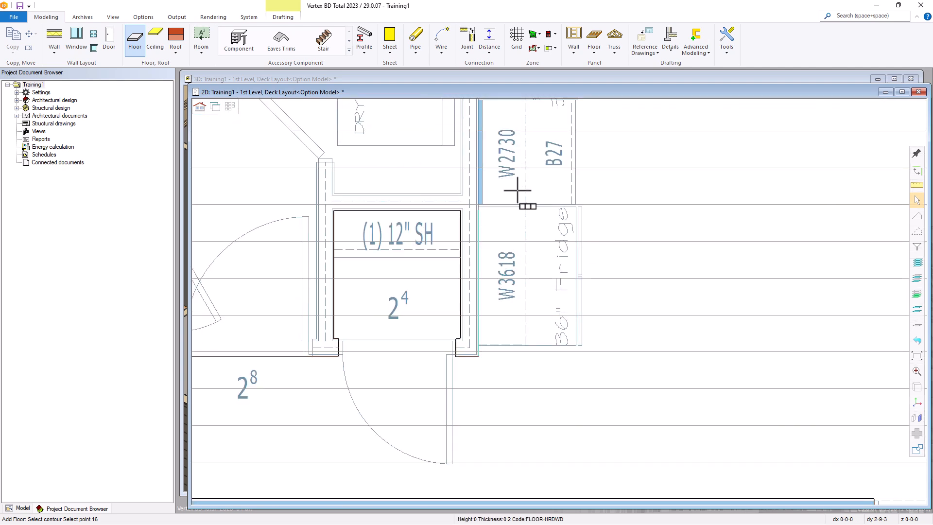
pyautogui.scroll(3, 562, 308)
pyautogui.scroll(-2, 566, 340)
pyautogui.scroll(2, 558, 304)
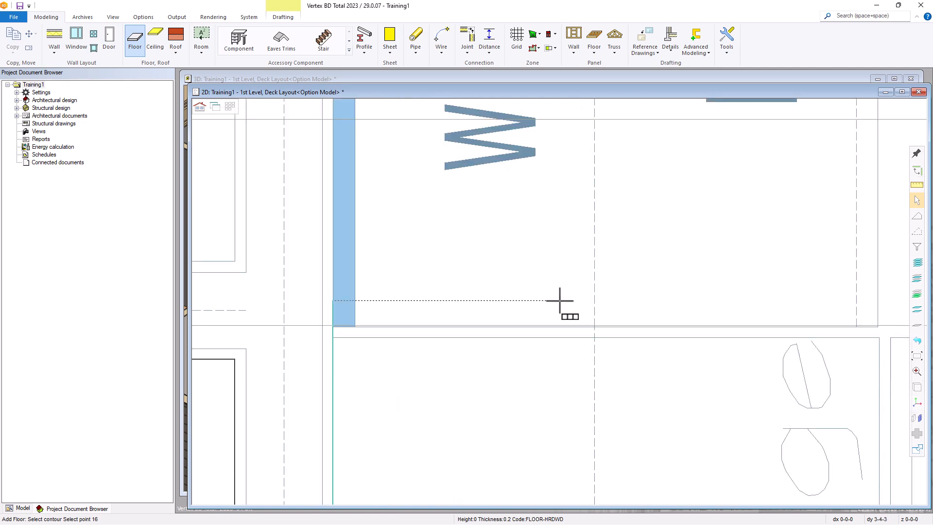
pyautogui.scroll(-2, 580, 318)
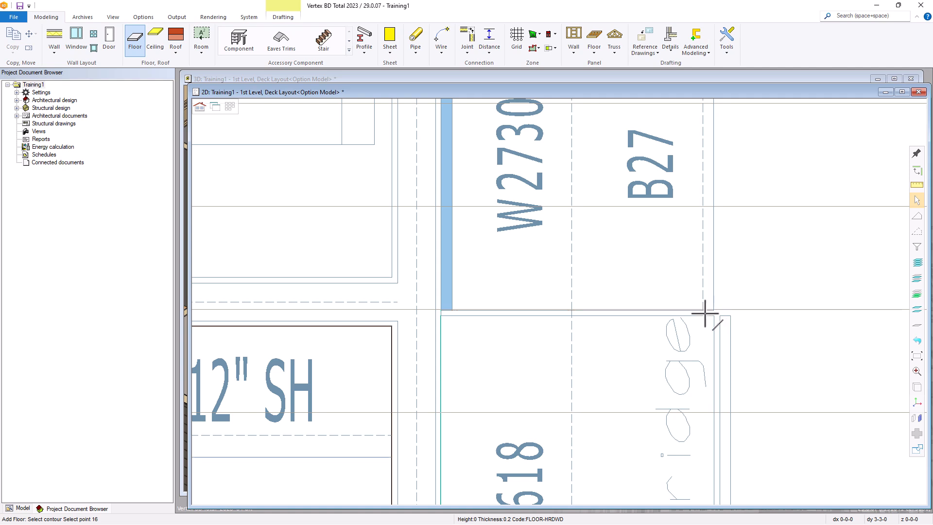
pyautogui.click(441, 310)
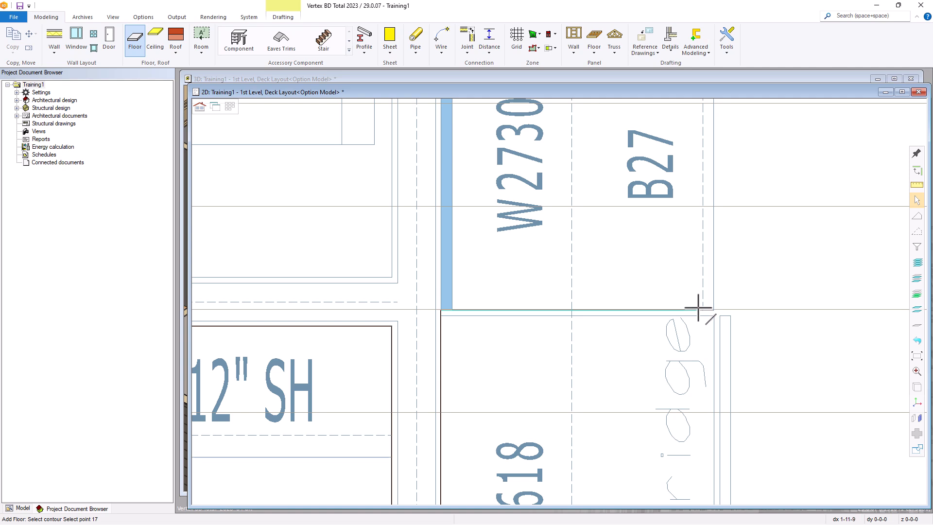
# Step: Follow the toe-kick line around base cabinet B27 back to the wall, then behind the 30" range to base cabinet B1536DR
pyautogui.scroll(-2, 698, 307)
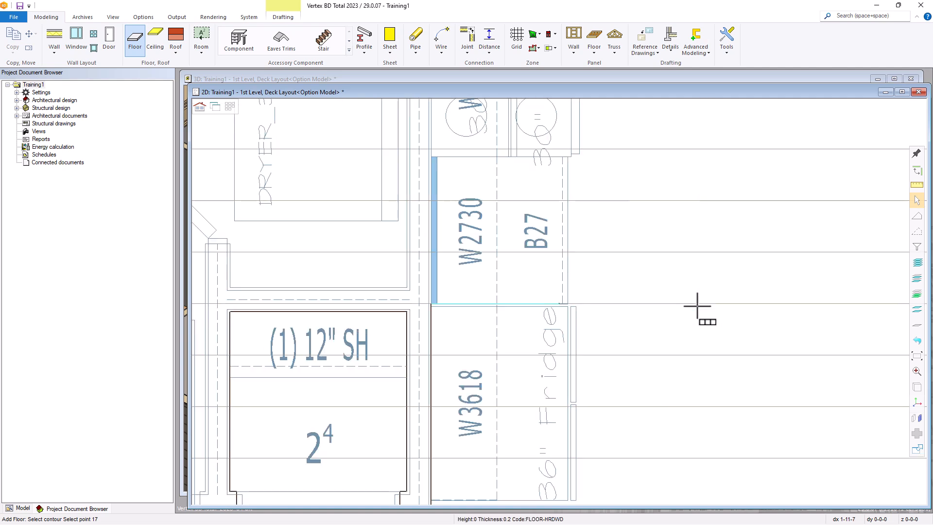
pyautogui.click(562, 302)
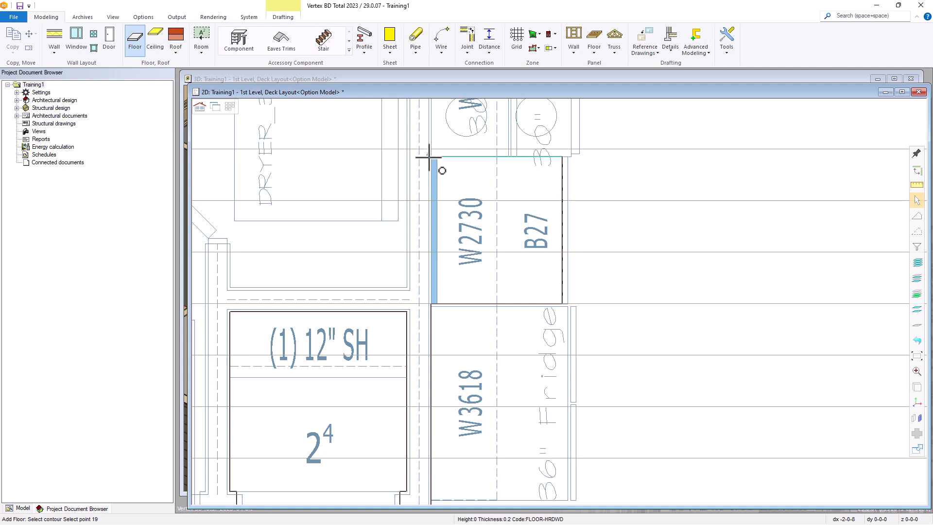
pyautogui.scroll(-3, 429, 157)
pyautogui.scroll(2, 561, 294)
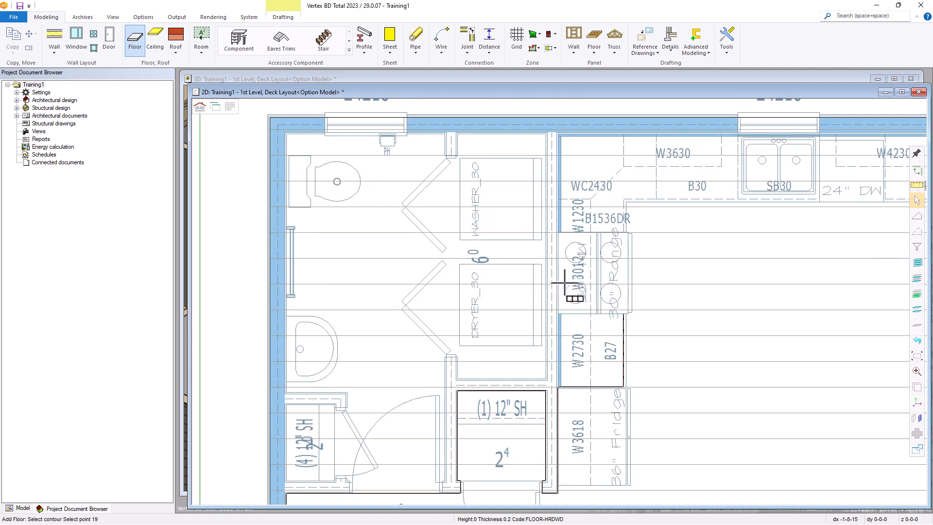
pyautogui.scroll(4, 569, 243)
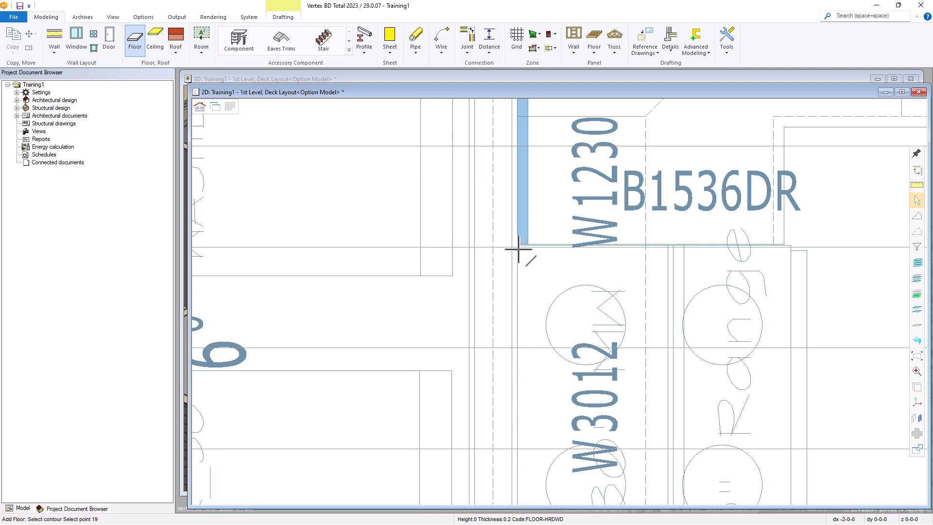
pyautogui.click(517, 245)
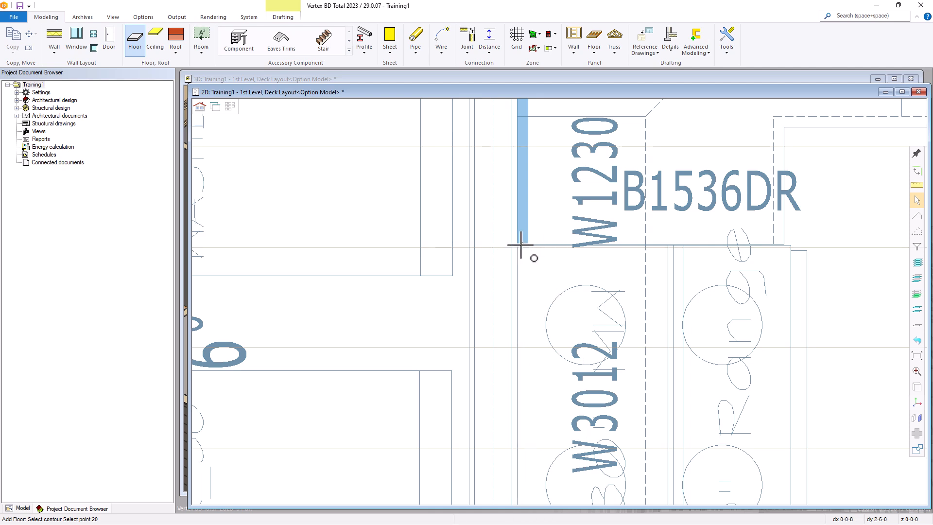
pyautogui.click(517, 245)
# Step: Follow the toe-kick line of the B1536DR cabinet and the sink run to the inside corner at the peninsula
pyautogui.click(774, 244)
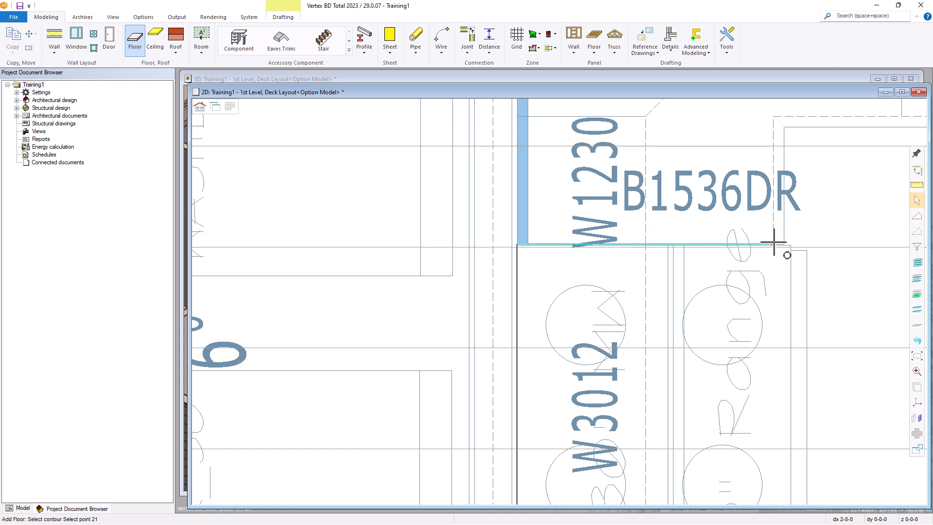
pyautogui.click(780, 125)
pyautogui.scroll(-4, 573, 302)
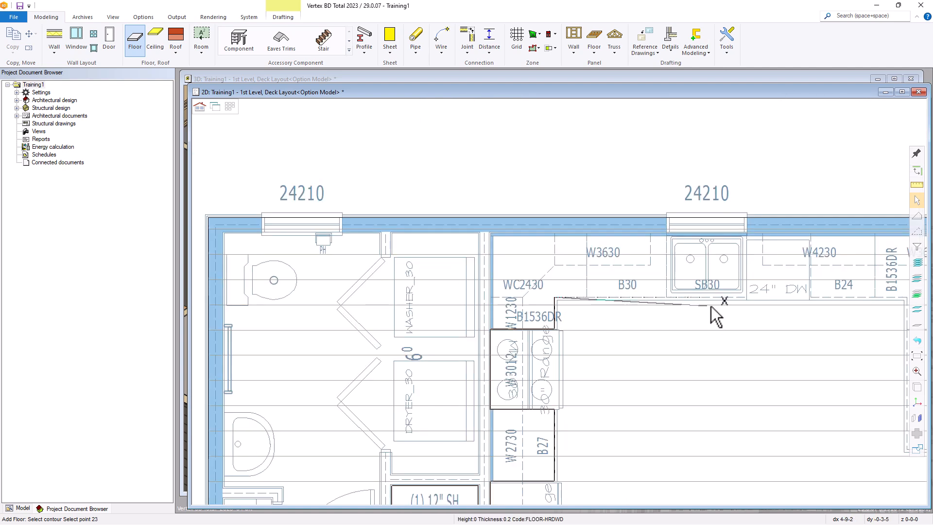
pyautogui.scroll(1, 583, 312)
pyautogui.scroll(3, 793, 301)
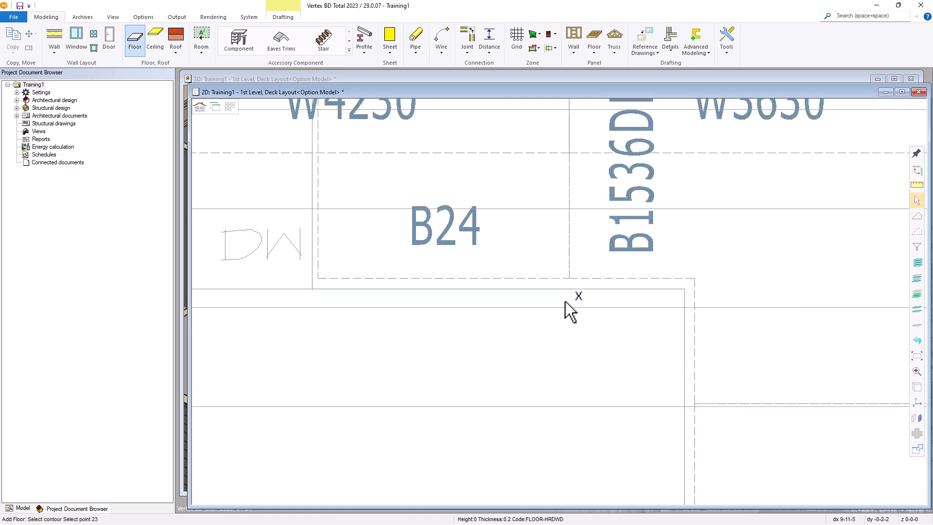
pyautogui.scroll(2, 583, 306)
pyautogui.click(823, 259)
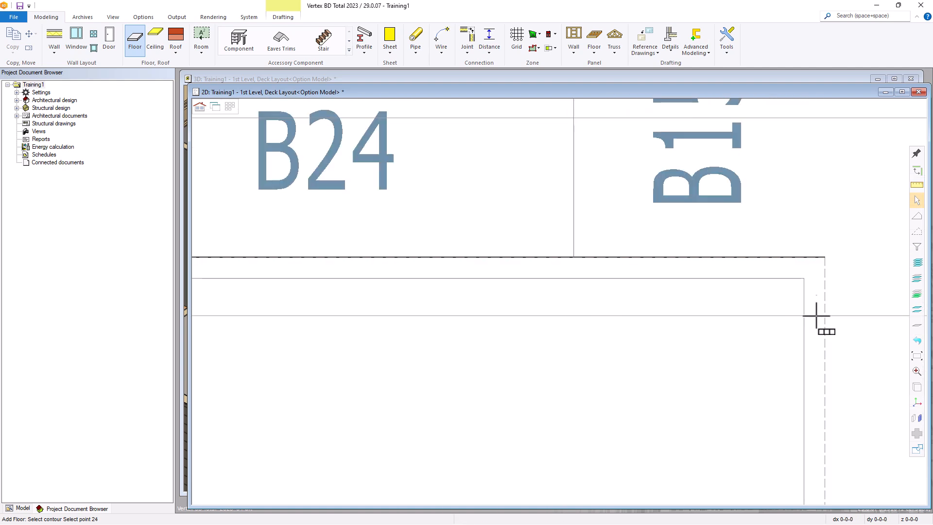
# Step: Trace around the B45 peninsula's base cabinets back to the rear exterior wall and along it to the finished wall corner
pyautogui.scroll(-5, 559, 306)
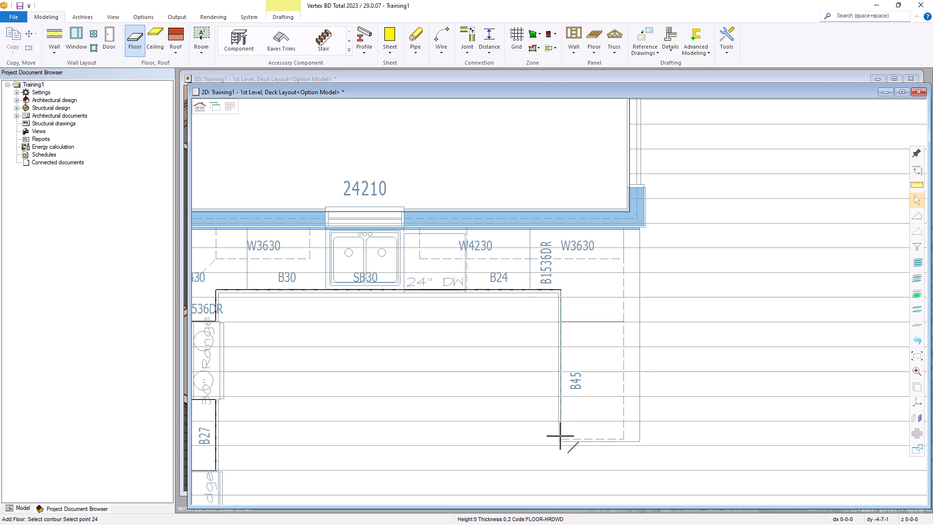
pyautogui.click(559, 439)
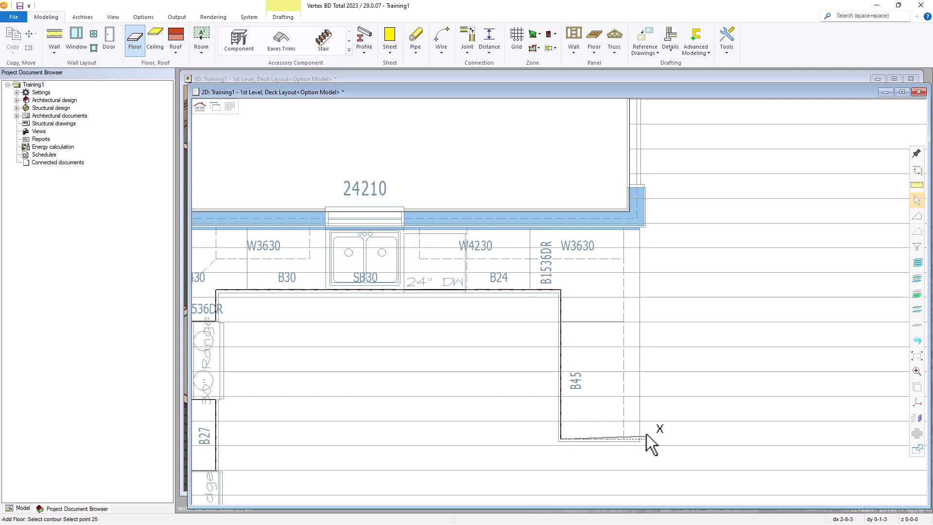
pyautogui.click(622, 439)
pyautogui.scroll(1, 623, 246)
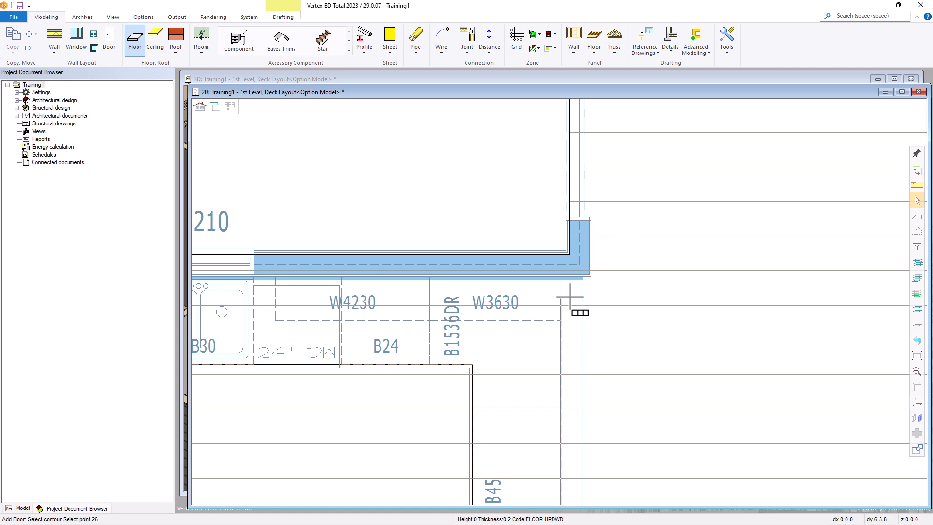
pyautogui.scroll(2, 571, 291)
pyautogui.click(582, 264)
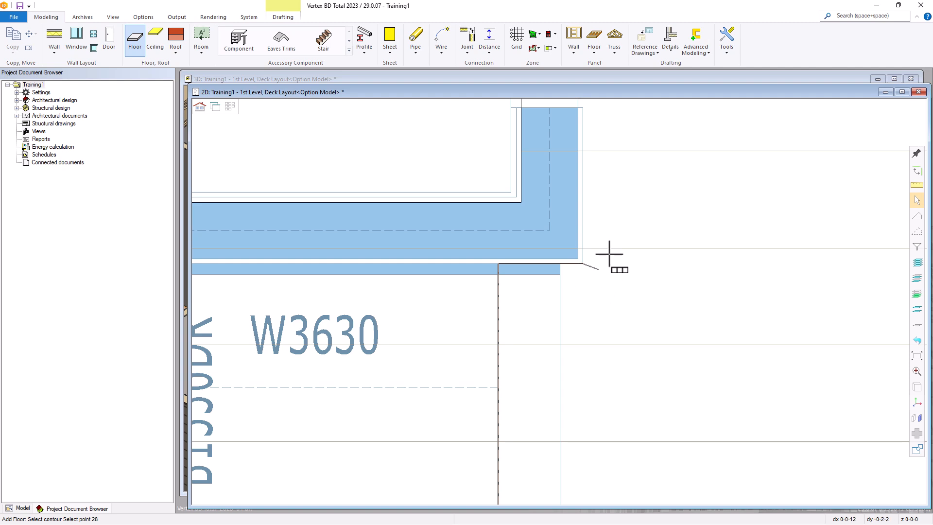
# Step: Wrap the contour around the short exterior wall return to its outer corner at the near side of the 8'0" opening
pyautogui.scroll(-4, 562, 271)
pyautogui.scroll(2, 542, 290)
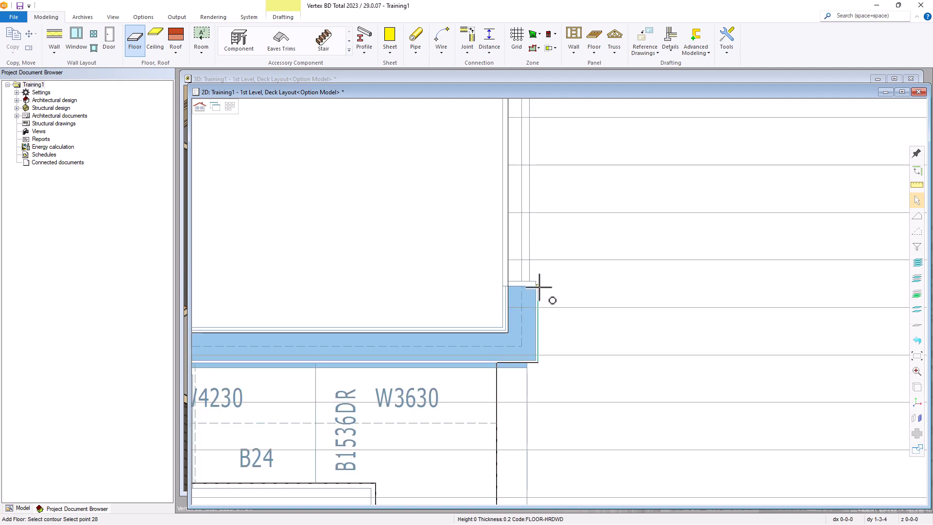
pyautogui.click(539, 287)
pyautogui.scroll(1, 538, 285)
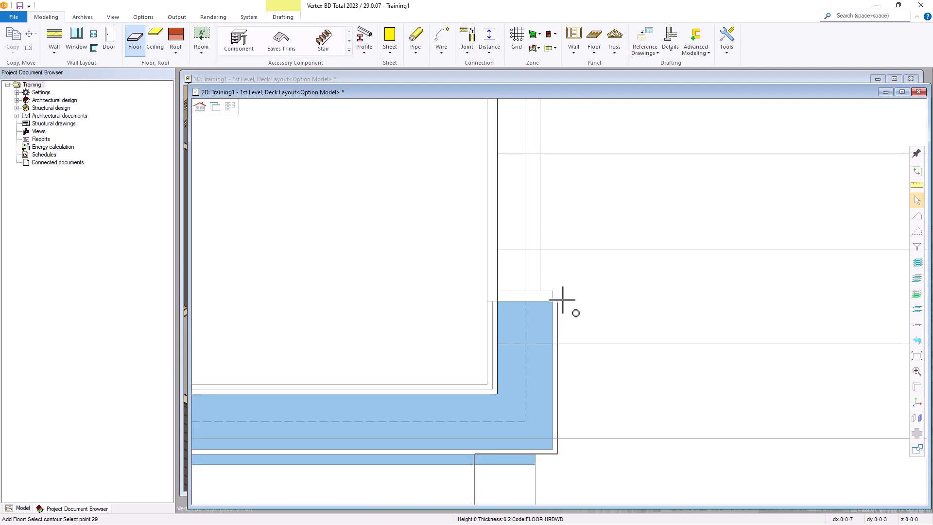
pyautogui.scroll(-1, 562, 298)
pyautogui.scroll(-2, 562, 300)
pyautogui.scroll(2, 560, 298)
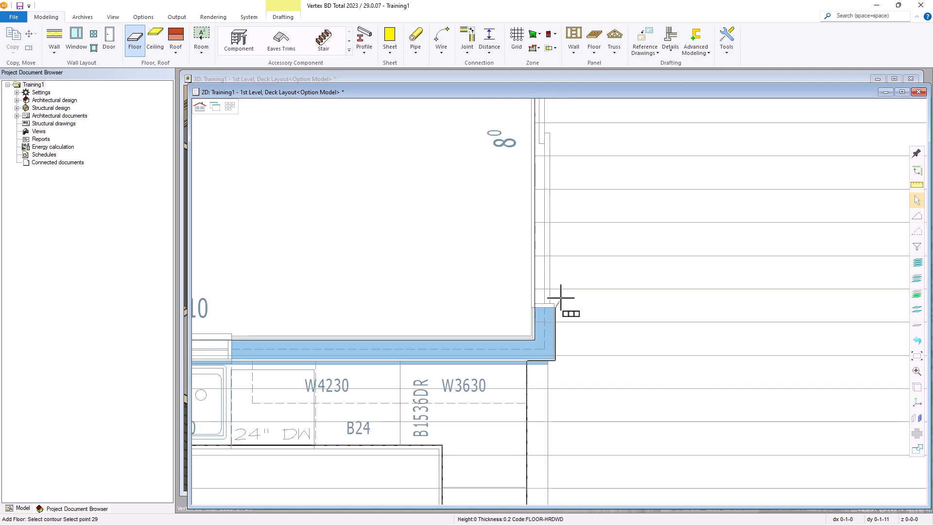
pyautogui.click(536, 308)
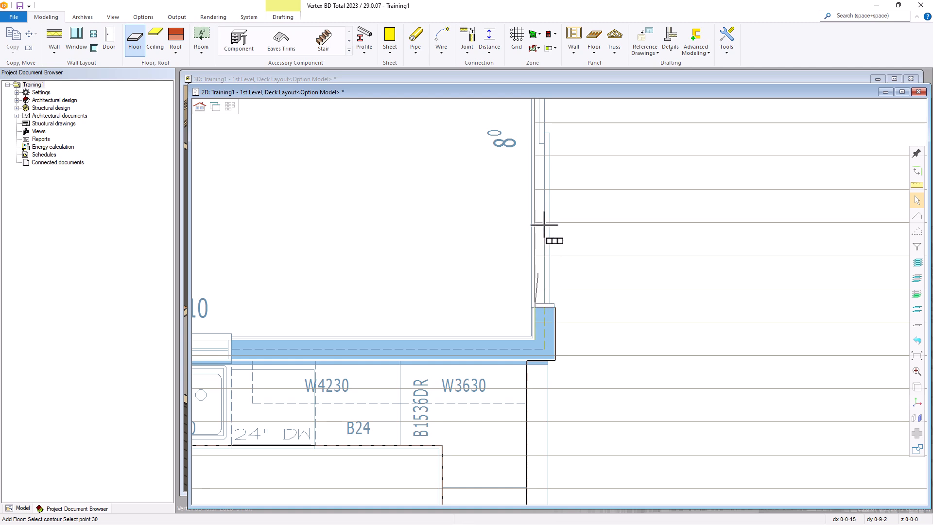
# Step: Extend the contour across the 8'0" opening to the outer corner of the wall end on its far side
pyautogui.scroll(-2, 559, 301)
pyautogui.scroll(2, 559, 250)
pyautogui.scroll(3, 563, 258)
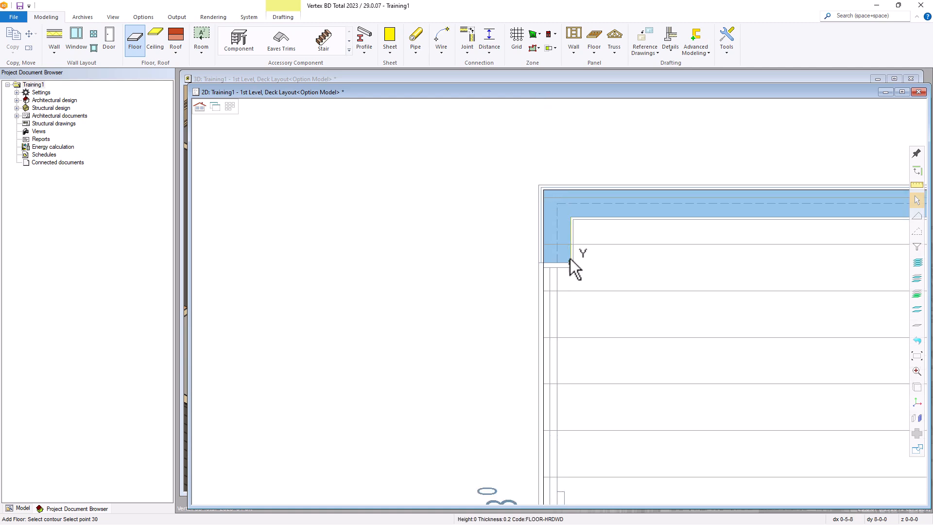
pyautogui.click(525, 297)
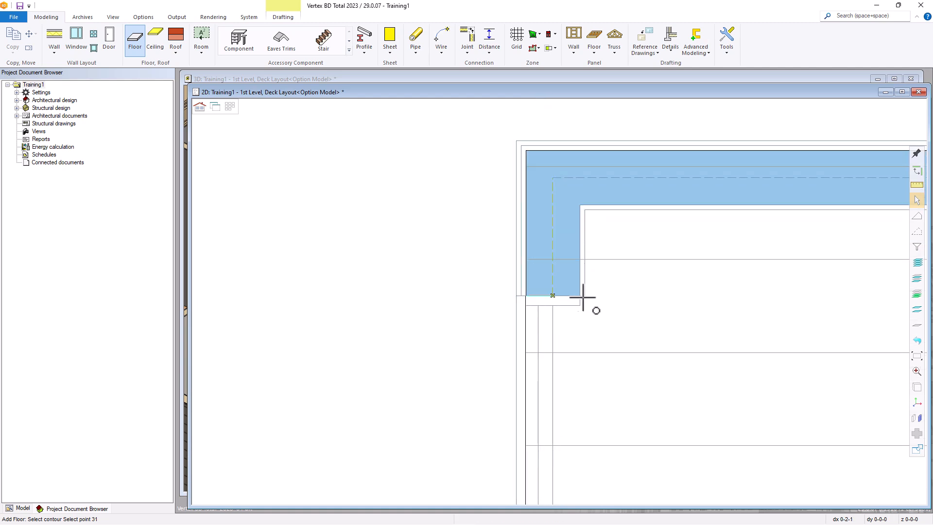
# Step: Wrap the contour around the wall end at the 8'0" opening and follow the rear wall to its far inside corner
pyautogui.click(585, 295)
pyautogui.click(584, 210)
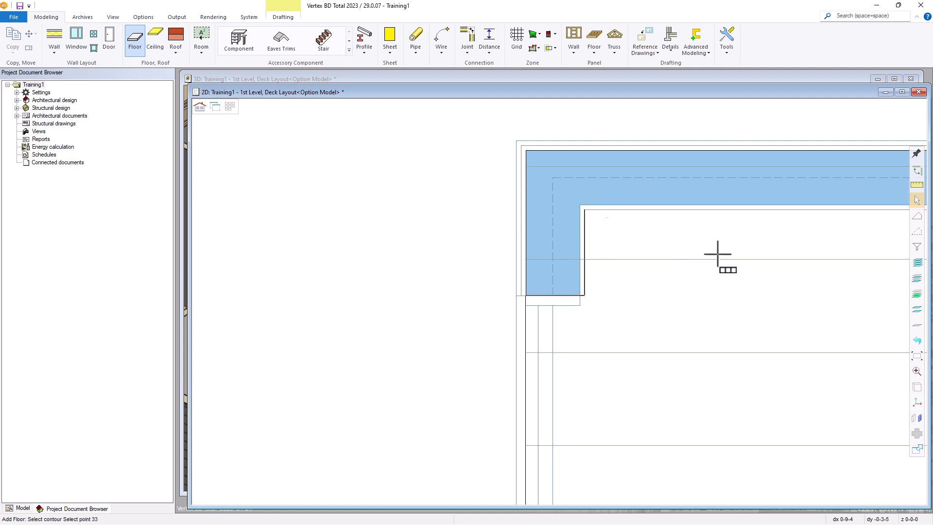
pyautogui.scroll(-5, 760, 277)
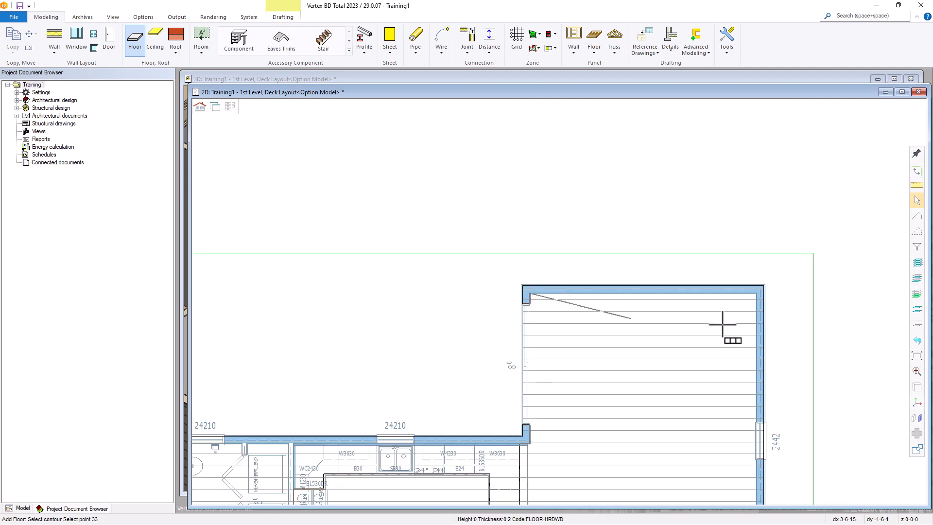
pyautogui.scroll(5, 559, 301)
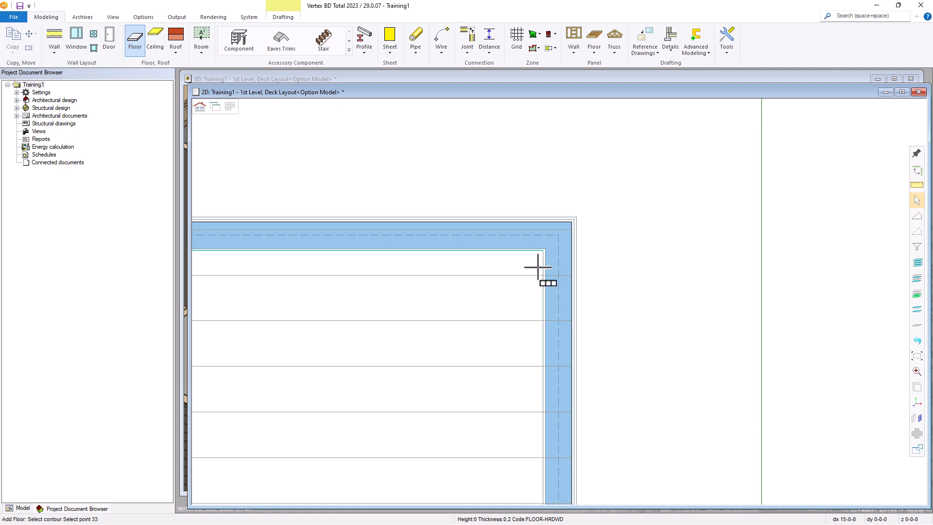
pyautogui.click(544, 250)
# Step: Follow the long exterior side wall to its inside corner with the short interior partition beside the interior 8'0" opening
pyautogui.scroll(-5, 557, 340)
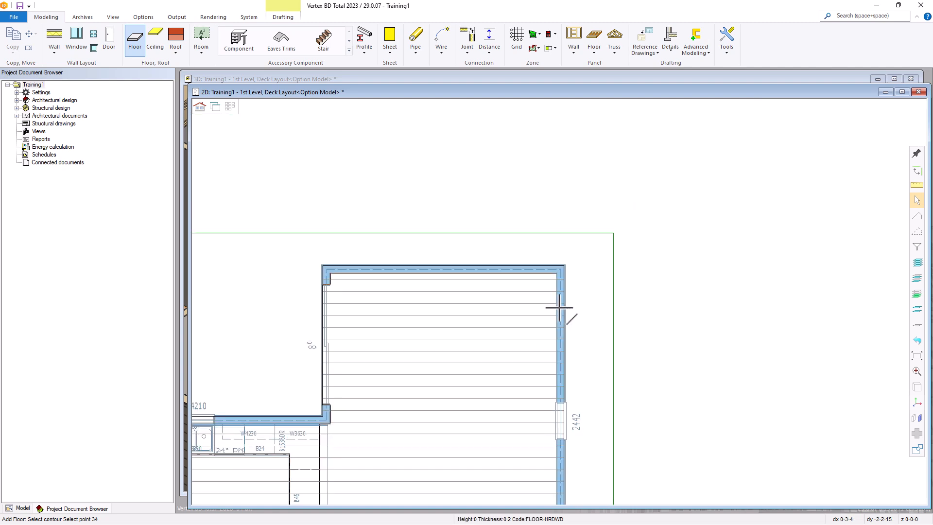
pyautogui.scroll(-3, 568, 340)
pyautogui.scroll(5, 559, 299)
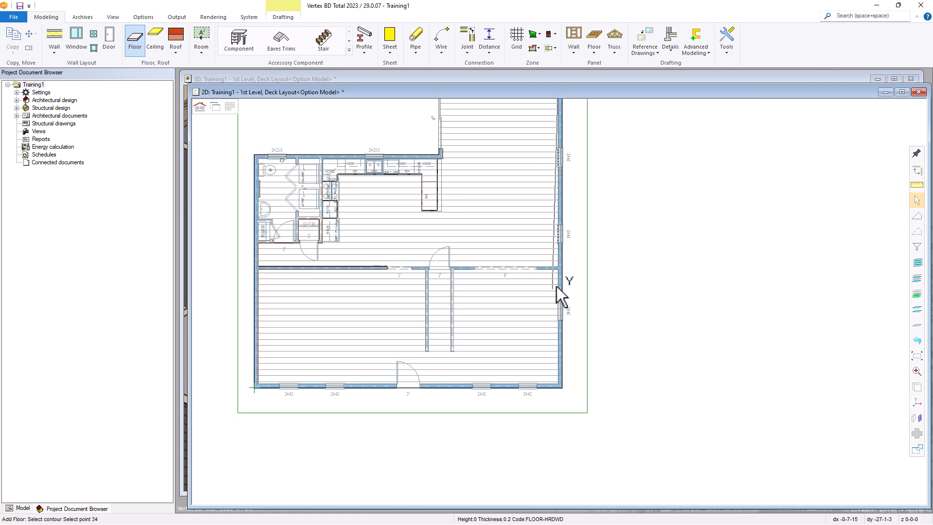
pyautogui.scroll(5, 559, 298)
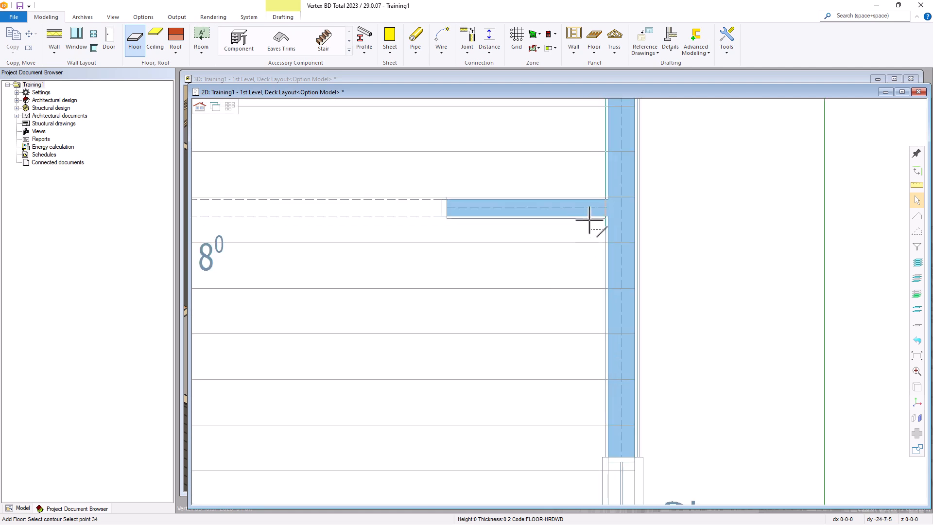
pyautogui.scroll(1, 588, 209)
pyautogui.scroll(2, 566, 300)
pyautogui.scroll(-2, 554, 301)
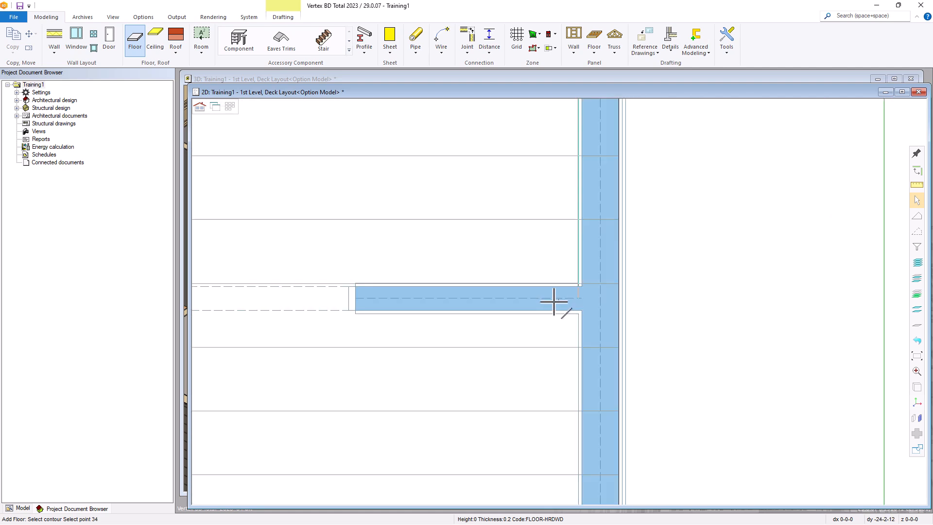
pyautogui.click(578, 282)
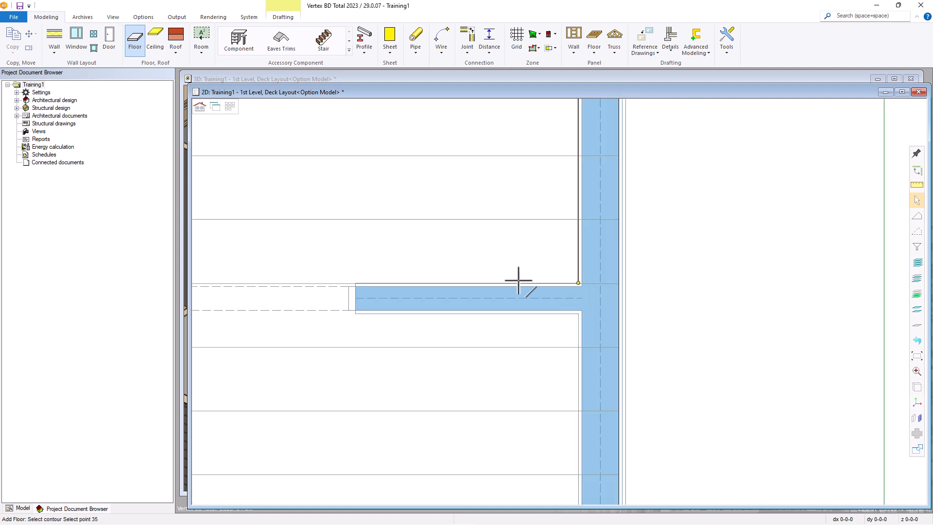
# Step: Trace the contour around the short partition's free end and along the exterior side wall to the front inside corner
pyautogui.click(355, 284)
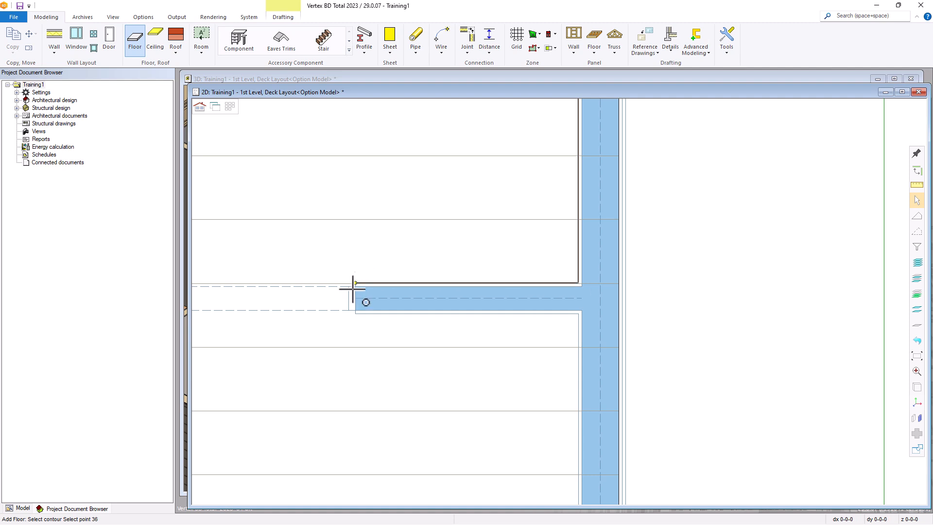
pyautogui.click(355, 314)
pyautogui.click(578, 313)
pyautogui.scroll(-4, 562, 379)
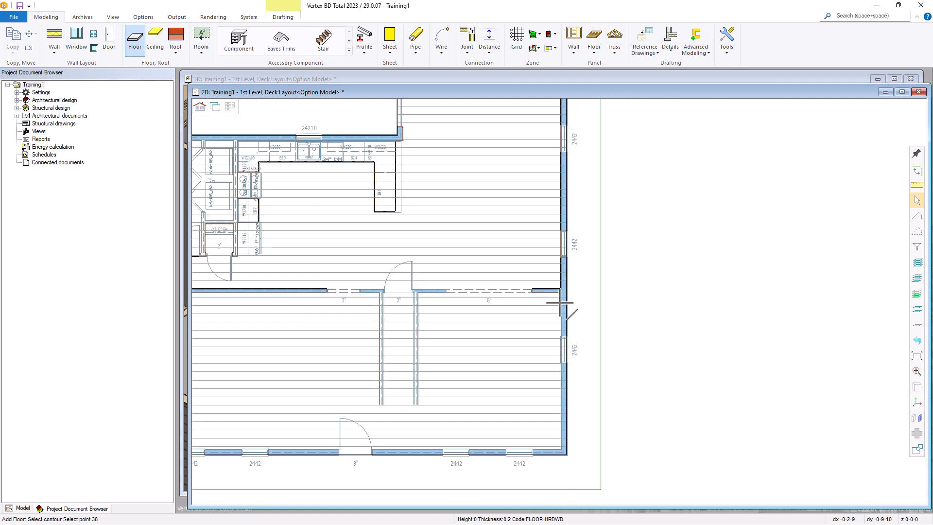
pyautogui.scroll(6, 564, 451)
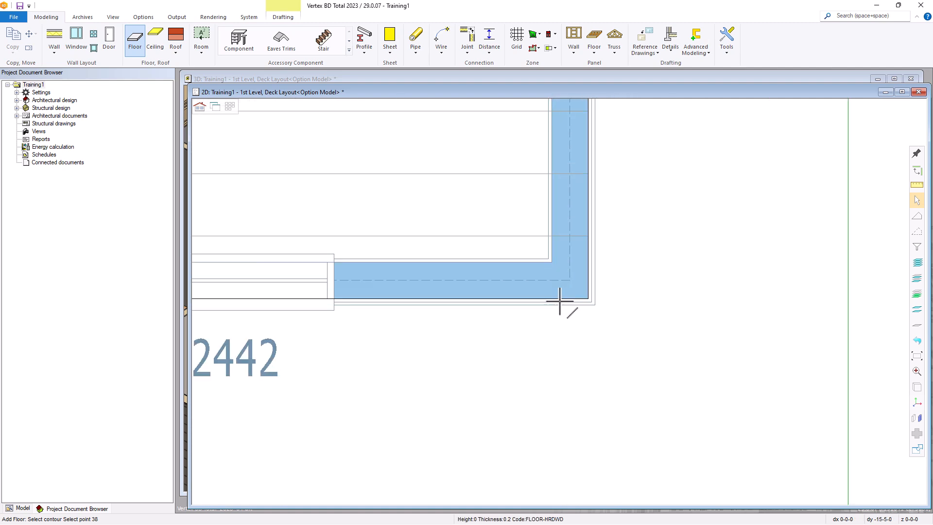
pyautogui.click(538, 217)
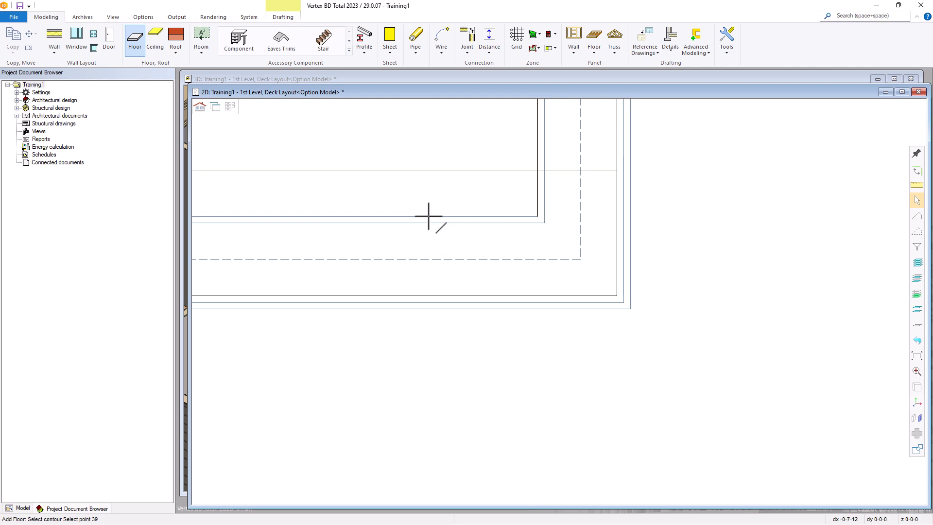
# Step: Follow the front wall to the 3'0" entry door and carry the contour through the opening along the wall's outer face and back inside
pyautogui.scroll(-3, 316, 314)
pyautogui.scroll(5, 290, 311)
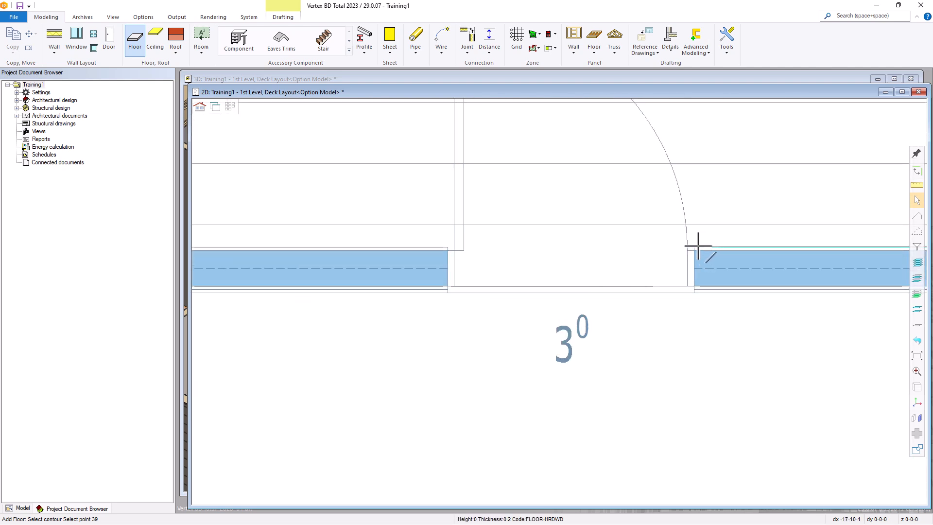
pyautogui.click(694, 247)
pyautogui.click(693, 286)
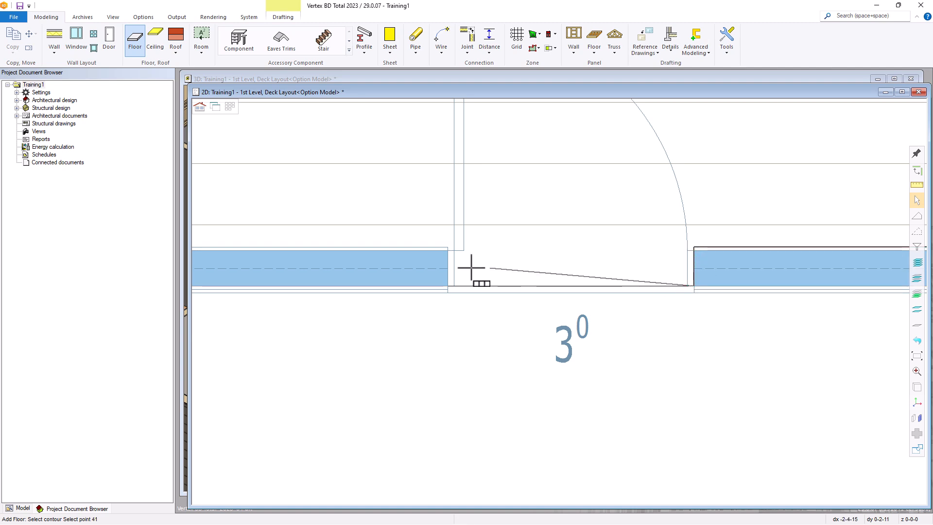
pyautogui.click(454, 285)
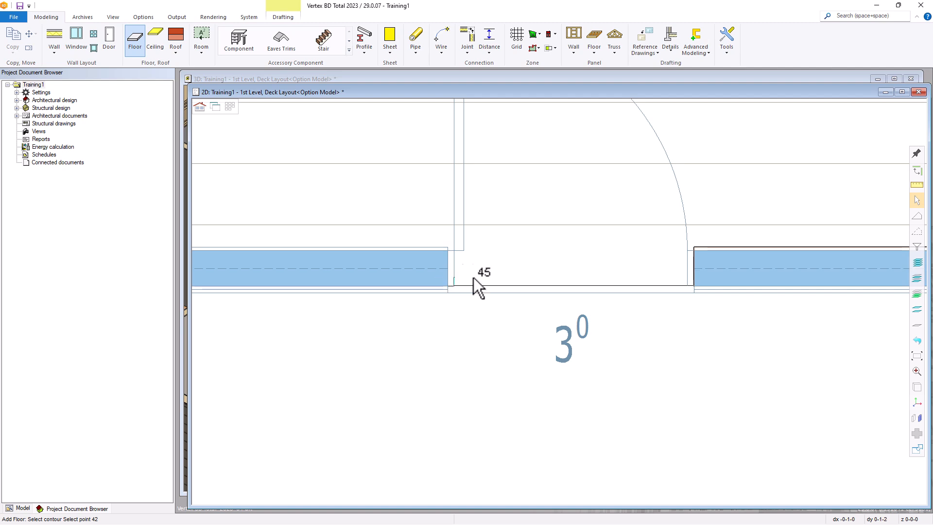
pyautogui.click(449, 285)
pyautogui.click(448, 248)
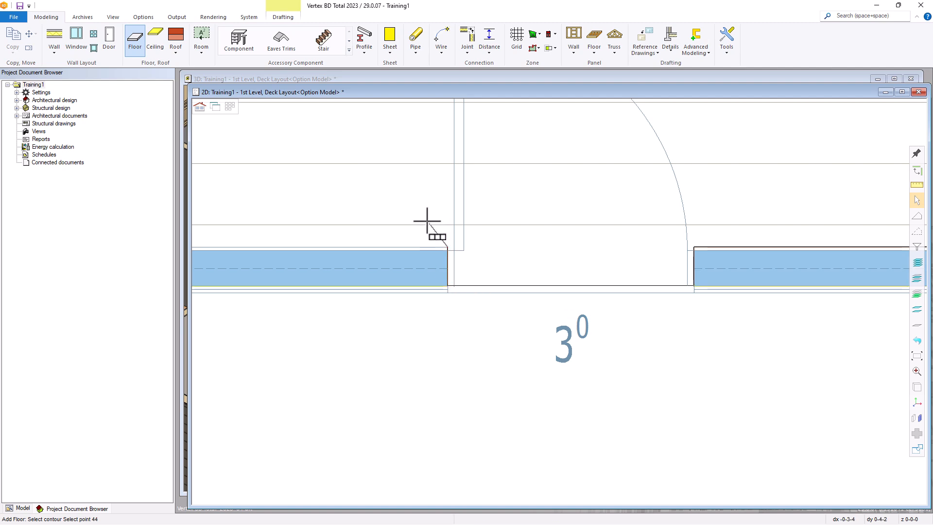
# Step: Continue along the front wall to the remaining front inside corner and complete the contour to create the FLOOR-HRDWD floor
pyautogui.scroll(-6, 427, 221)
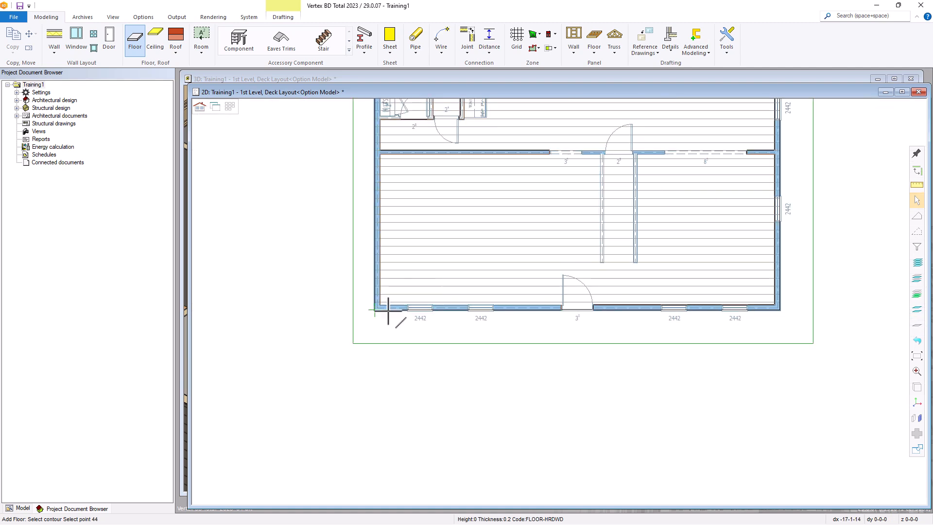
pyautogui.scroll(6, 387, 308)
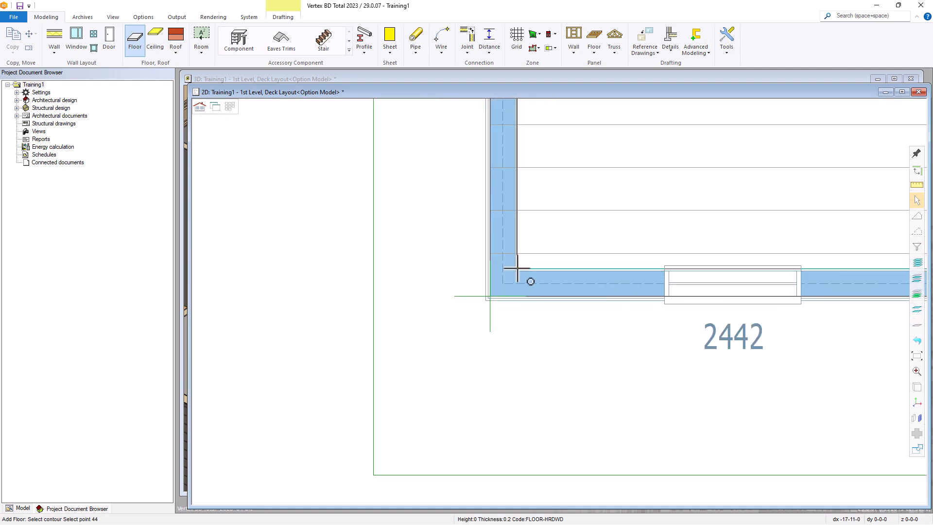
pyautogui.click(517, 267)
pyautogui.middleClick(586, 220)
pyautogui.scroll(-6, 563, 298)
pyautogui.scroll(-2, 574, 308)
pyautogui.scroll(2, 565, 287)
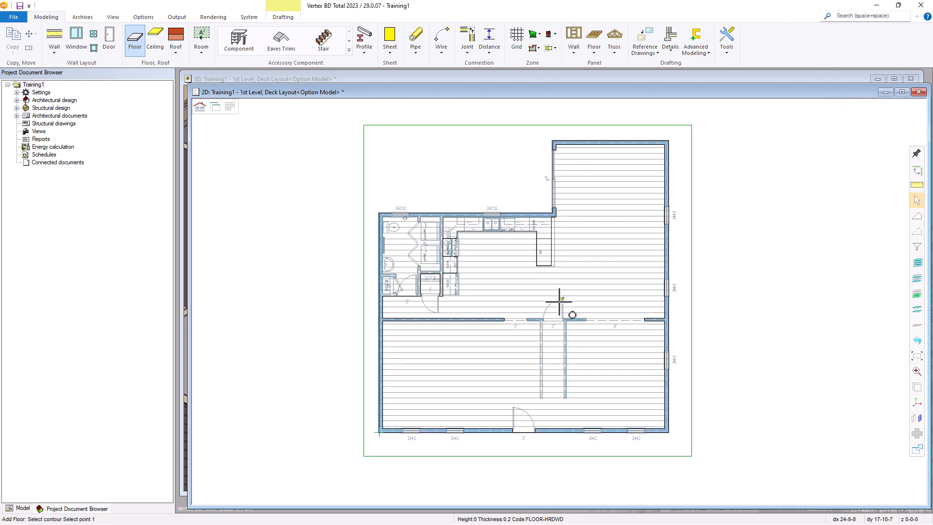
# Step: Examine the hardwood floor around the kitchen and interior walls in the 3D view and end the floor command
pyautogui.hotkey('ctrl', 'Tab')
pyautogui.scroll(-2, 562, 306)
pyautogui.moveTo(563, 306); pyautogui.dragTo(548, 288, button='middle')
pyautogui.scroll(-2, 547, 287)
pyautogui.scroll(2, 442, 291)
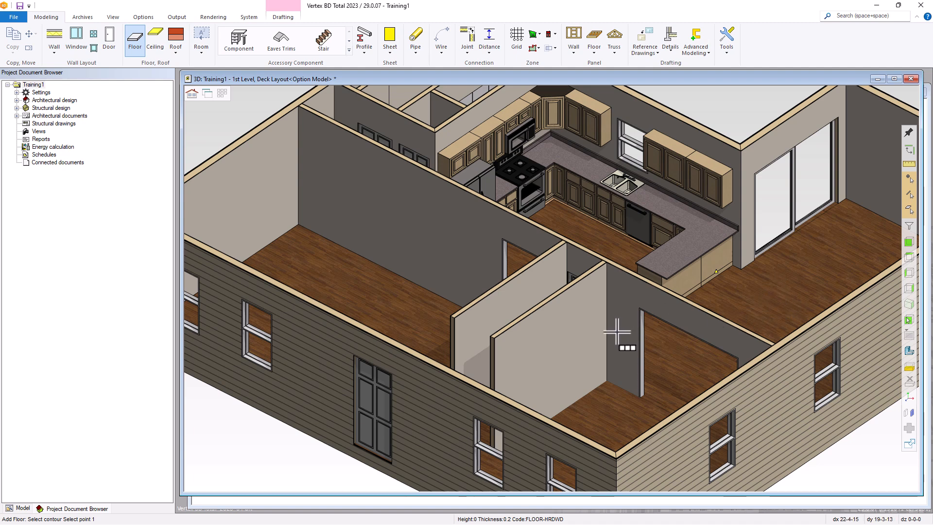
pyautogui.press('Escape')
pyautogui.scroll(2, 485, 343)
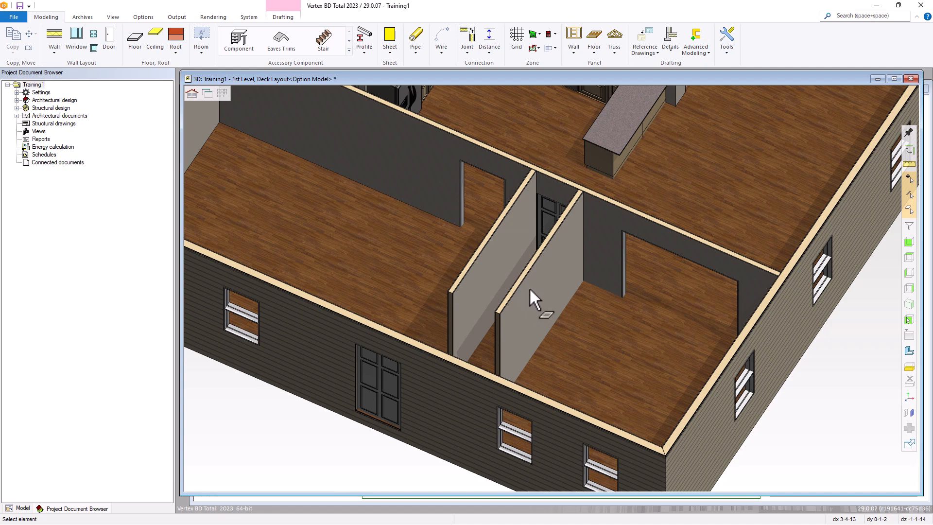
# Step: Back in the 2D plan, select the Finish FC-HRDWD layer of the hardwood floor and start creating a hole in it
pyautogui.hotkey('ctrl', 'Tab')
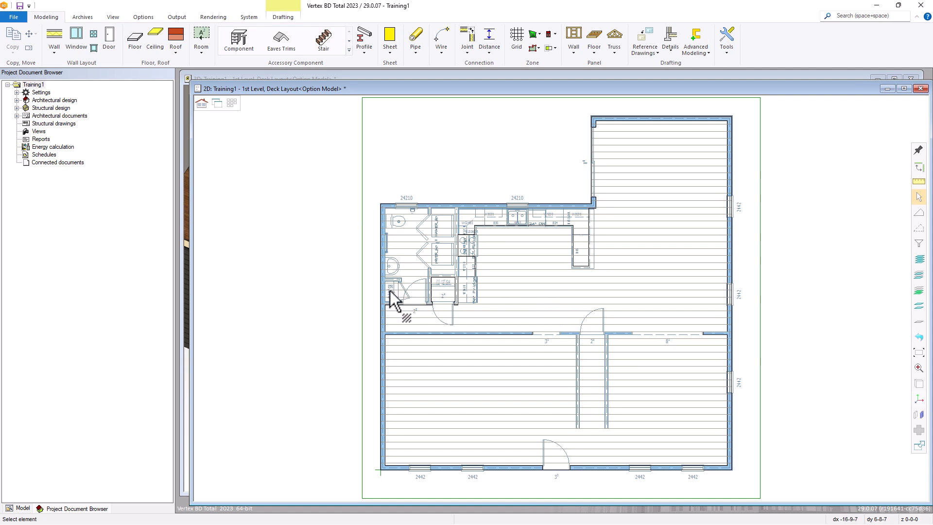
pyautogui.click(22, 508)
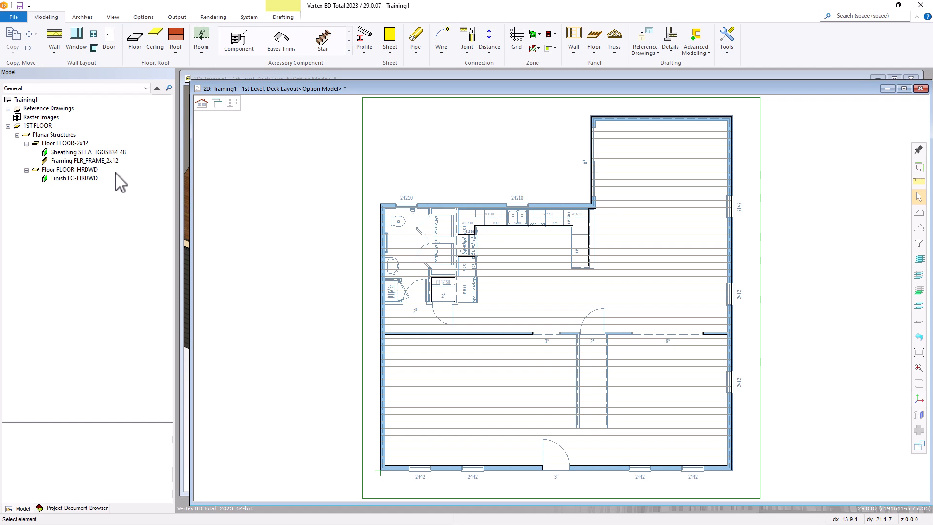
pyautogui.click(73, 173)
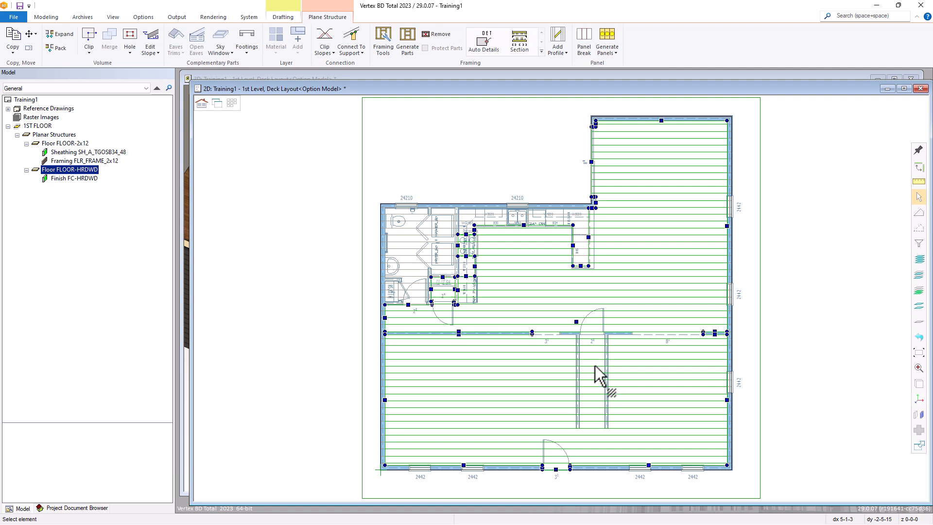
pyautogui.click(83, 180)
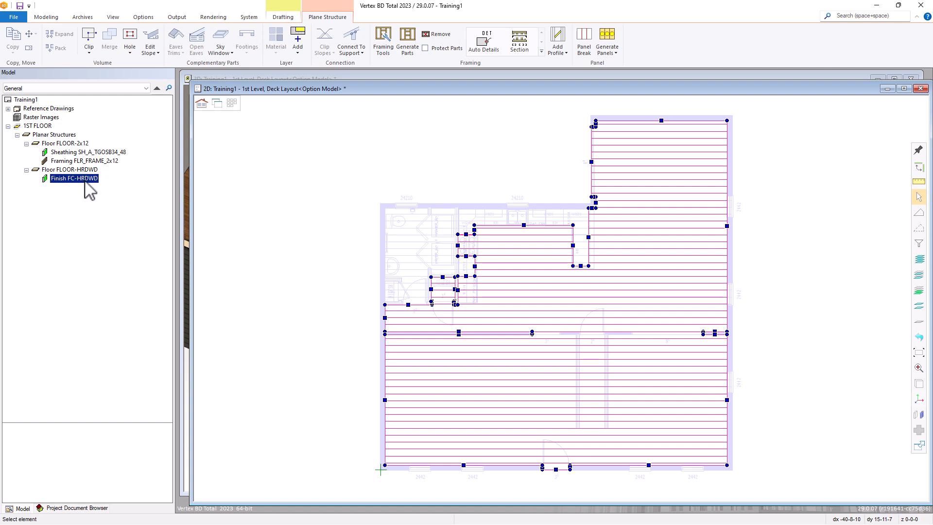
pyautogui.rightClick(539, 302)
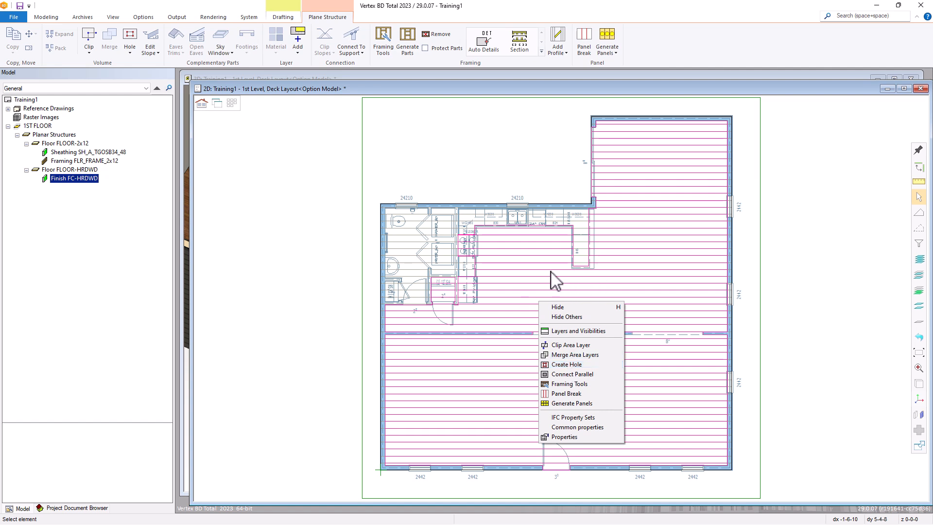
pyautogui.click(570, 365)
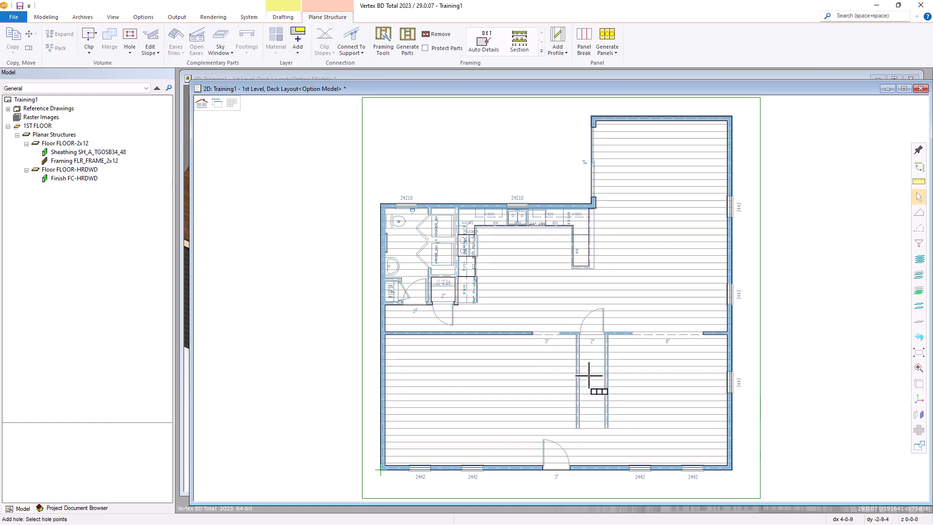
# Step: Draw the first hole edge from the hallway wall's free end along its outer face to the cross wall, on the 3'0" opening side
pyautogui.scroll(2, 603, 418)
pyautogui.scroll(3, 562, 299)
pyautogui.scroll(-3, 561, 298)
pyautogui.scroll(2, 562, 298)
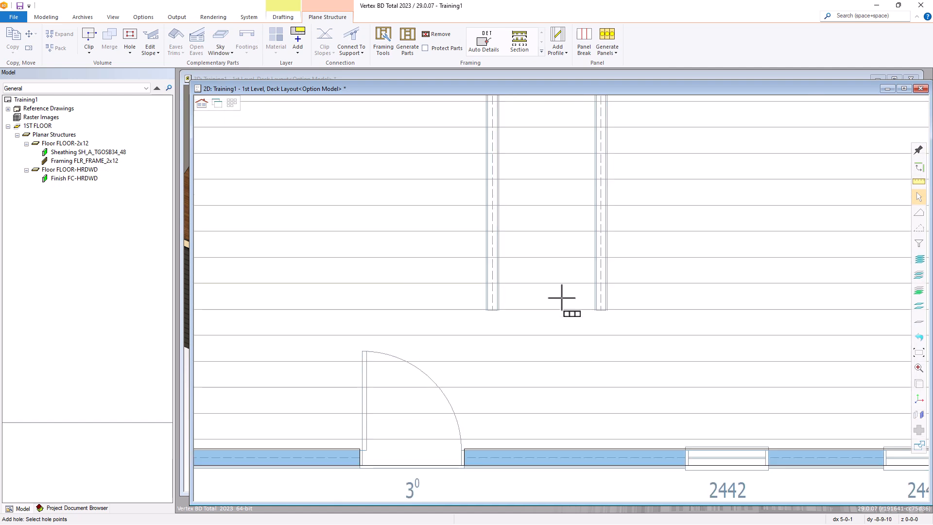
pyautogui.scroll(1, 562, 298)
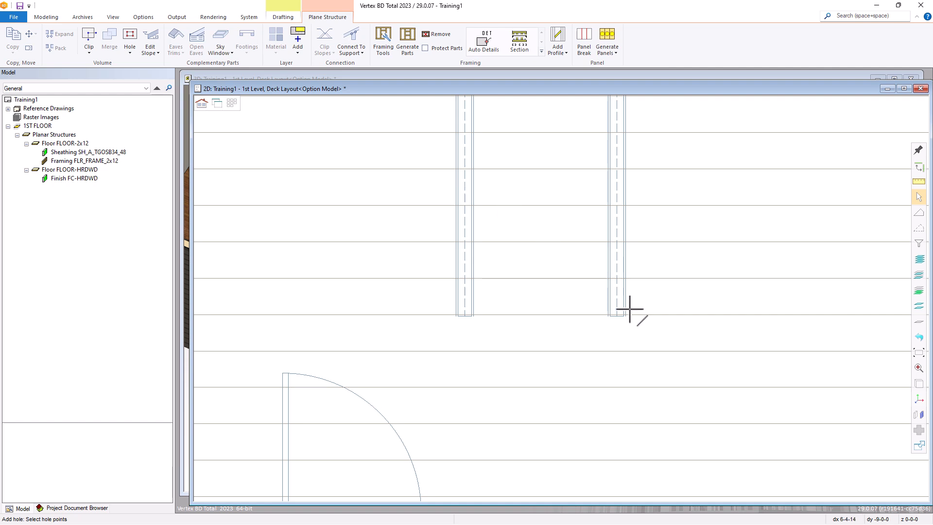
pyautogui.click(457, 317)
pyautogui.scroll(-4, 488, 193)
pyautogui.scroll(5, 545, 167)
pyautogui.press('y')
pyautogui.scroll(1, 561, 298)
pyautogui.click(602, 276)
pyautogui.scroll(-1, 598, 276)
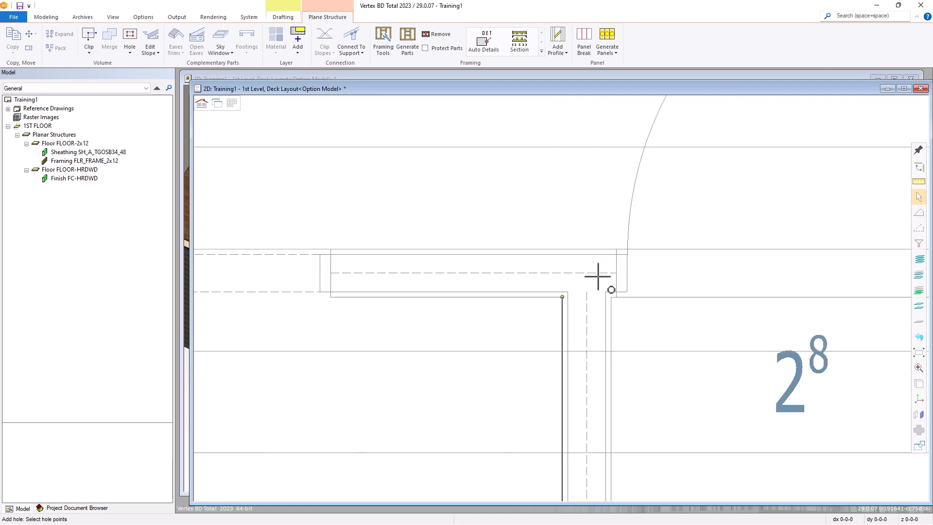
# Step: Trace the hole outline around the cross-wall segment between the 3'0" opening and the 2'8" door
pyautogui.click(331, 298)
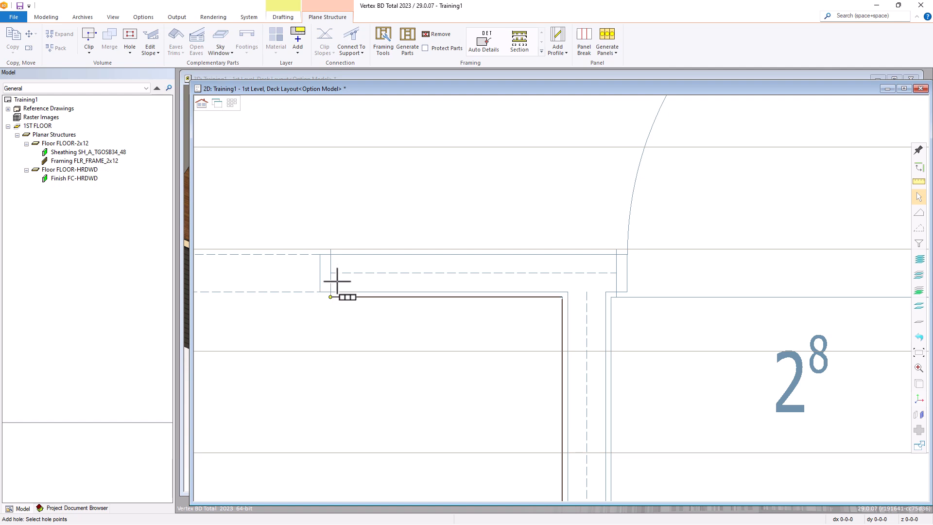
pyautogui.click(331, 250)
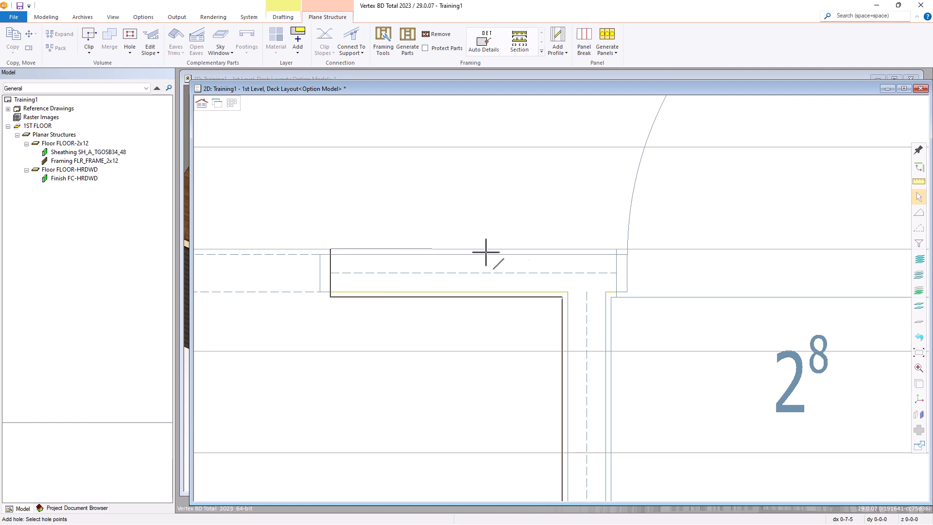
pyautogui.click(616, 249)
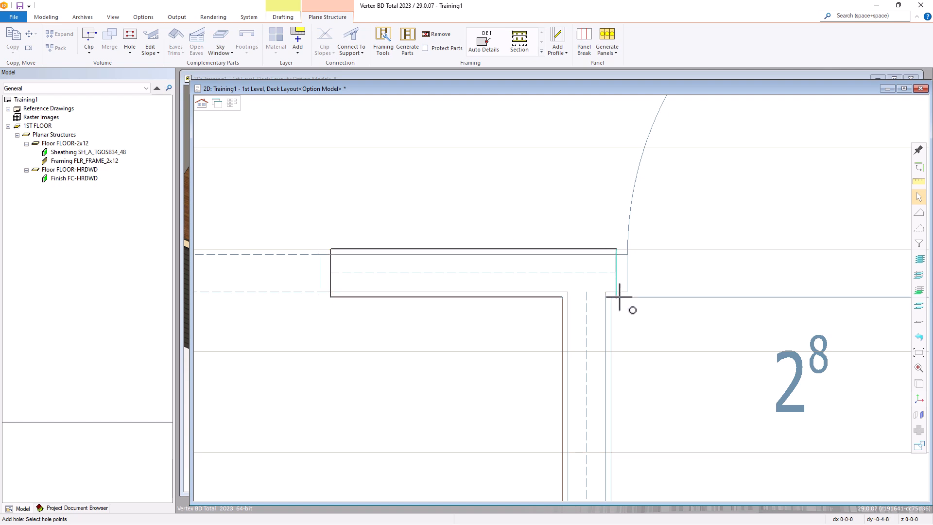
pyautogui.click(619, 298)
# Step: Extend the hole outline across the 2'8" door opening and up the end of the cross-wall segment beyond it
pyautogui.scroll(-2, 768, 311)
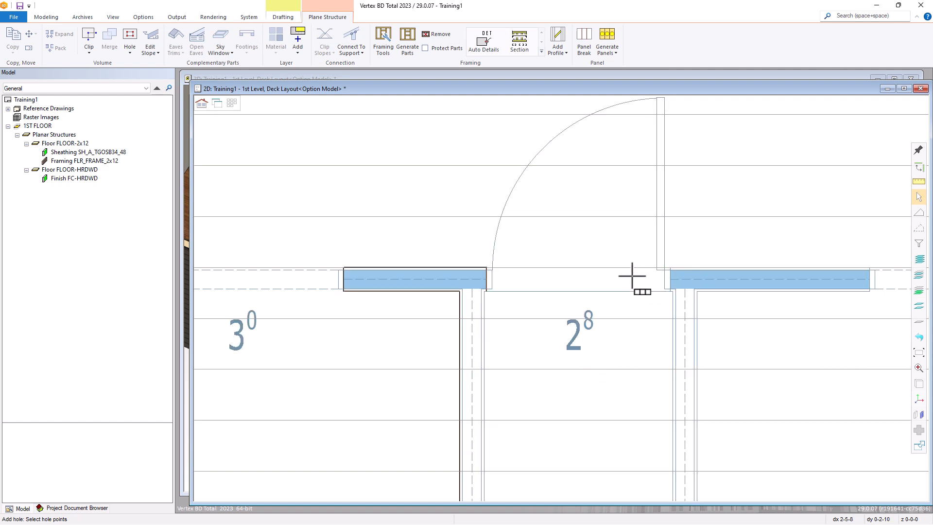
pyautogui.scroll(2, 662, 294)
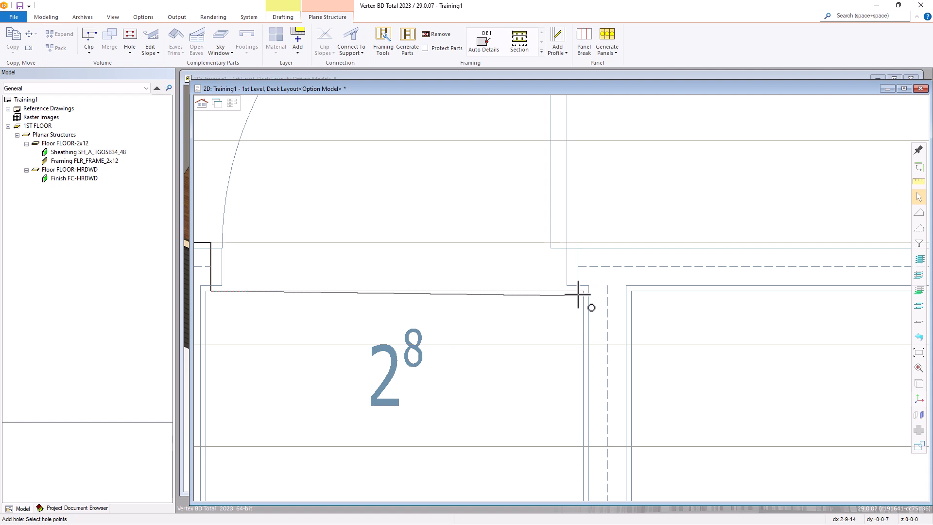
pyautogui.click(577, 290)
pyautogui.click(579, 245)
# Step: Trace the hole outline around the cross-wall segment between the 2'8" door and the 8'0" opening, back to the hallway wall
pyautogui.scroll(-3, 564, 295)
pyautogui.scroll(1, 607, 306)
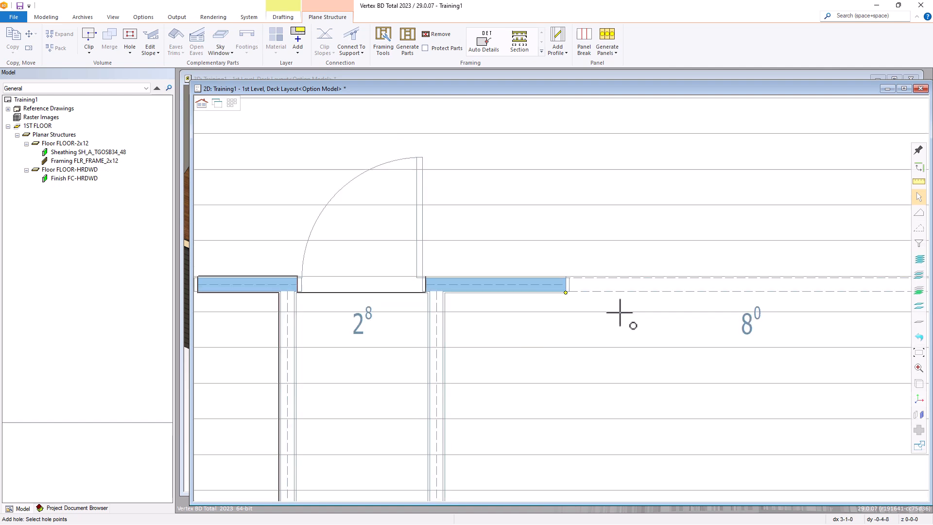
pyautogui.scroll(2, 566, 294)
pyautogui.click(569, 268)
pyautogui.click(568, 293)
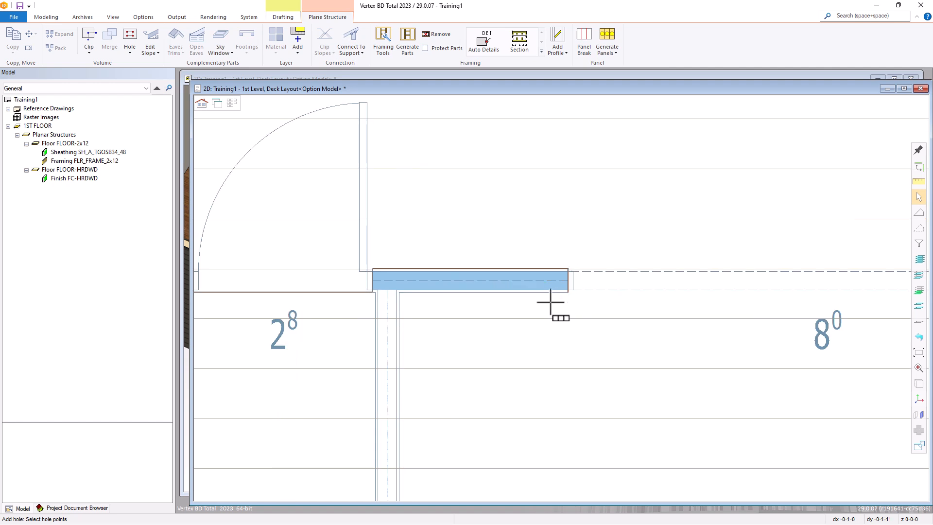
pyautogui.click(399, 294)
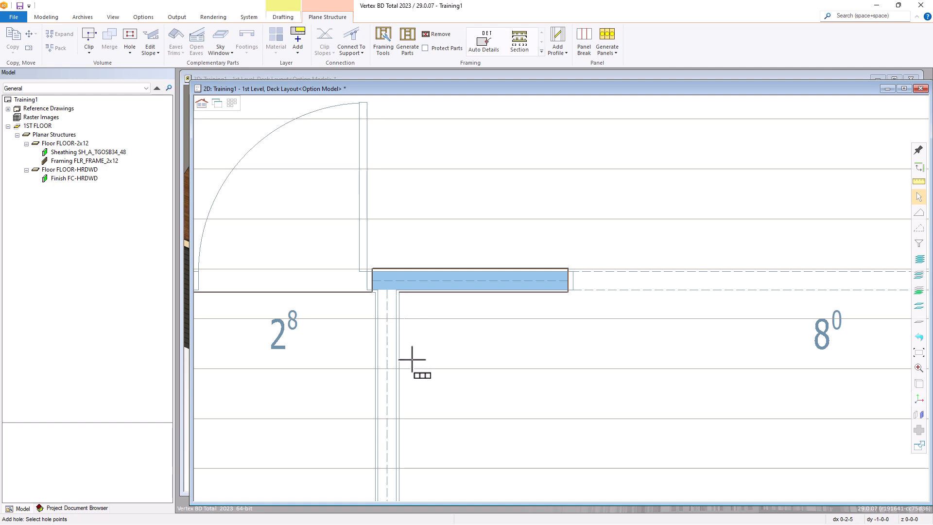
# Step: Run the hole outline along the second hallway wall's outer face to its free end and finish the hole in the hardwood floor
pyautogui.scroll(-4, 558, 298)
pyautogui.scroll(5, 622, 387)
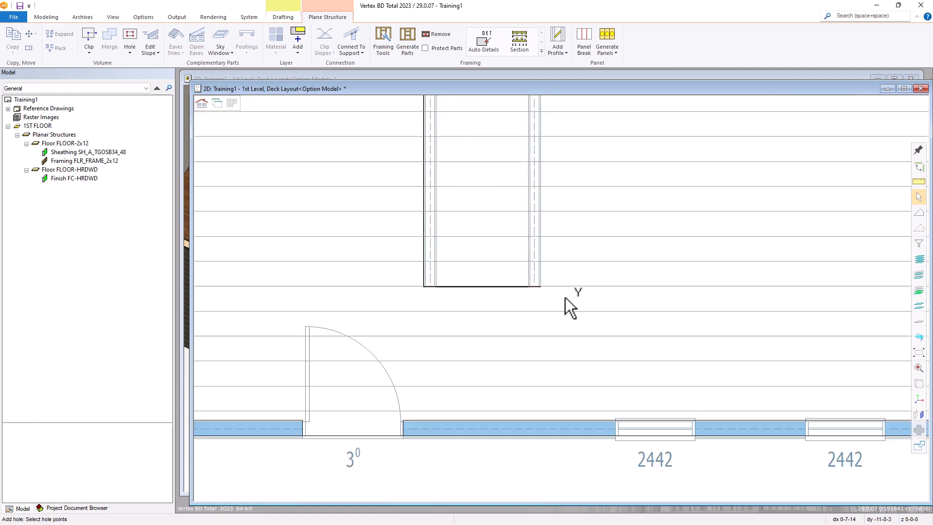
pyautogui.click(540, 285)
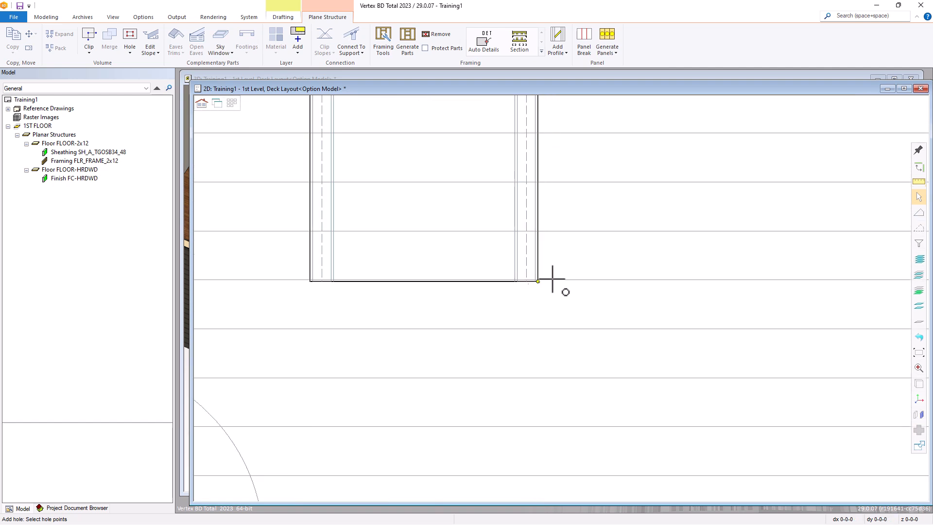
pyautogui.middleClick(579, 258)
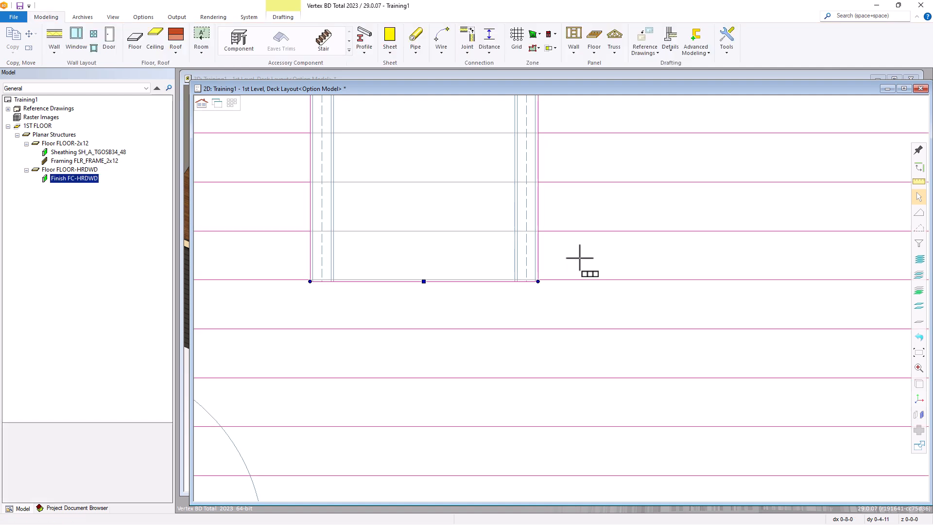
pyautogui.scroll(-4, 558, 298)
pyautogui.scroll(1, 559, 296)
pyautogui.scroll(-3, 549, 291)
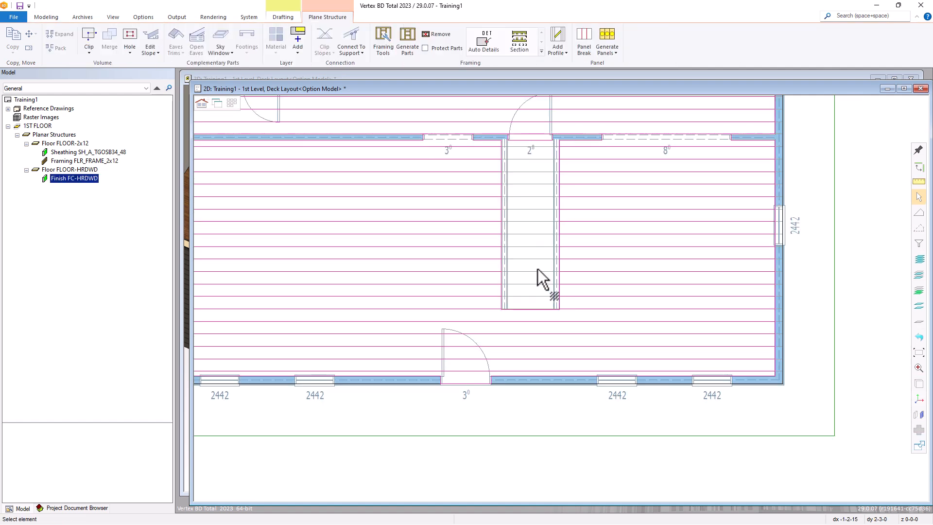
pyautogui.scroll(2, 562, 302)
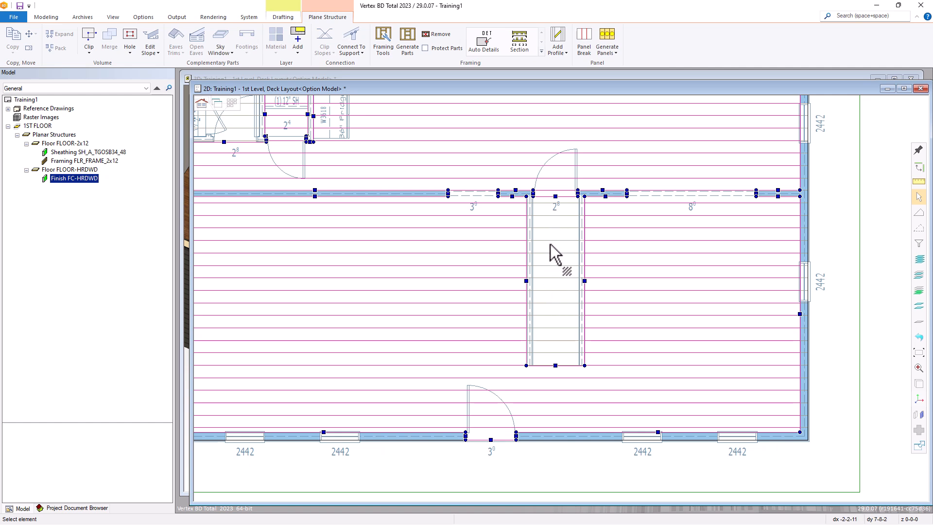
pyautogui.press('Escape')
# Step: Inspect the hardwood cutout between and around the hallway walls in the 3D view
pyautogui.hotkey('ctrl', 'Tab')
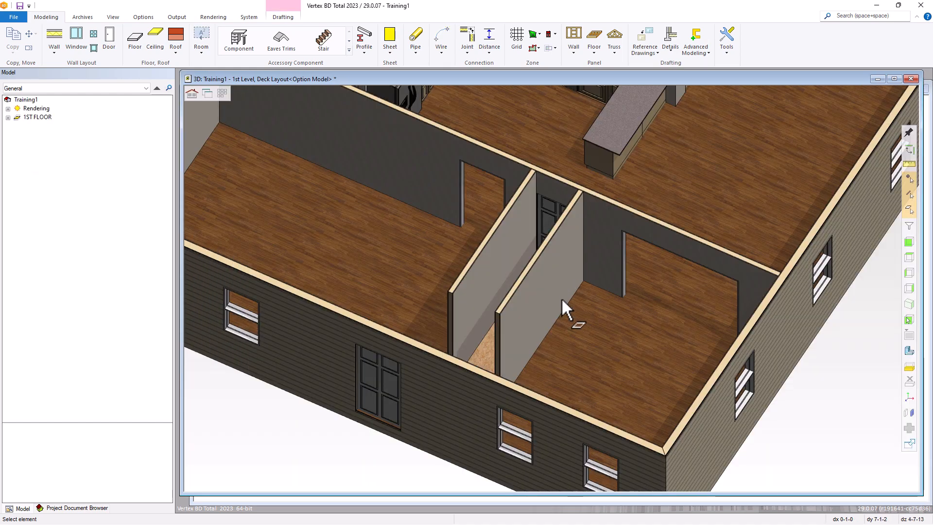
pyautogui.scroll(-3, 559, 302)
pyautogui.moveTo(538, 266); pyautogui.dragTo(571, 276, button='middle')
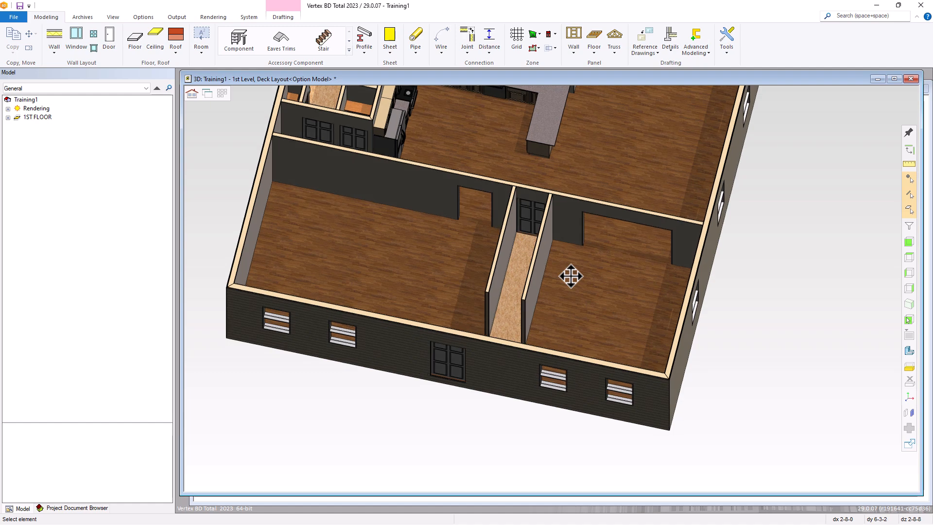
pyautogui.scroll(5, 549, 302)
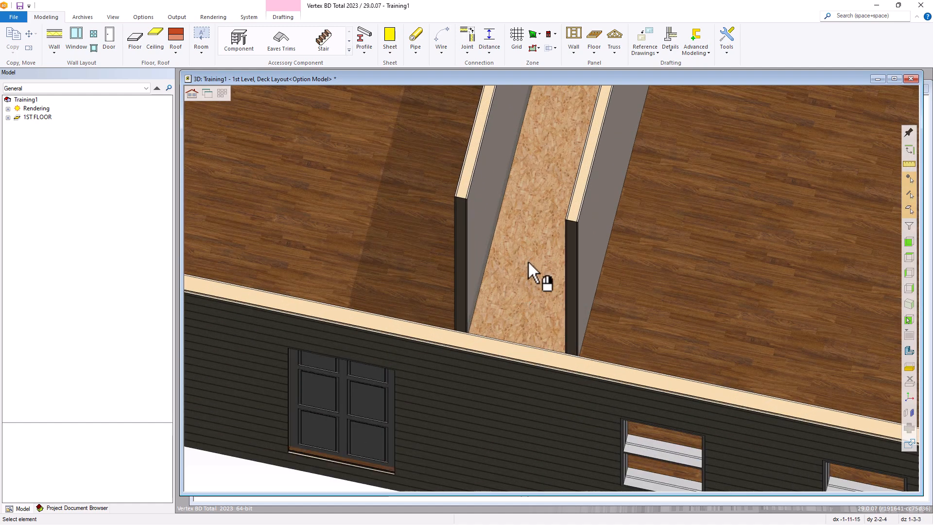
pyautogui.scroll(-1, 554, 287)
# Step: Delete the hallway wall on the 8'0" opening side to check the hardwood edge beneath it, and undo the deletion
pyautogui.click(599, 280)
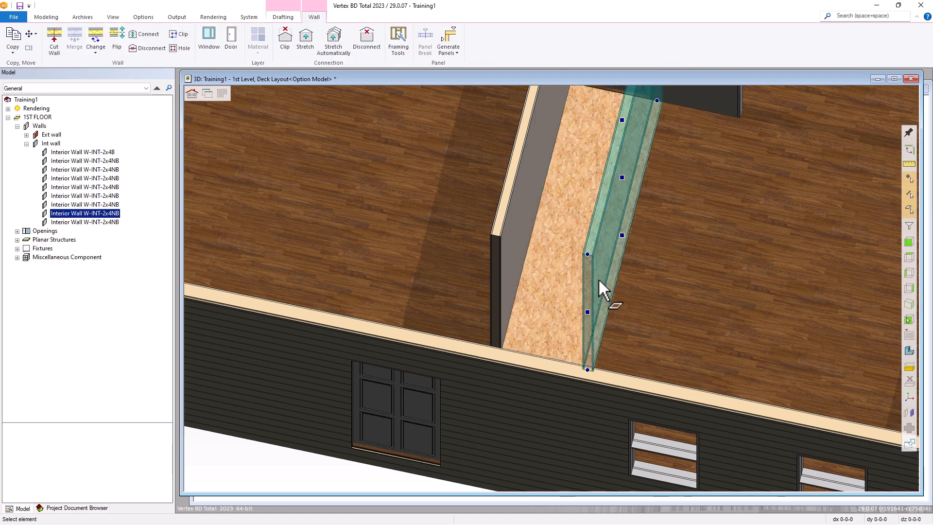
pyautogui.press('Delete')
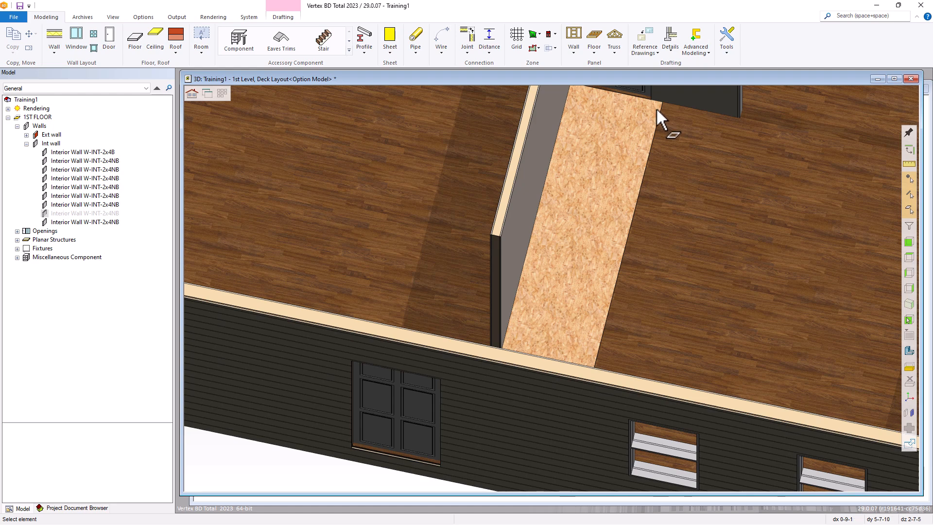
pyautogui.rightClick(582, 139)
pyautogui.click(602, 146)
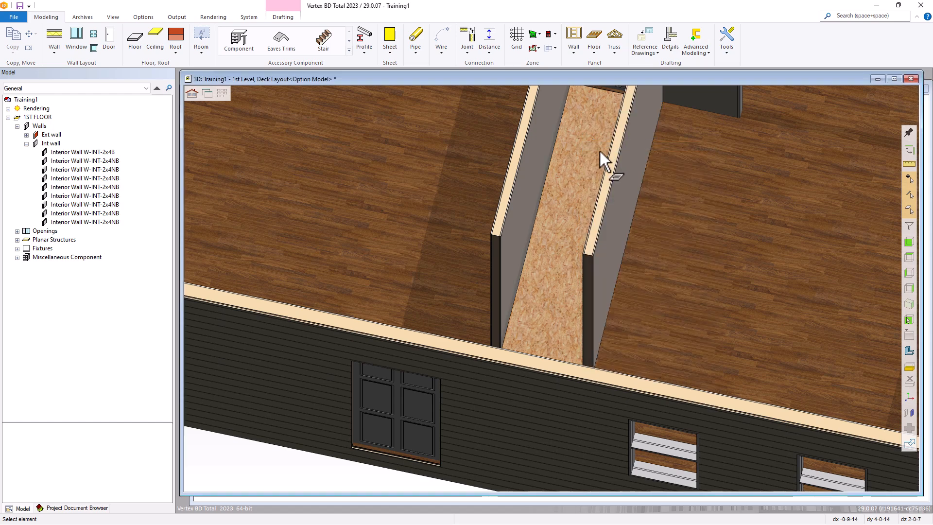
pyautogui.scroll(-2, 583, 173)
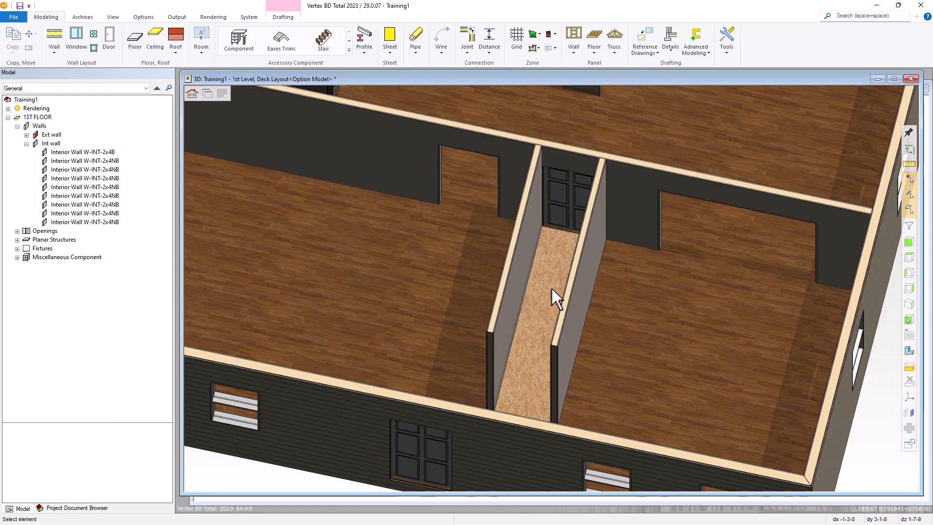
# Step: Back in the 2D plan, start a new floor in the bathroom using the Flooring Finish - Tile structure
pyautogui.hotkey('ctrl', 'Tab')
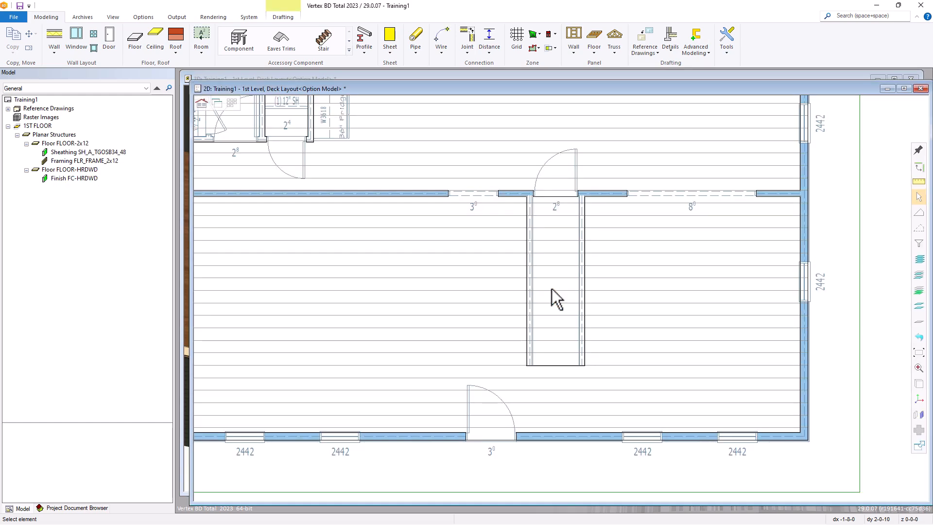
pyautogui.scroll(-3, 552, 290)
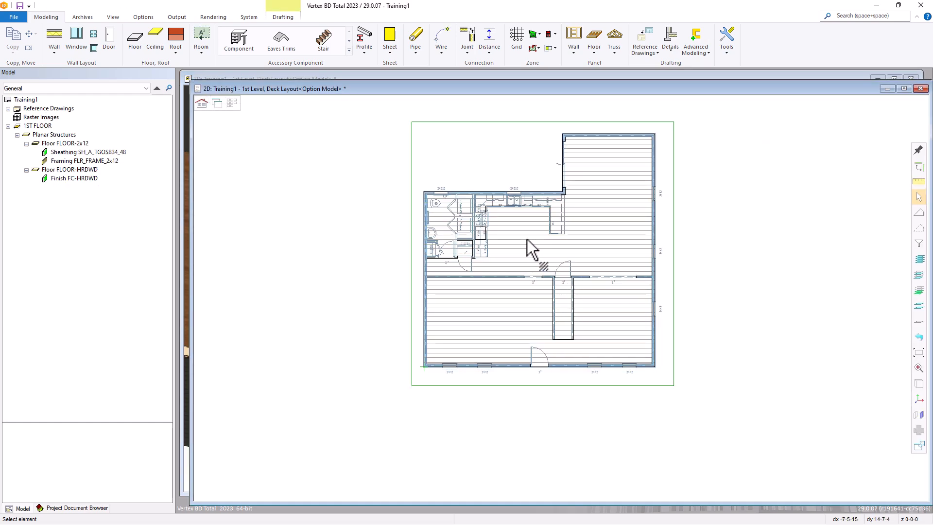
pyautogui.scroll(6, 464, 237)
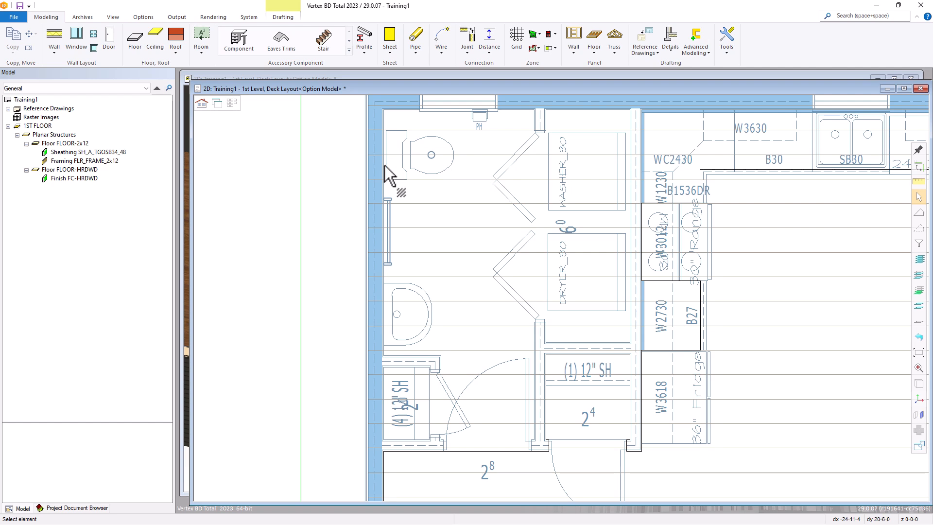
pyautogui.click(135, 38)
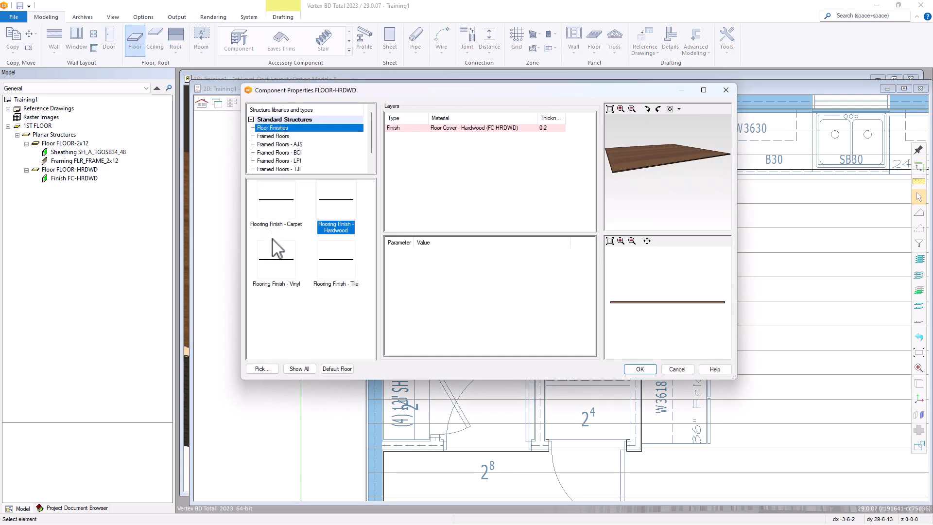
pyautogui.click(334, 284)
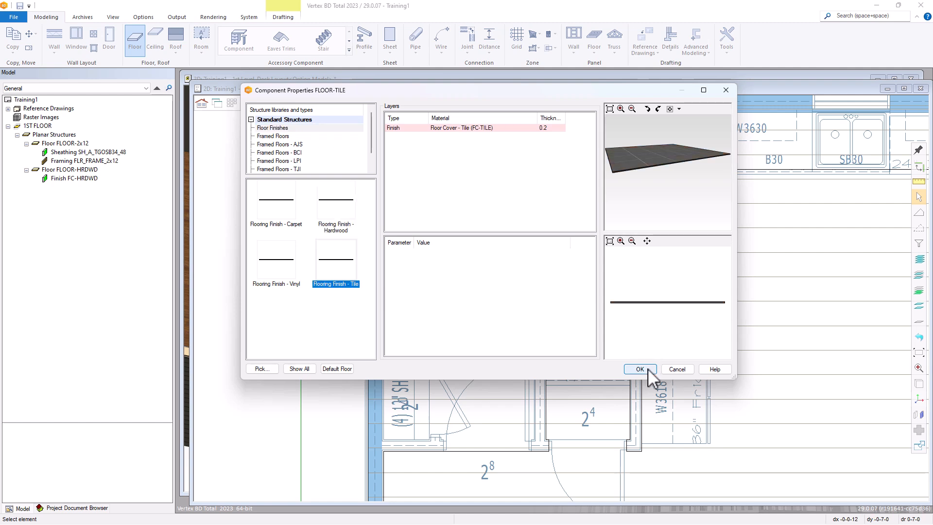
pyautogui.click(647, 369)
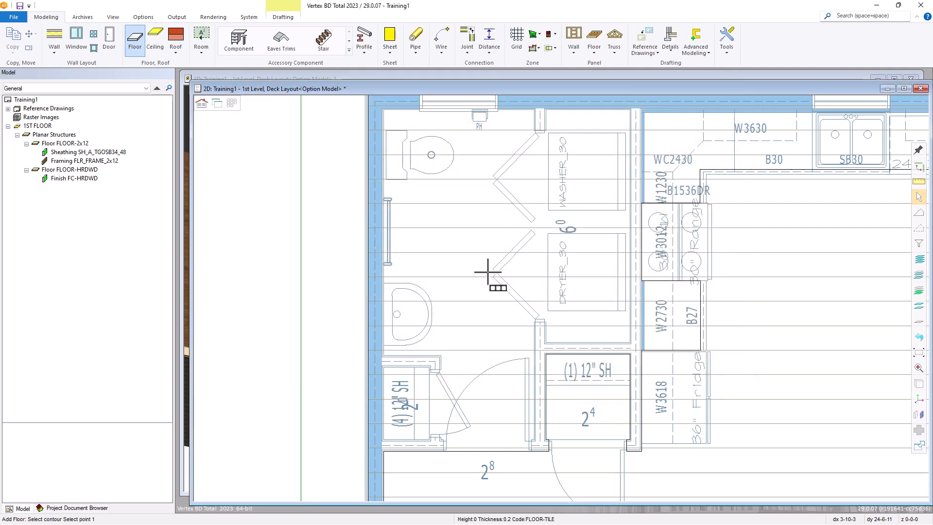
# Step: Set the tile floor's locating height to the 1st-Floor level with an offset of 0
pyautogui.rightClick(475, 251)
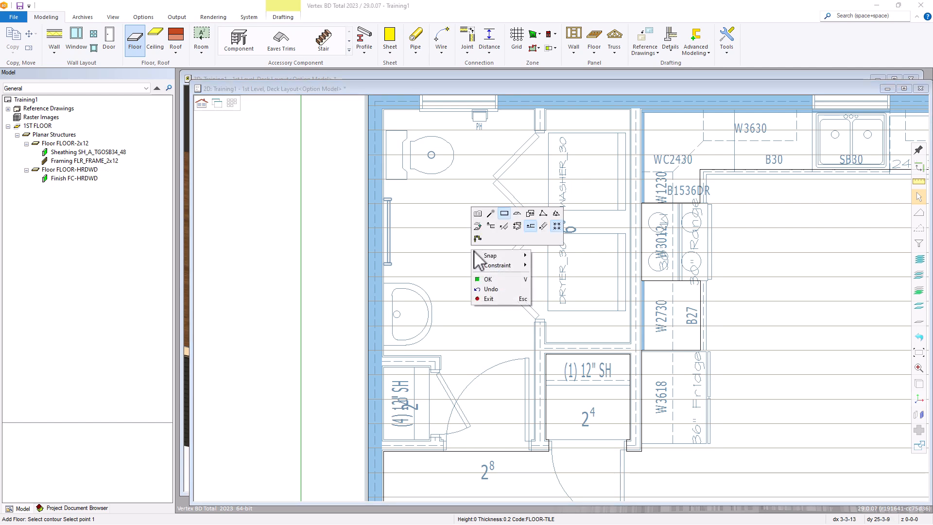
pyautogui.click(530, 226)
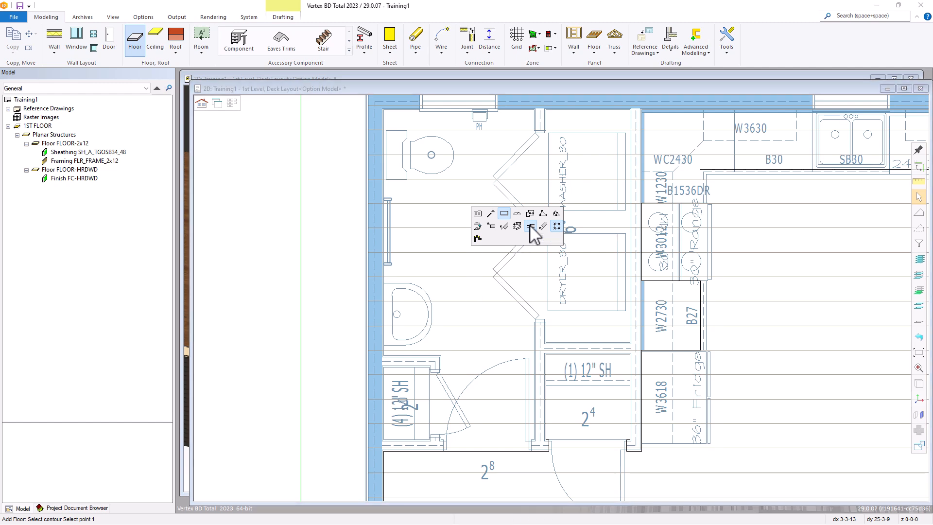
pyautogui.doubleClick(236, 129)
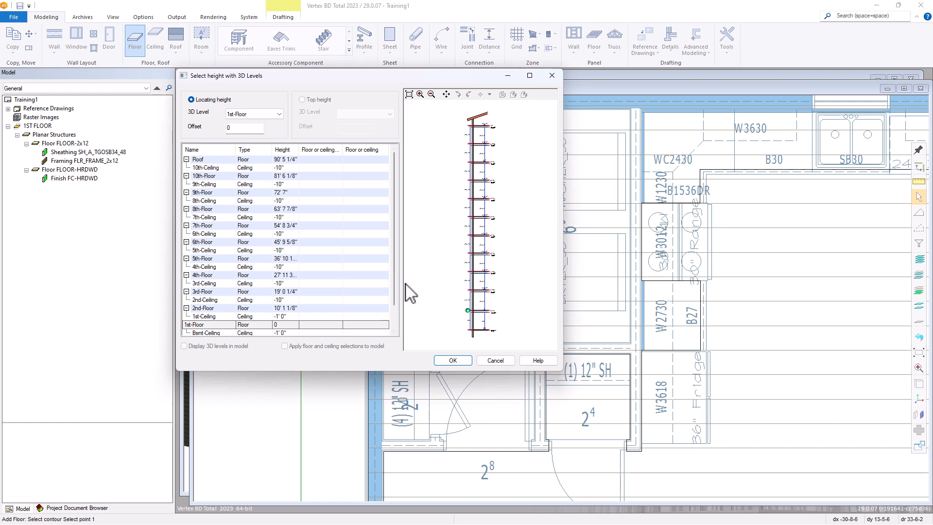
pyautogui.click(448, 360)
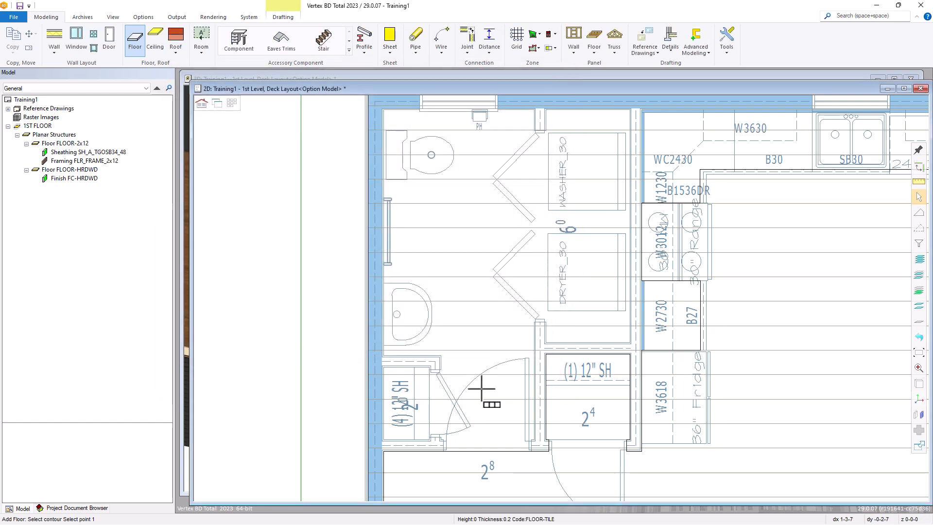
# Step: Begin the tile contour at the bathroom's 2'8" door opening, tracing around the wall end on the closet side to the closet interior
pyautogui.scroll(4, 474, 505)
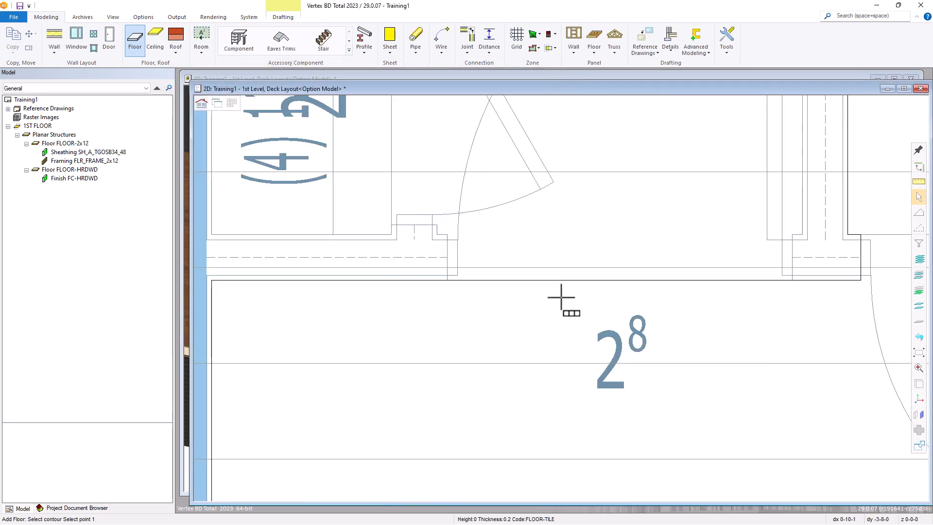
pyautogui.click(448, 281)
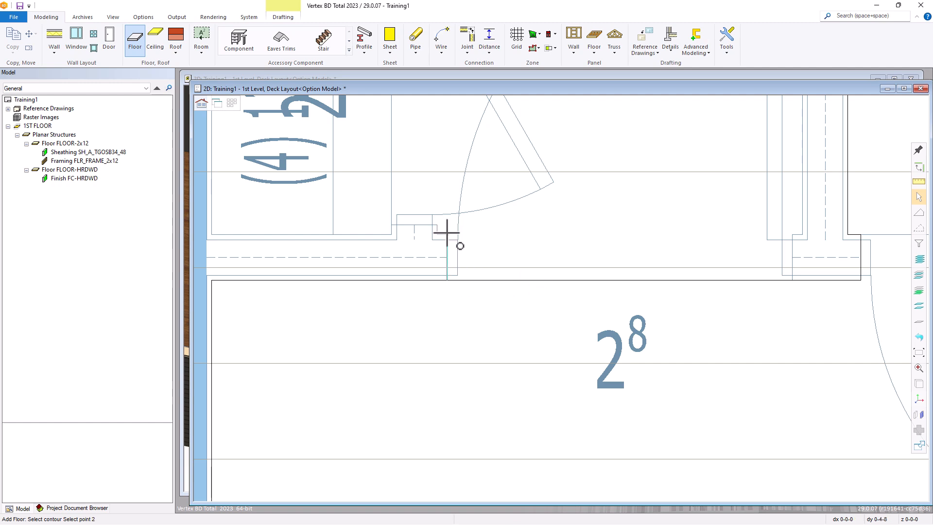
pyautogui.click(439, 235)
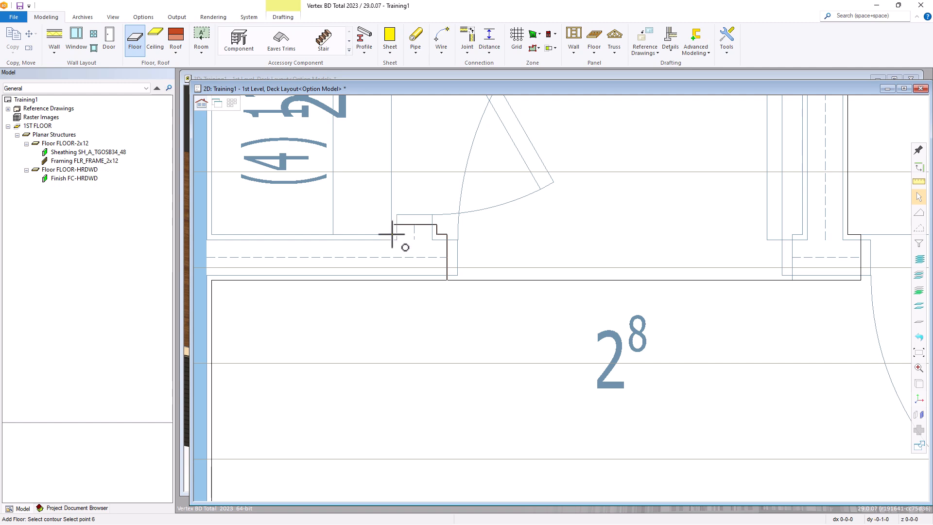
# Step: Continue the tile contour inside the four-shelf closet along the wall beside the bathroom door and along the exterior wall
pyautogui.scroll(-3, 392, 235)
pyautogui.scroll(3, 549, 298)
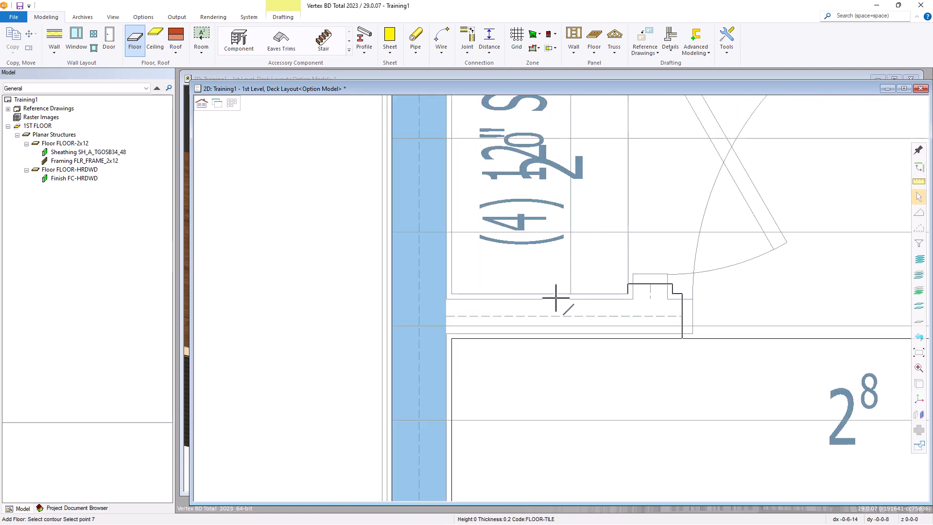
pyautogui.click(452, 294)
pyautogui.scroll(-2, 535, 258)
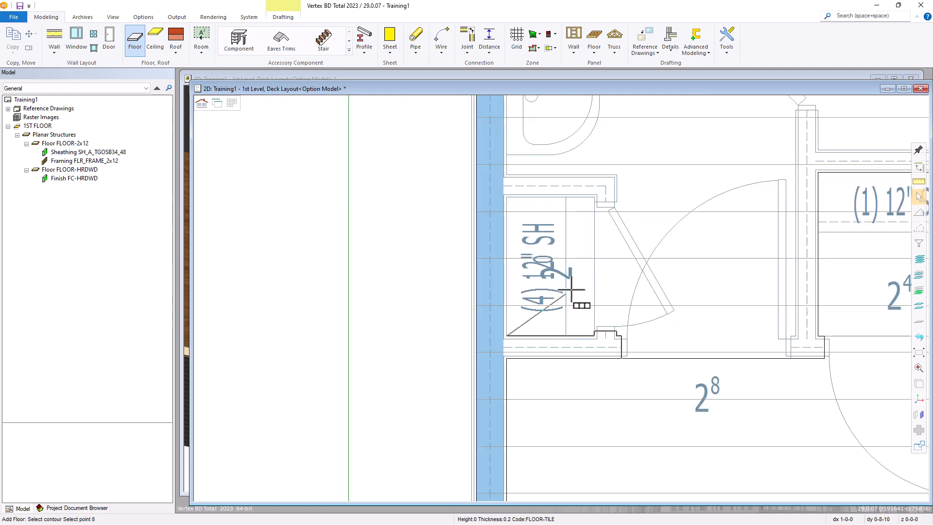
pyautogui.click(506, 198)
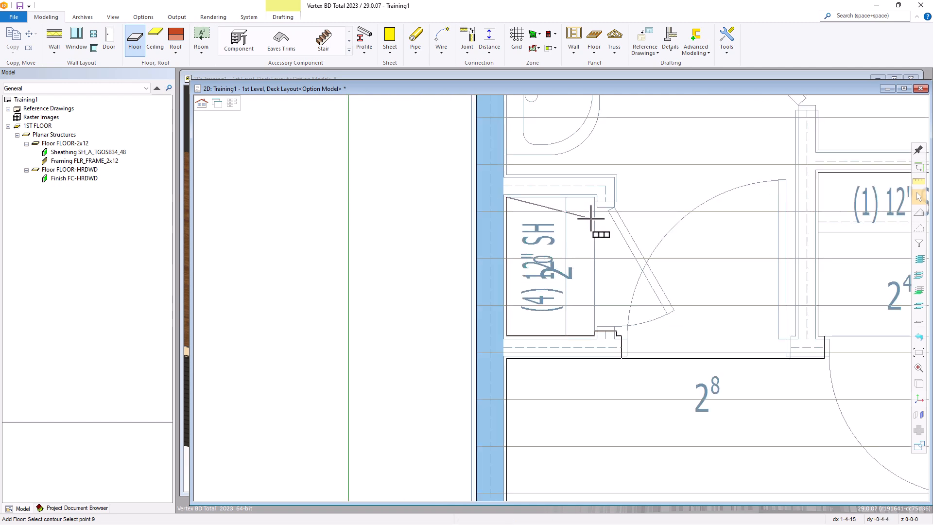
# Step: Trace the tile contour along the closet's sink-side wall and around its free end to the outer corner facing the sink
pyautogui.scroll(2, 606, 233)
pyautogui.click(520, 154)
pyautogui.click(519, 172)
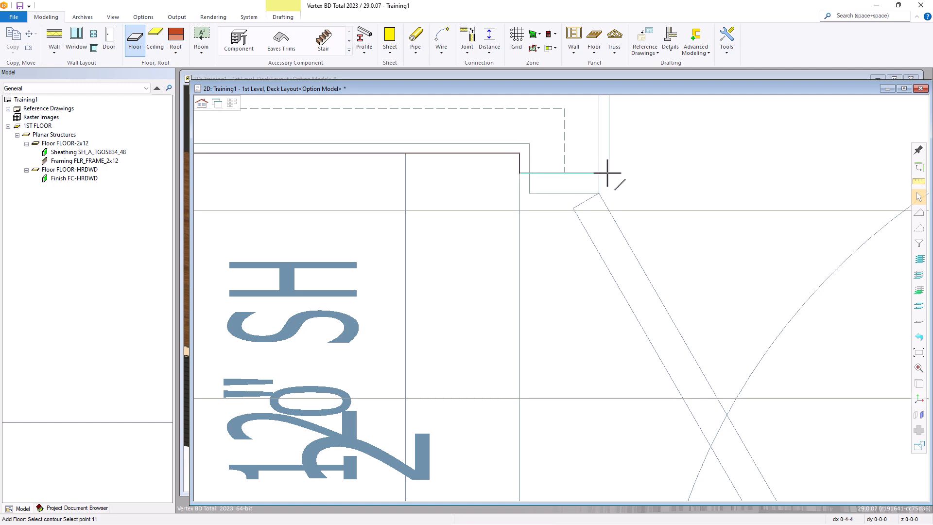
pyautogui.click(609, 172)
pyautogui.scroll(-2, 613, 199)
pyautogui.click(562, 236)
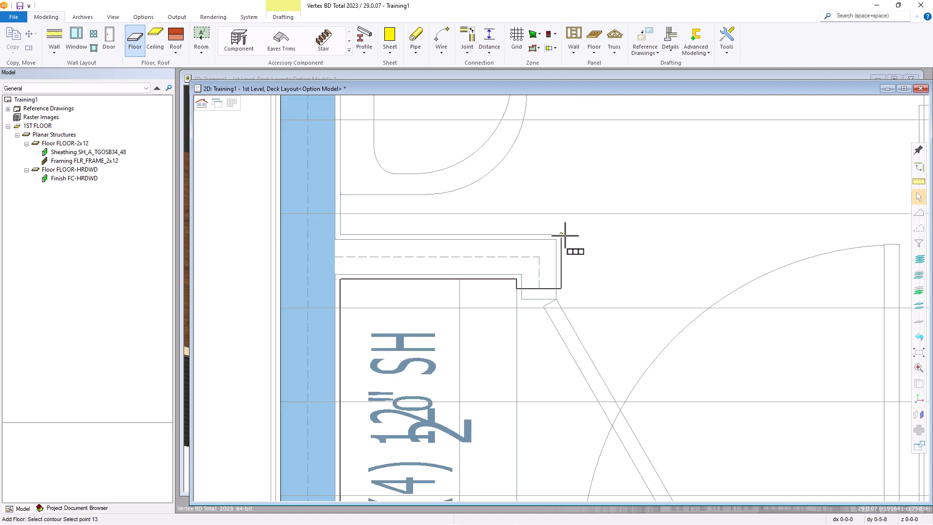
# Step: Continue the tile contour along the closet's sink-side wall to the exterior wall, and along that wall to the room corner behind the toilet
pyautogui.click(341, 234)
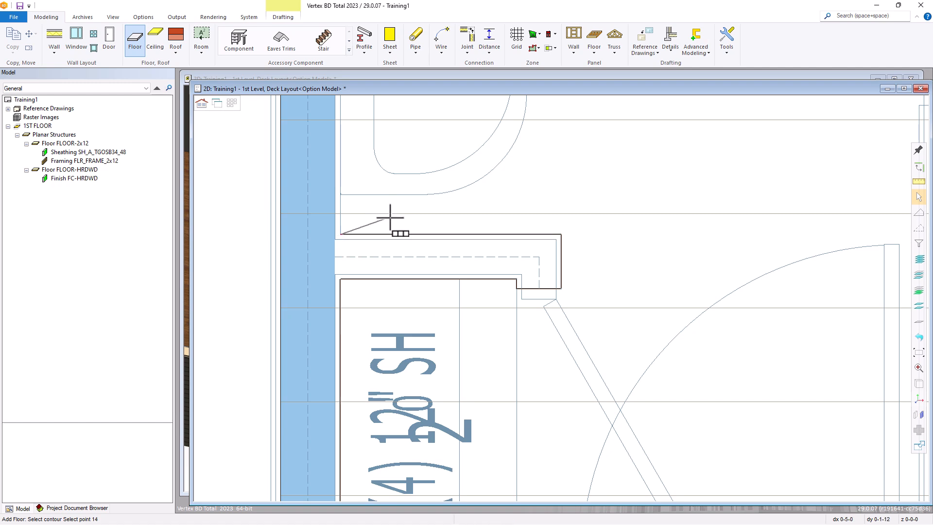
pyautogui.scroll(-5, 389, 215)
pyautogui.scroll(2, 593, 217)
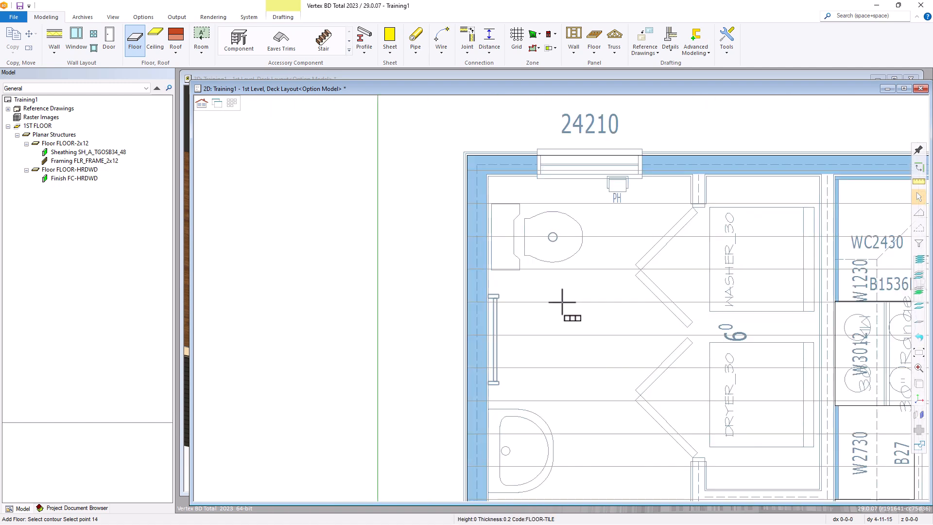
pyautogui.scroll(2, 542, 190)
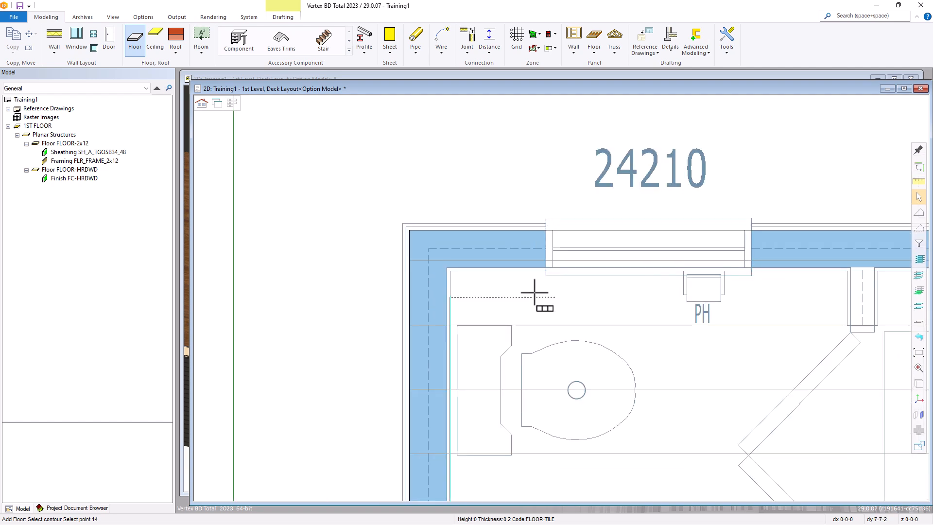
pyautogui.click(452, 273)
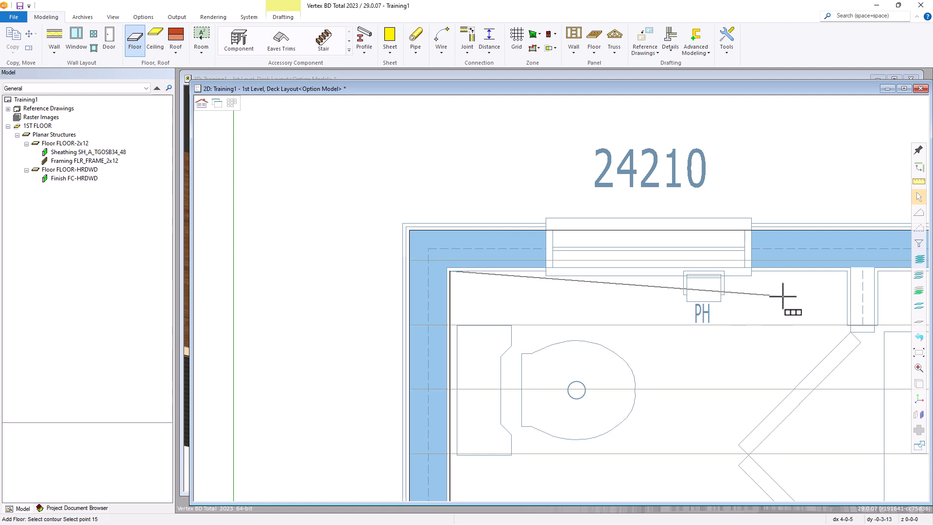
# Step: Trace the tile contour along the 24210 window wall and around the short wall stub beside the washer
pyautogui.click(846, 272)
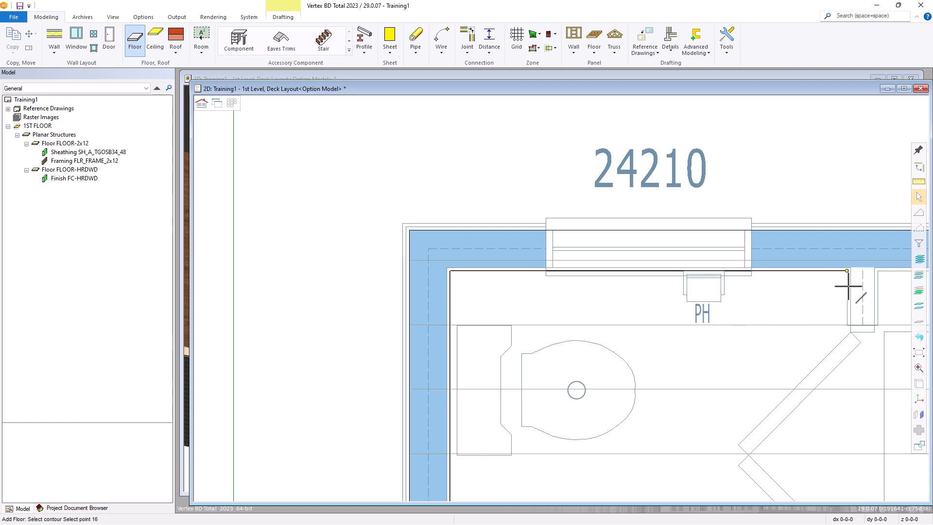
pyautogui.click(846, 324)
pyautogui.click(876, 325)
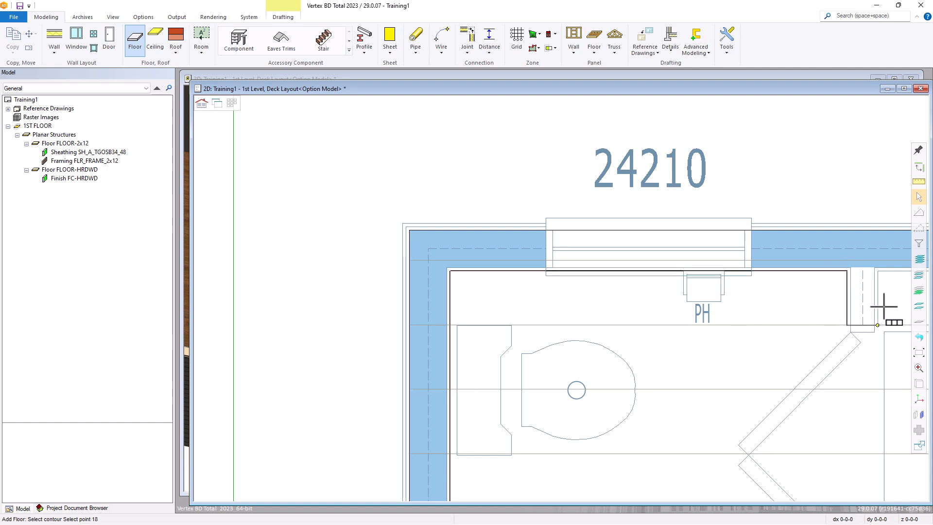
pyautogui.click(879, 272)
# Step: Continue the tile contour inside the laundry closet to its far corner and along the wall behind the washer and dryer
pyautogui.scroll(-3, 589, 287)
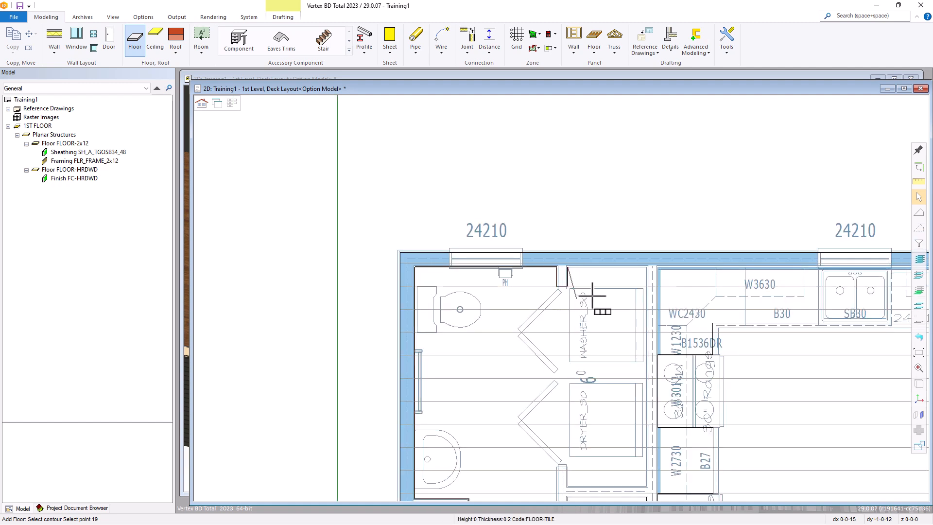
pyautogui.scroll(1, 642, 282)
pyautogui.click(575, 265)
pyautogui.scroll(-2, 563, 296)
pyautogui.scroll(-1, 561, 298)
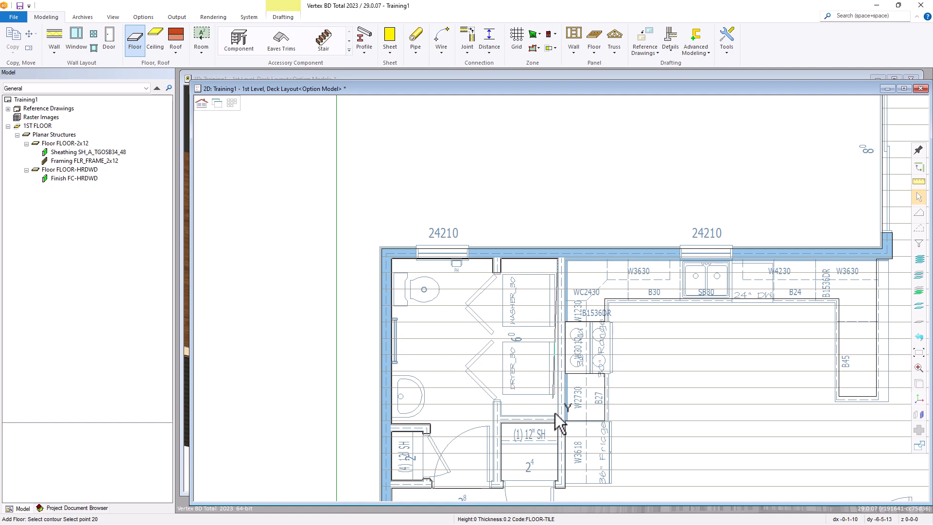
pyautogui.scroll(3, 558, 417)
pyautogui.click(585, 284)
# Step: Trace the tile contour along the laundry closet's dryer-side wall and around the wall end facing the bathroom
pyautogui.click(431, 284)
pyautogui.click(430, 249)
pyautogui.click(410, 249)
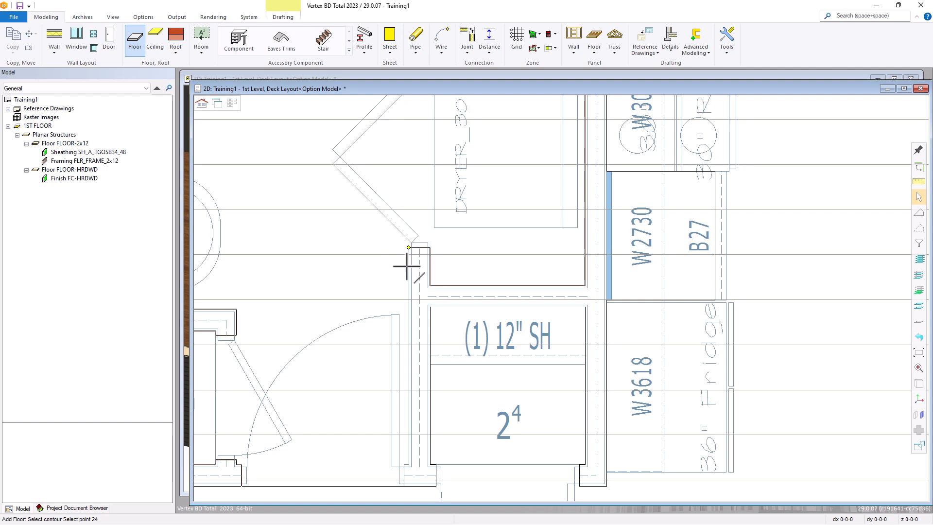
# Step: Run the tile contour down to the 2'8" door opening, around the jamb, and across the opening back to the starting corner
pyautogui.scroll(-1, 409, 319)
pyautogui.scroll(1, 564, 428)
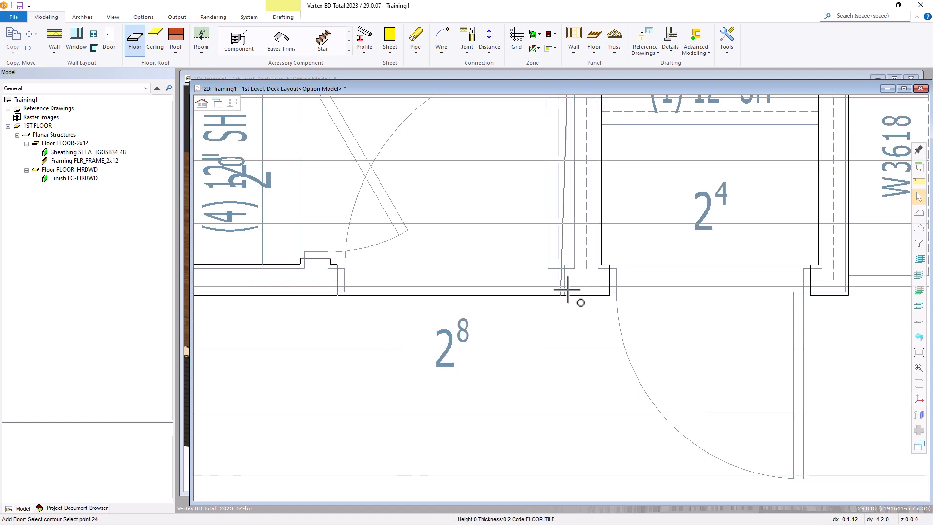
pyautogui.click(571, 264)
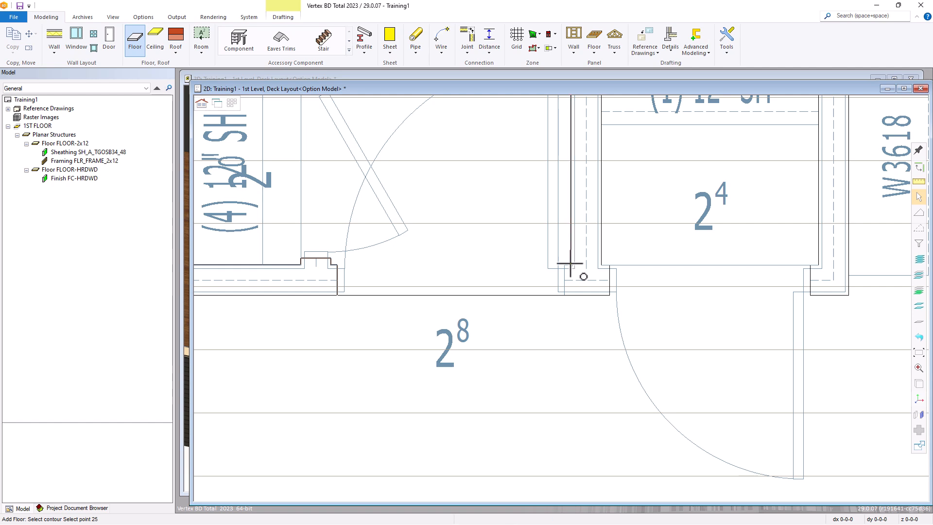
pyautogui.click(564, 269)
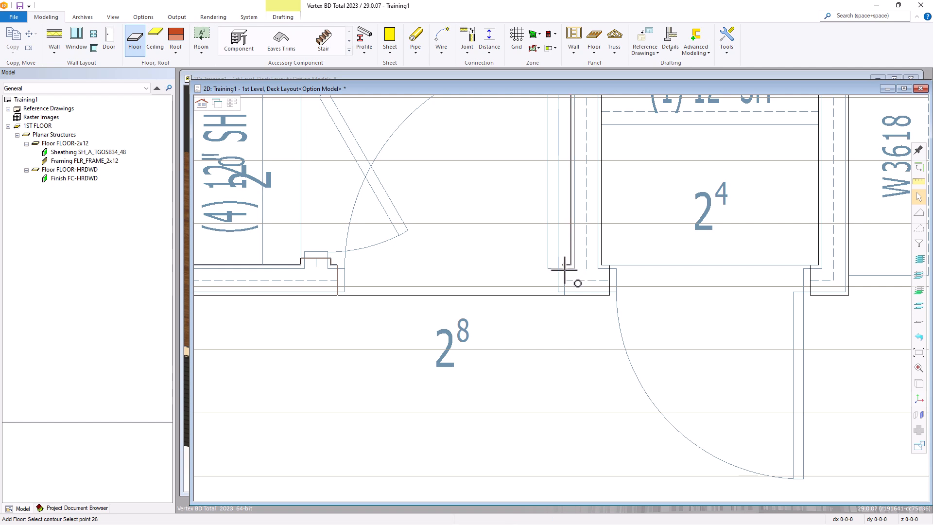
pyautogui.click(565, 295)
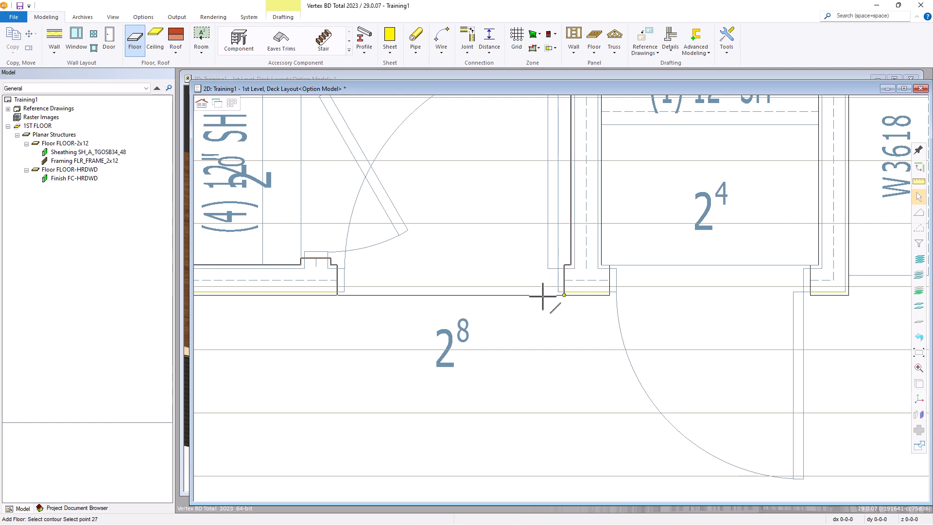
pyautogui.click(337, 295)
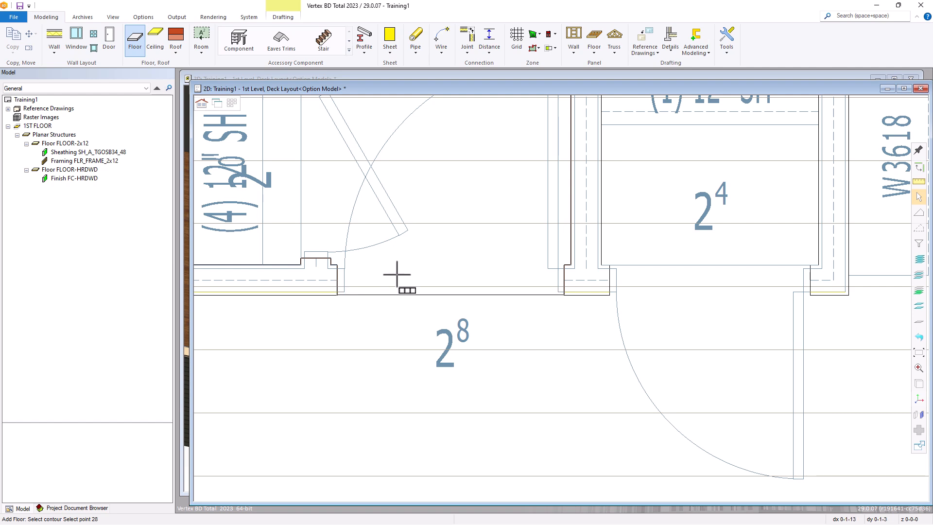
# Step: Complete the FLOOR-TILE floor from the picked contour around the bathroom and end the floor command
pyautogui.middleClick(443, 231)
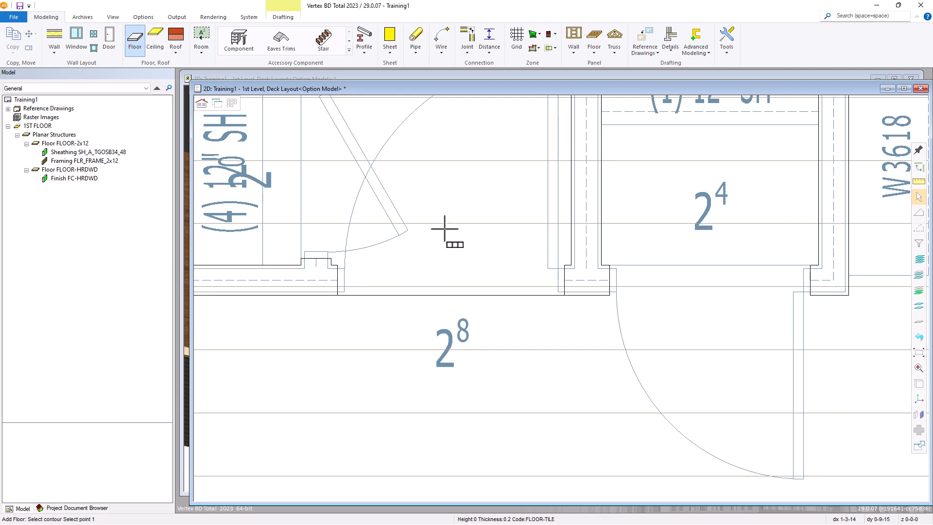
pyautogui.scroll(-5, 463, 235)
pyautogui.moveTo(464, 235); pyautogui.dragTo(562, 298, button='middle')
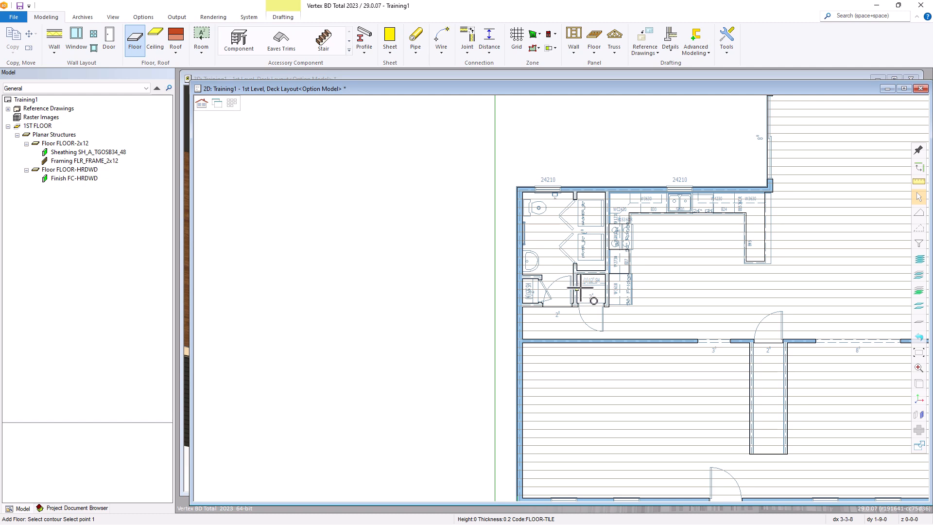
pyautogui.hotkey('ctrl', 'Tab')
pyautogui.scroll(-5, 608, 284)
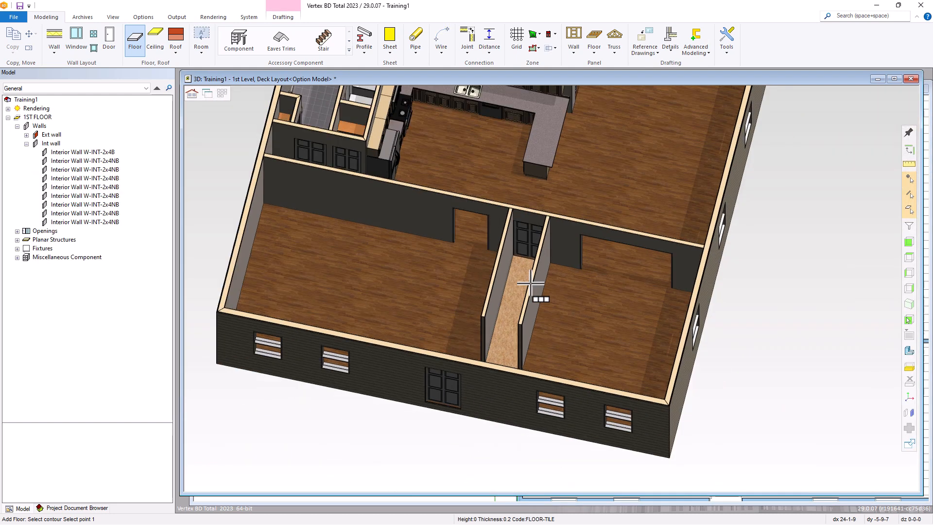
pyautogui.moveTo(478, 205); pyautogui.dragTo(507, 209, button='middle')
pyautogui.press('Escape')
# Step: Examine the new tile floor in the bathroom and the neighbouring closets in the 3D model
pyautogui.scroll(4, 448, 194)
pyautogui.moveTo(448, 194); pyautogui.dragTo(654, 304, button='middle')
pyautogui.scroll(5, 551, 288)
pyautogui.scroll(3, 560, 253)
pyautogui.scroll(2, 655, 303)
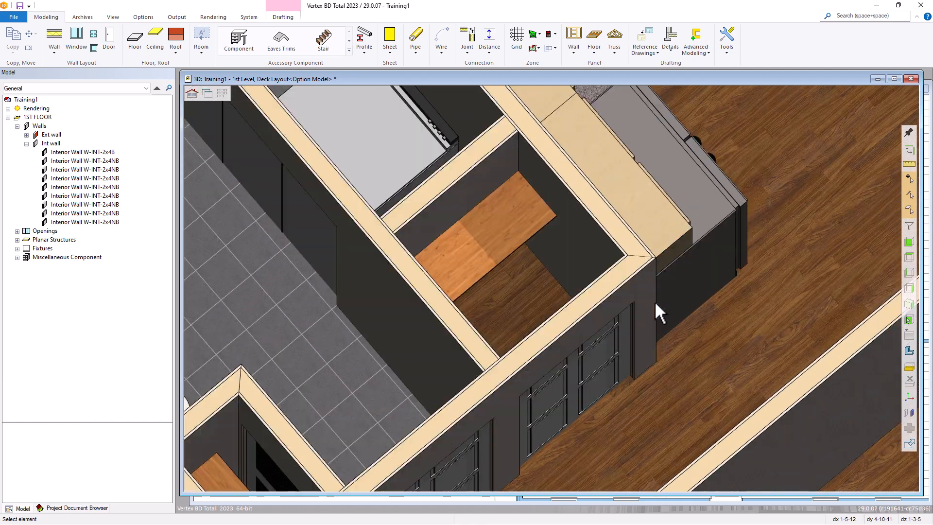
pyautogui.scroll(-3, 655, 302)
pyautogui.scroll(-3, 655, 302)
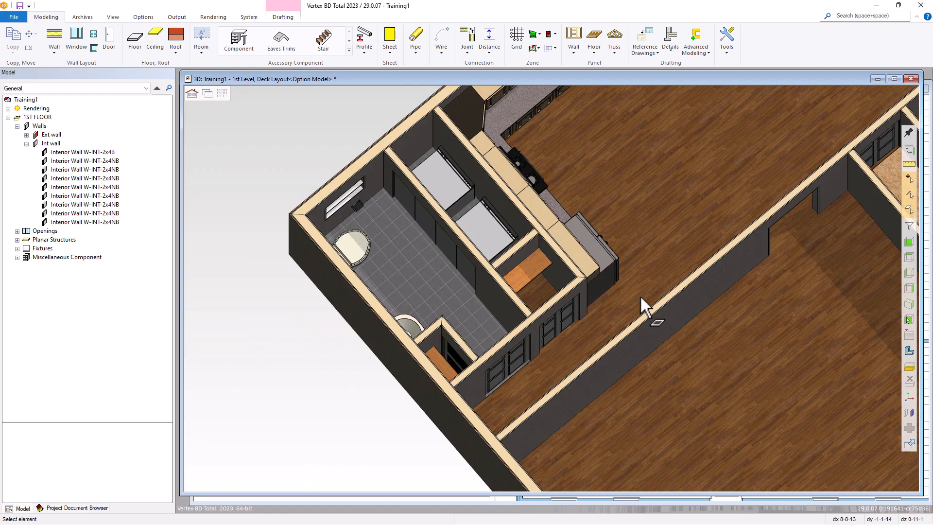
# Step: Create a rectangular hole in the FLOOR-2x12 floor between the inner faces of the two parallel stairwell walls, from their open end to the door wall
pyautogui.hotkey('ctrl', 'Tab')
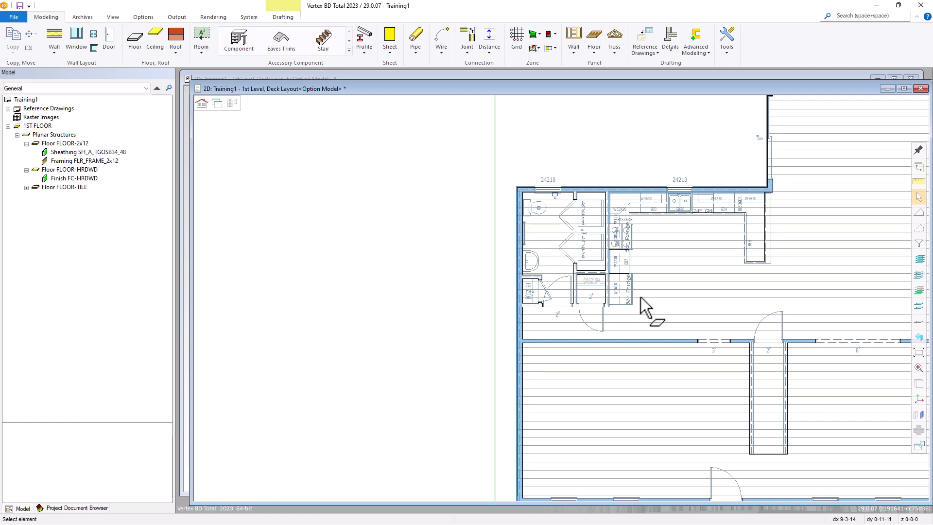
pyautogui.middleClick(640, 297)
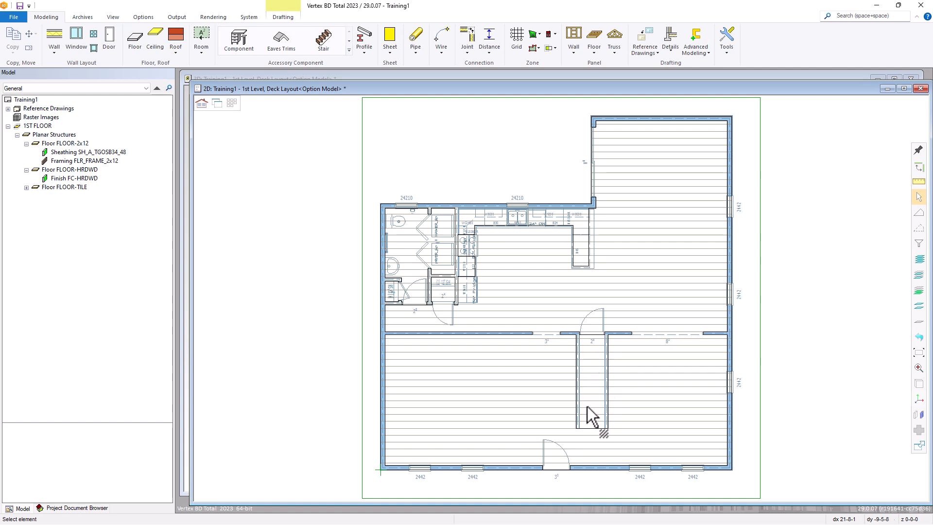
pyautogui.click(597, 383)
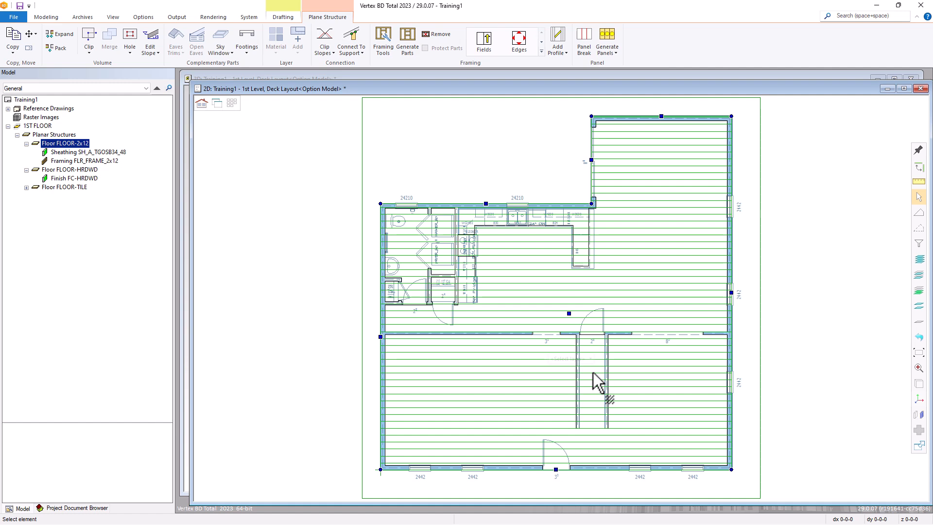
pyautogui.rightClick(608, 395)
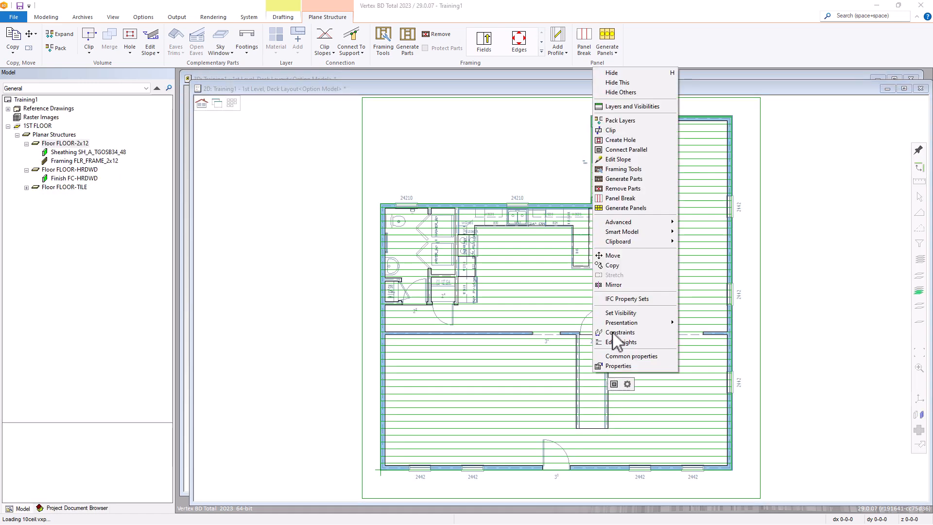
pyautogui.click(619, 141)
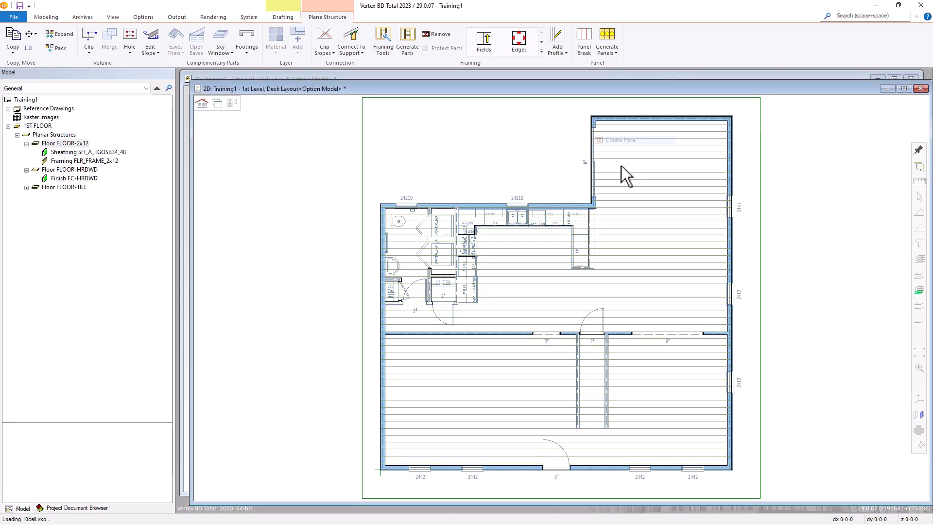
pyautogui.click(599, 392)
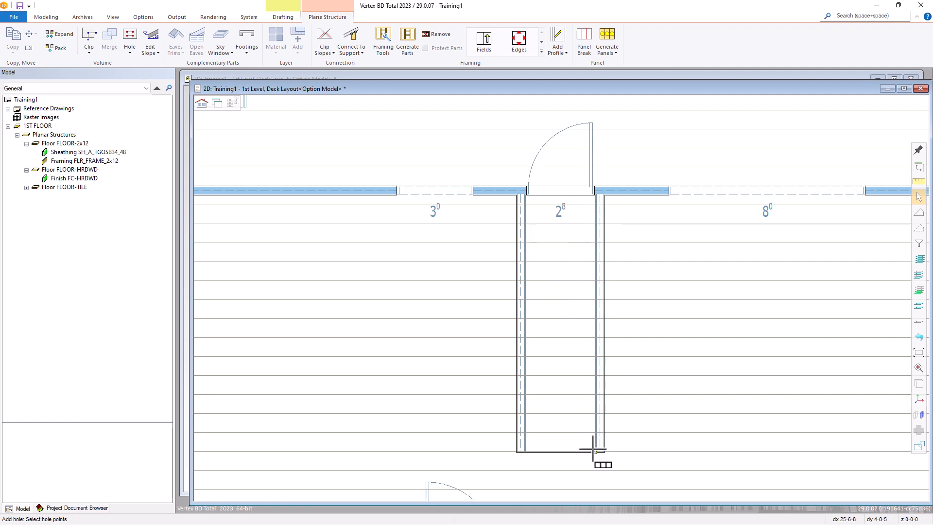
pyautogui.scroll(3, 595, 452)
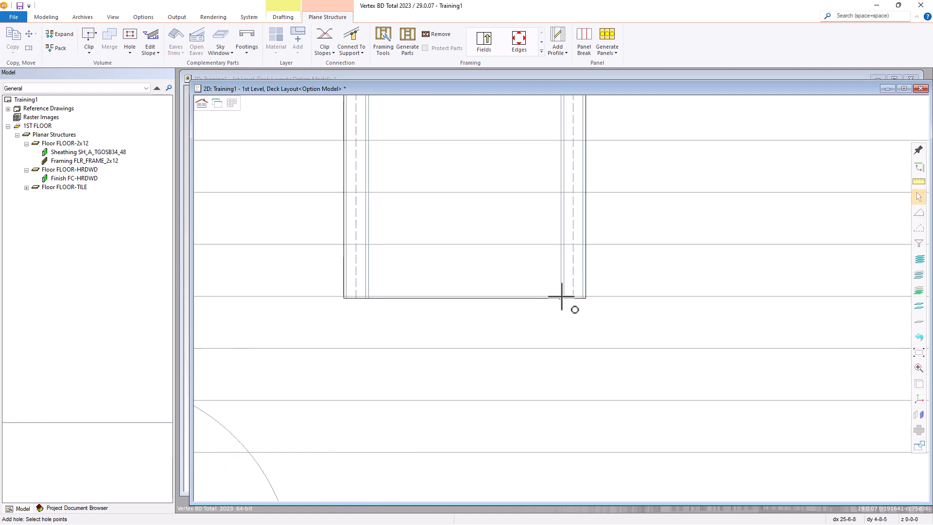
pyautogui.click(562, 296)
pyautogui.scroll(-5, 559, 296)
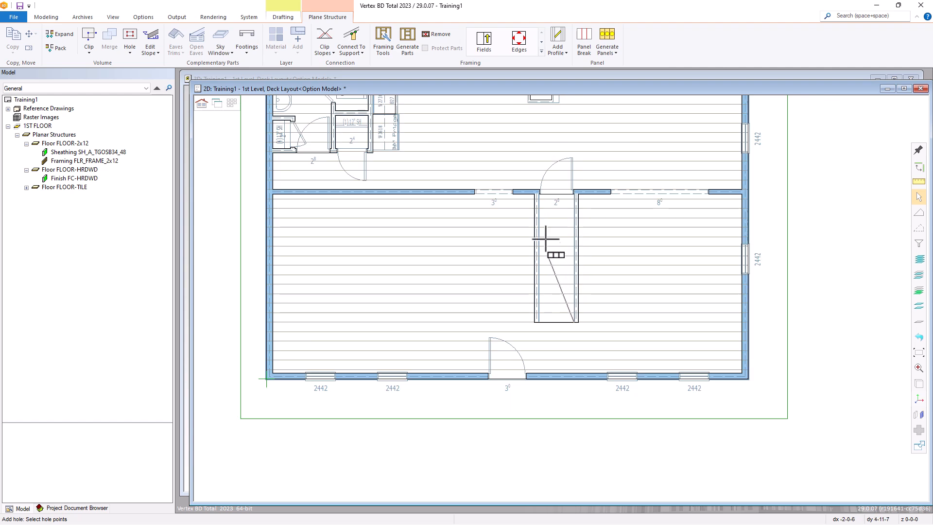
pyautogui.scroll(5, 542, 195)
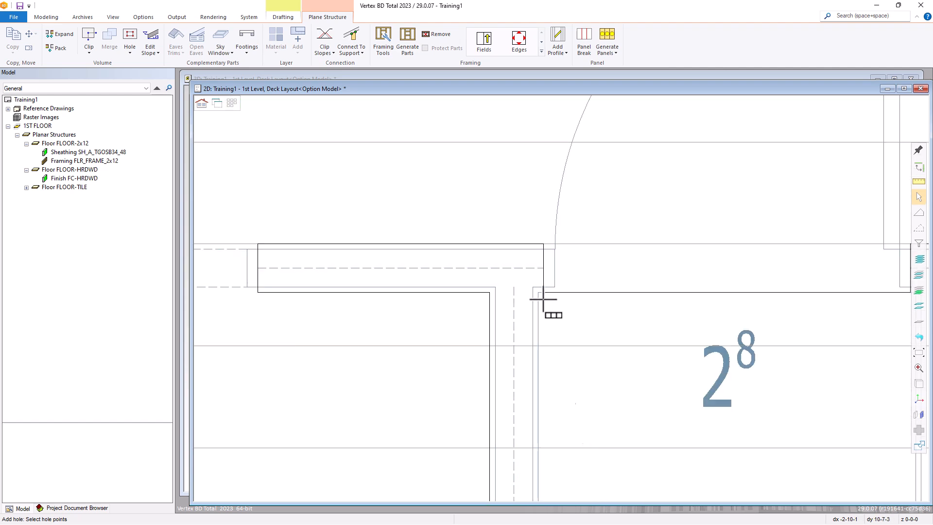
pyautogui.click(542, 298)
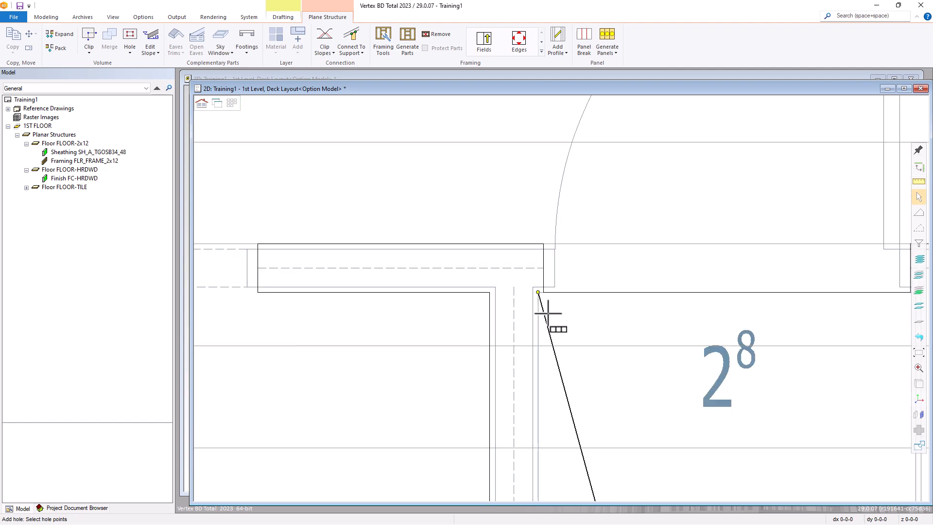
pyautogui.middleClick(584, 362)
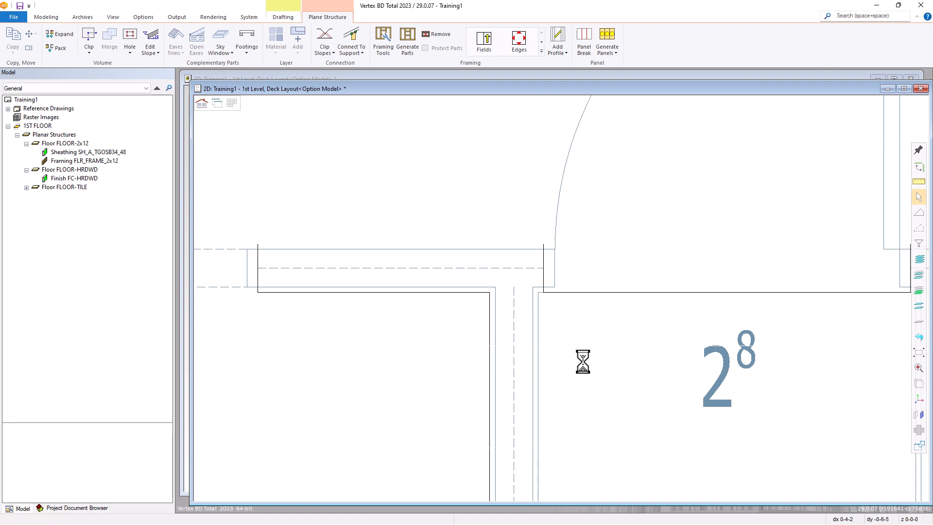
pyautogui.scroll(-6, 562, 298)
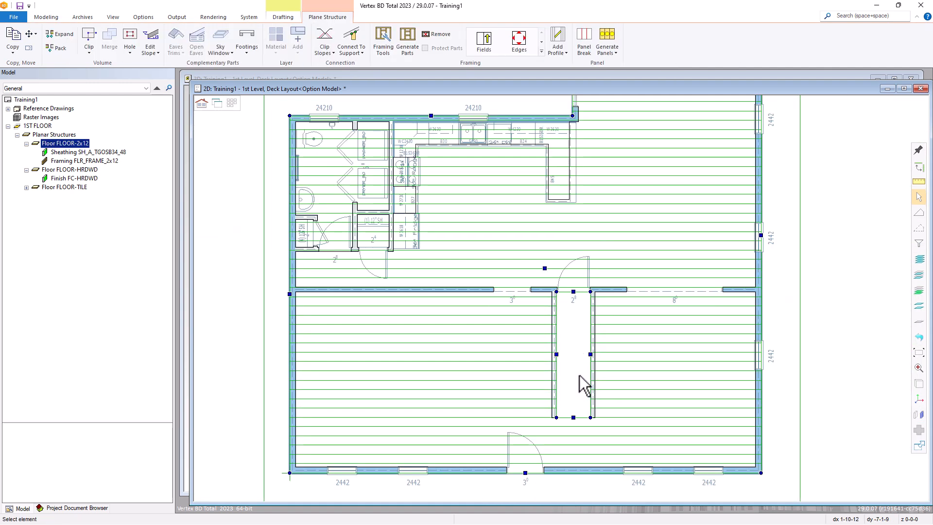
pyautogui.scroll(5, 580, 375)
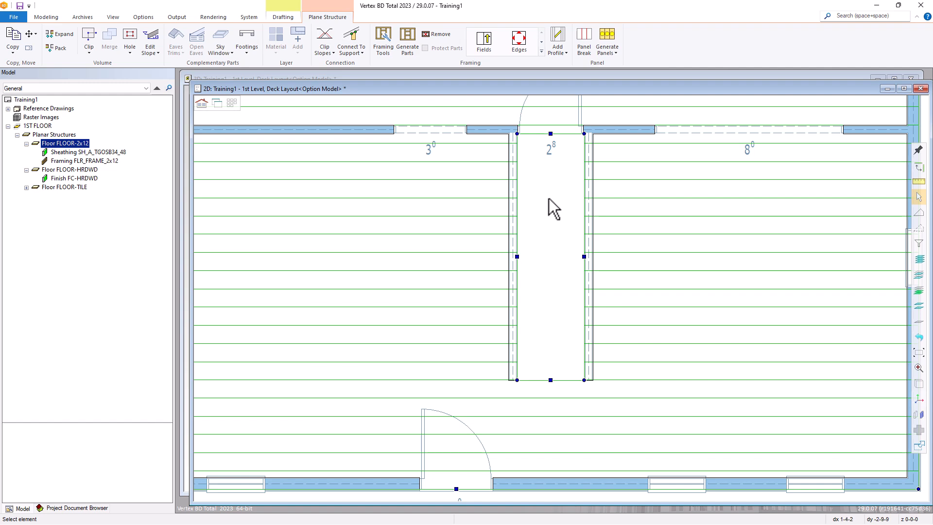
pyautogui.press('Escape')
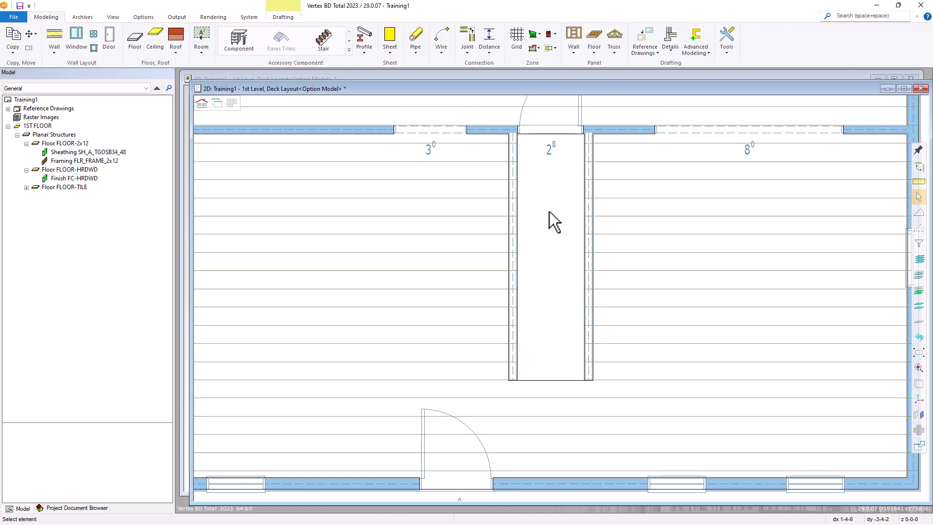
# Step: Inspect the stairwell opening between the two parallel walls in the 3D model
pyautogui.hotkey('ctrl', 'Tab')
pyautogui.scroll(-4, 564, 278)
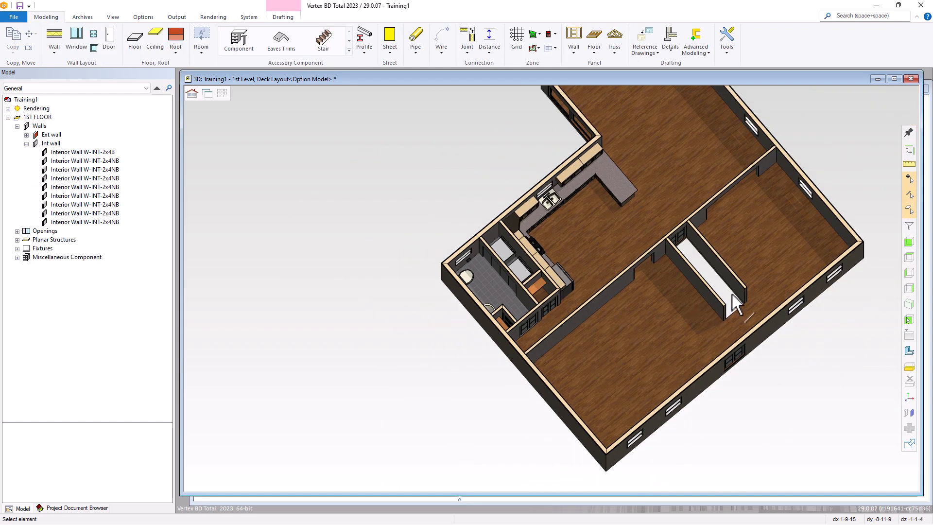
pyautogui.scroll(5, 551, 288)
pyautogui.scroll(1, 488, 278)
pyautogui.moveTo(489, 277); pyautogui.dragTo(556, 297, button='middle')
pyautogui.scroll(-3, 552, 288)
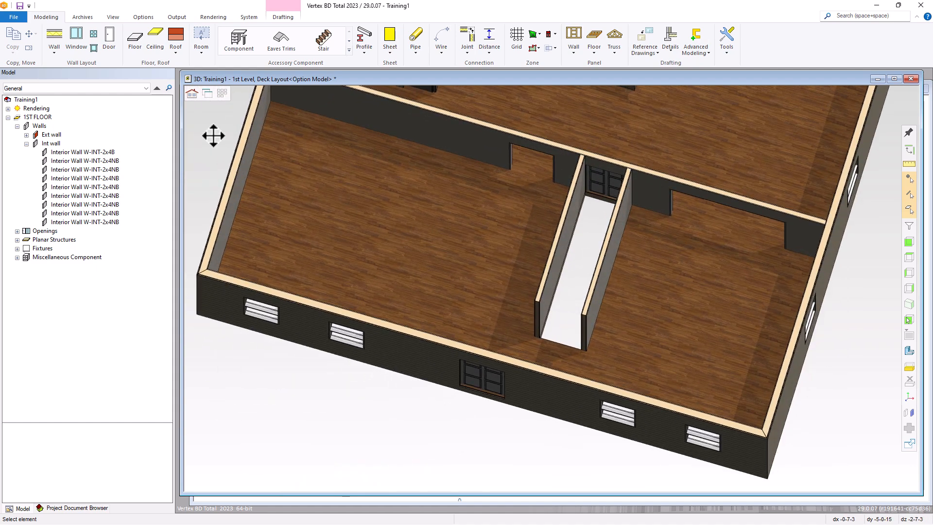
# Step: Save the deck layout from the floor plan and load the 1st Level Ceiling Layout drawing-model pair
pyautogui.hotkey('ctrl', 'Tab')
pyautogui.press('Home')
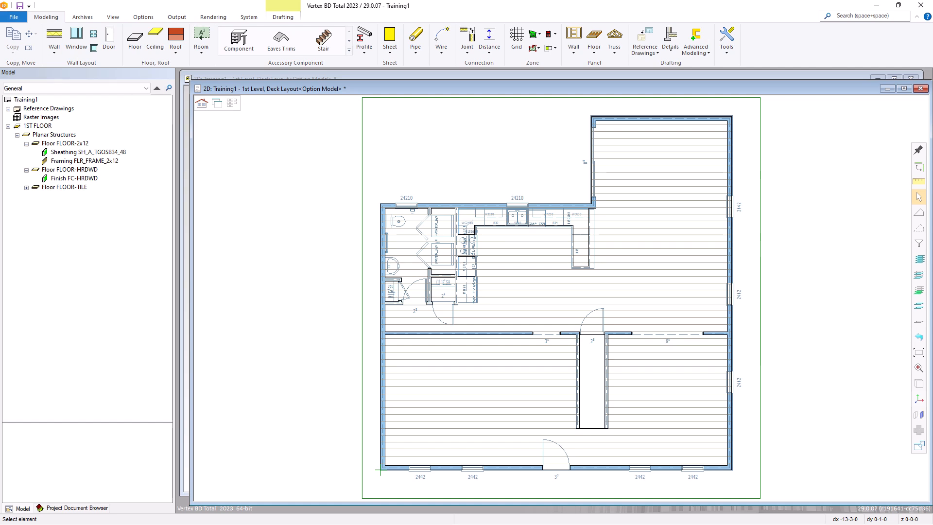
pyautogui.click(20, 5)
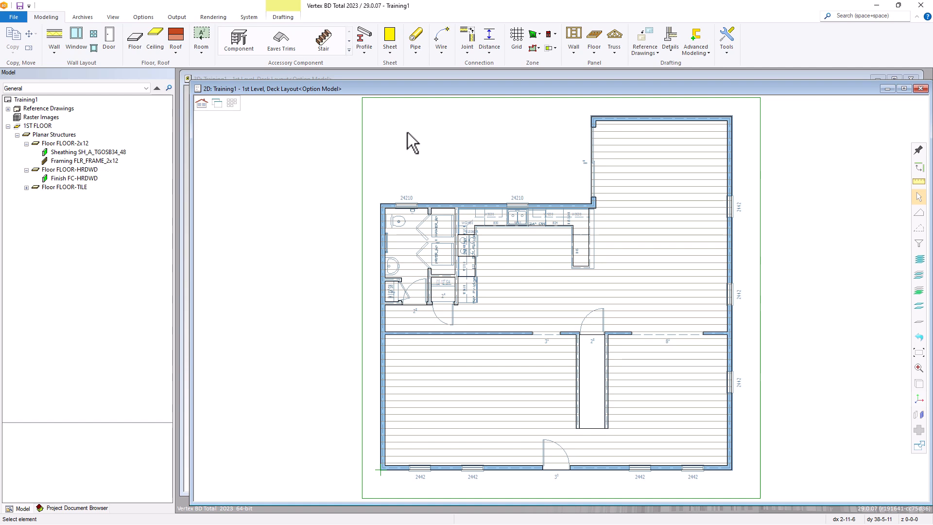
pyautogui.click(234, 105)
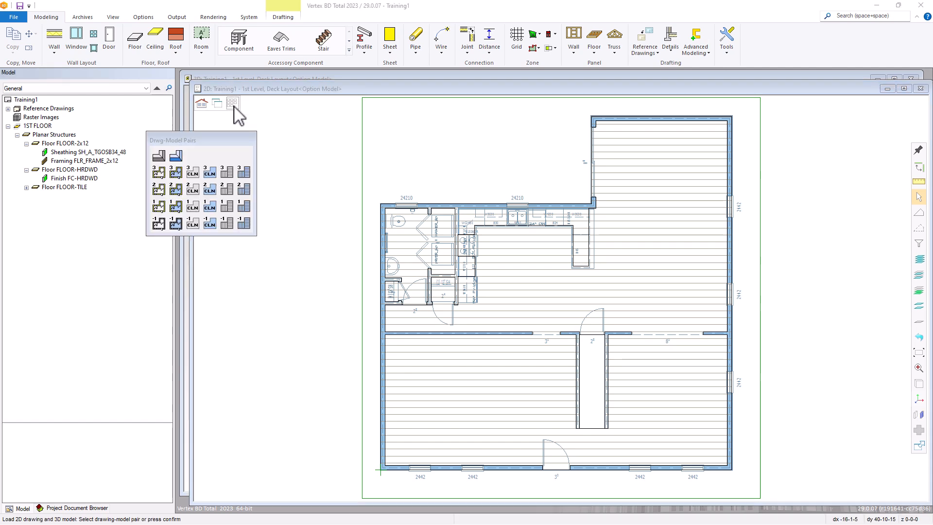
pyautogui.click(195, 212)
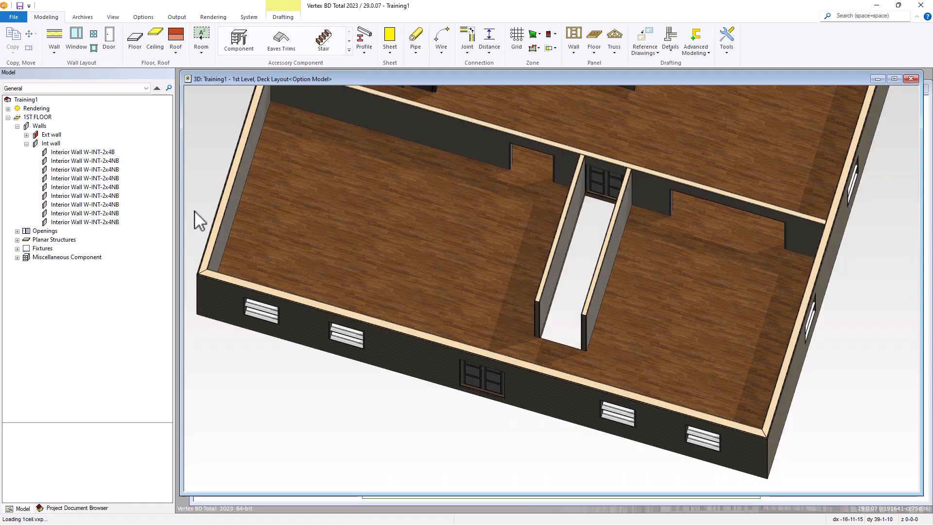
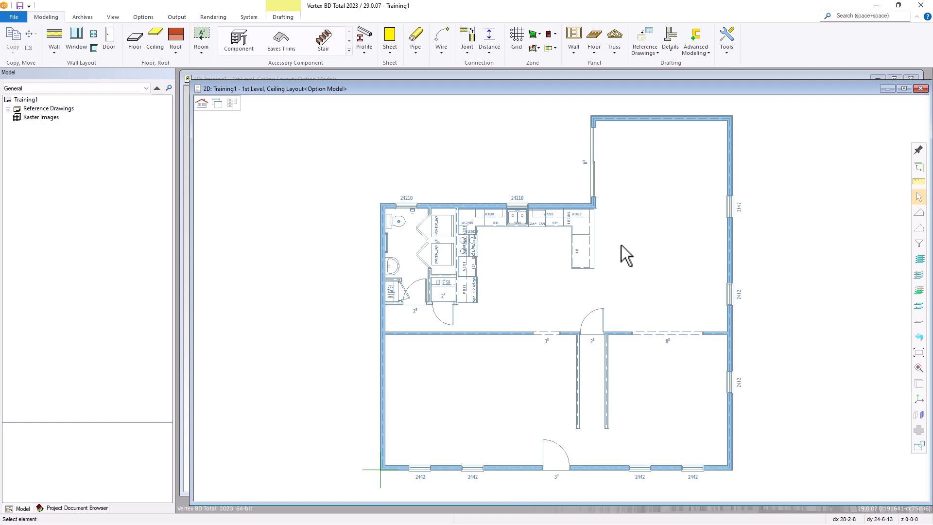
# Step: Start a new ceiling with the 1/2 CD Drywall structure from the standard ceilings
pyautogui.click(156, 42)
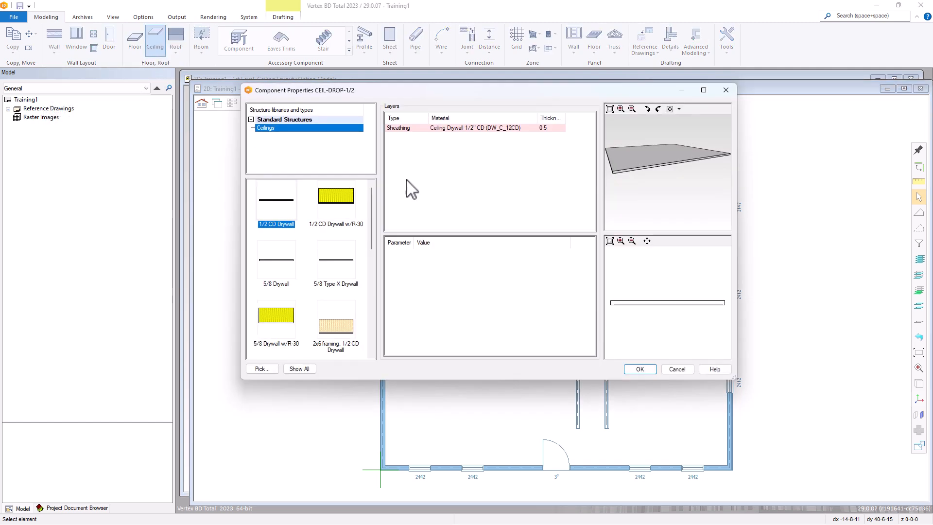
pyautogui.click(268, 130)
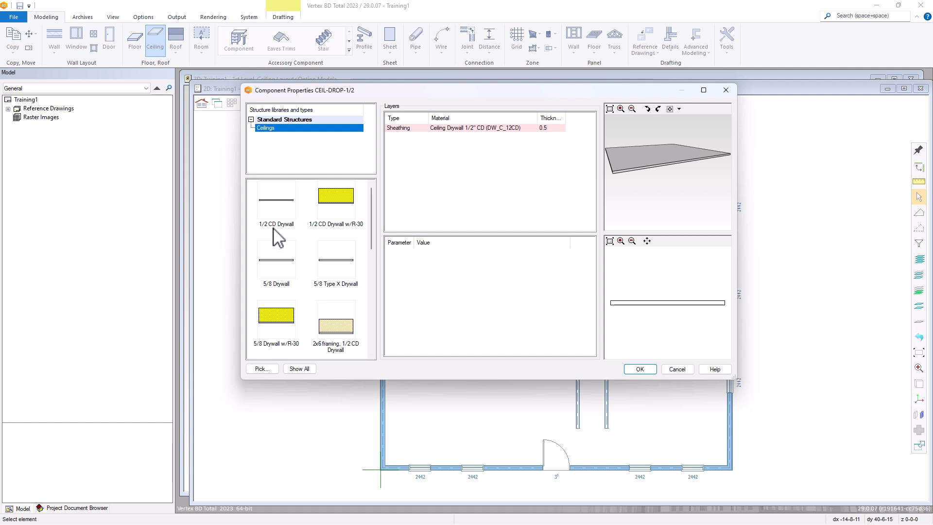
pyautogui.click(281, 210)
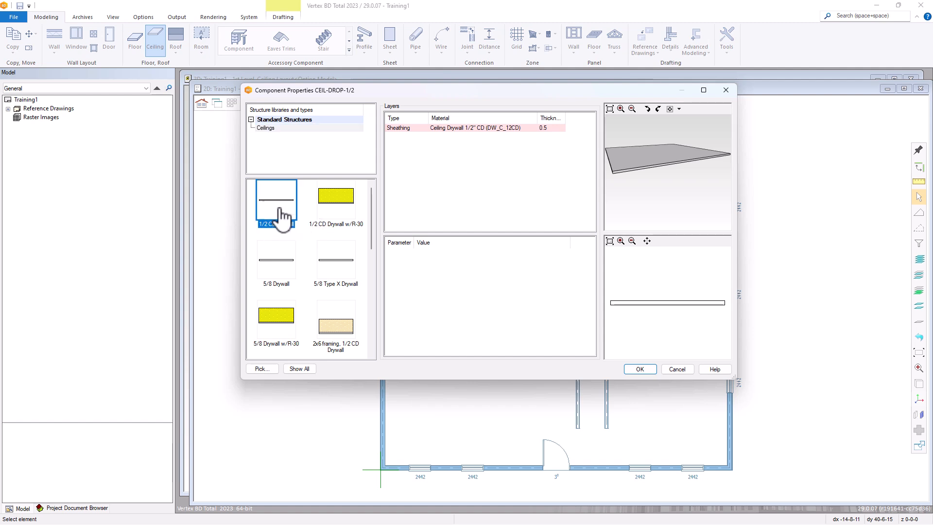
pyautogui.click(639, 369)
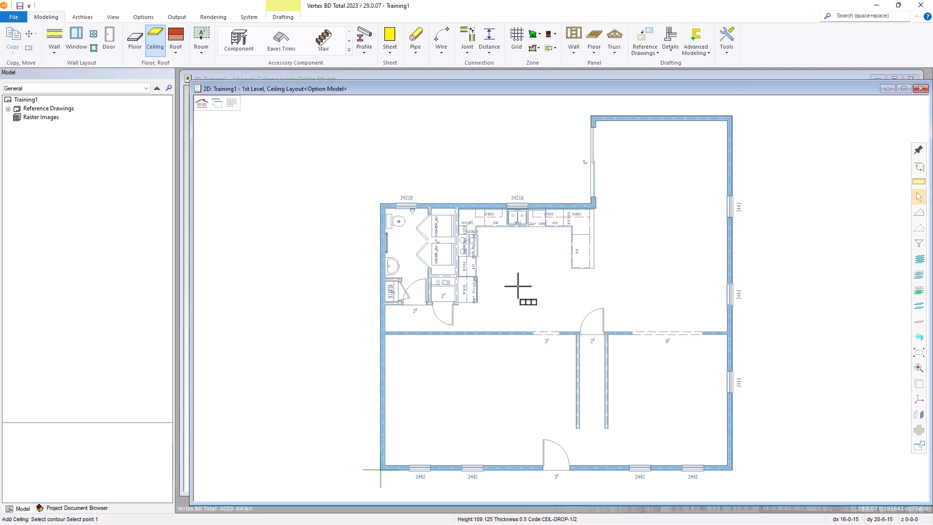
# Step: Set the ceiling's locating height to the 1st-Ceiling 3D level with an offset of 0
pyautogui.rightClick(507, 275)
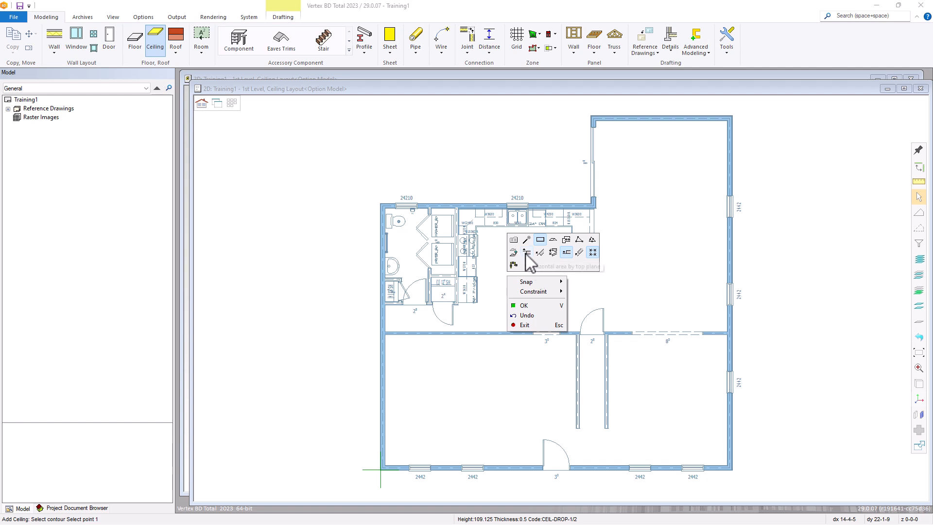
pyautogui.click(526, 253)
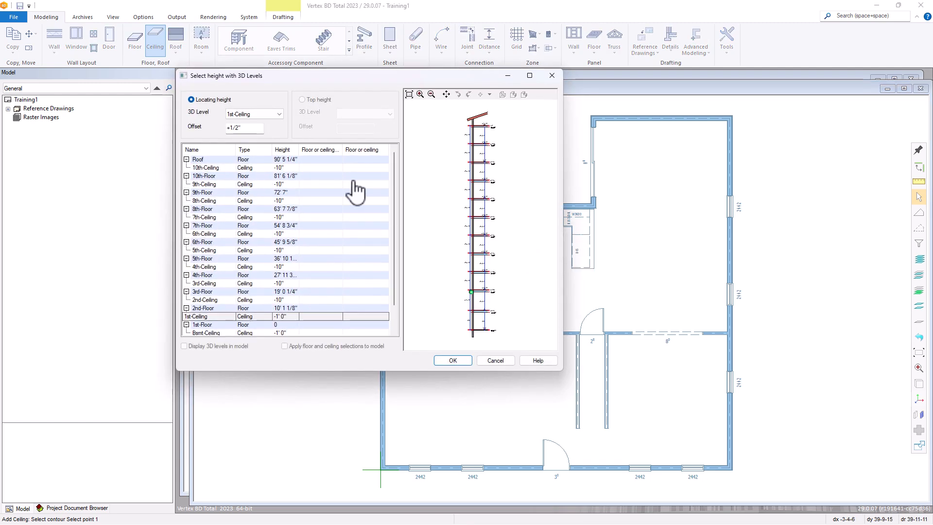
pyautogui.moveTo(258, 128); pyautogui.dragTo(226, 136)
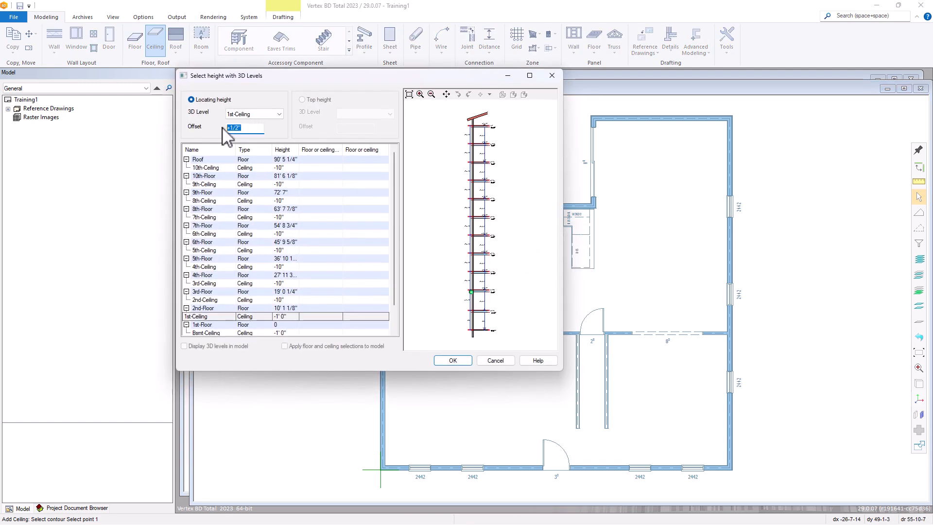
pyautogui.write('0')
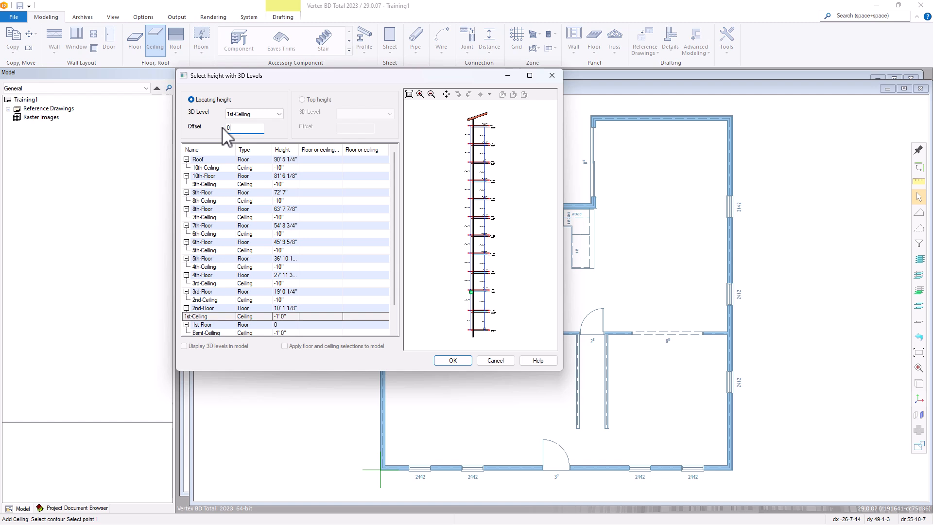
pyautogui.click(452, 360)
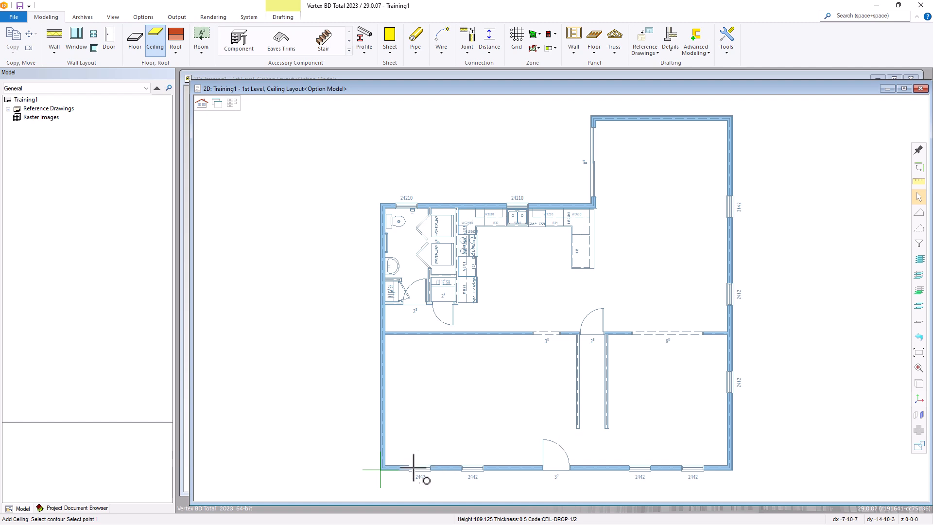
# Step: Start the ceiling contour at the front room's lower-left inner corner and run it up the exterior wall to the partition
pyautogui.scroll(8, 549, 316)
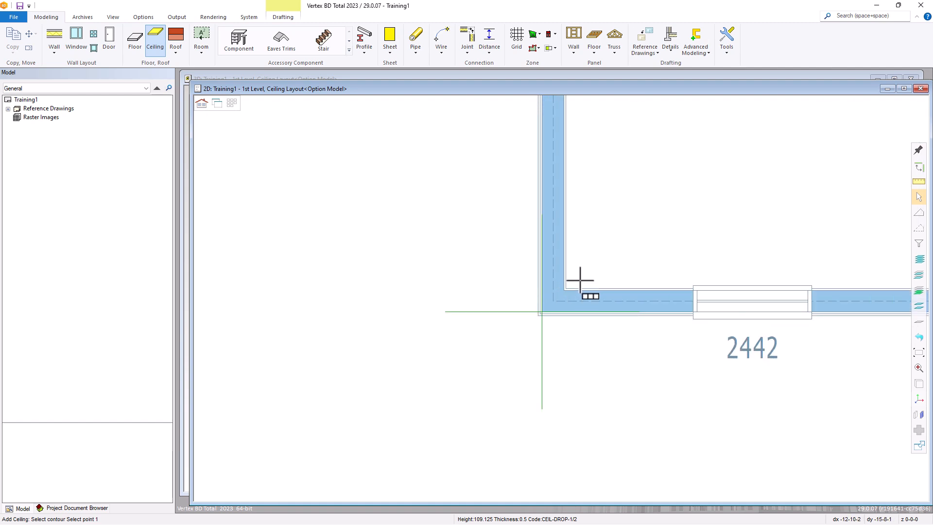
pyautogui.scroll(3, 571, 282)
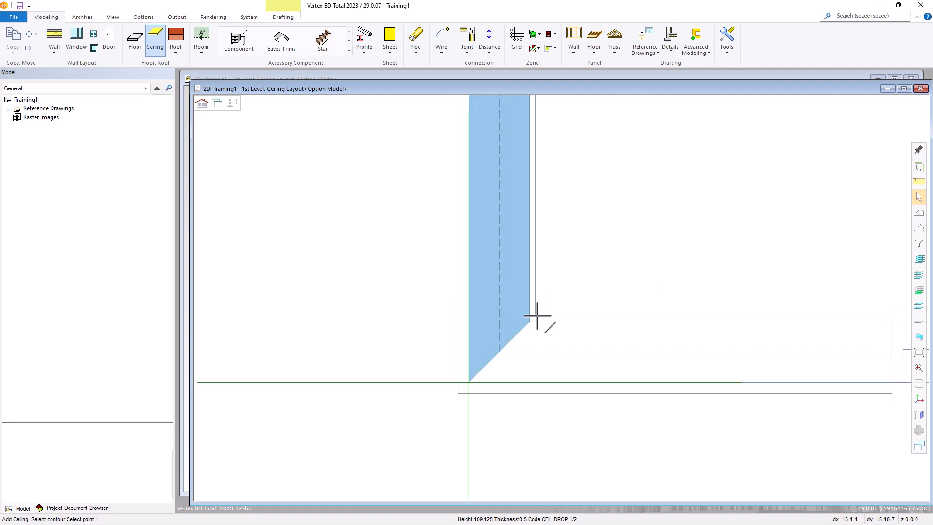
pyautogui.click(537, 316)
pyautogui.scroll(-5, 564, 292)
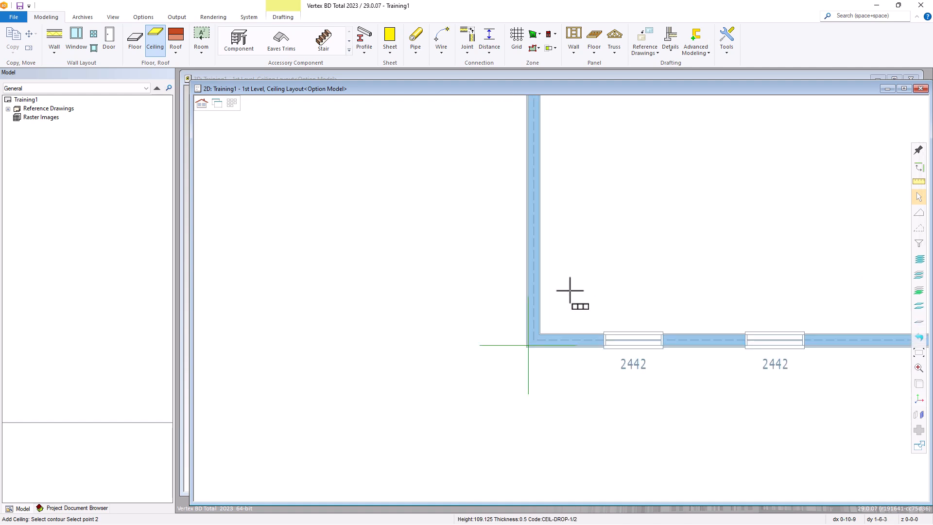
pyautogui.scroll(-3, 562, 264)
pyautogui.scroll(7, 558, 302)
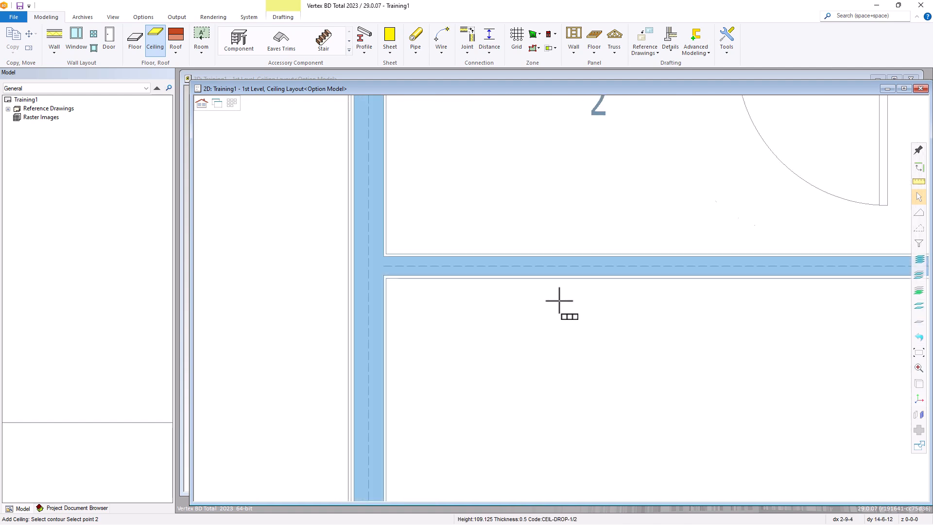
pyautogui.click(212, 259)
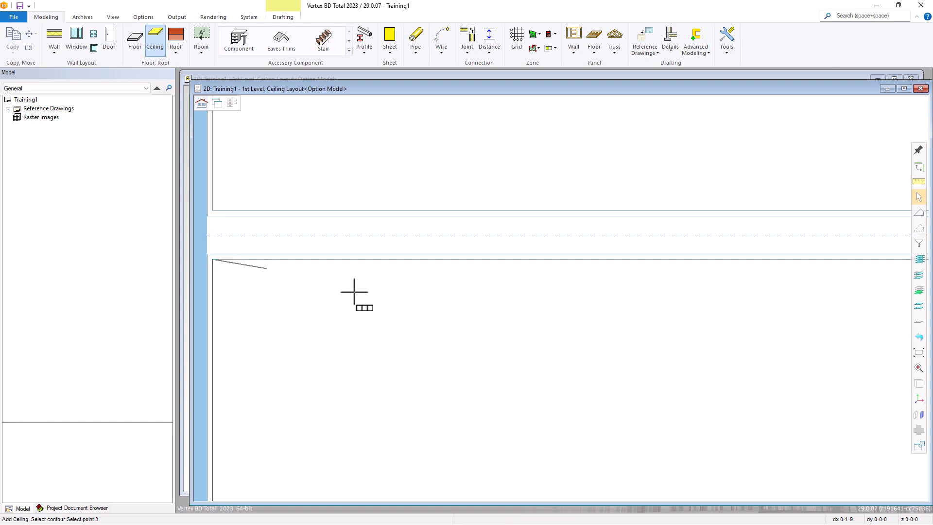
# Step: Extend the ceiling contour along the lower face of the partition to the left stairwell wall
pyautogui.scroll(-5, 729, 335)
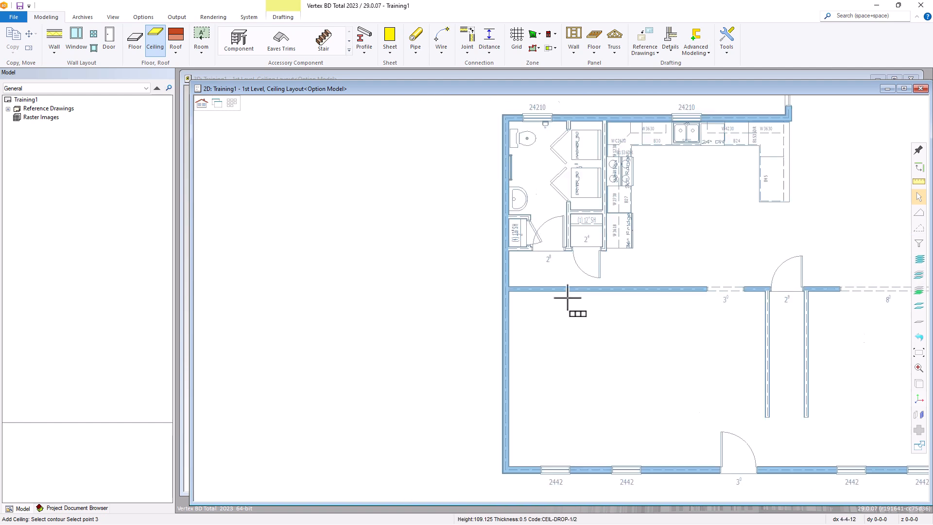
pyautogui.scroll(4, 675, 294)
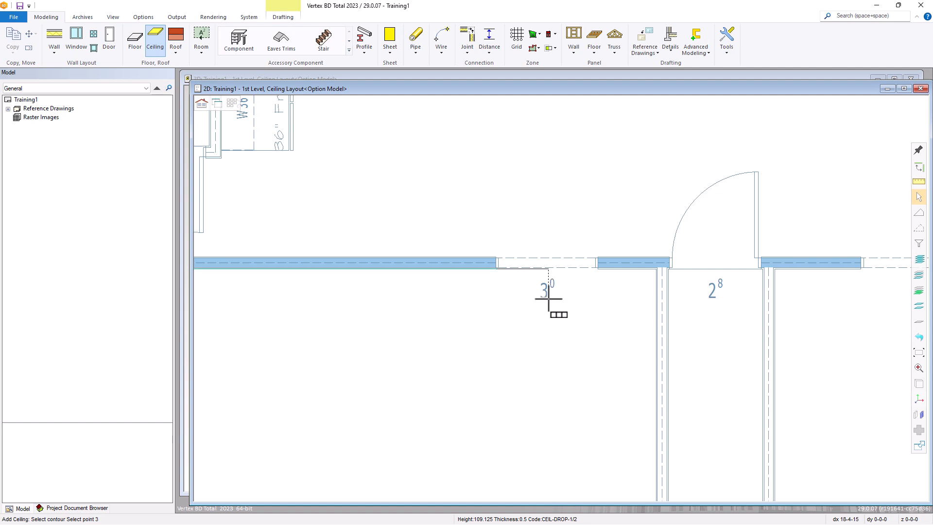
pyautogui.scroll(2, 651, 284)
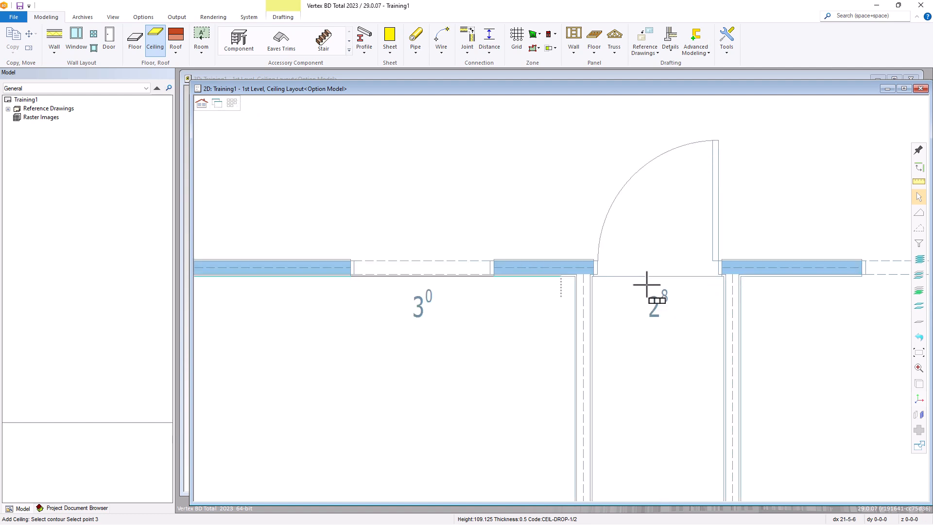
pyautogui.click(581, 269)
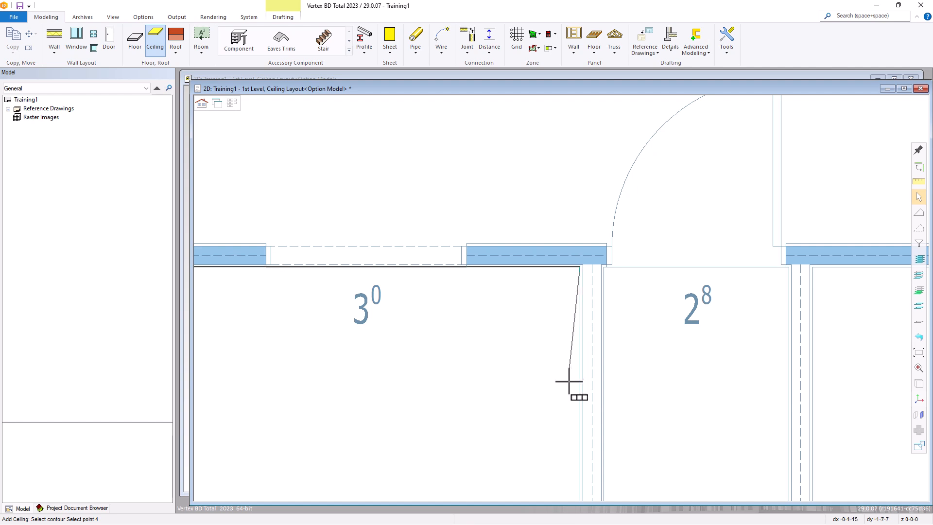
# Step: Trace the ceiling contour around the outside of both stairwell walls, down, across their open ends and back up to the partition
pyautogui.scroll(-6, 559, 301)
pyautogui.scroll(8, 560, 298)
pyautogui.scroll(1, 561, 298)
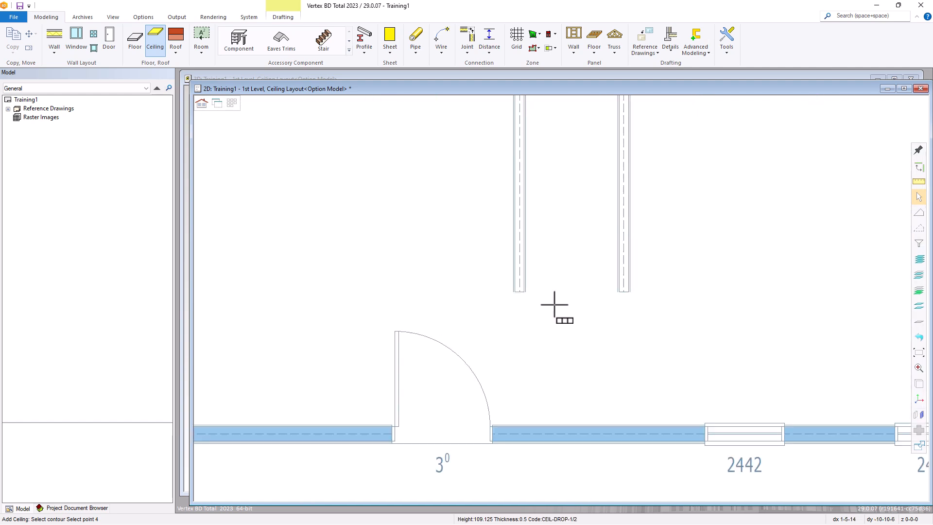
pyautogui.click(512, 293)
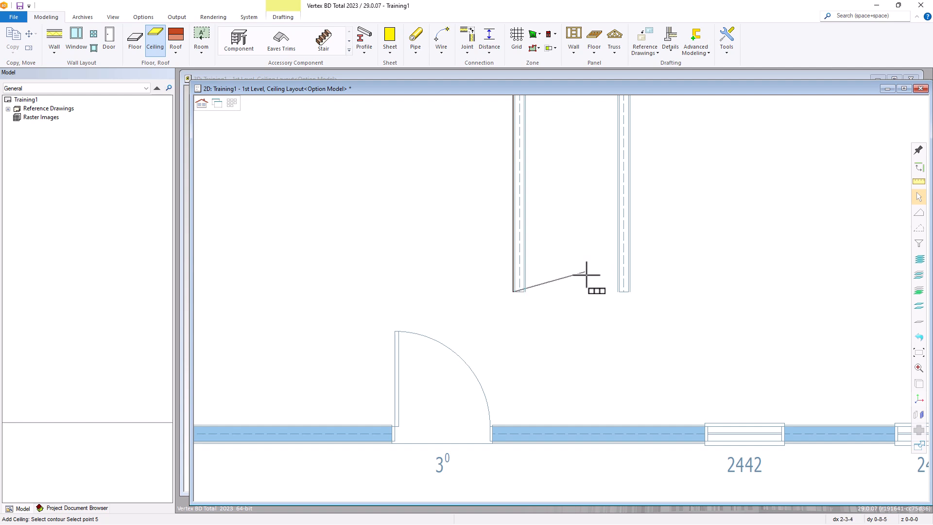
pyautogui.click(632, 293)
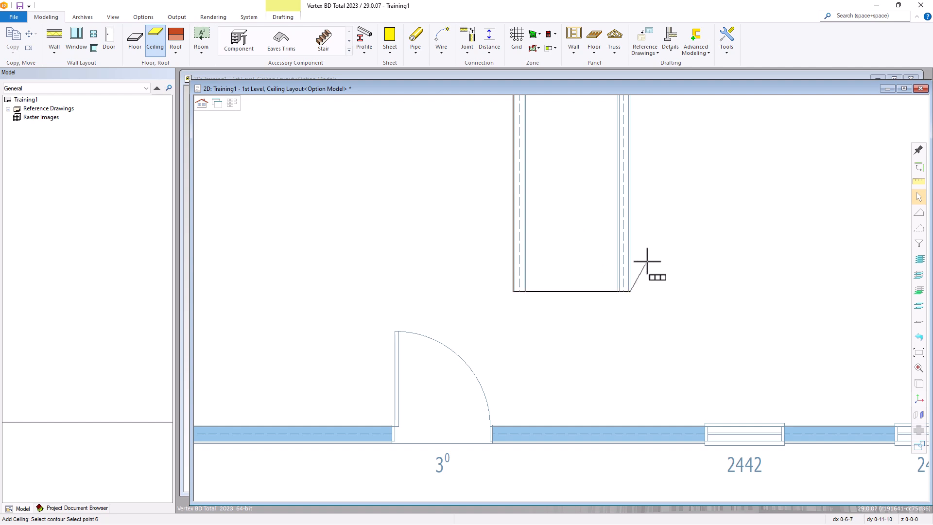
pyautogui.scroll(-3, 647, 261)
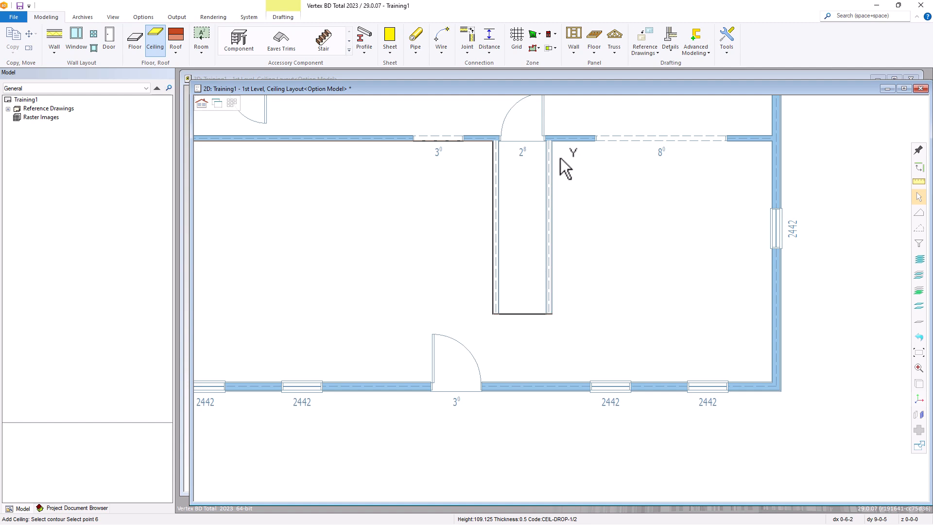
pyautogui.scroll(3, 561, 163)
pyautogui.click(538, 228)
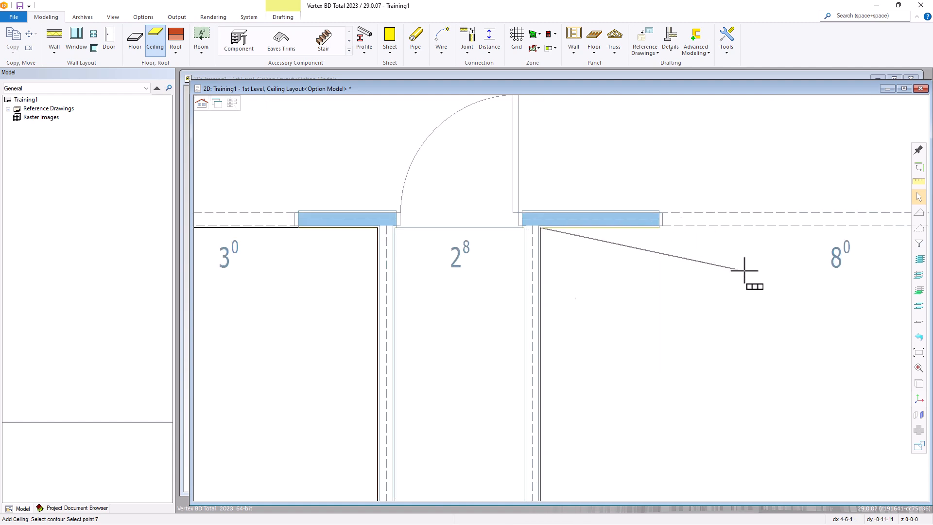
# Step: Continue the ceiling contour along the partition to the right exterior wall, then down to the front room's lower-right inner corner
pyautogui.scroll(-1, 743, 271)
pyautogui.click(846, 273)
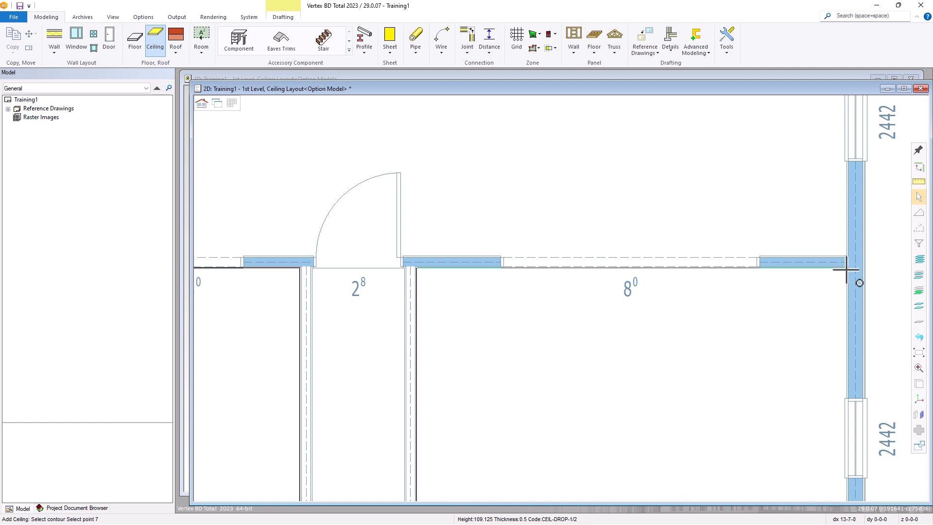
pyautogui.scroll(-4, 558, 306)
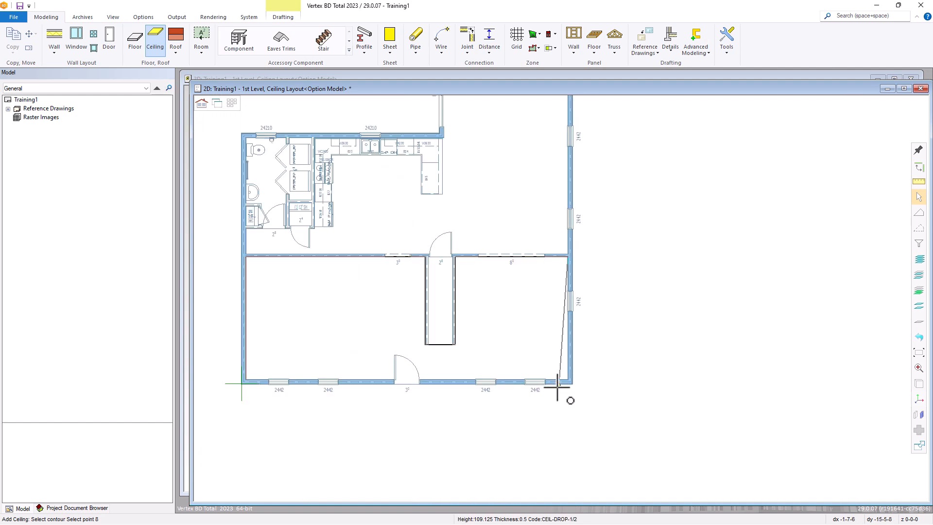
pyautogui.scroll(3, 558, 381)
pyautogui.scroll(3, 566, 290)
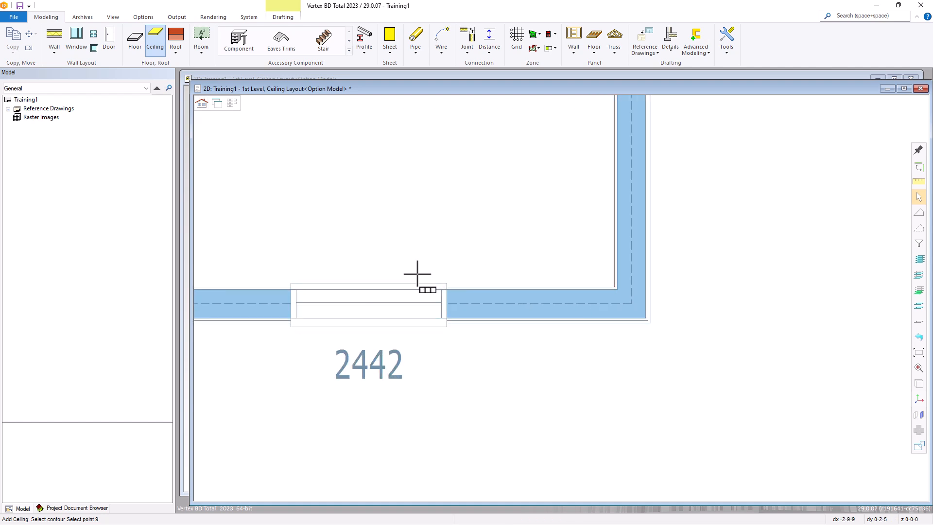
pyautogui.click(398, 268)
# Step: Close the contour at the front room's lower-left inner corner and create the drywall ceiling
pyautogui.scroll(-6, 560, 299)
pyautogui.scroll(-4, 560, 299)
pyautogui.scroll(7, 559, 302)
pyautogui.scroll(3, 554, 299)
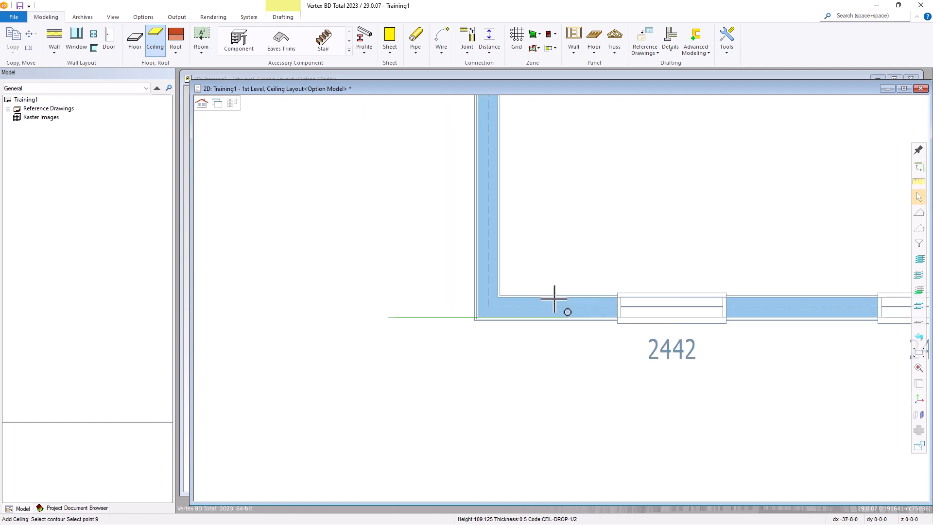
pyautogui.click(500, 293)
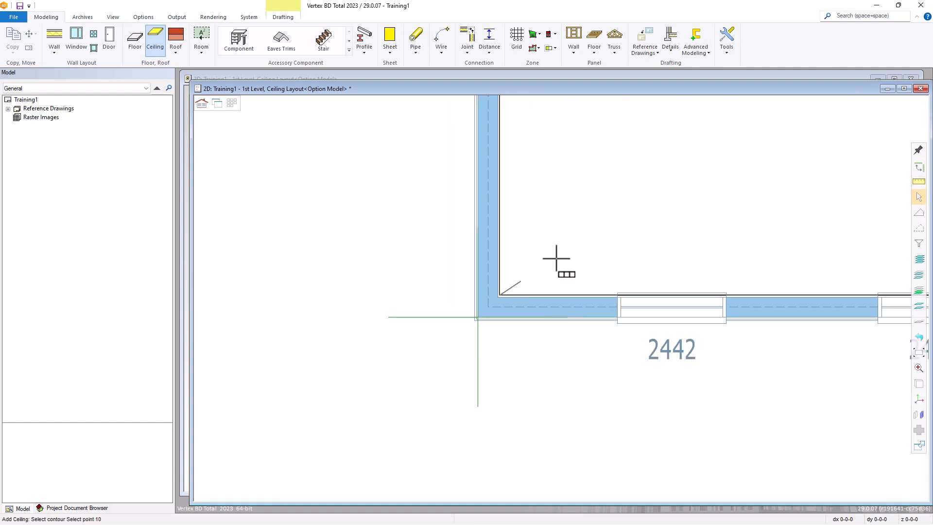
pyautogui.middleClick(599, 228)
# Step: Start a second ceiling contour above the partition at the left exterior wall, running up to and along the bathroom and closet wall
pyautogui.scroll(-6, 563, 296)
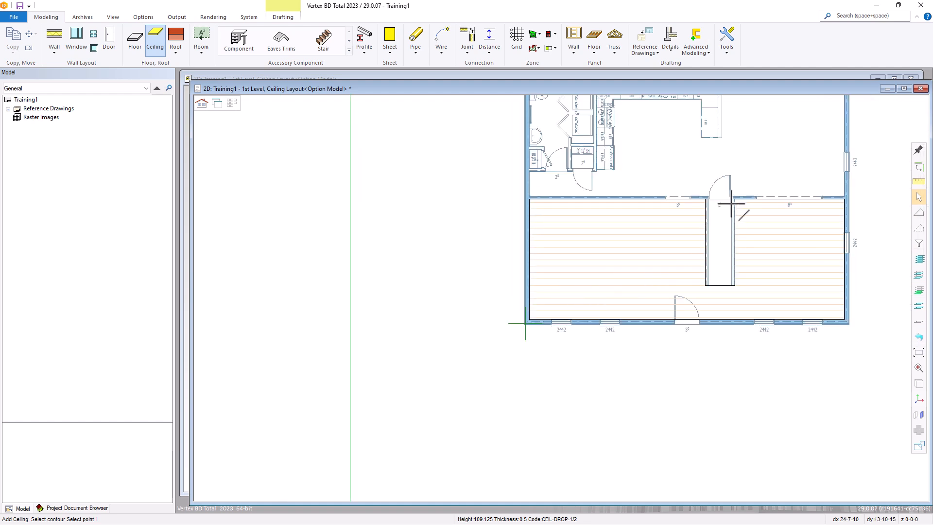
pyautogui.scroll(-1, 742, 175)
pyautogui.scroll(2, 537, 289)
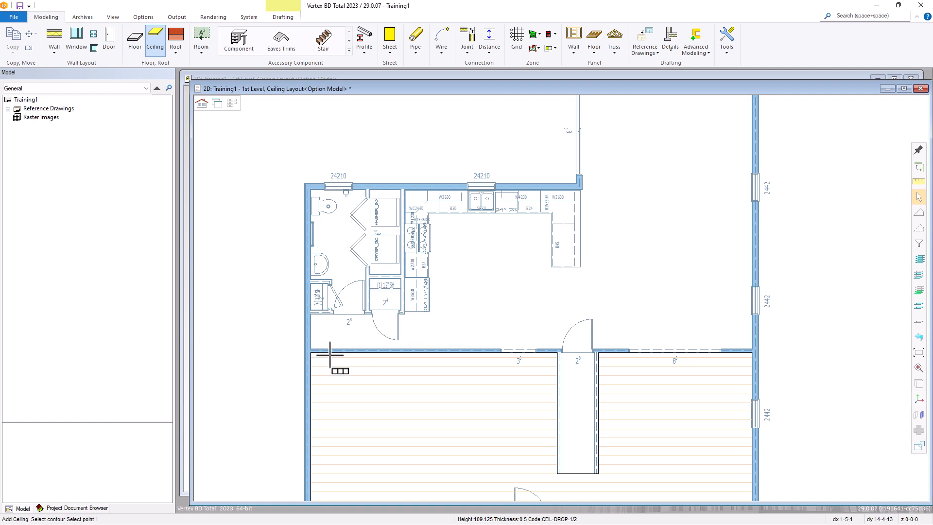
pyautogui.scroll(3, 562, 298)
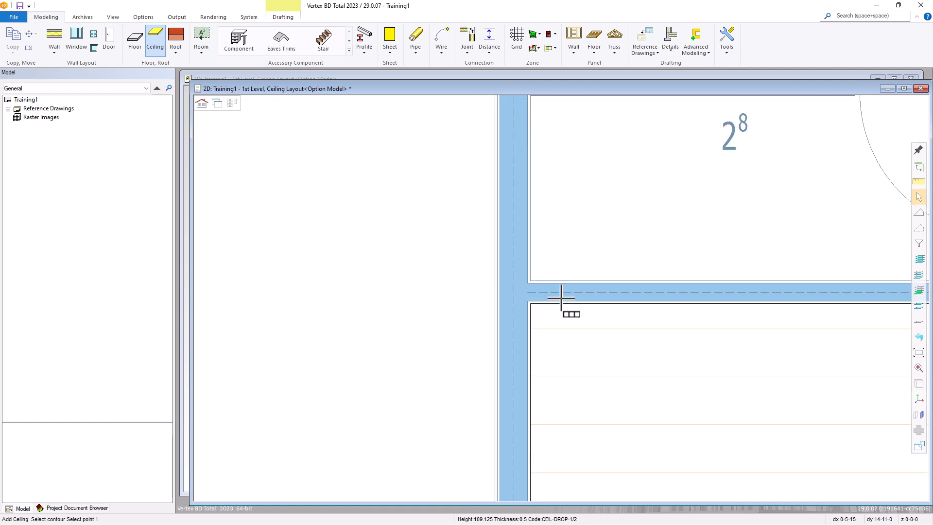
pyautogui.click(531, 280)
pyautogui.scroll(-3, 576, 183)
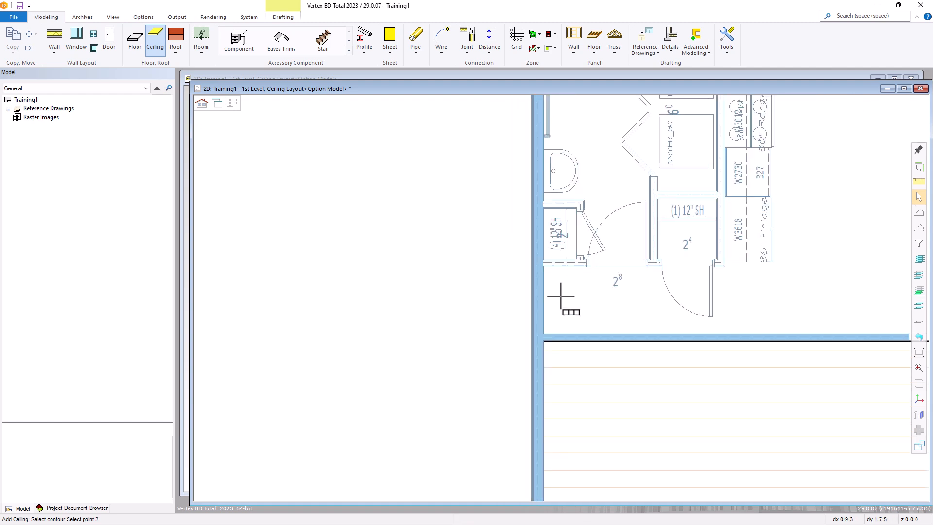
pyautogui.scroll(2, 561, 285)
pyautogui.click(528, 263)
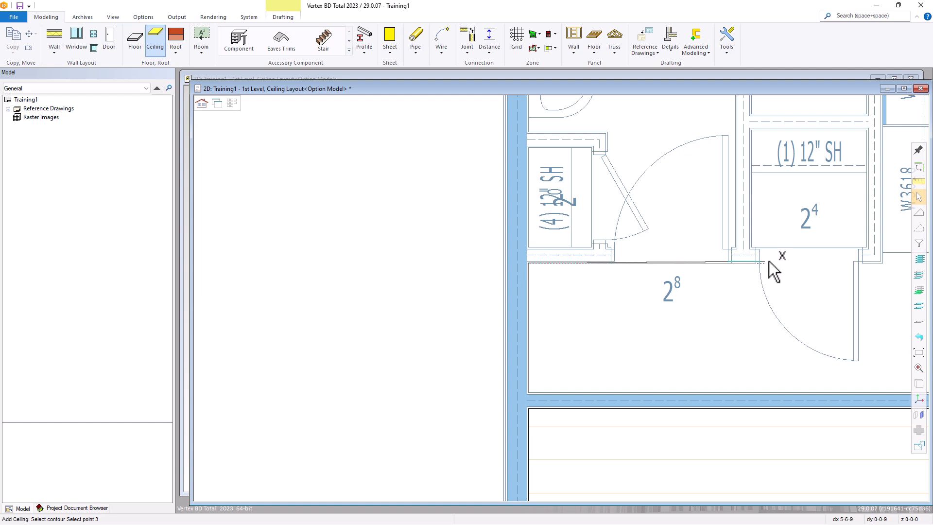
pyautogui.click(886, 263)
# Step: Run the second ceiling contour up the kitchen's left wall and along the rear wall to the corner below the sliding door
pyautogui.scroll(-3, 885, 261)
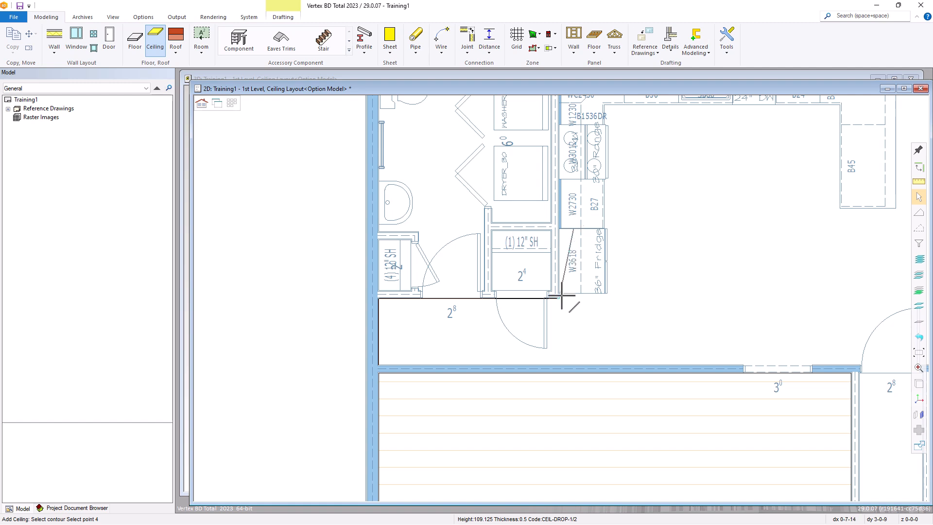
pyautogui.scroll(-1, 559, 218)
pyautogui.scroll(2, 552, 185)
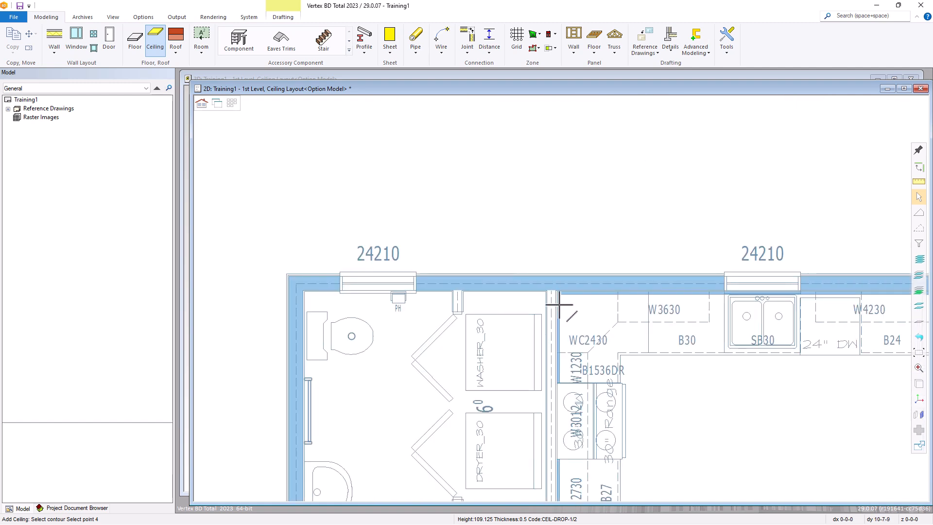
pyautogui.scroll(3, 563, 316)
pyautogui.click(553, 248)
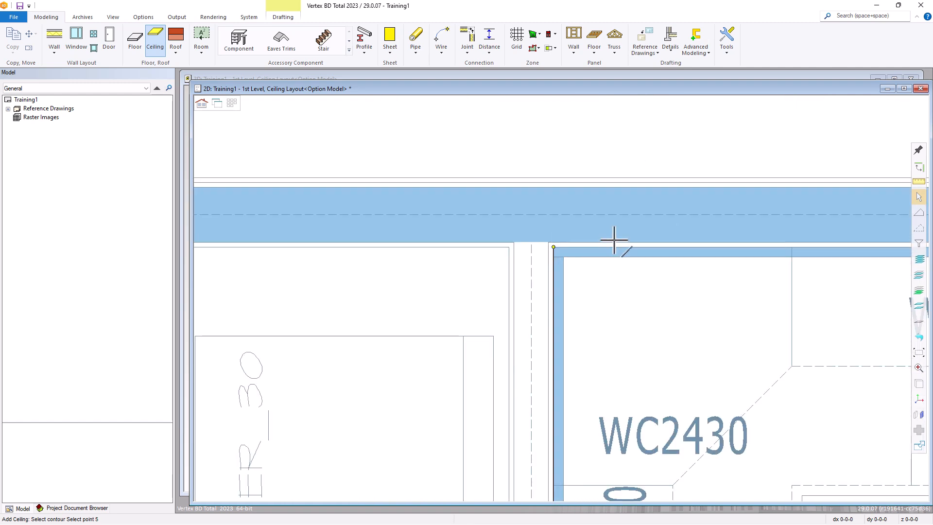
pyautogui.scroll(-3, 766, 265)
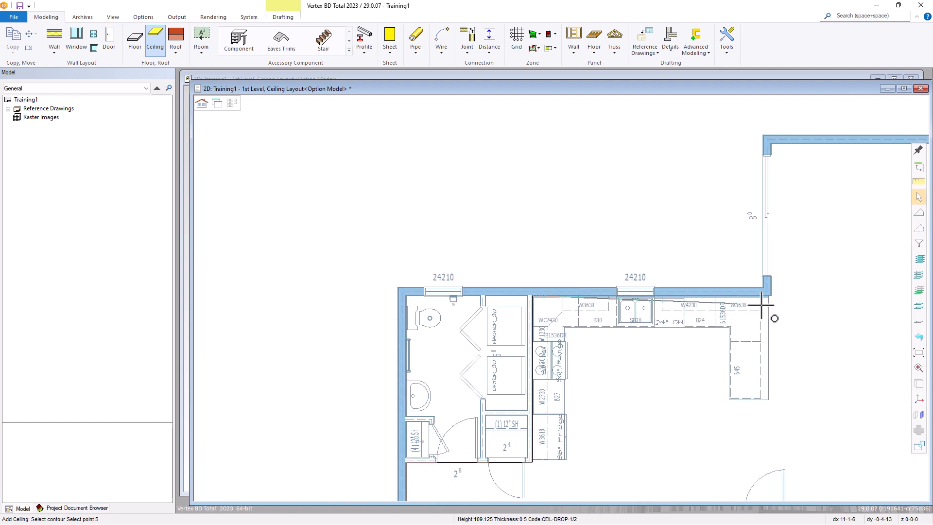
pyautogui.scroll(5, 769, 296)
pyautogui.click(578, 301)
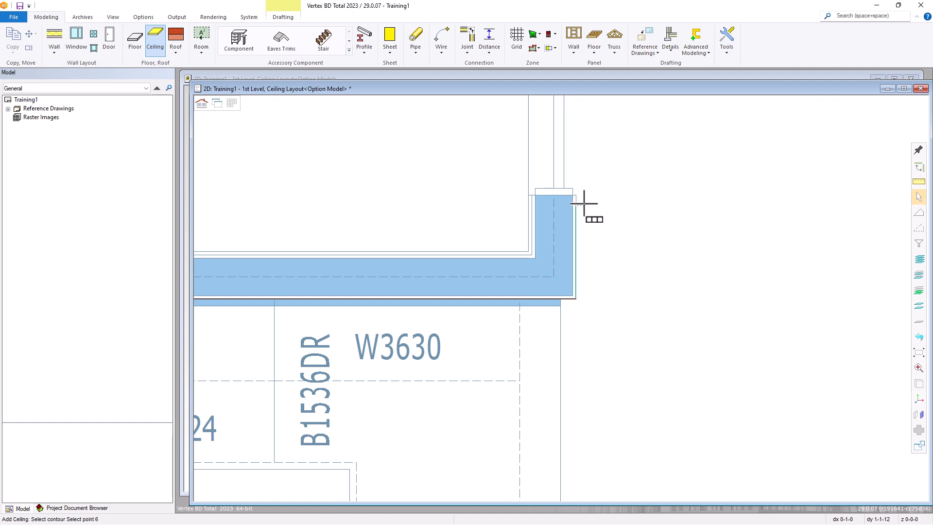
# Step: Extend the second ceiling contour up past the sliding door and across the rear wall to the upper-right inner corner
pyautogui.scroll(-3, 563, 312)
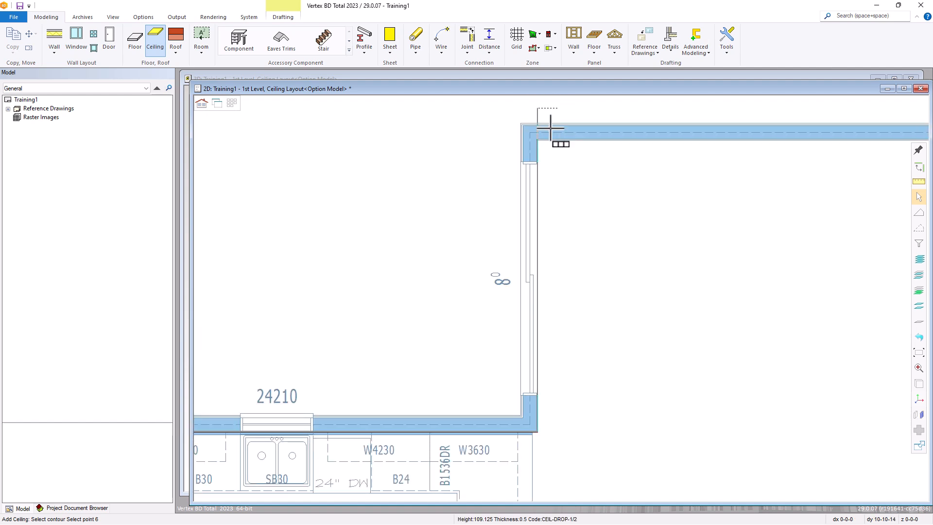
pyautogui.scroll(4, 556, 117)
pyautogui.click(524, 264)
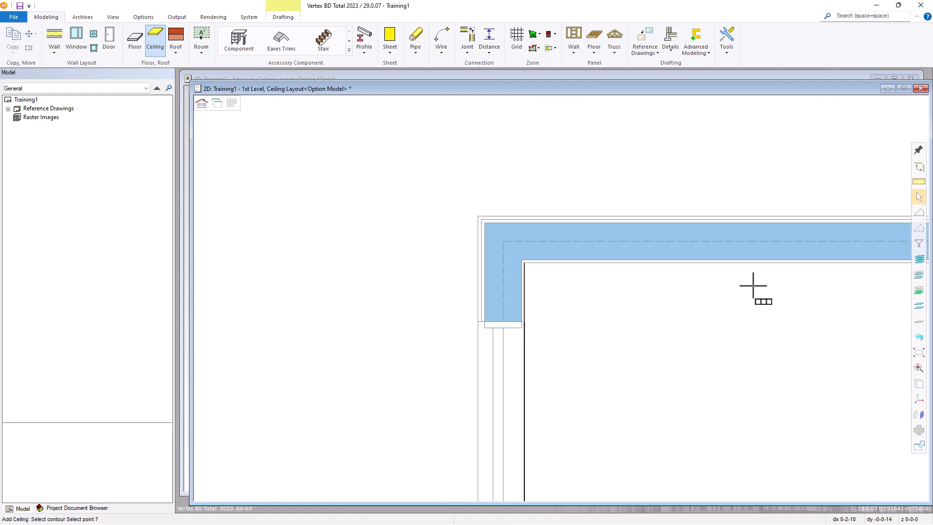
pyautogui.scroll(-3, 559, 296)
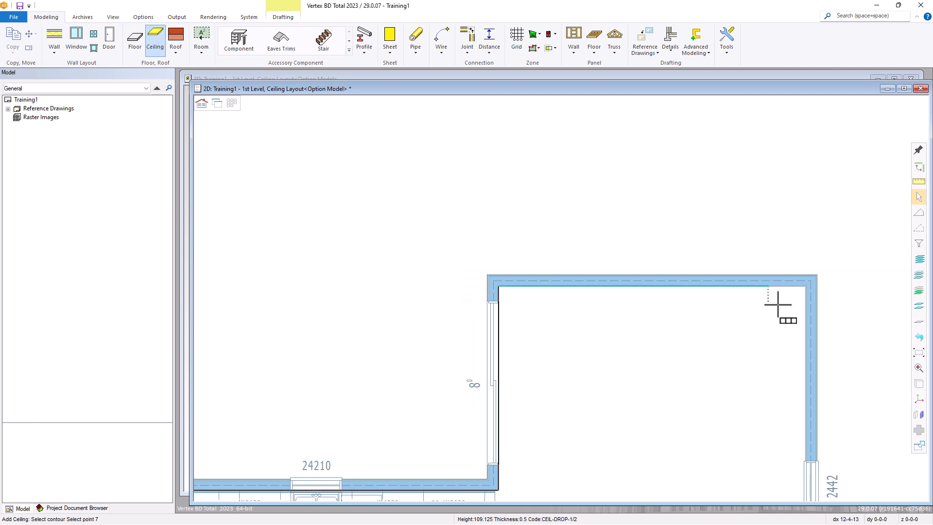
pyautogui.scroll(3, 801, 302)
pyautogui.click(570, 282)
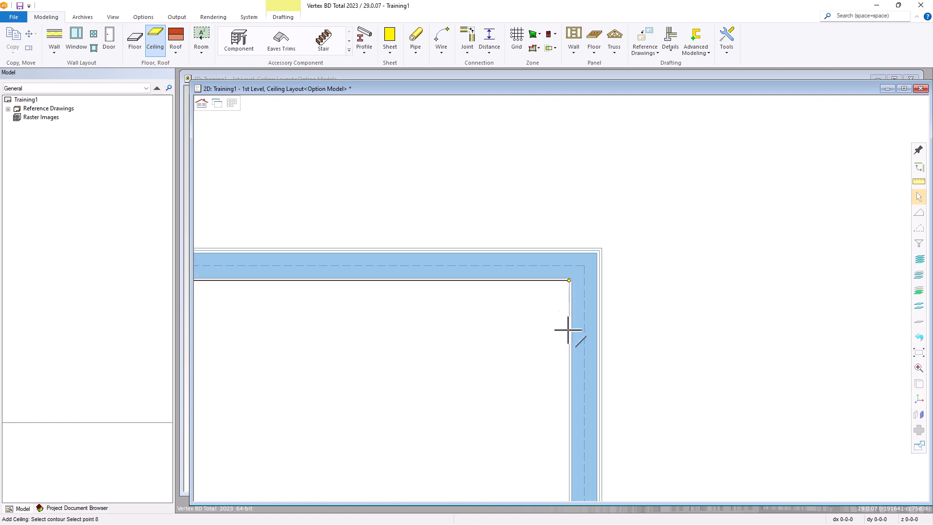
# Step: Extend the second ceiling contour down the right exterior wall to the inner corner just above the partition
pyautogui.scroll(-3, 558, 392)
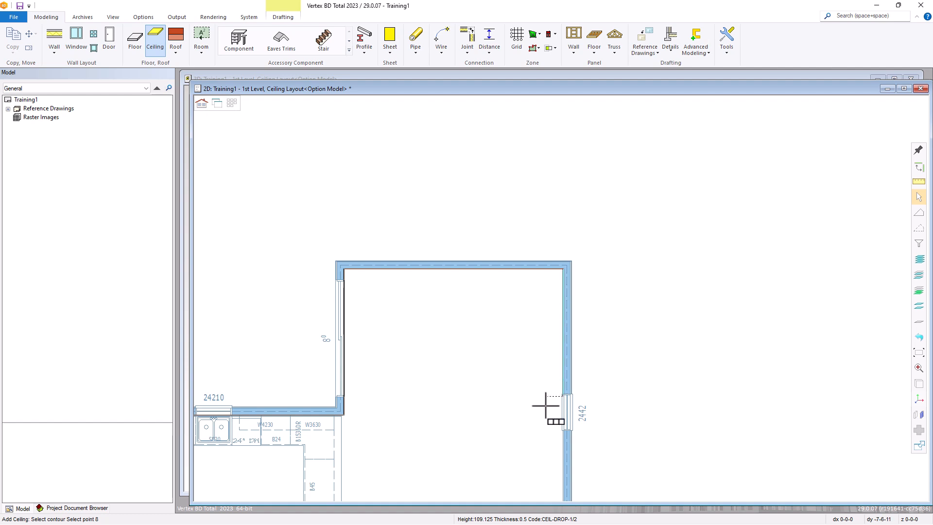
pyautogui.scroll(-3, 558, 308)
pyautogui.scroll(3, 561, 299)
pyautogui.scroll(4, 561, 299)
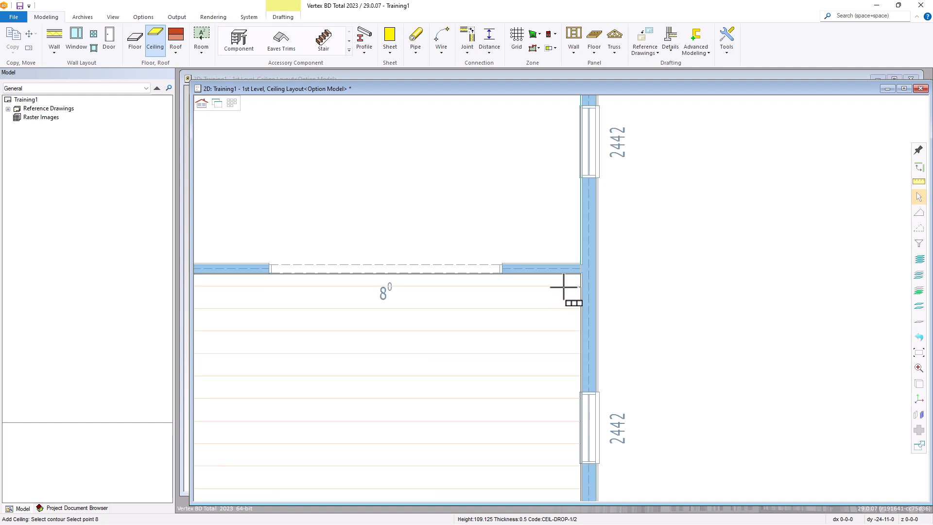
pyautogui.click(596, 252)
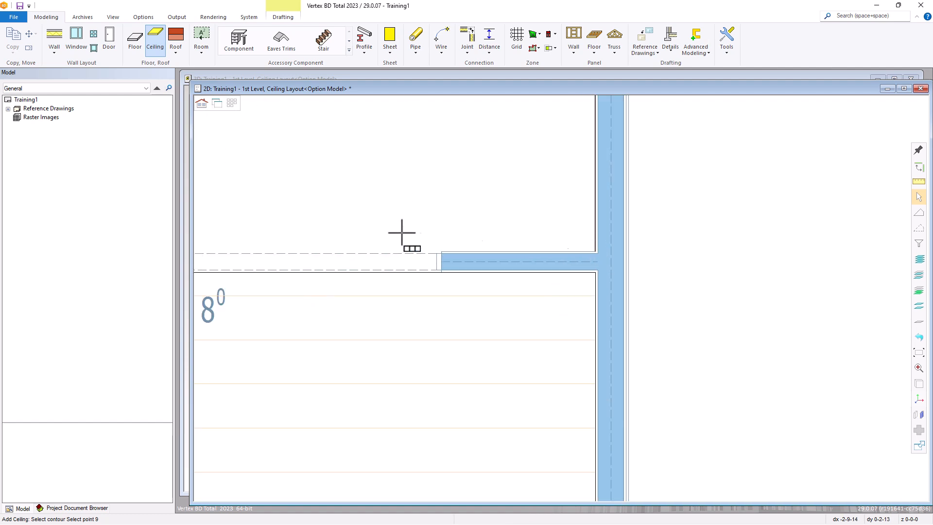
# Step: Run the contour along the partition back to the left exterior wall's inner corner and create the rear drywall ceiling
pyautogui.scroll(-3, 552, 298)
pyautogui.scroll(-2, 544, 295)
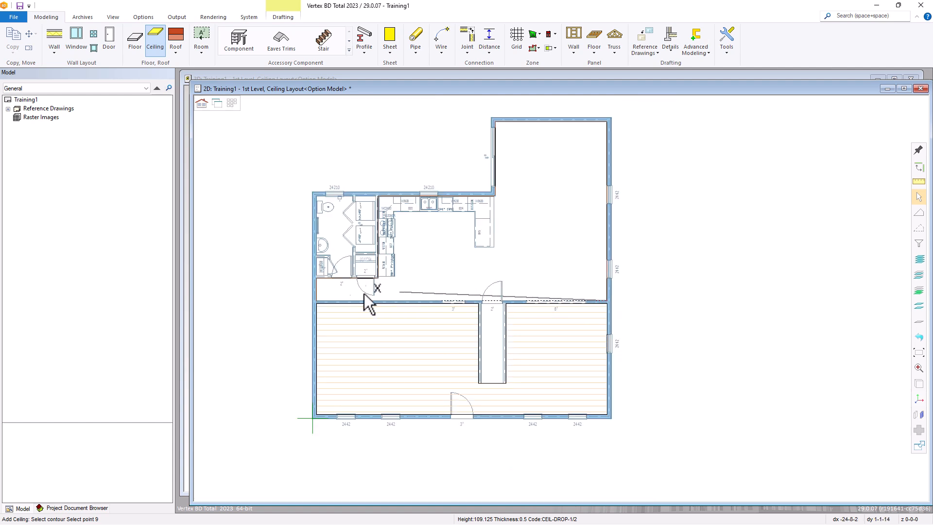
pyautogui.scroll(5, 317, 301)
pyautogui.scroll(2, 554, 294)
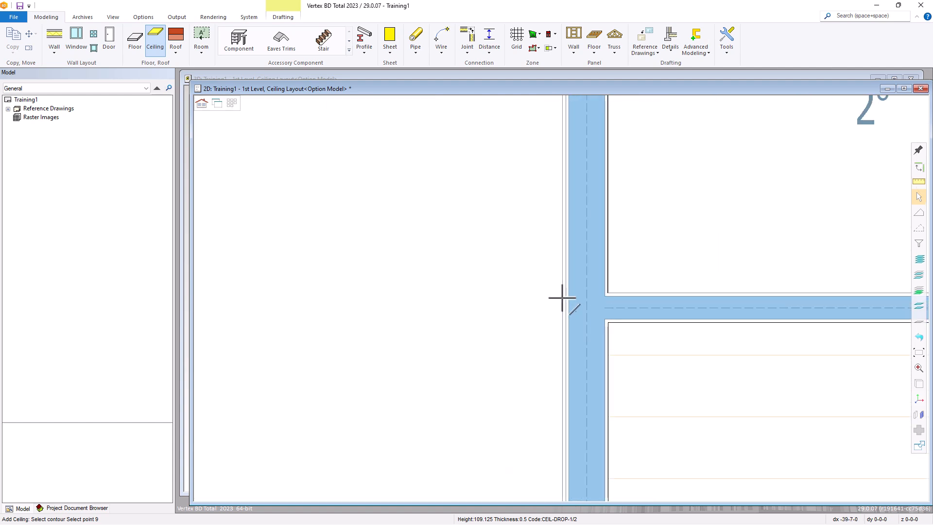
pyautogui.click(608, 293)
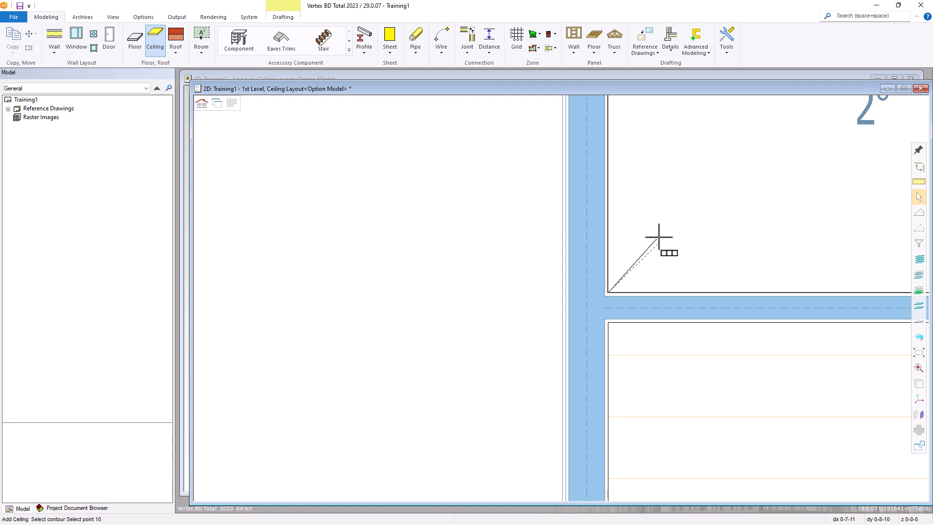
pyautogui.middleClick(659, 237)
# Step: Add a rectangular ceiling over the closet with one 12" shelf, using its upper-left and lower-right inner corners
pyautogui.scroll(-7, 567, 297)
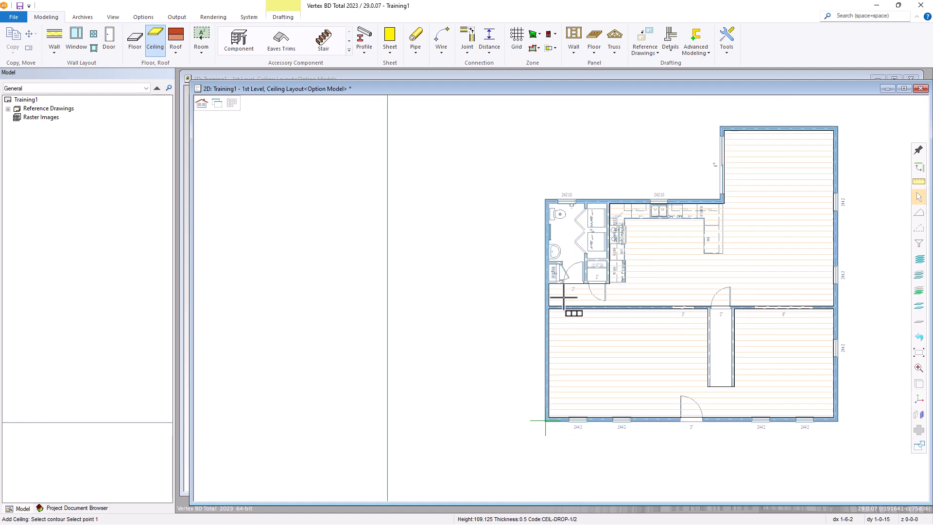
pyautogui.scroll(3, 658, 282)
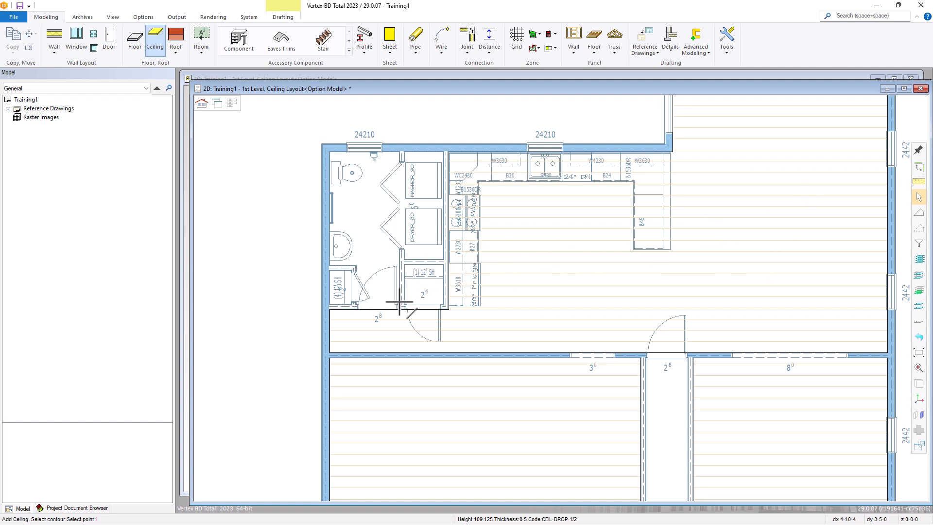
pyautogui.scroll(4, 404, 291)
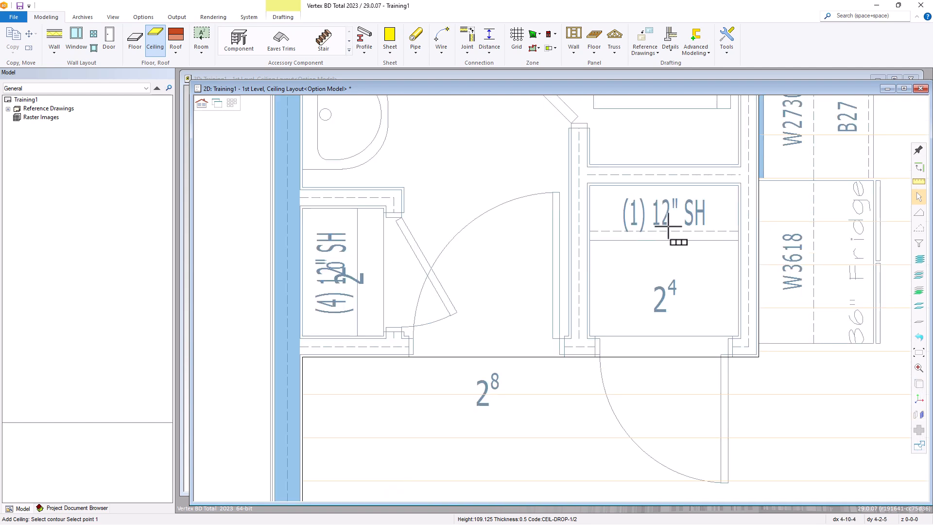
pyautogui.click(592, 187)
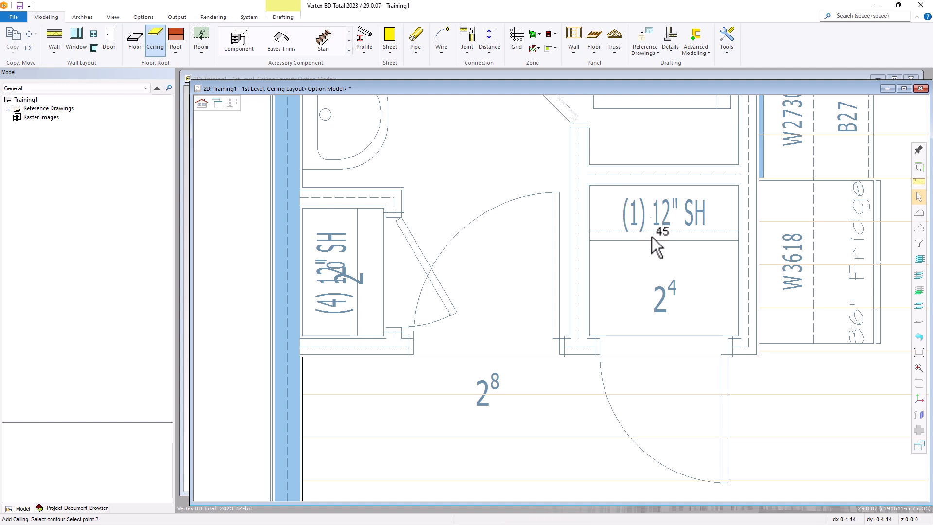
pyautogui.click(737, 334)
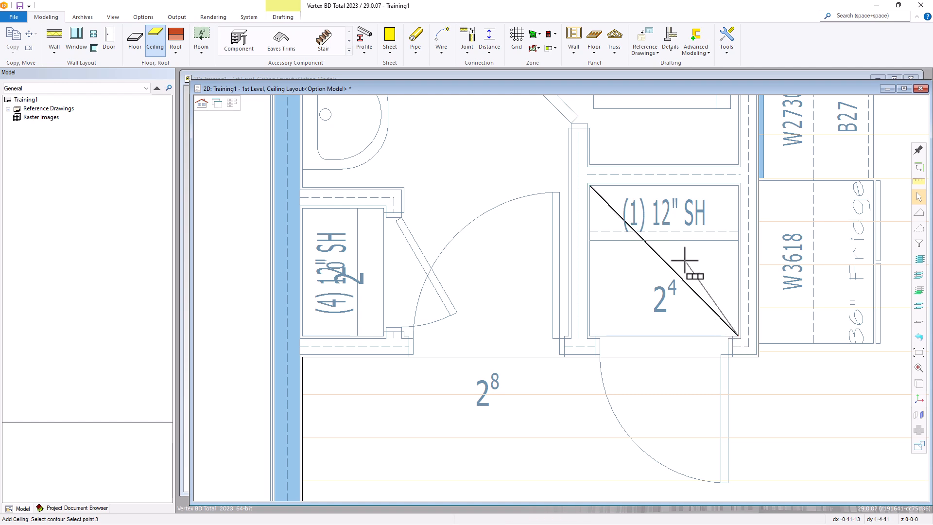
pyautogui.press('Return')
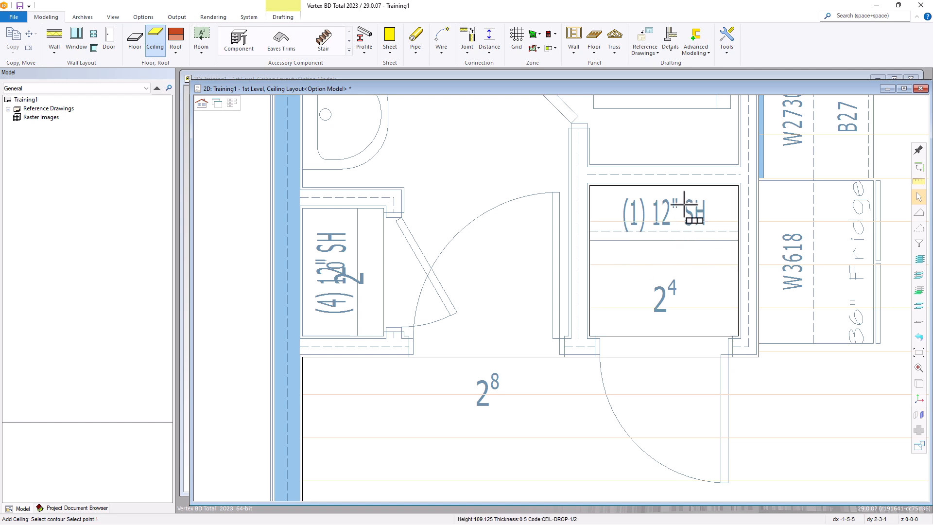
# Step: Add a rectangular ceiling over the small bathroom closet with four 12" shelves, using its opposite inner corners
pyautogui.click(383, 209)
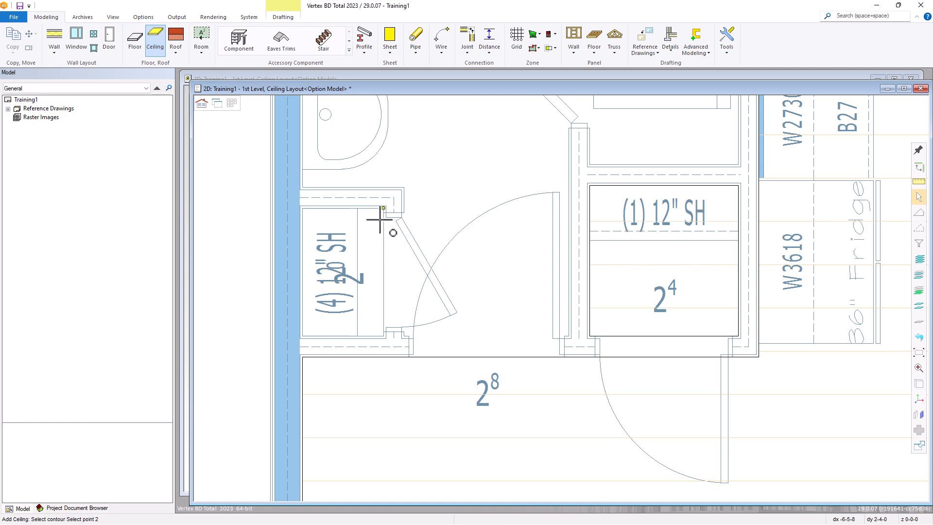
pyautogui.click(308, 334)
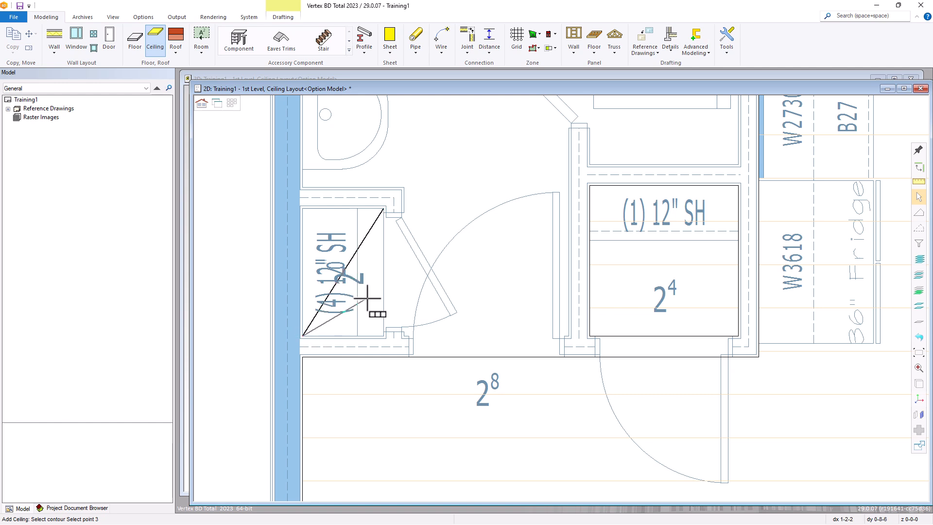
pyautogui.press('Return')
# Step: Add a rectangular ceiling over the washer and dryer closet, from its upper-left to its lower-right inner corner
pyautogui.scroll(-3, 547, 270)
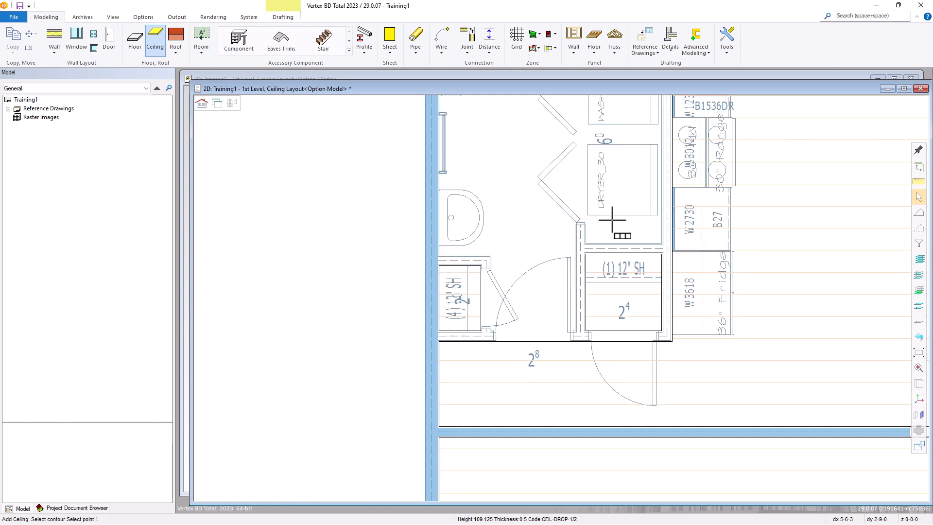
pyautogui.scroll(3, 564, 286)
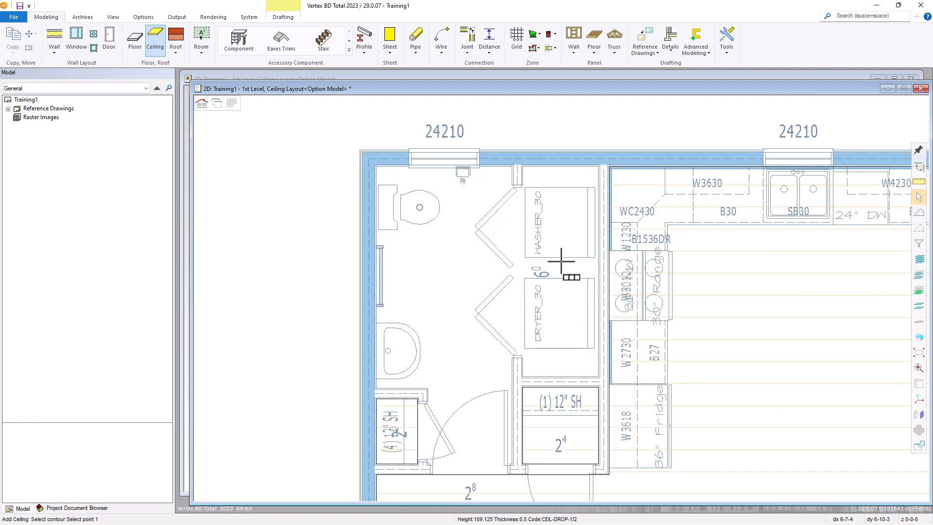
pyautogui.click(525, 168)
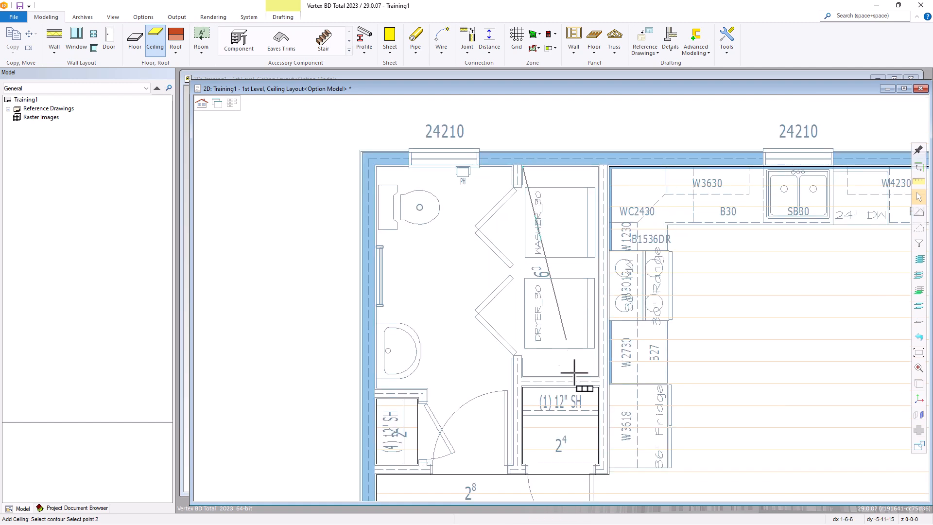
pyautogui.scroll(4, 598, 383)
pyautogui.click(575, 296)
pyautogui.click(530, 269)
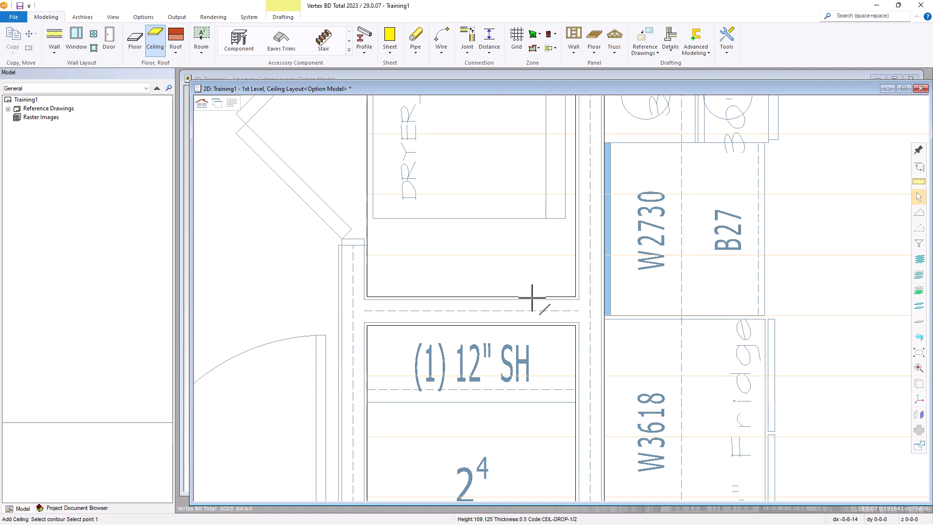
# Step: Start the bathroom ceiling contour beside the entry door, running up and around the small closet to the left exterior wall
pyautogui.scroll(-5, 532, 299)
pyautogui.scroll(6, 515, 330)
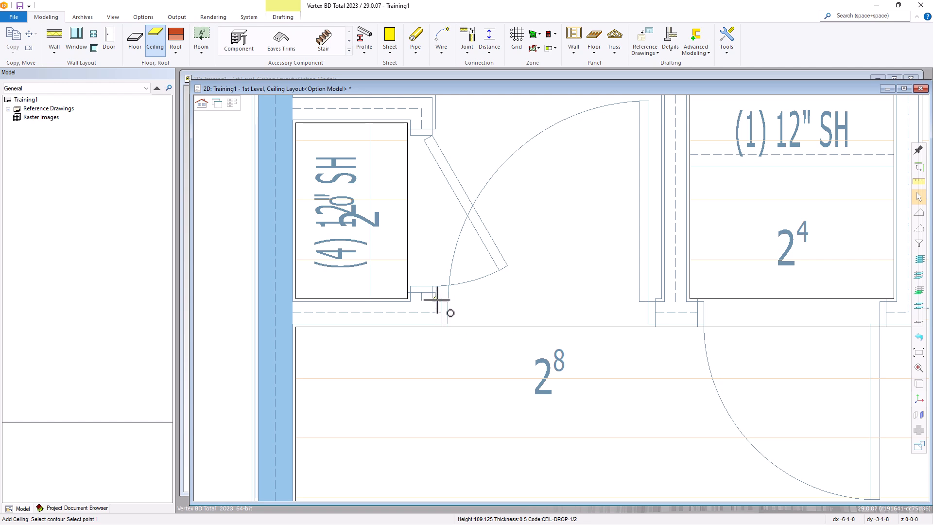
pyautogui.click(437, 300)
pyautogui.scroll(-2, 442, 148)
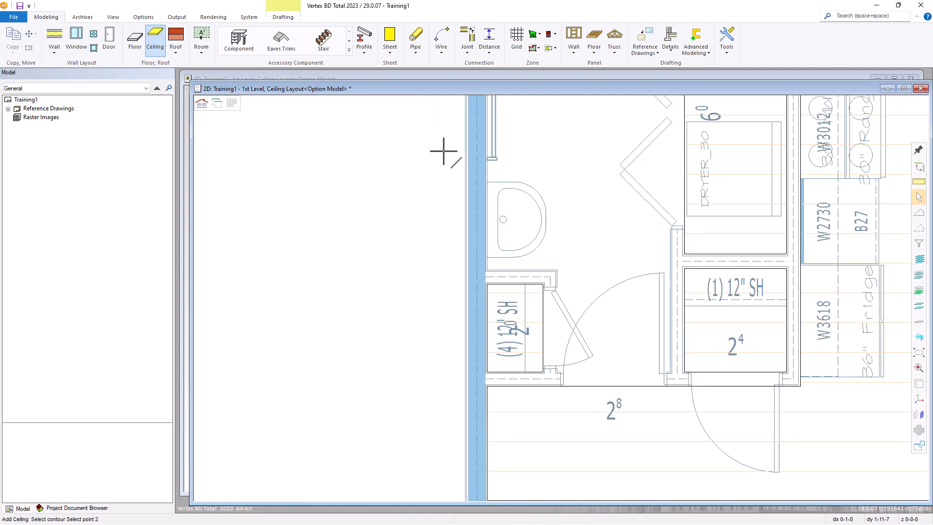
pyautogui.scroll(2, 559, 284)
pyautogui.click(562, 280)
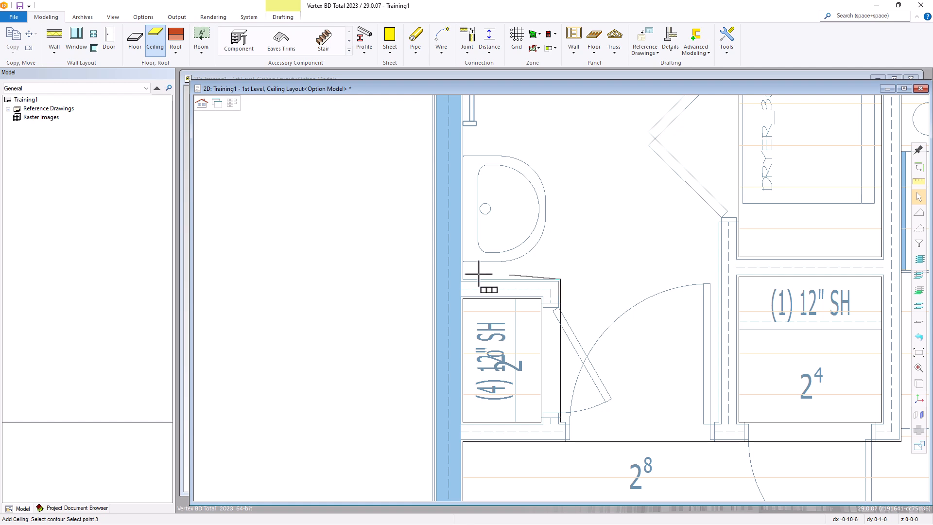
pyautogui.click(463, 279)
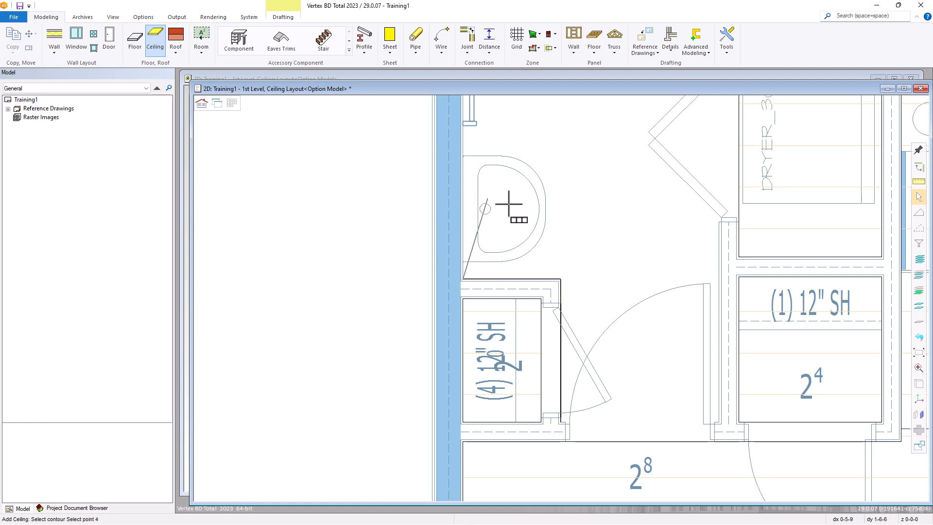
# Step: Extend the bathroom contour up the left exterior wall and along the rear wall to the laundry closet partition
pyautogui.scroll(-3, 542, 158)
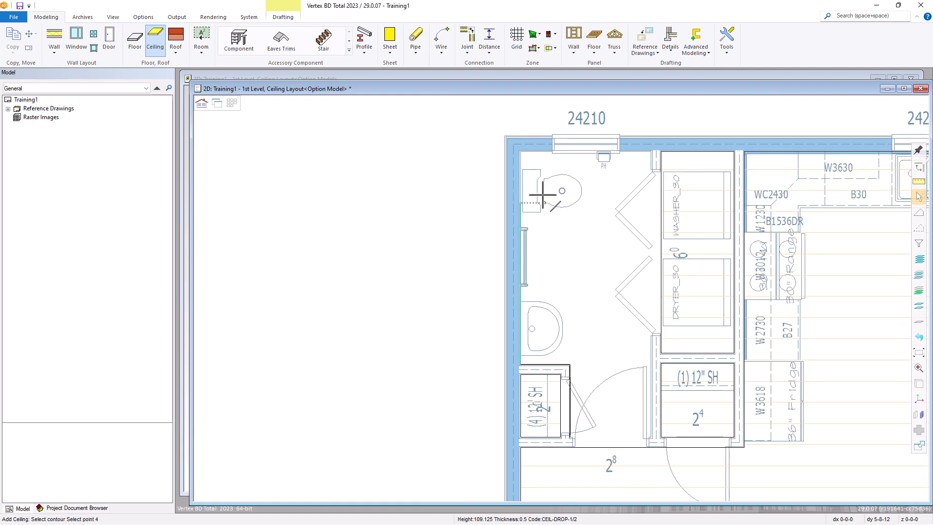
pyautogui.scroll(4, 546, 194)
pyautogui.click(520, 223)
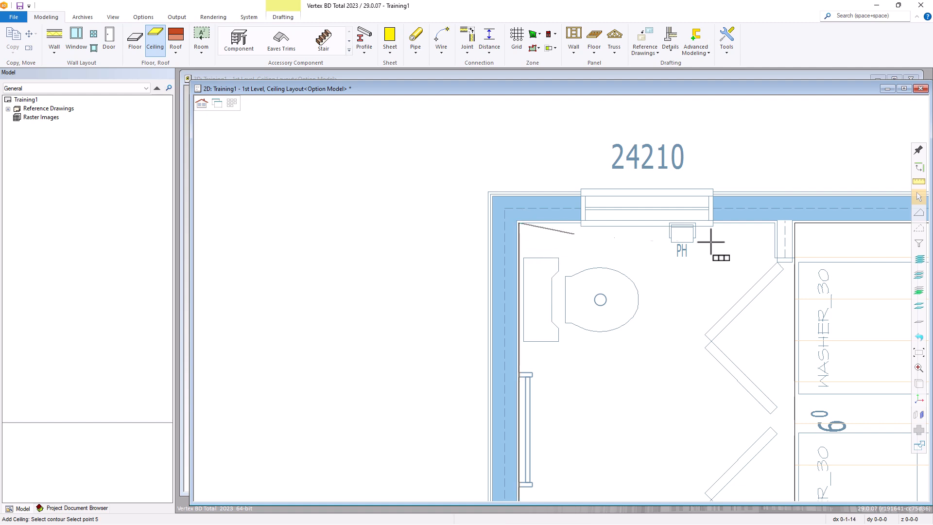
pyautogui.click(776, 224)
# Step: Run the bathroom contour down the laundry partition and back along the door wall to its start, and create the ceiling
pyautogui.scroll(-3, 561, 298)
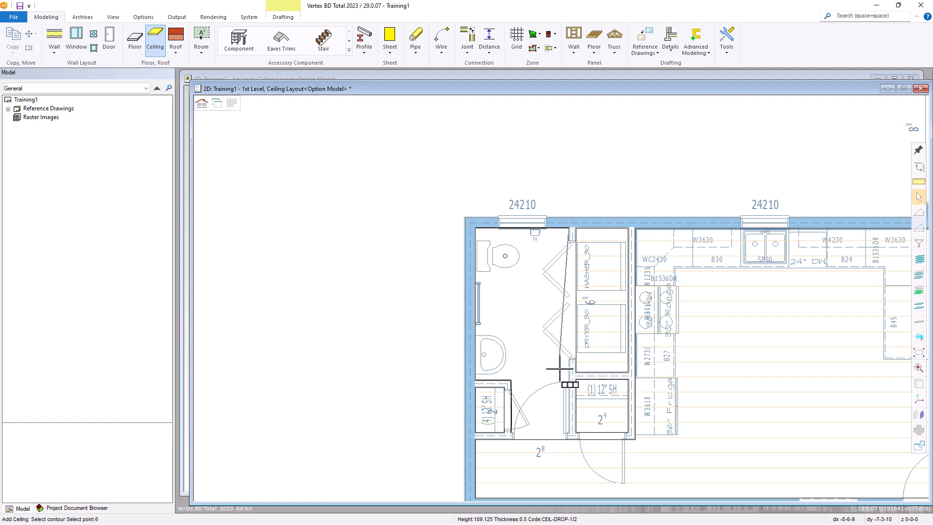
pyautogui.scroll(4, 567, 402)
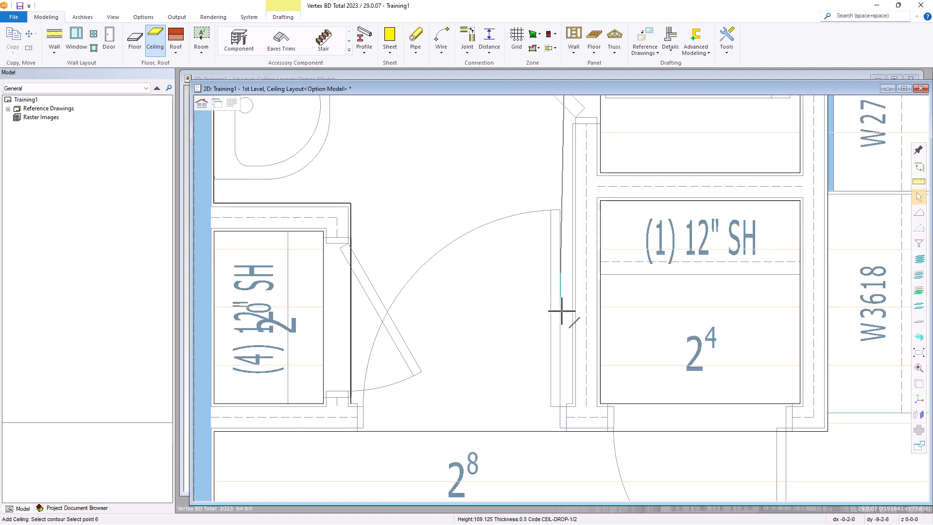
pyautogui.click(560, 405)
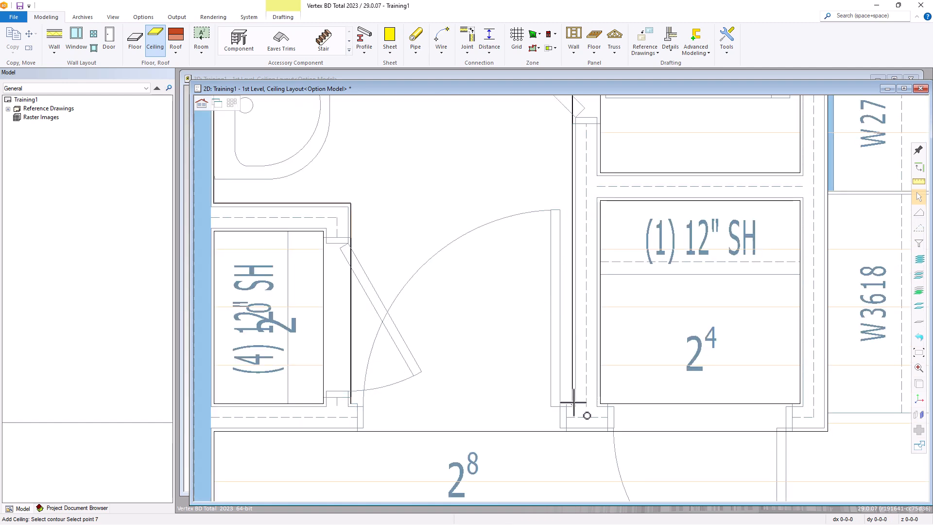
pyautogui.click(352, 403)
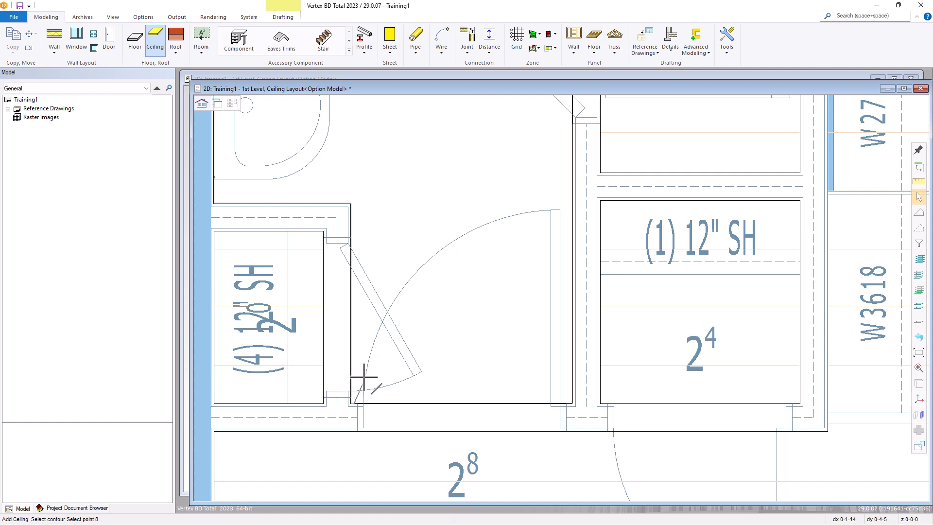
pyautogui.hotkey('ctrl', 'z')
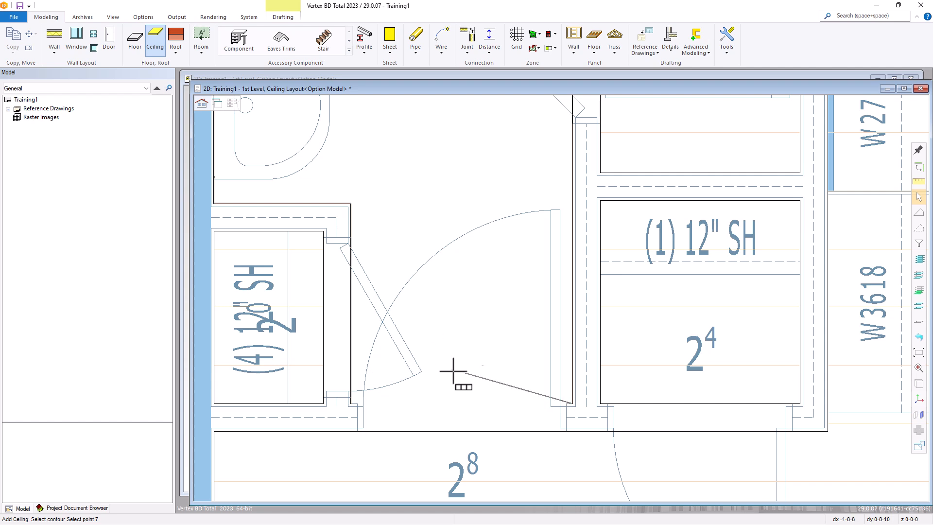
pyautogui.click(352, 403)
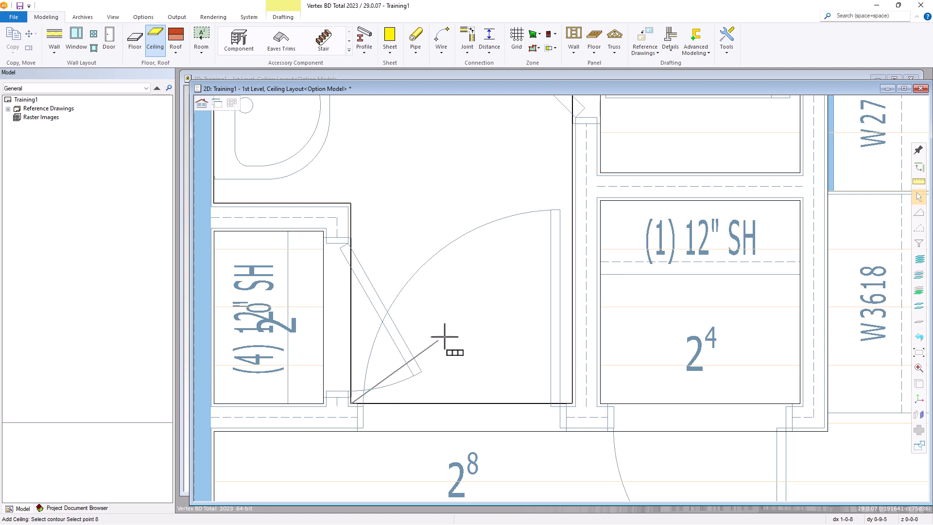
pyautogui.middleClick(472, 290)
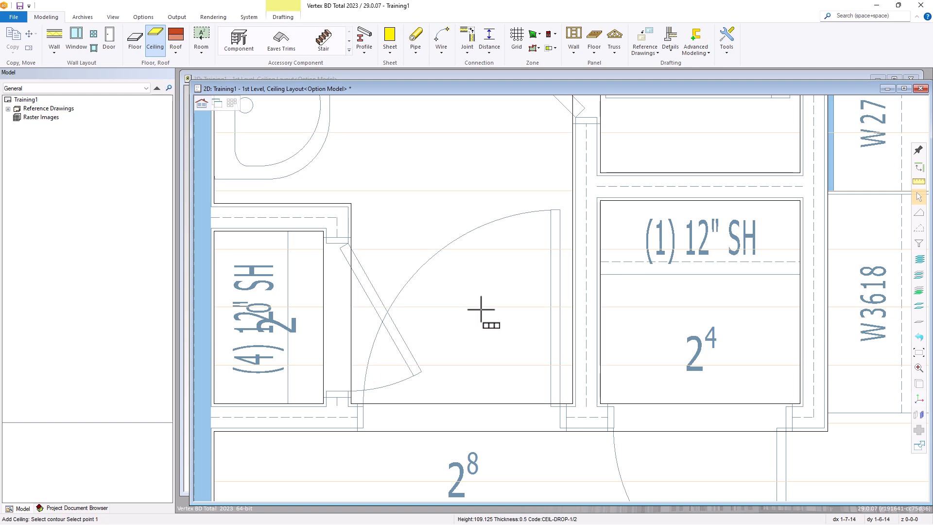
# Step: Examine the finished first-level ceilings in the plan and in the 3D view, including the opening around the stairwell
pyautogui.scroll(-2, 491, 304)
pyautogui.scroll(-3, 563, 298)
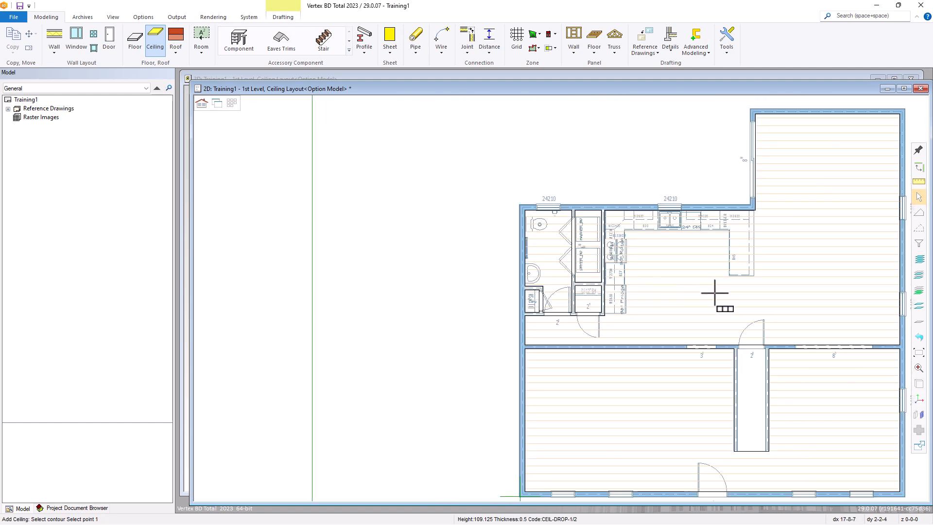
pyautogui.scroll(3, 562, 306)
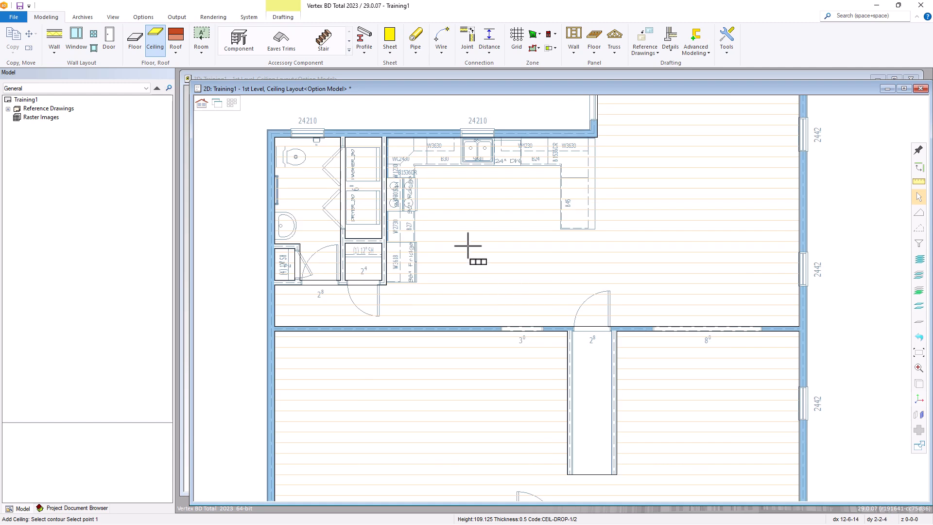
pyautogui.hotkey('ctrl', 'Tab')
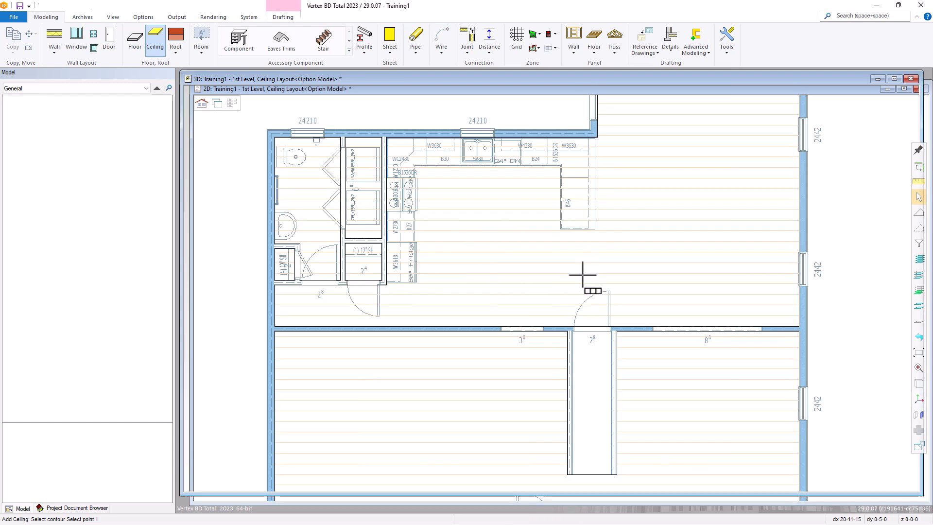
pyautogui.scroll(-3, 583, 285)
pyautogui.moveTo(583, 285); pyautogui.dragTo(578, 257, button='middle')
pyautogui.scroll(-2, 552, 288)
pyautogui.scroll(1, 551, 290)
pyautogui.scroll(3, 550, 289)
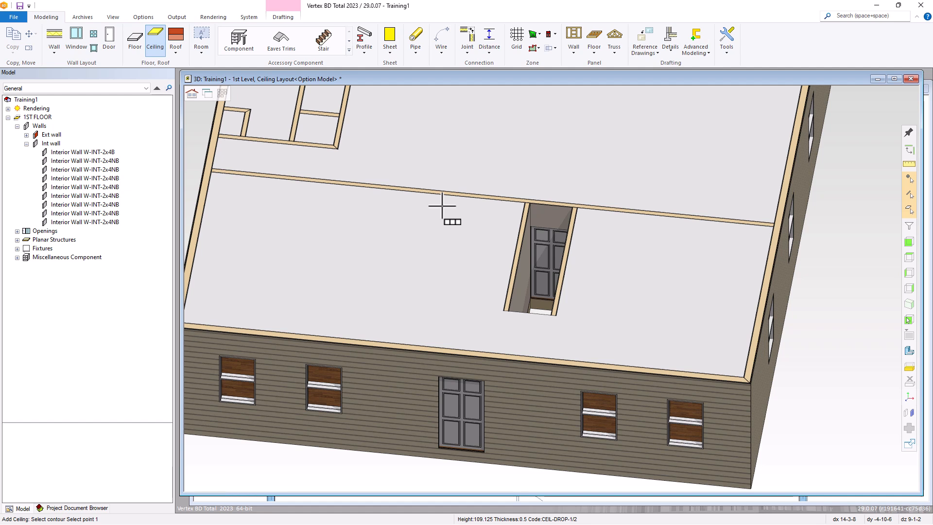
# Step: Return to the 2D plan and open the Basement wall layout as the active drawing and model pair
pyautogui.hotkey('ctrl', 'Tab')
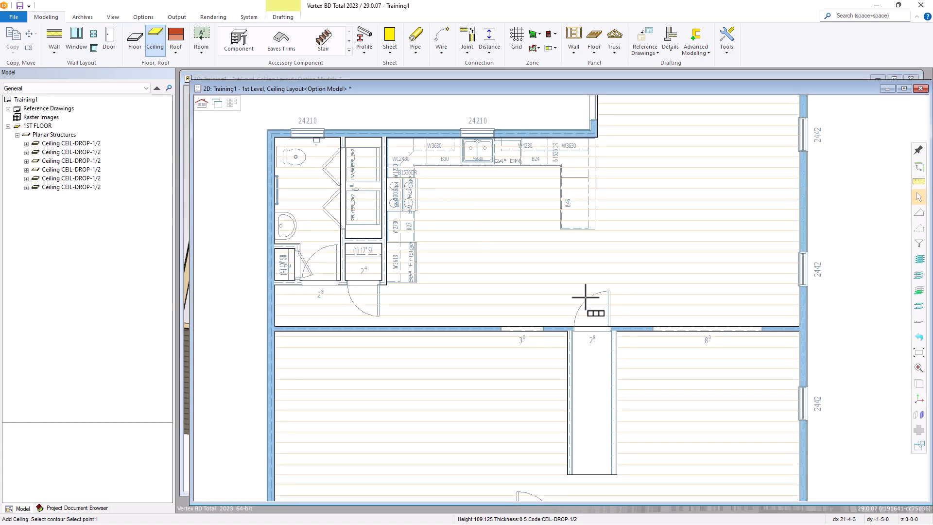
pyautogui.click(232, 102)
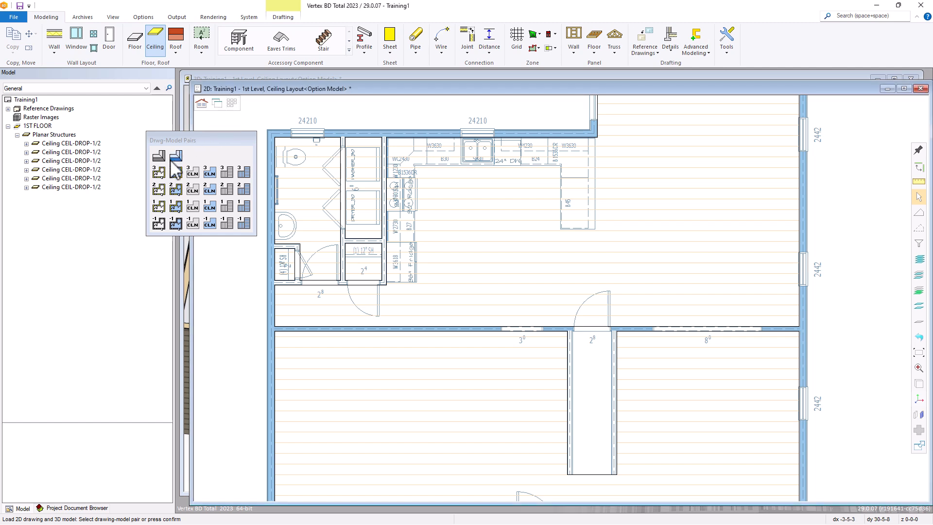
pyautogui.click(158, 224)
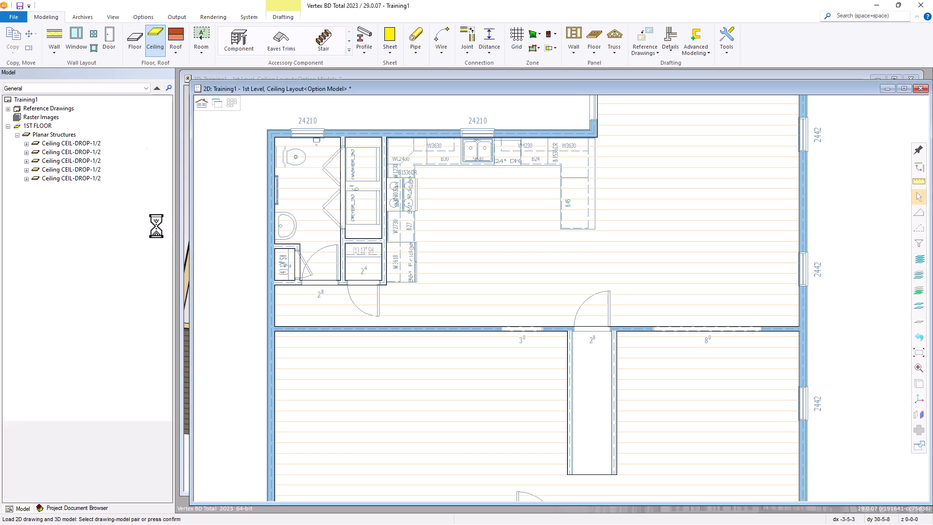
pyautogui.scroll(-3, 562, 299)
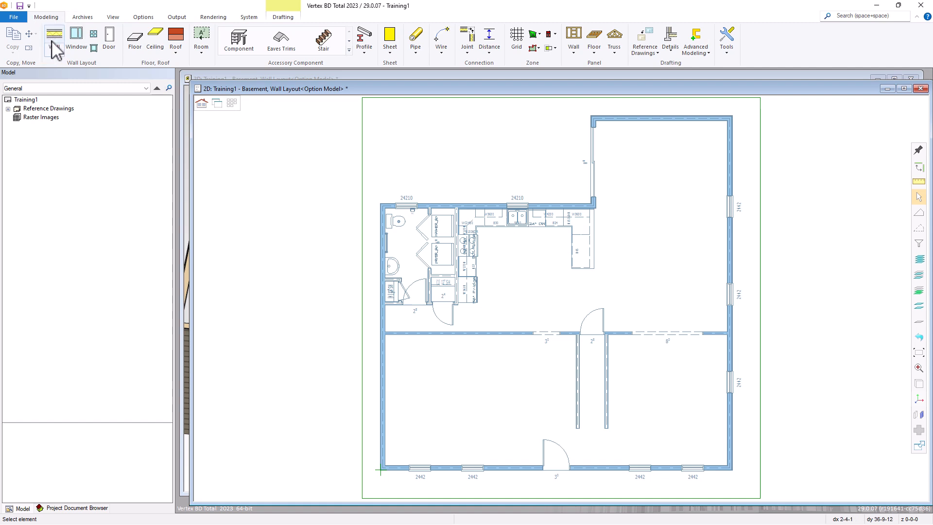
# Step: Start inserting a wall with the 10" Poured Foundation Wall type from the Foundation-10 group of the foundation wall library
pyautogui.rightClick(425, 163)
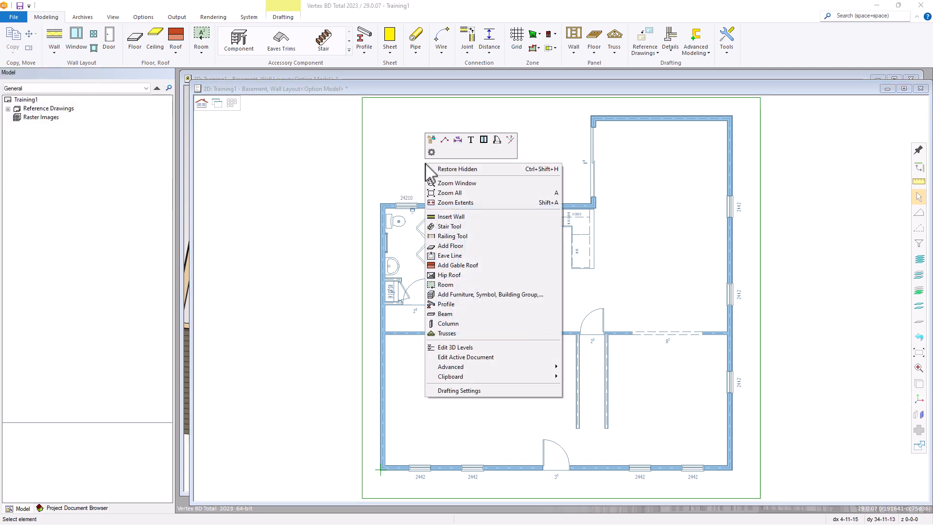
pyautogui.click(454, 217)
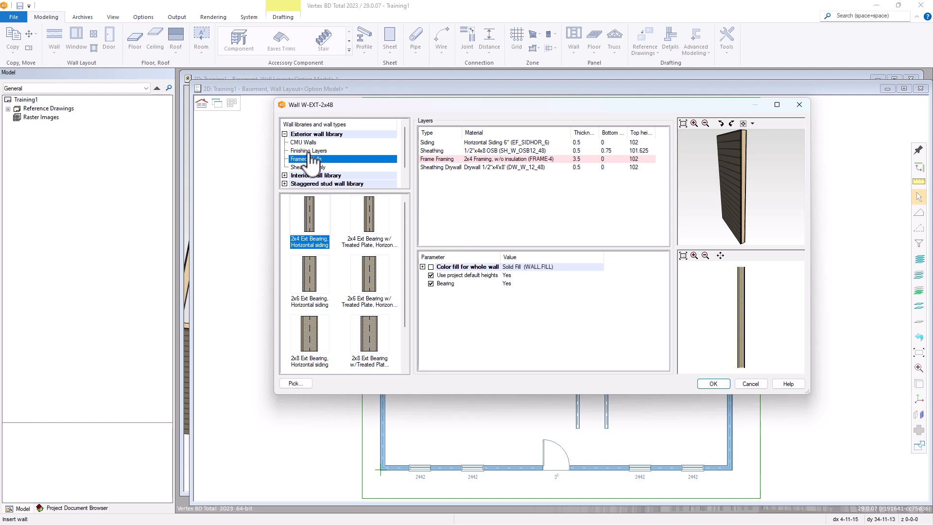
pyautogui.click(285, 135)
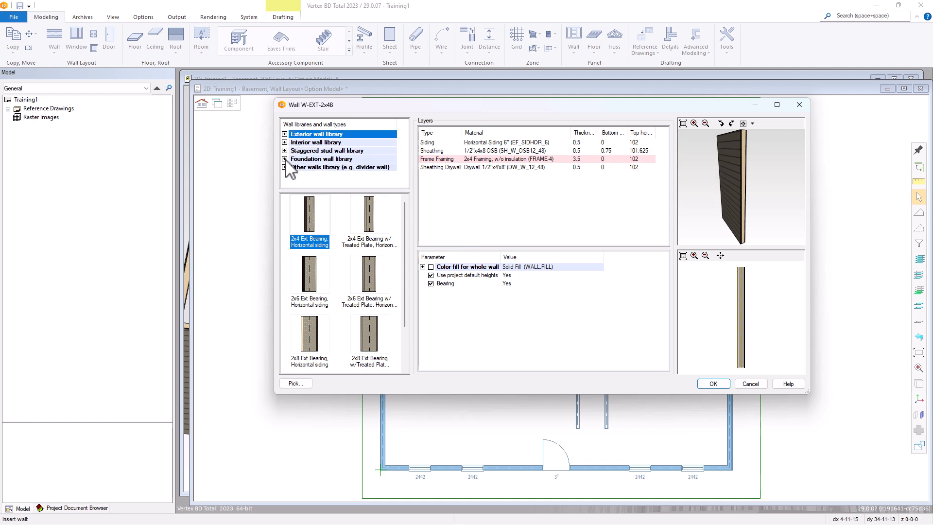
pyautogui.click(285, 159)
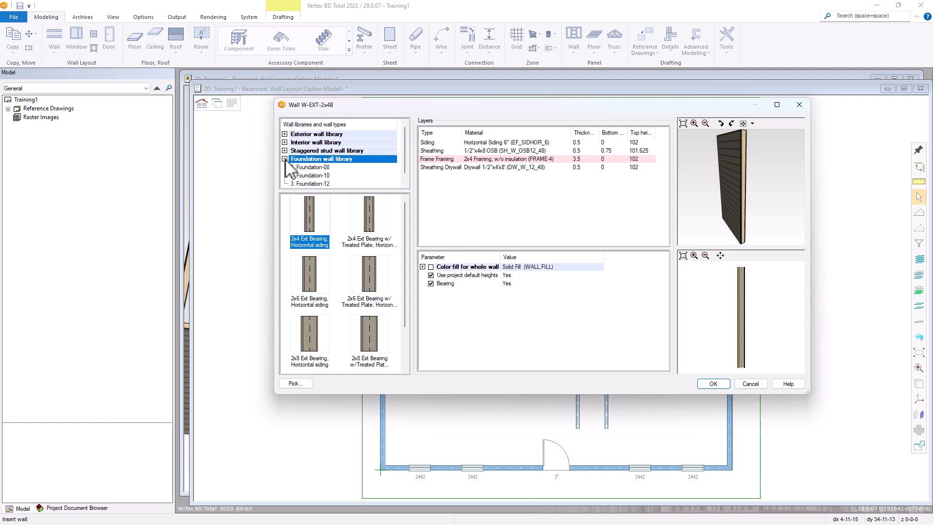
pyautogui.click(310, 176)
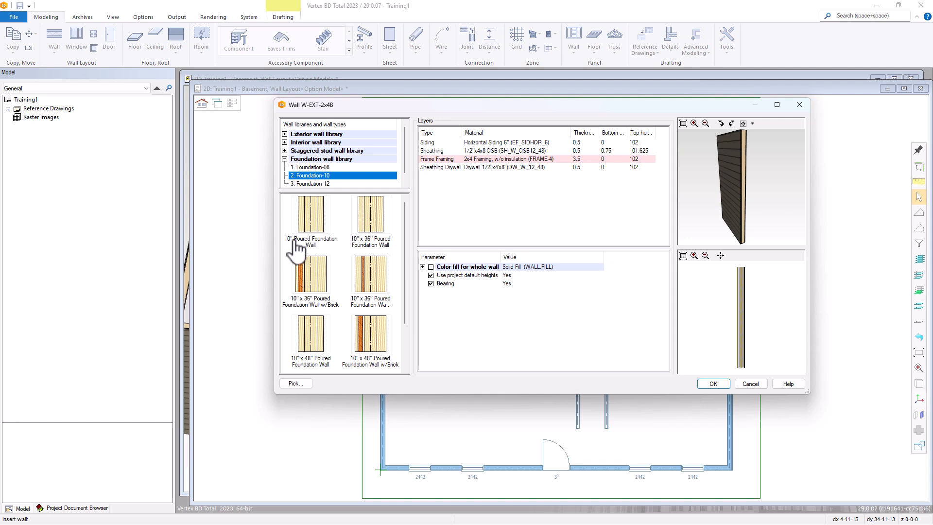
pyautogui.click(312, 221)
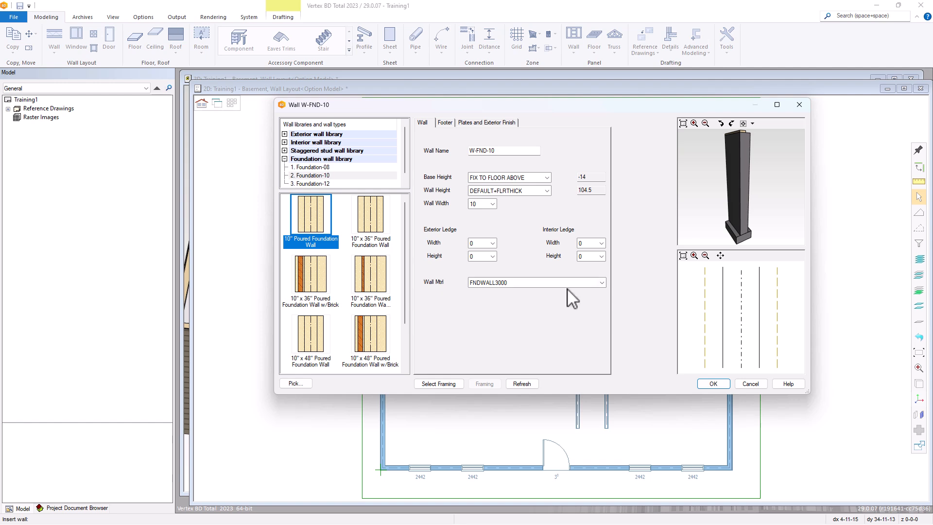
# Step: Check the wall material options and try an interior ledge 2 wide and 10 high on the foundation wall
pyautogui.click(601, 283)
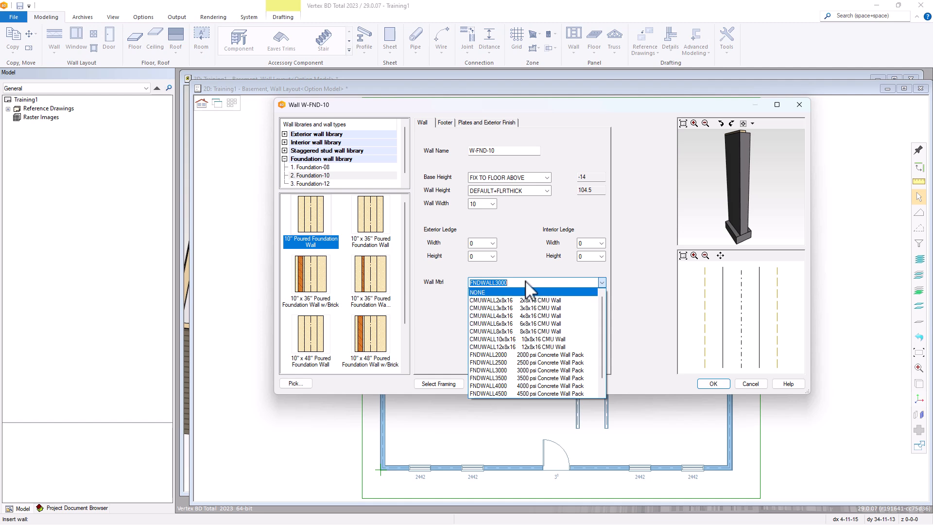
pyautogui.click(519, 266)
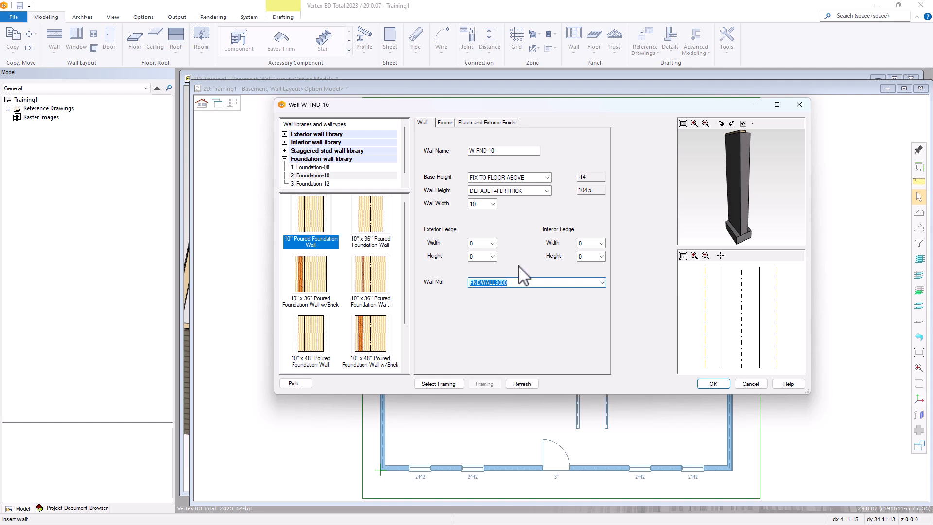
pyautogui.click(579, 243)
pyautogui.write('2')
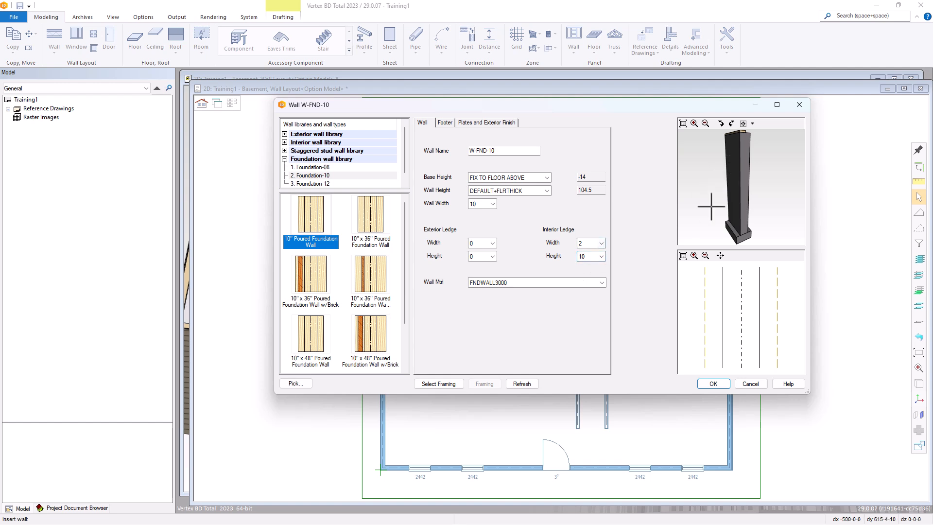
pyautogui.click(526, 388)
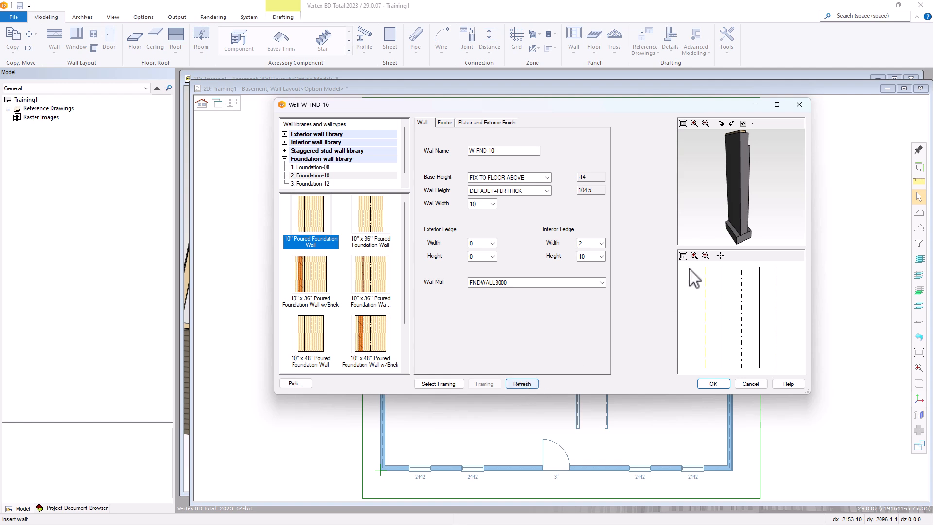
# Step: Examine the interior ledge up close in the 3D wall preview, rotating it and using the Front Right view
pyautogui.scroll(1, 746, 153)
pyautogui.scroll(1, 741, 187)
pyautogui.scroll(1, 756, 175)
pyautogui.scroll(-1, 741, 187)
pyautogui.click(722, 123)
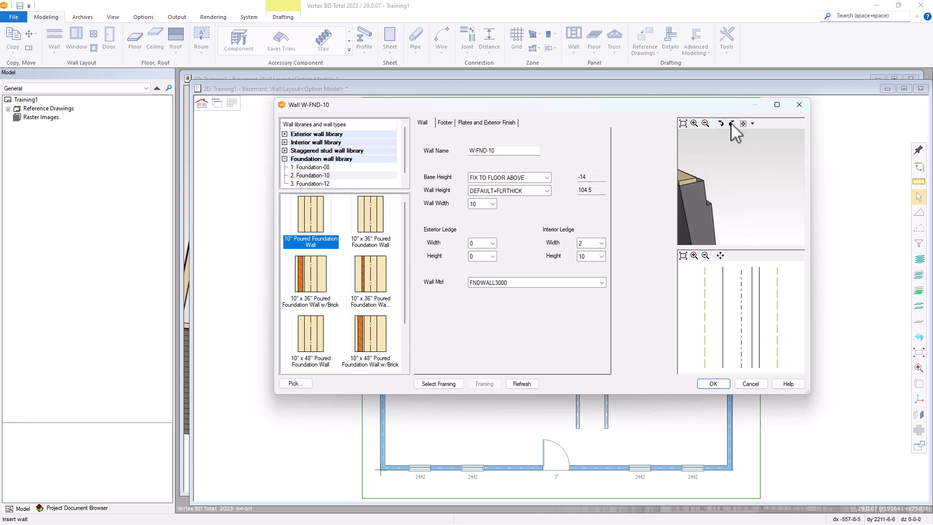
pyautogui.click(731, 124)
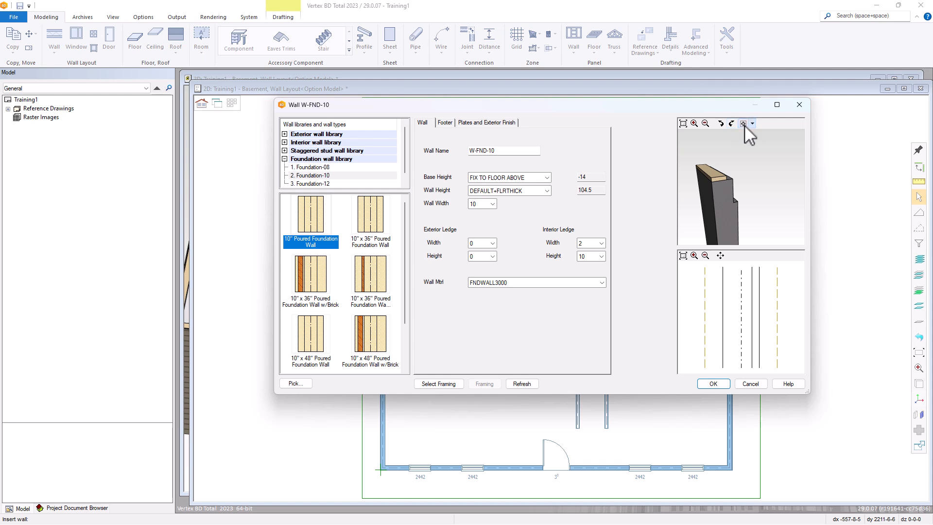
pyautogui.click(752, 124)
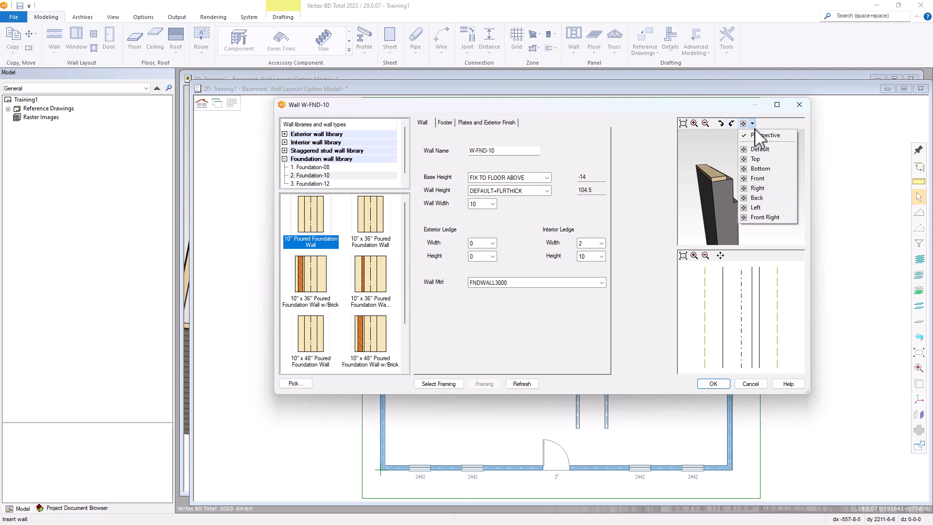
pyautogui.click(756, 219)
pyautogui.scroll(5, 744, 146)
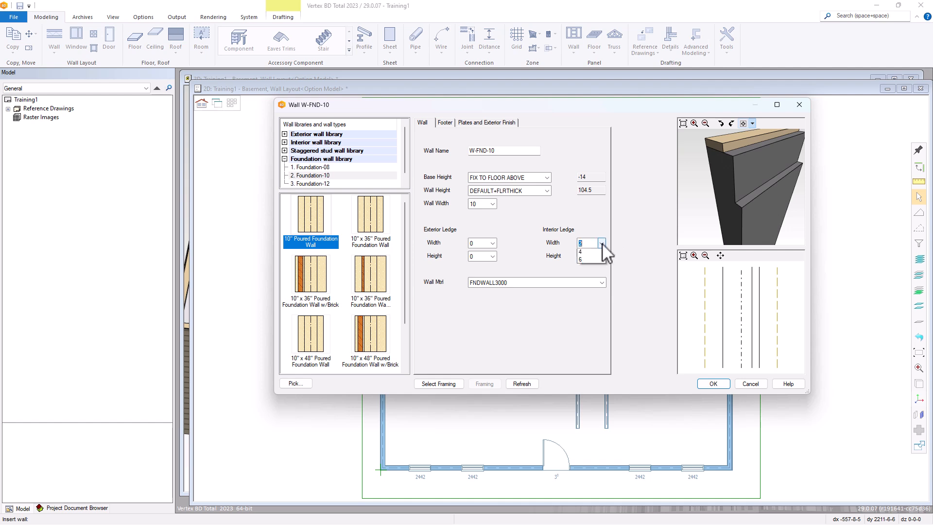
# Step: Reset the interior ledge width and height to 0 and refresh the wall preview
pyautogui.click(593, 254)
pyautogui.click(602, 257)
pyautogui.click(593, 268)
pyautogui.click(525, 383)
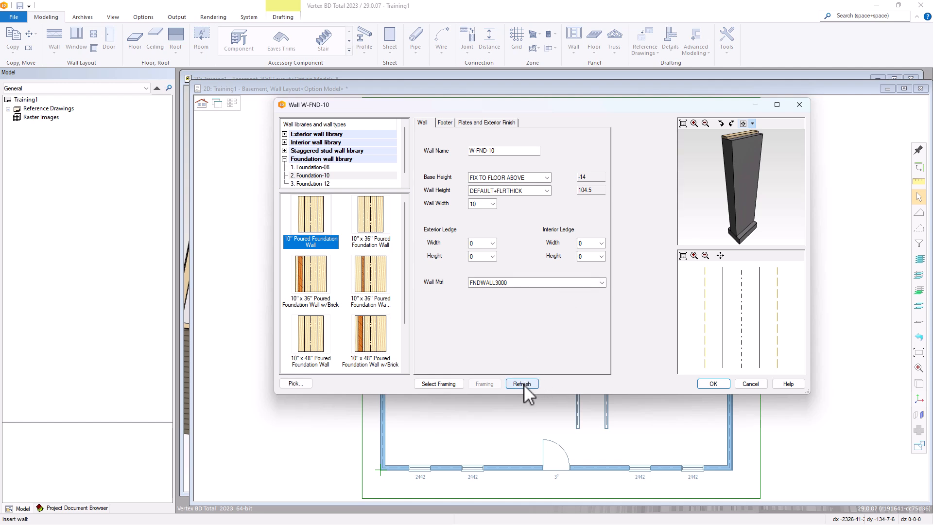
# Step: Review the foundation wall's footer settings, including the alignment choices and the available footer materials
pyautogui.click(443, 123)
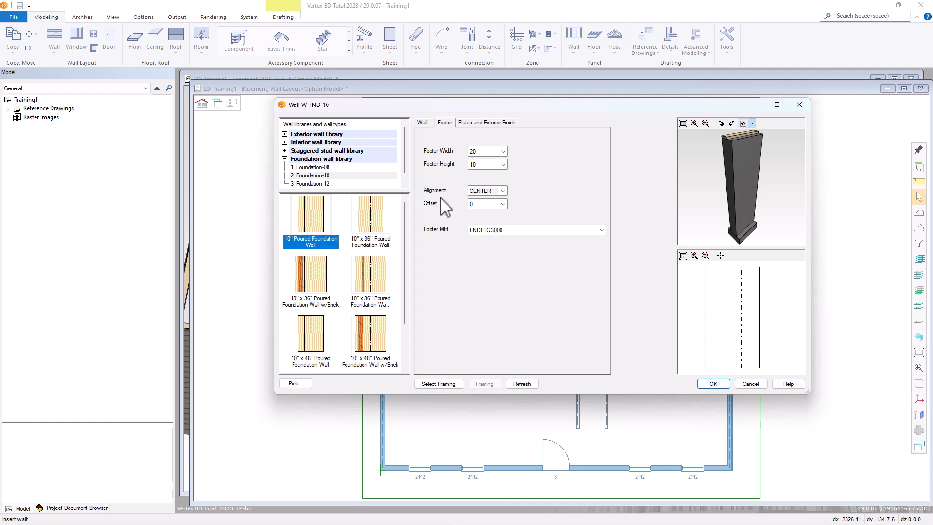
pyautogui.click(504, 191)
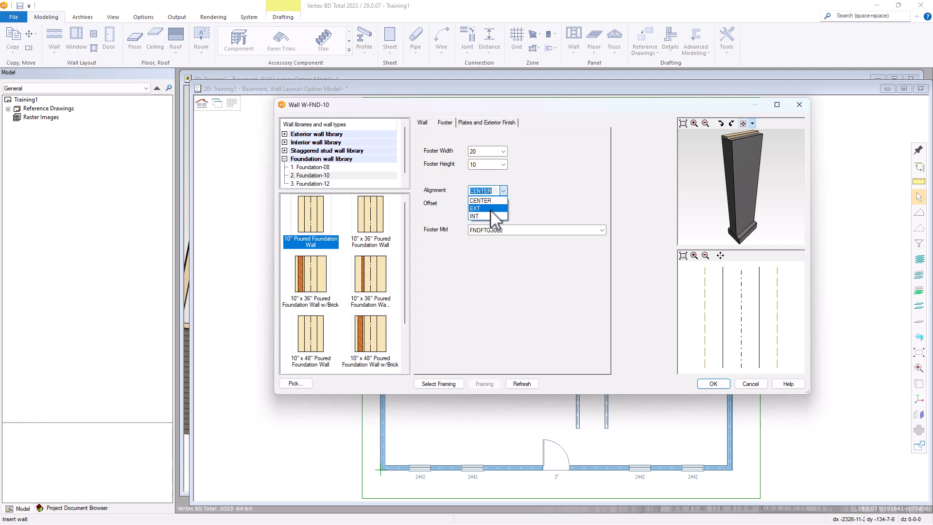
pyautogui.click(532, 197)
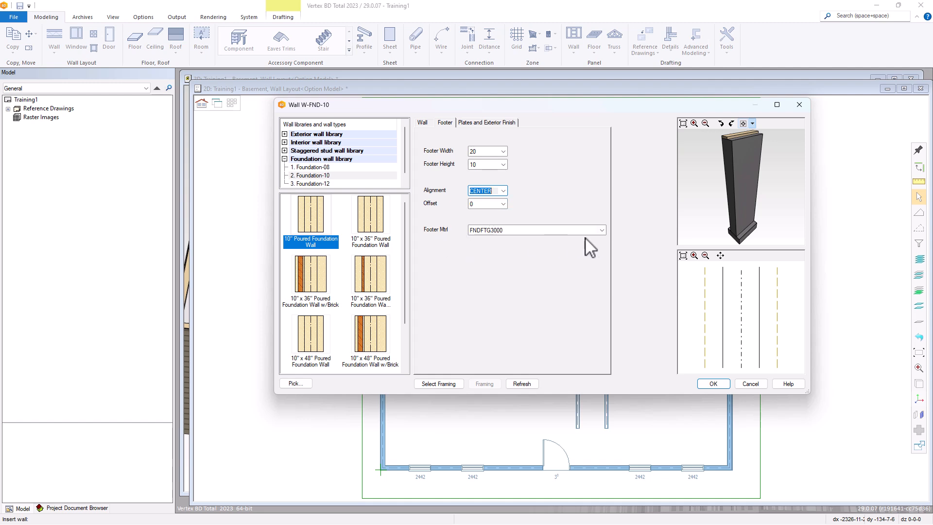
pyautogui.click(601, 230)
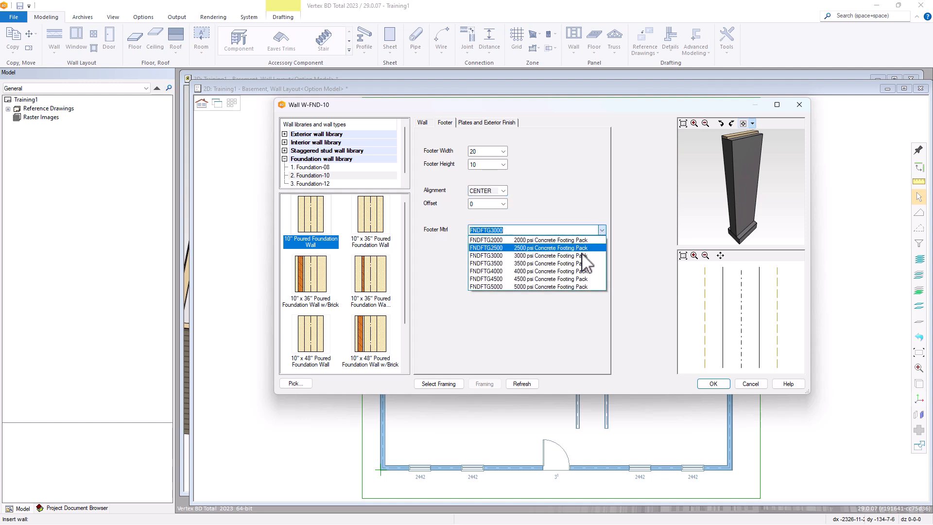
pyautogui.click(533, 142)
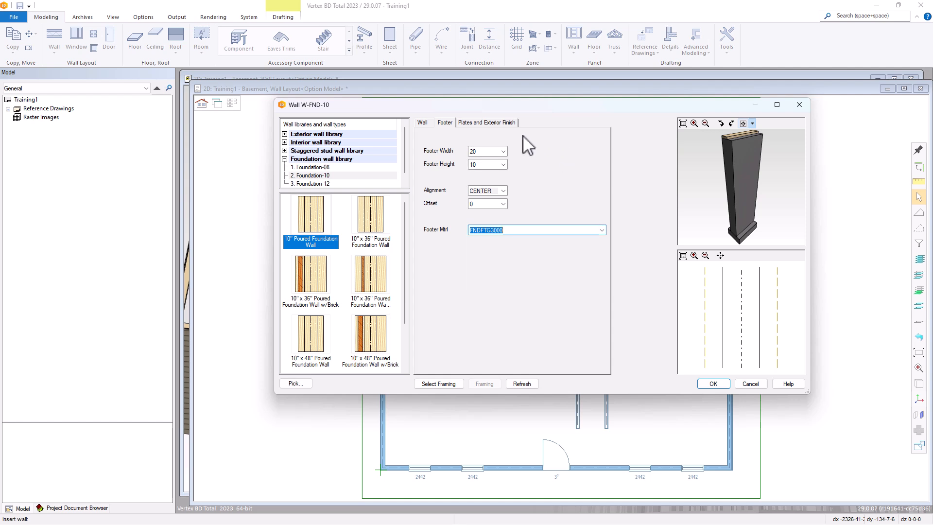
# Step: Try the Ladder option on the 2x6 PT sill plate, turn it off again, and check the sill plate alignment
pyautogui.click(487, 123)
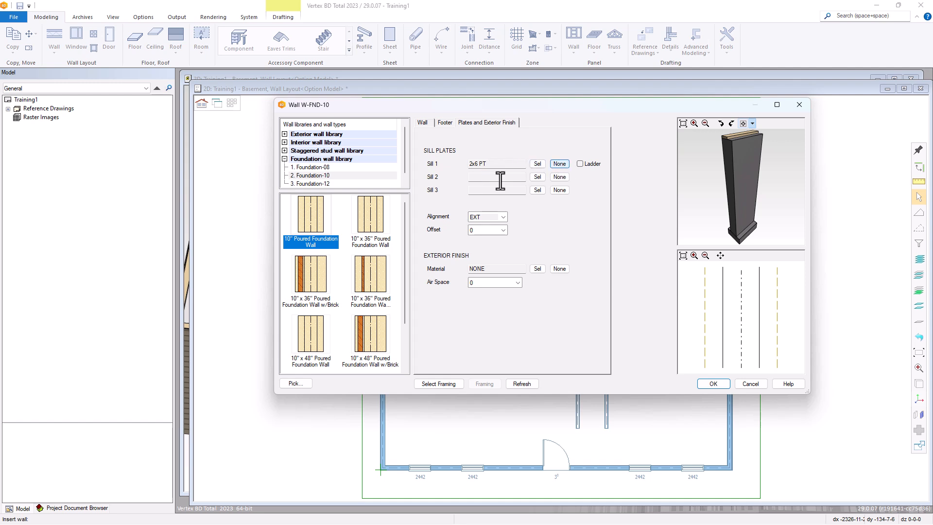
pyautogui.click(579, 165)
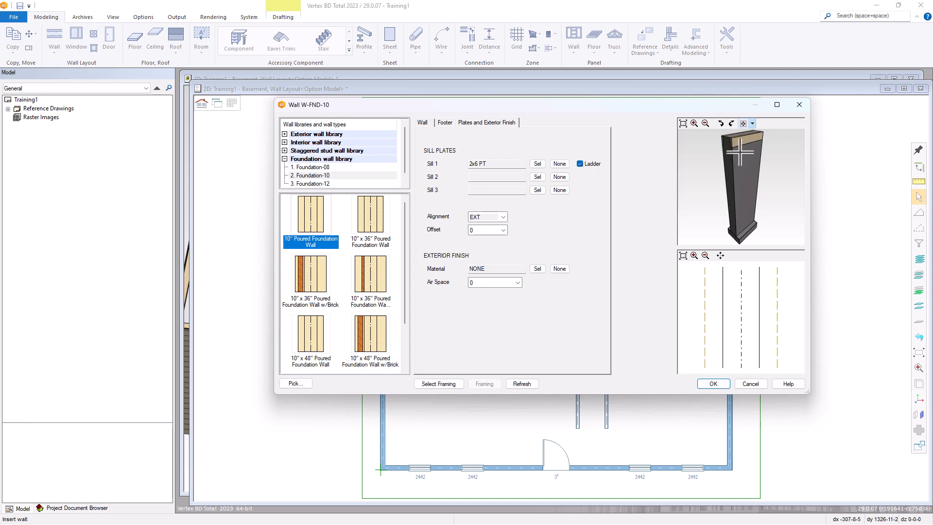
pyautogui.click(580, 164)
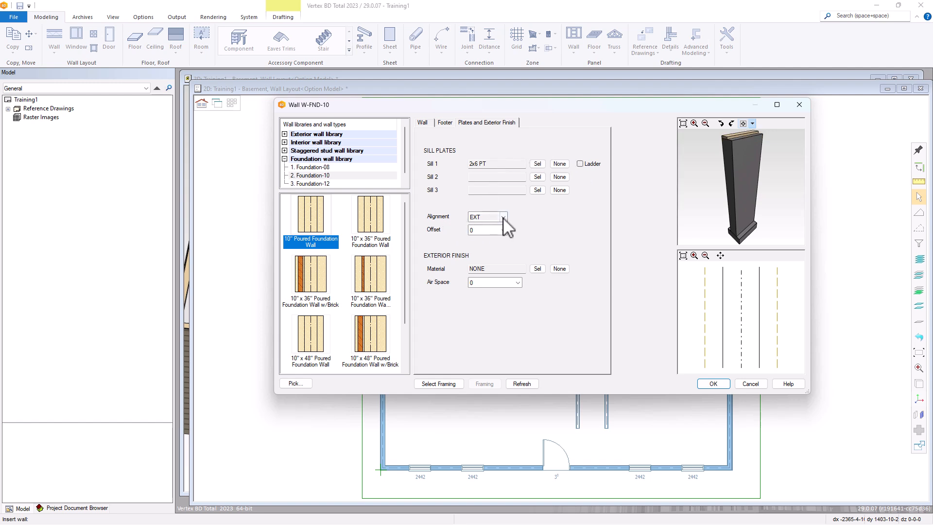
pyautogui.click(488, 234)
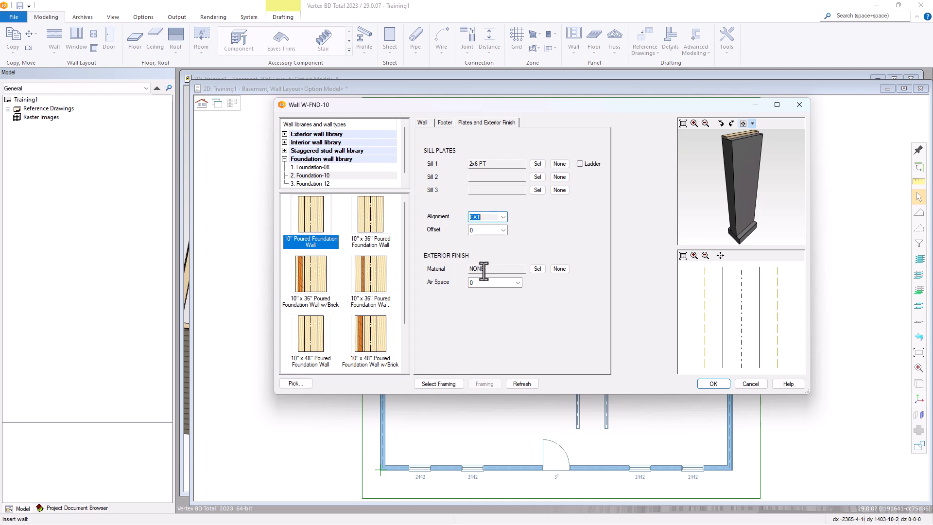
# Step: Try QUEEN BRICK as the exterior finish, checking it in the preview's Right view, and reset the finish material to none
pyautogui.click(537, 268)
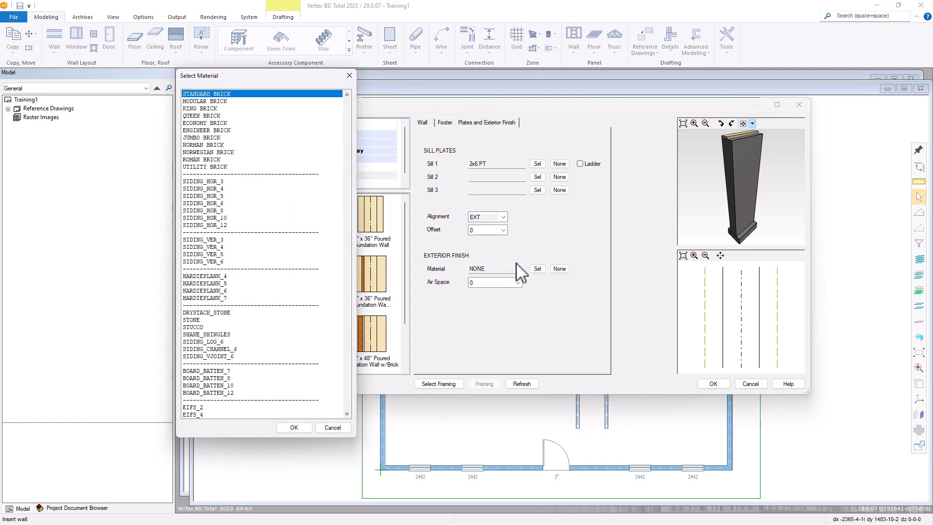
pyautogui.doubleClick(204, 116)
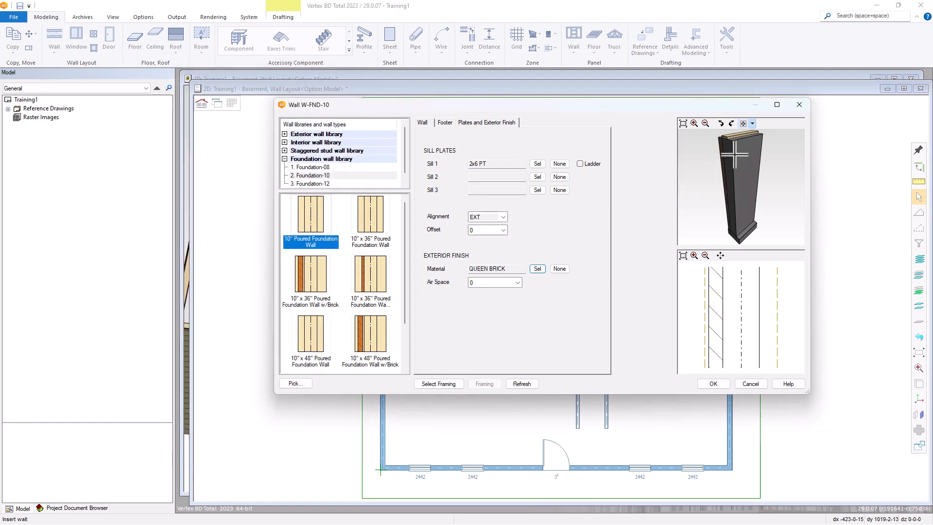
pyautogui.click(752, 124)
pyautogui.click(757, 188)
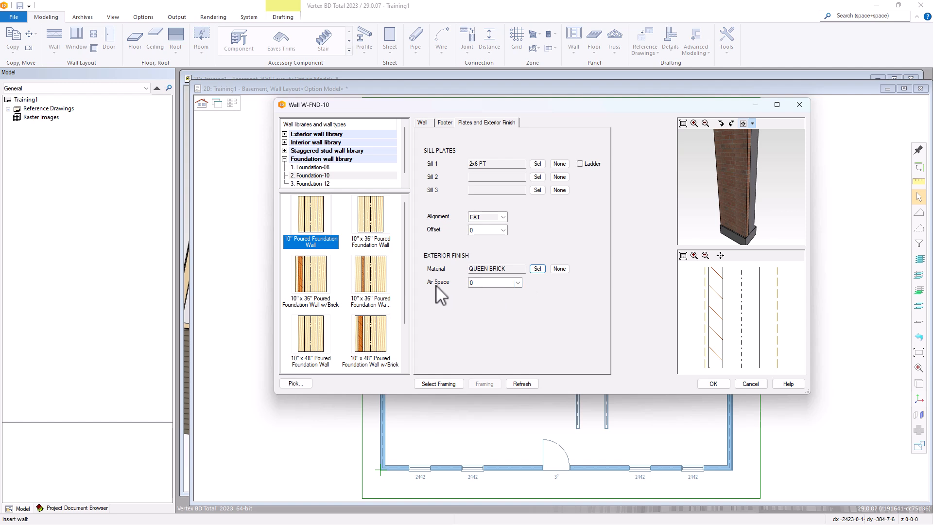
pyautogui.click(559, 269)
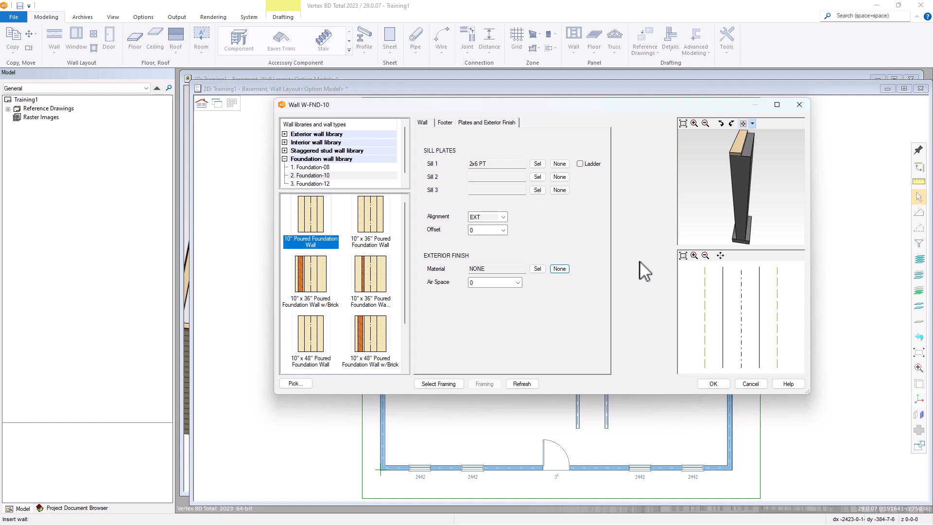
# Step: Accept the 10" poured foundation wall settings and start the wall at the lower-left exterior corner of the first-level walls
pyautogui.click(710, 384)
pyautogui.scroll(4, 559, 298)
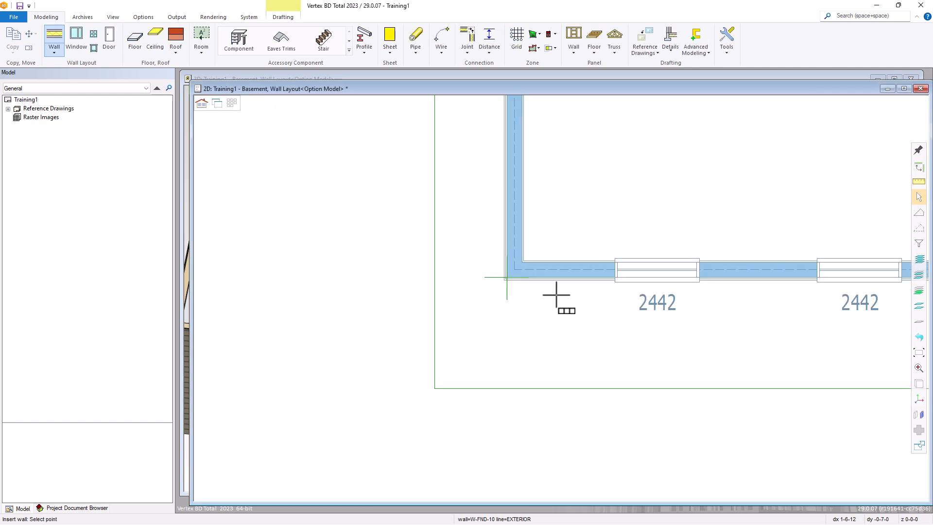
pyautogui.scroll(2, 531, 289)
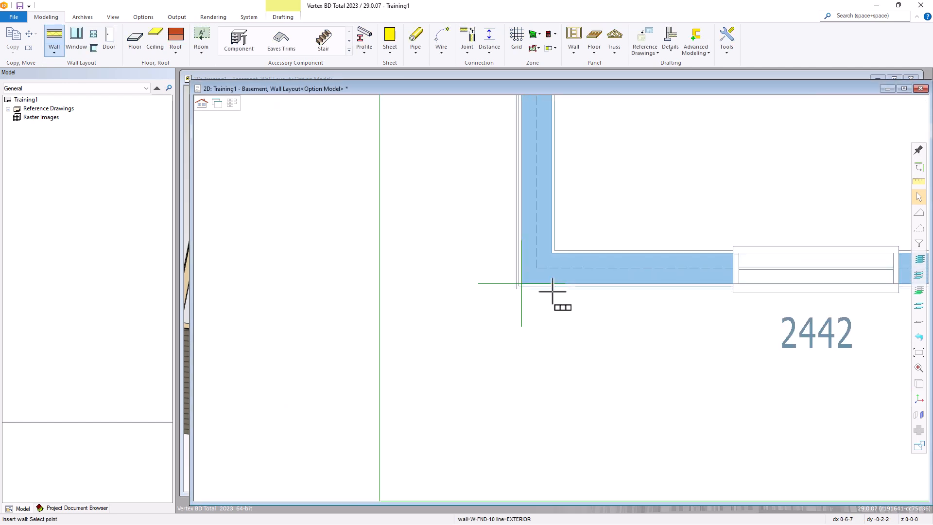
pyautogui.click(522, 284)
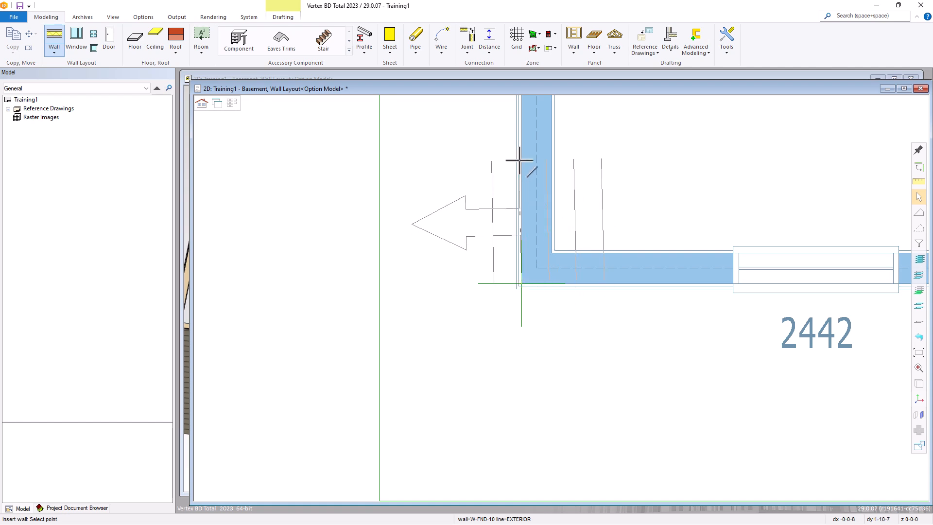
# Step: Lock the cursor vertically and run the foundation wall along the left exterior wall to its upper corner at the bathroom
pyautogui.rightClick(582, 144)
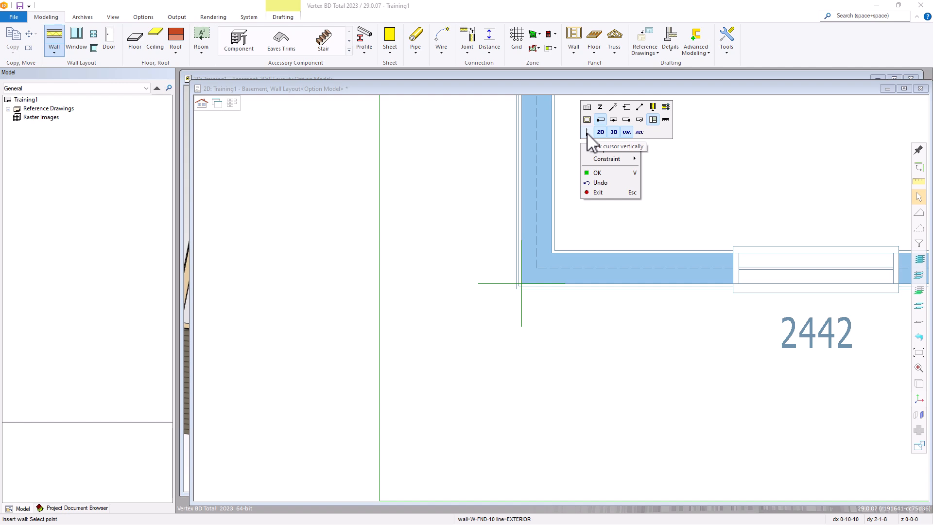
pyautogui.click(587, 132)
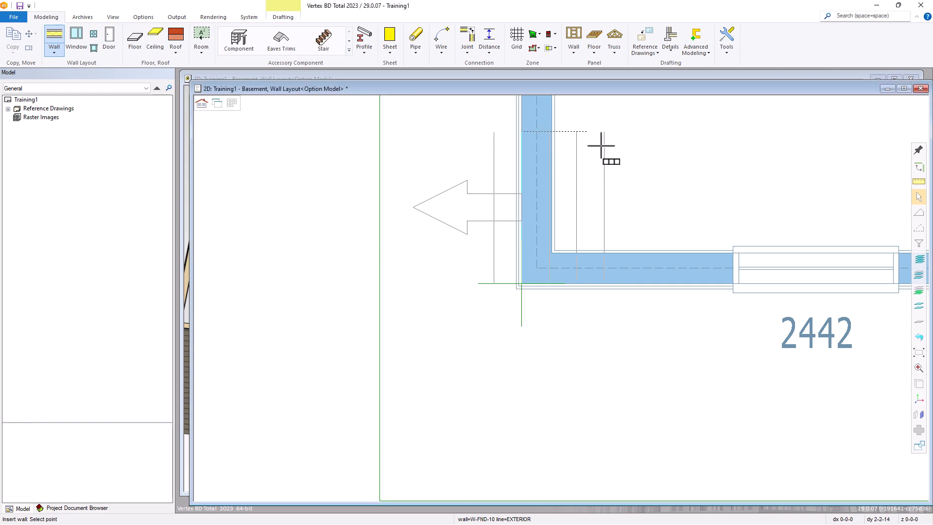
pyautogui.scroll(-4, 558, 294)
pyautogui.scroll(-2, 561, 286)
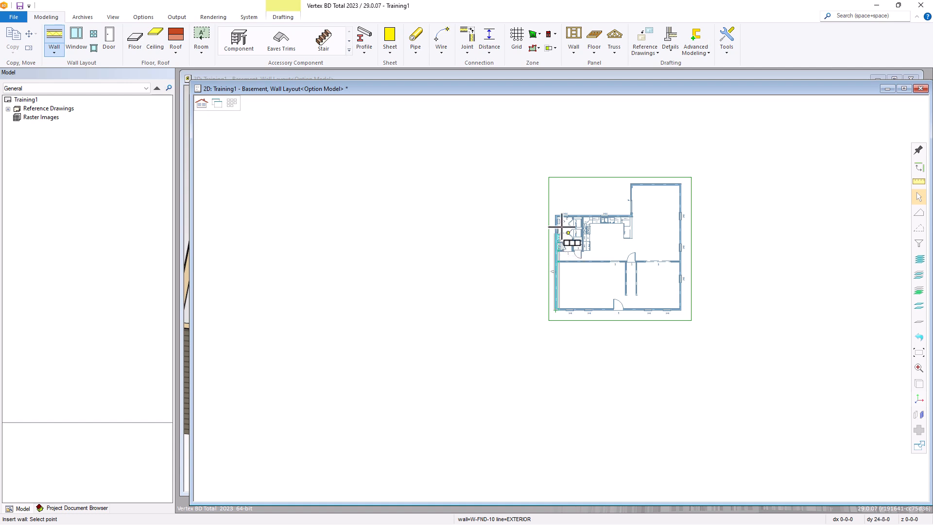
pyautogui.scroll(6, 566, 233)
pyautogui.scroll(1, 554, 306)
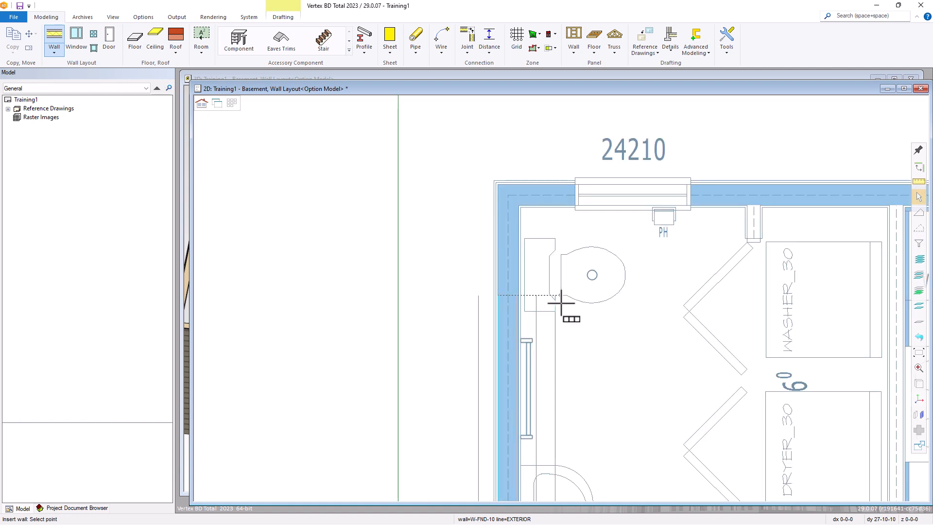
pyautogui.click(502, 191)
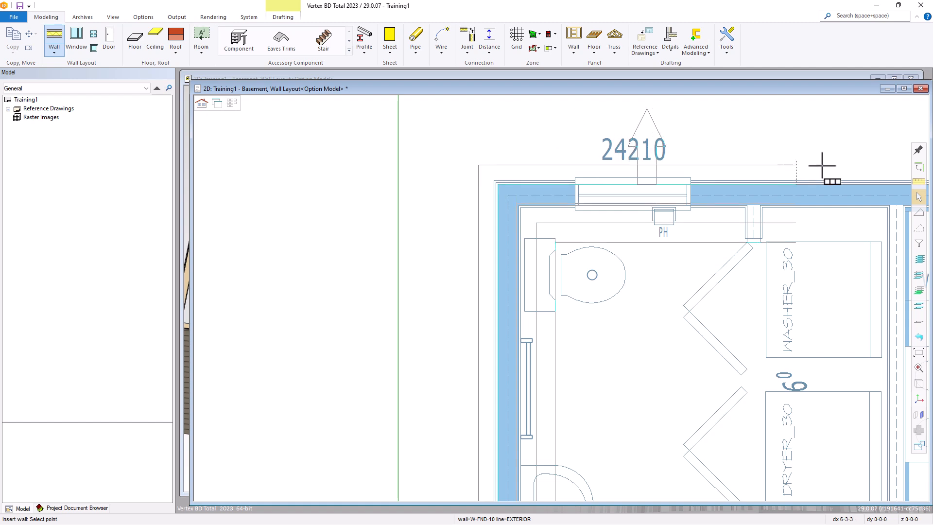
# Step: Continue the foundation wall along the exterior wall behind the bathroom and kitchen to the inside corner by the sliding door
pyautogui.scroll(-1, 831, 183)
pyautogui.scroll(-1, 766, 340)
pyautogui.scroll(-1, 662, 281)
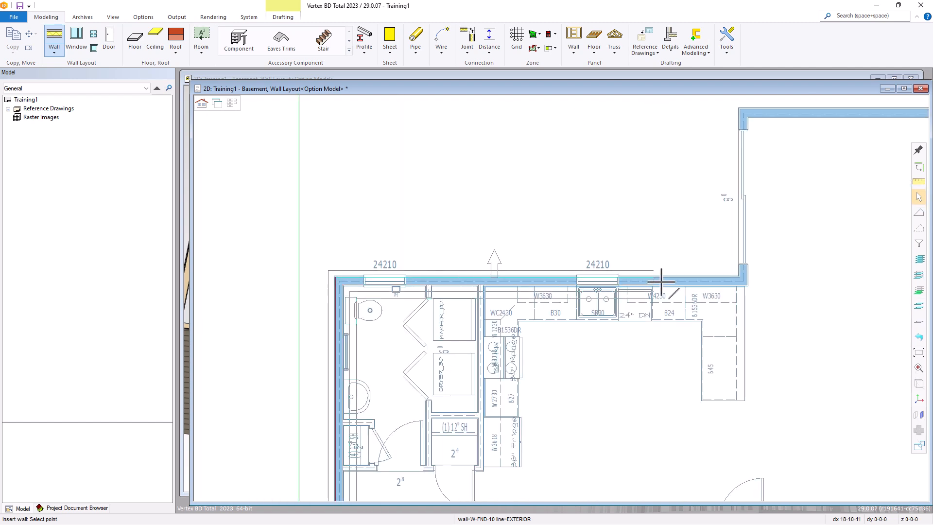
pyautogui.scroll(3, 562, 297)
pyautogui.click(559, 297)
pyautogui.scroll(-3, 562, 277)
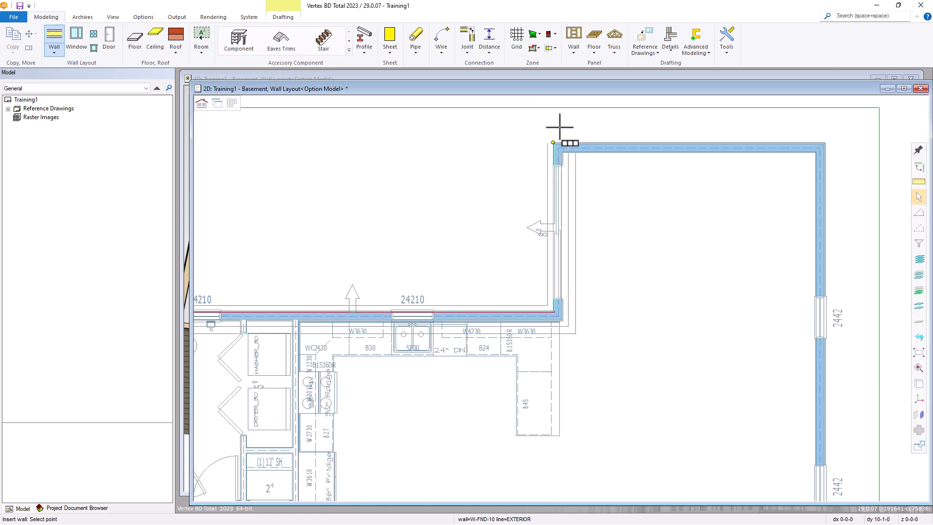
# Step: Continue the foundation wall up the sliding-door wall and across the rear exterior wall to the upper-right outer corner
pyautogui.scroll(3, 557, 148)
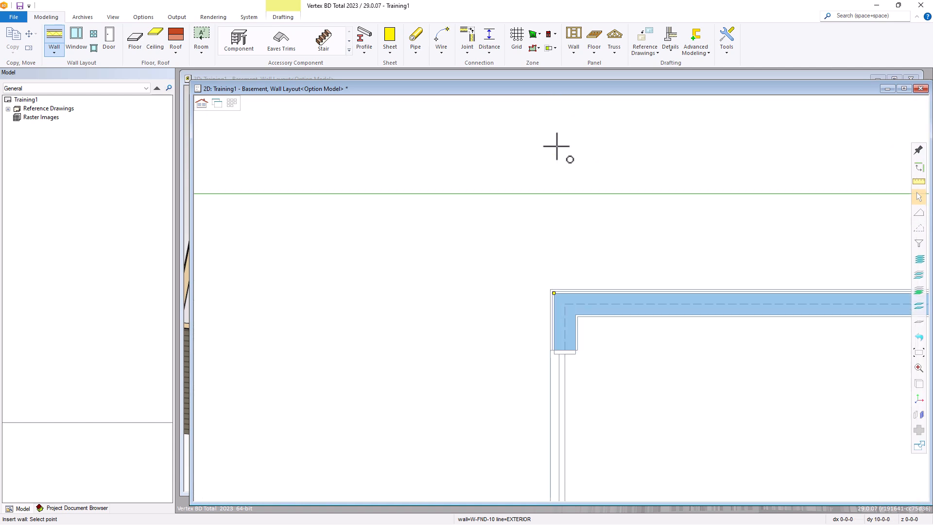
pyautogui.click(556, 295)
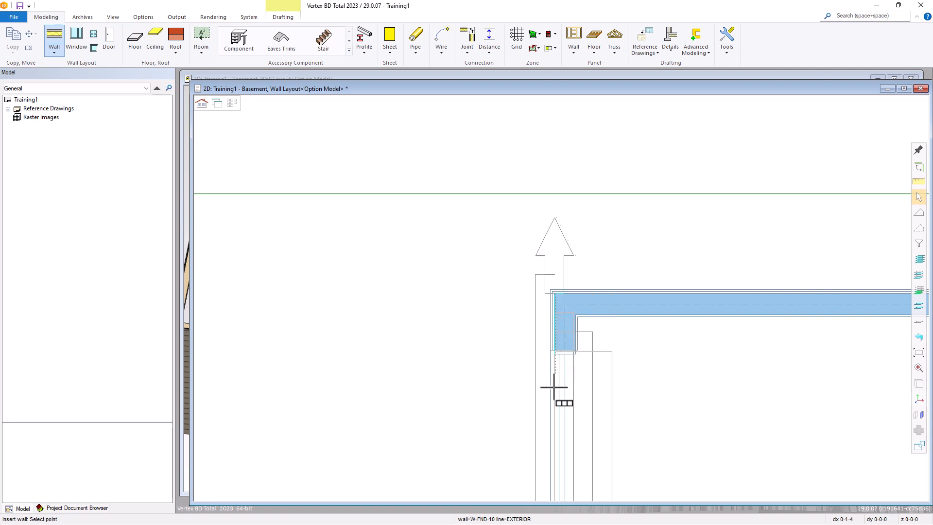
pyautogui.scroll(-2, 561, 298)
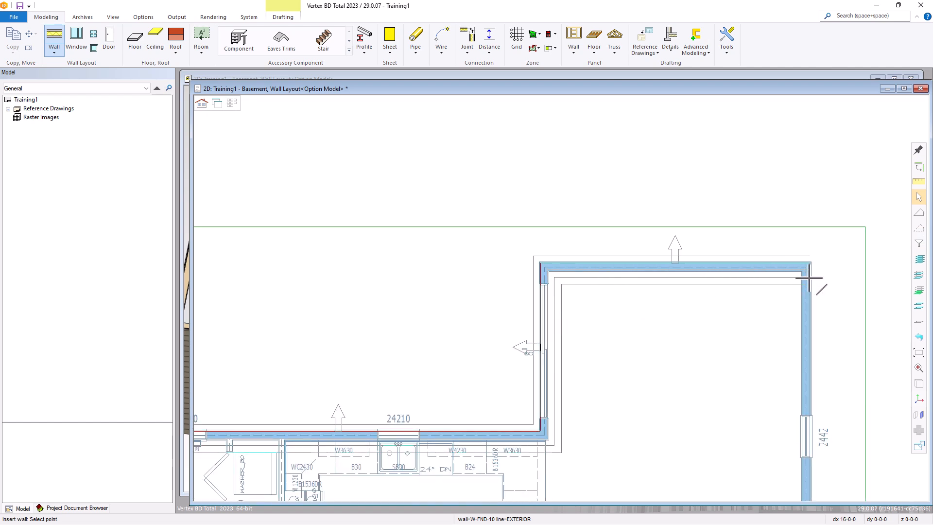
pyautogui.scroll(3, 816, 283)
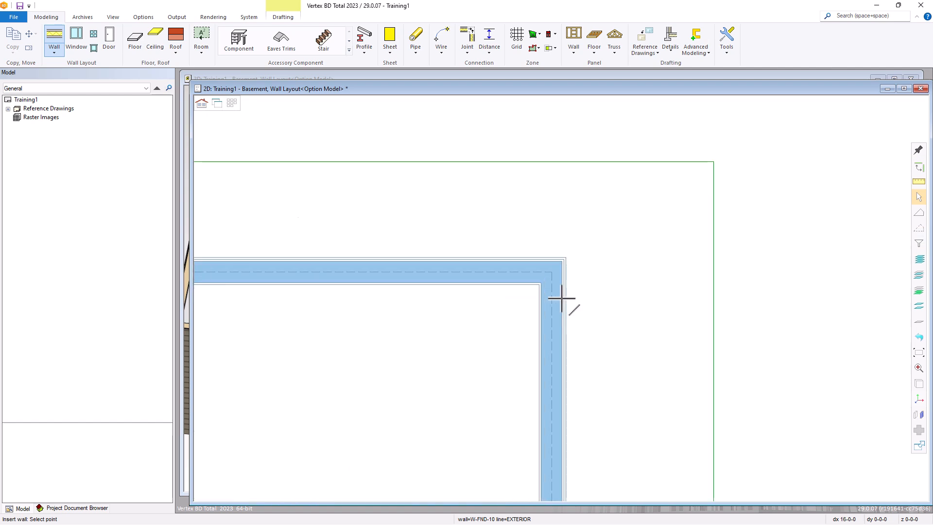
pyautogui.click(559, 264)
pyautogui.scroll(-3, 564, 309)
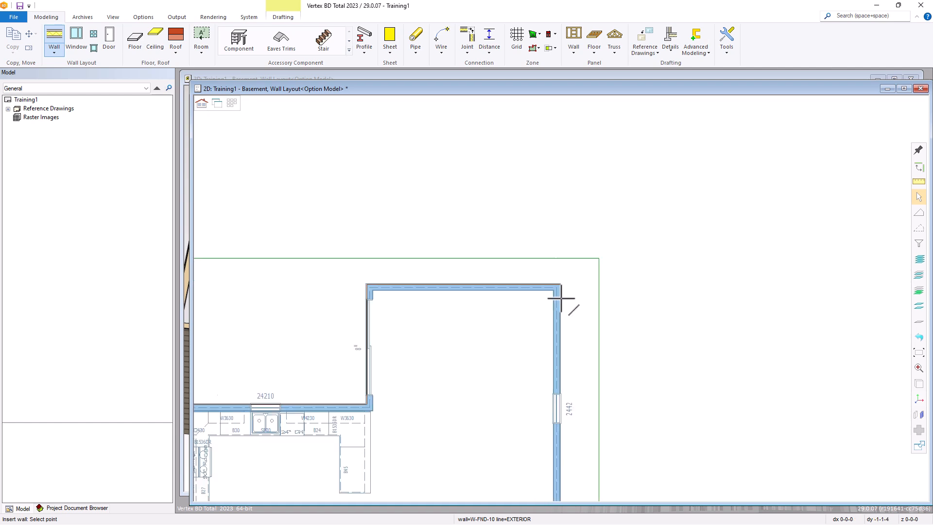
# Step: Continue the foundation wall down the right exterior wall to the lower-right outer corner
pyautogui.scroll(-4, 563, 311)
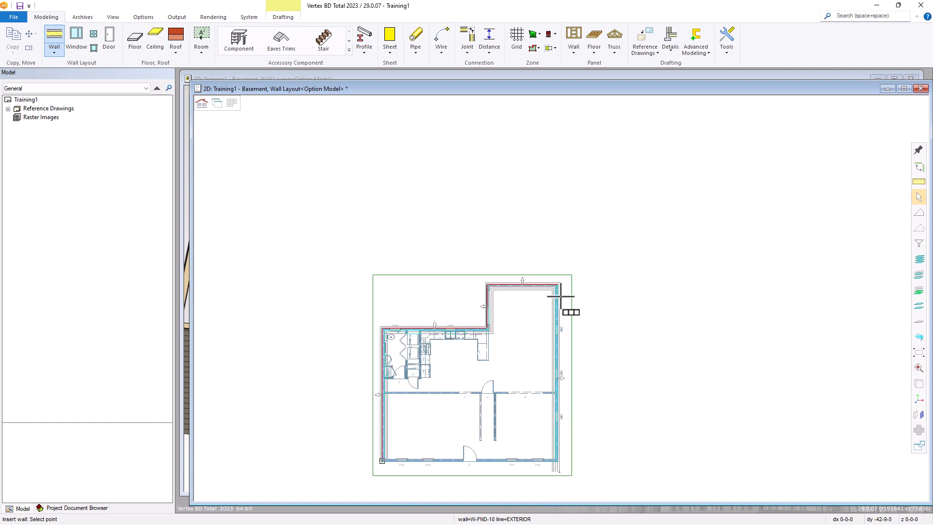
pyautogui.scroll(3, 560, 291)
pyautogui.scroll(2, 559, 291)
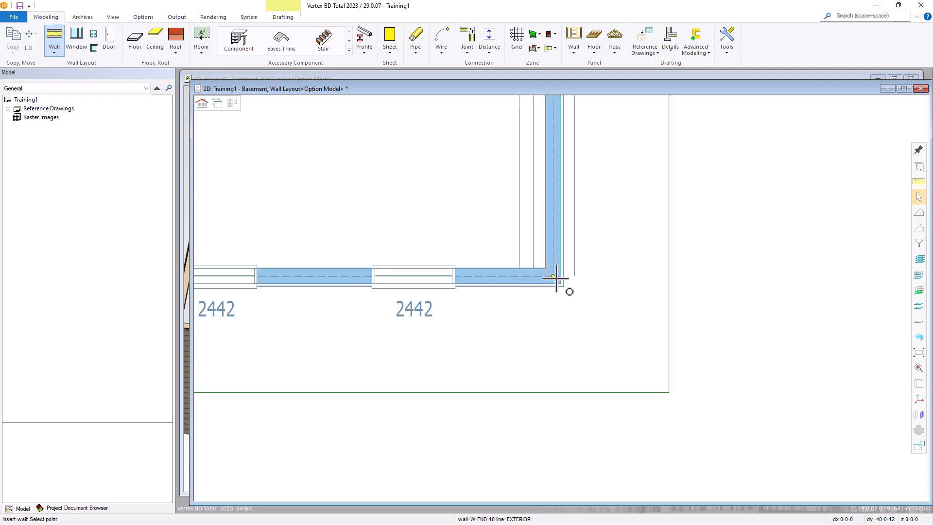
pyautogui.click(559, 282)
pyautogui.scroll(-3, 564, 304)
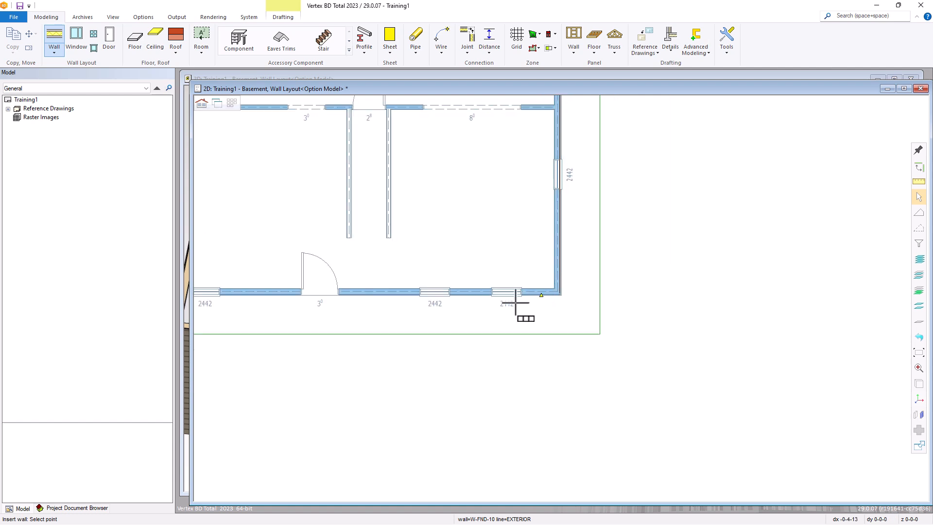
# Step: Run the foundation wall along the front exterior wall back to the starting corner to close the basement outline
pyautogui.scroll(-2, 534, 306)
pyautogui.scroll(6, 559, 296)
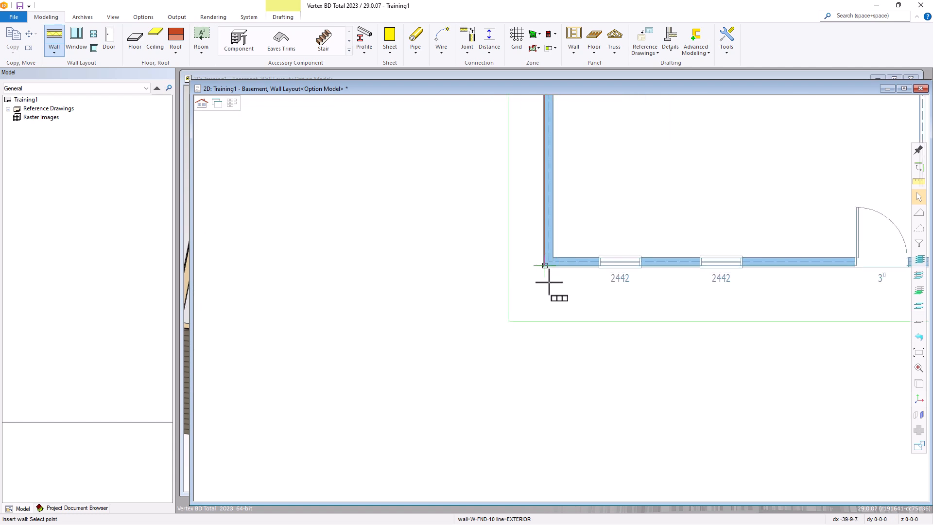
pyautogui.click(551, 254)
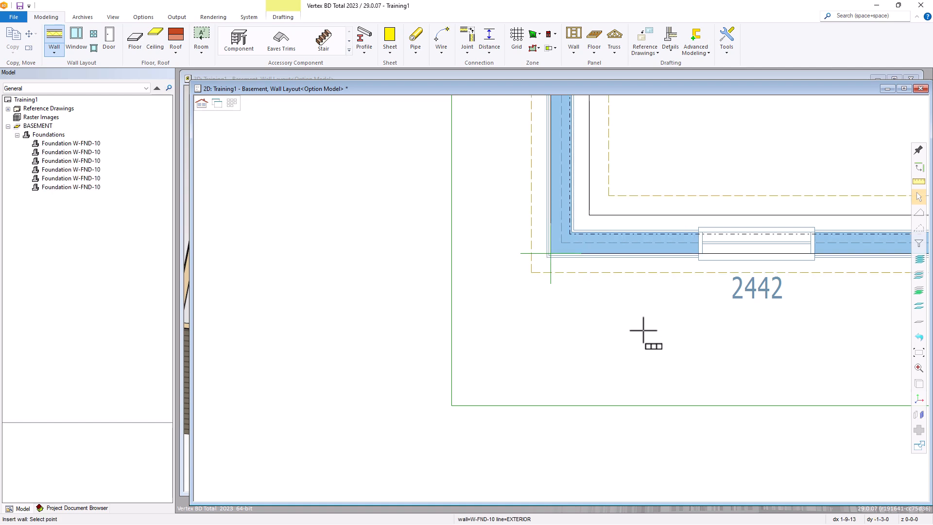
pyautogui.scroll(-1, 643, 330)
pyautogui.scroll(-4, 562, 308)
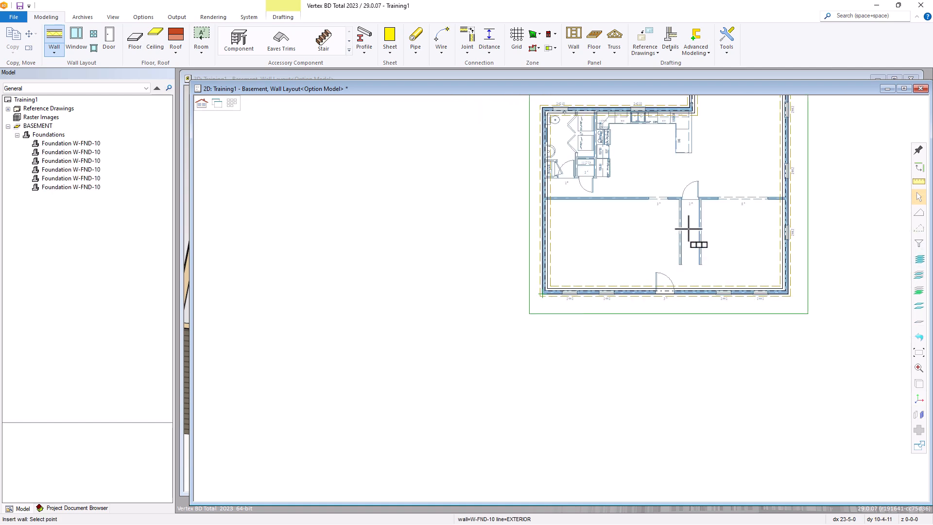
pyautogui.scroll(-2, 689, 228)
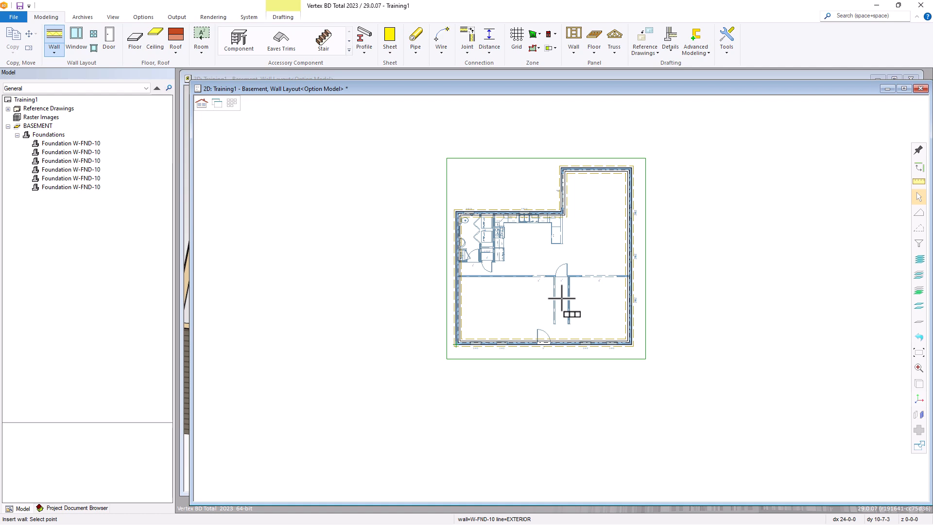
# Step: End wall insertion and inspect the foundation walls beneath the first level in the 3D model, returning to the 2D plan
pyautogui.hotkey('ctrl', 'Tab')
pyautogui.scroll(-3, 551, 318)
pyautogui.press('Escape')
pyautogui.moveTo(523, 378); pyautogui.dragTo(604, 298, button='middle')
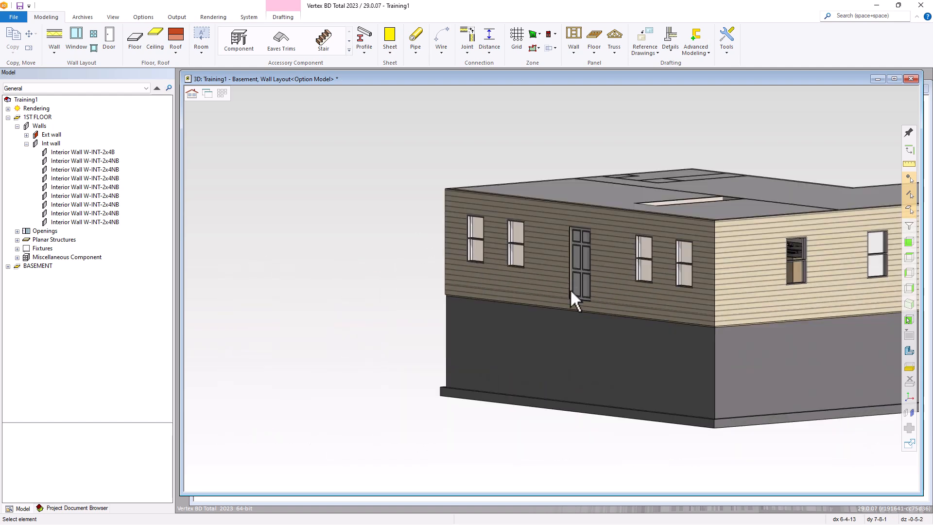
pyautogui.scroll(-2, 558, 298)
pyautogui.scroll(-2, 553, 287)
pyautogui.scroll(1, 554, 287)
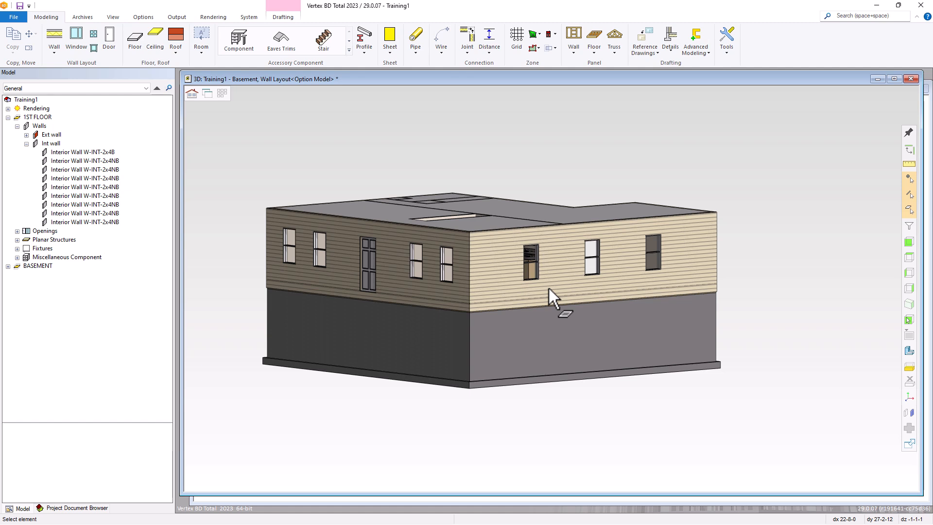
pyautogui.hotkey('ctrl', 'Tab')
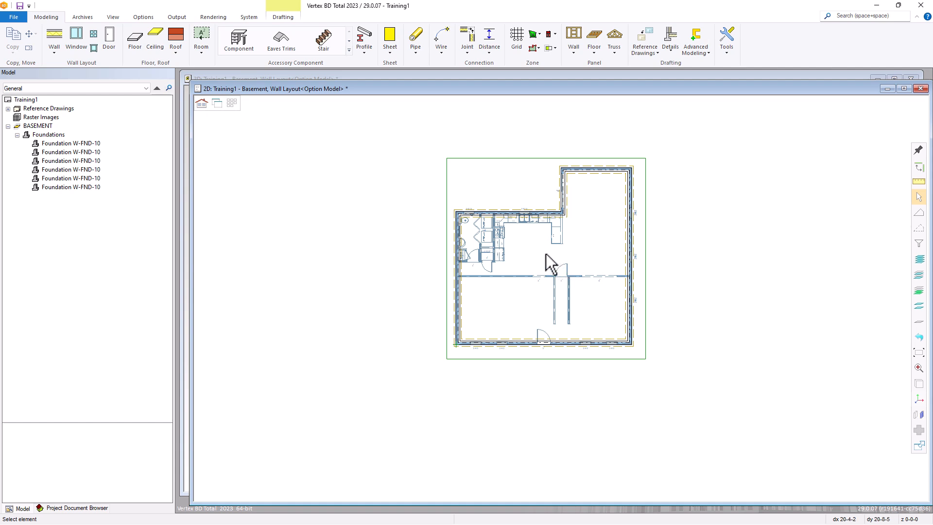
# Step: Start a new floor using the Concrete slab 4", Basement type from the Slabs library
pyautogui.click(134, 36)
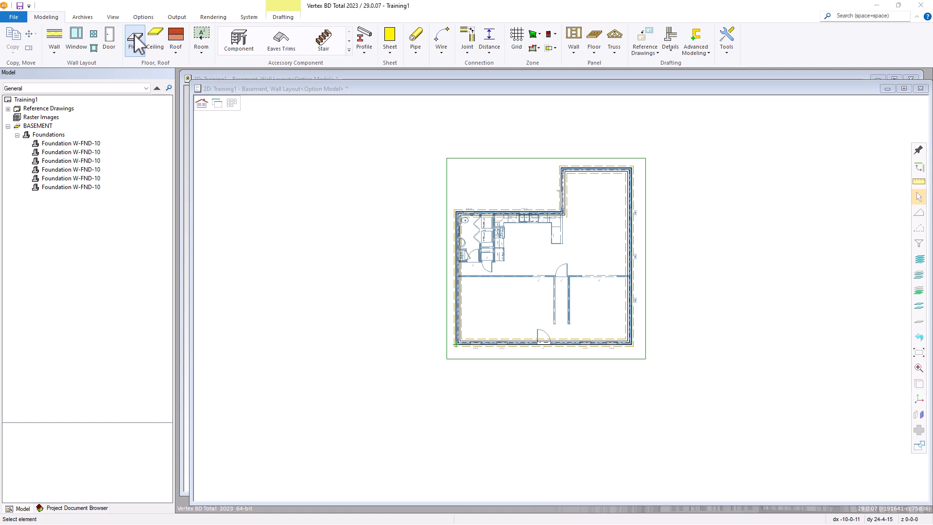
pyautogui.scroll(-1, 315, 155)
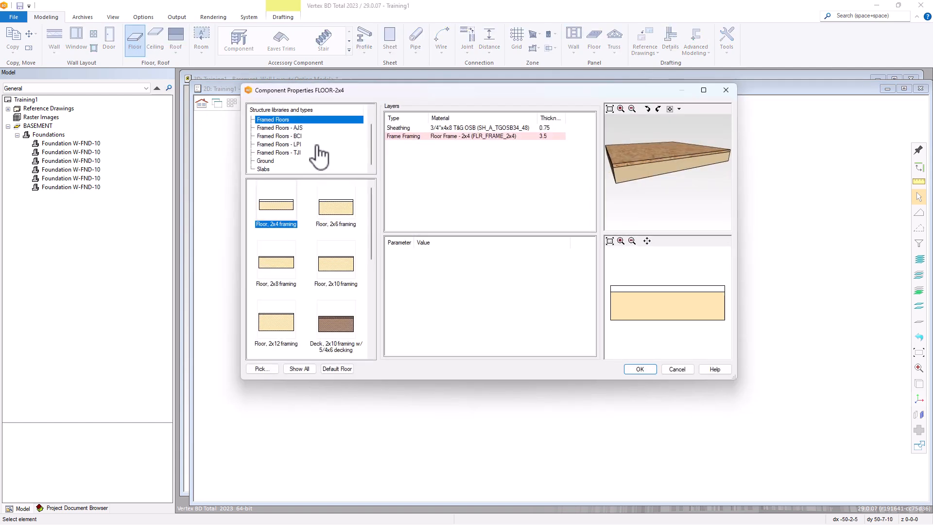
pyautogui.click(263, 170)
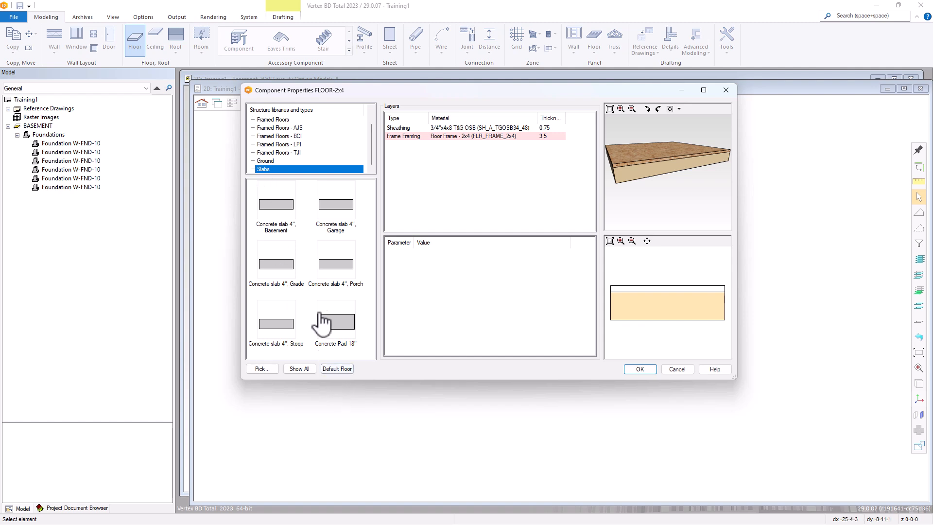
pyautogui.click(334, 369)
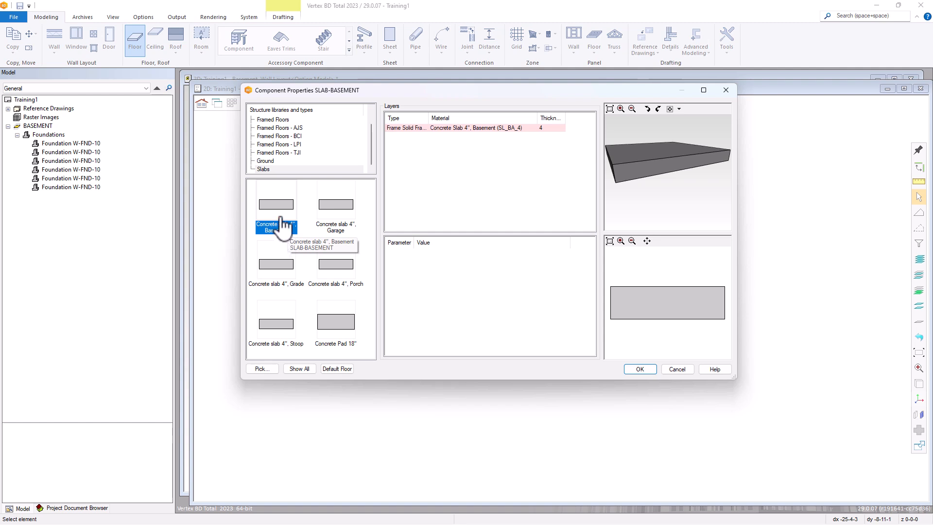
pyautogui.click(639, 369)
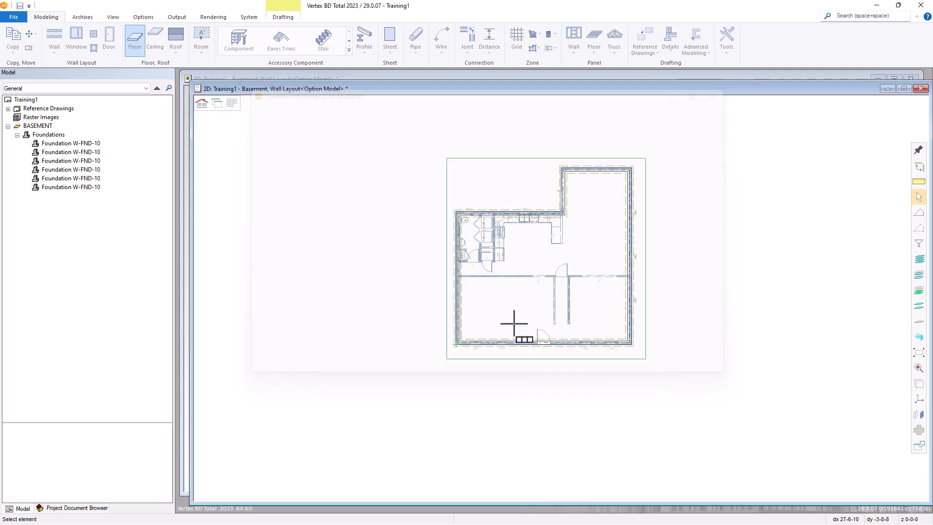
# Step: Set the slab contour to be picked from walls along their INTERIOR line
pyautogui.rightClick(496, 303)
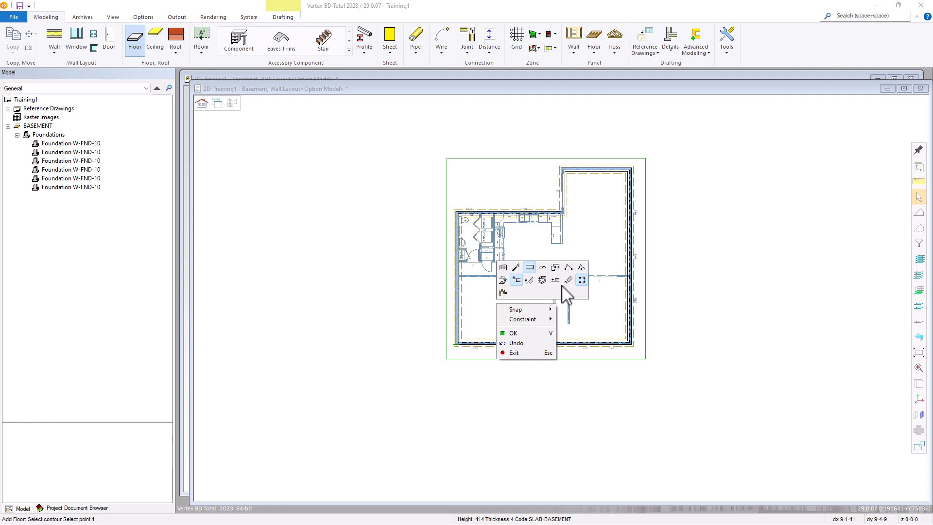
pyautogui.click(503, 293)
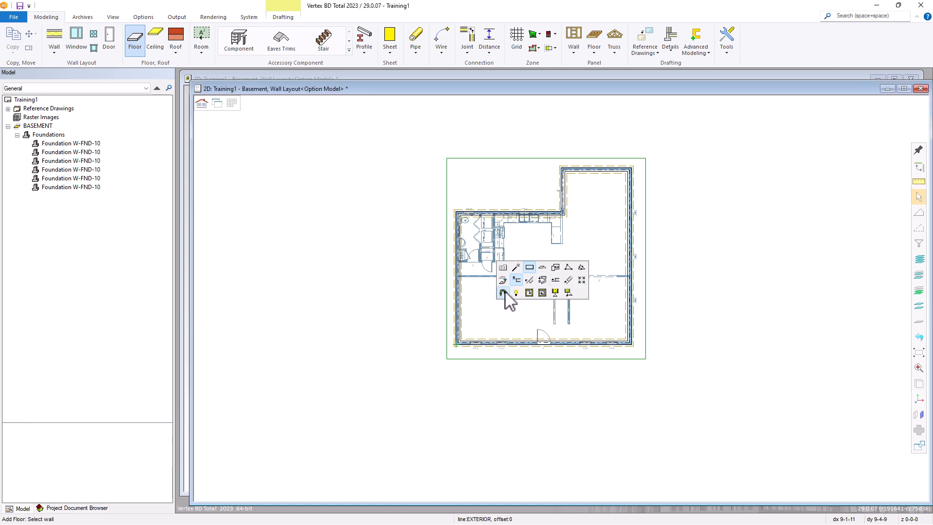
pyautogui.click(556, 293)
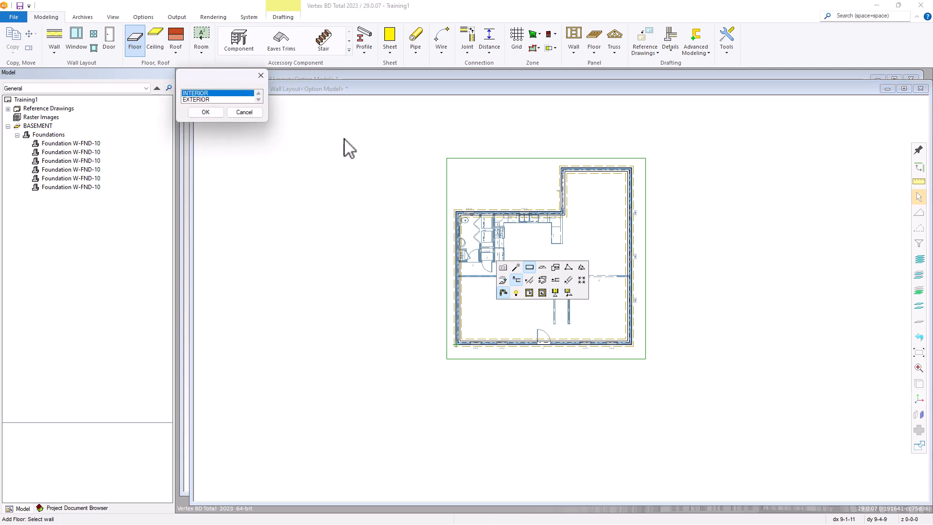
pyautogui.doubleClick(202, 93)
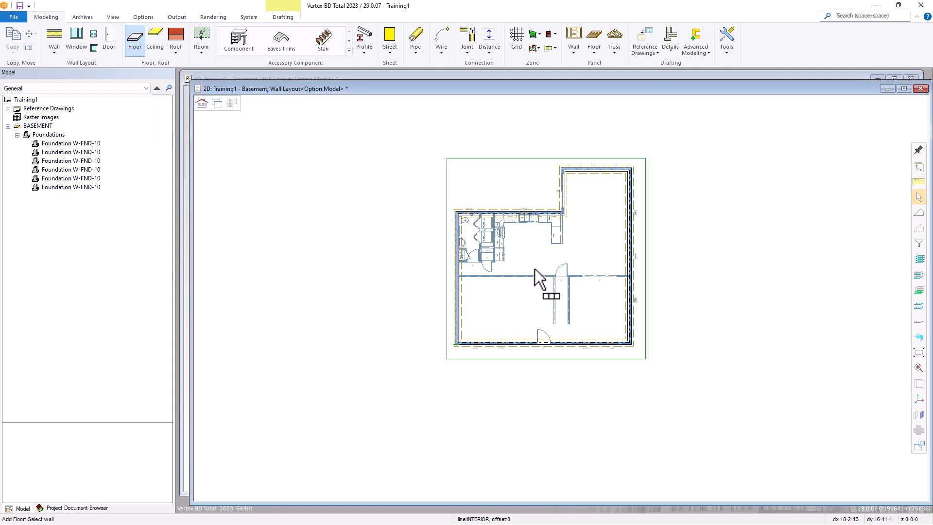
# Step: Pick the left foundation wall and let the remaining connected walls be detected automatically to create the basement slab inside the foundation
pyautogui.rightClick(530, 256)
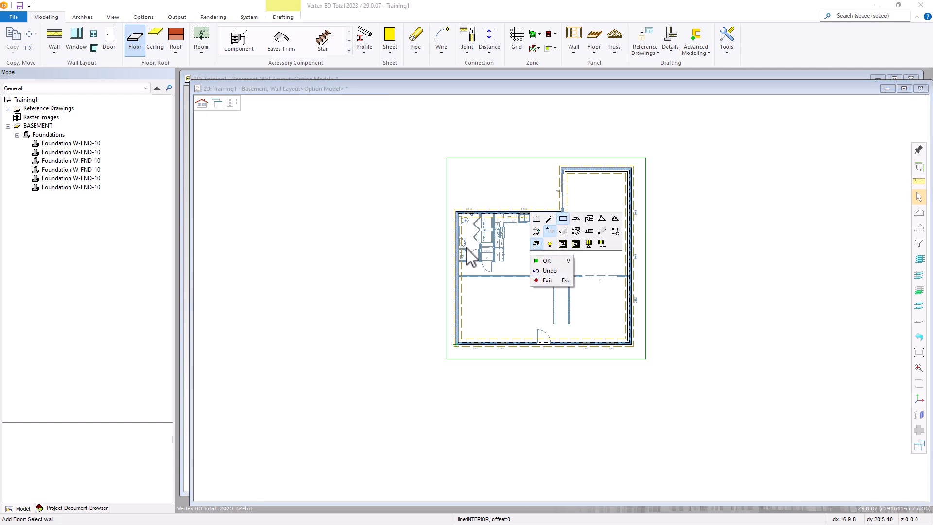
pyautogui.click(458, 266)
pyautogui.click(459, 268)
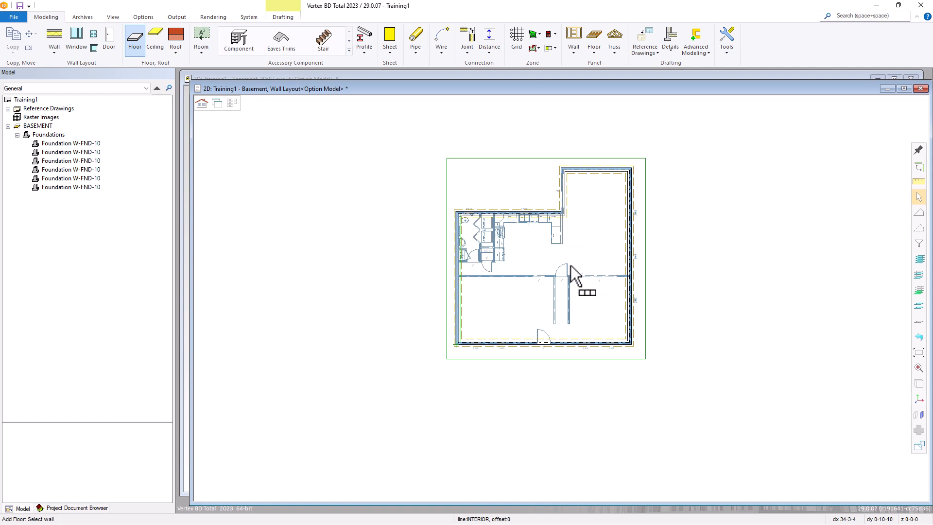
pyautogui.rightClick(535, 248)
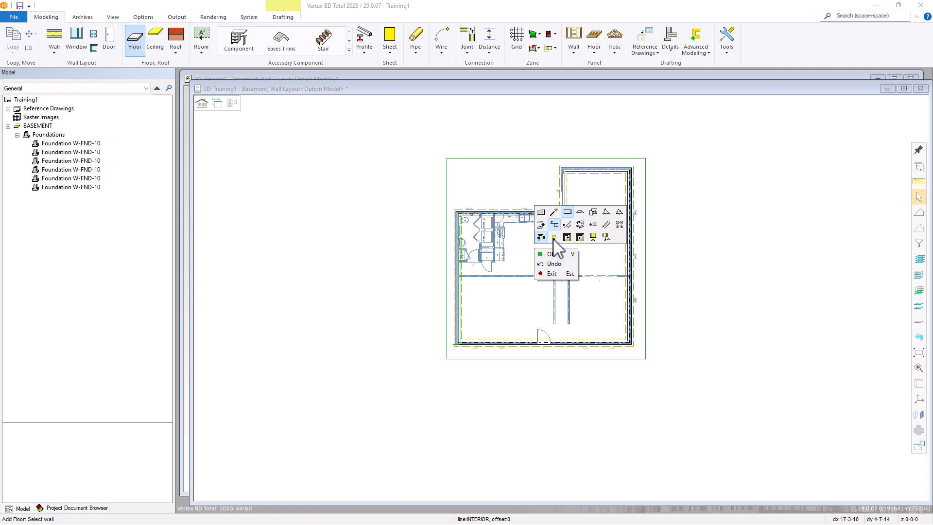
pyautogui.click(554, 238)
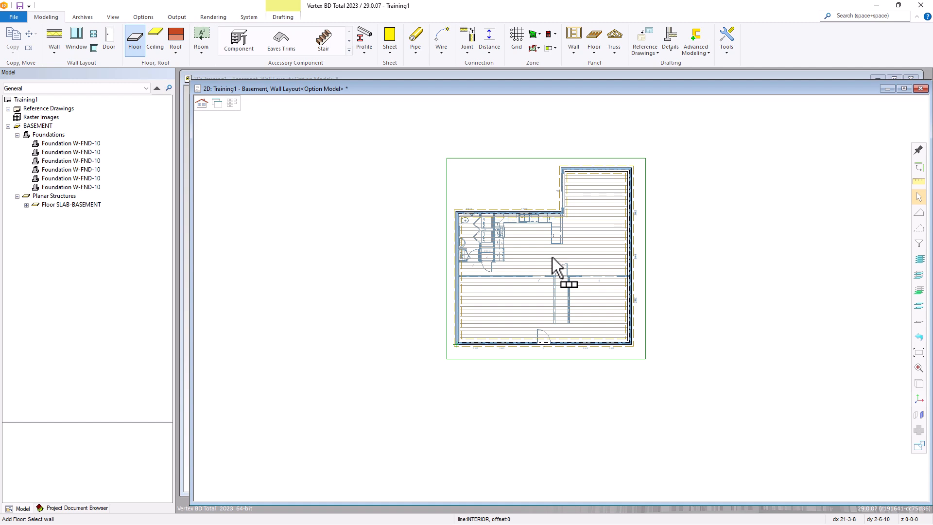
# Step: View the foundation and first level from above in the 3D model and end floor insertion
pyautogui.hotkey('ctrl', 'Tab')
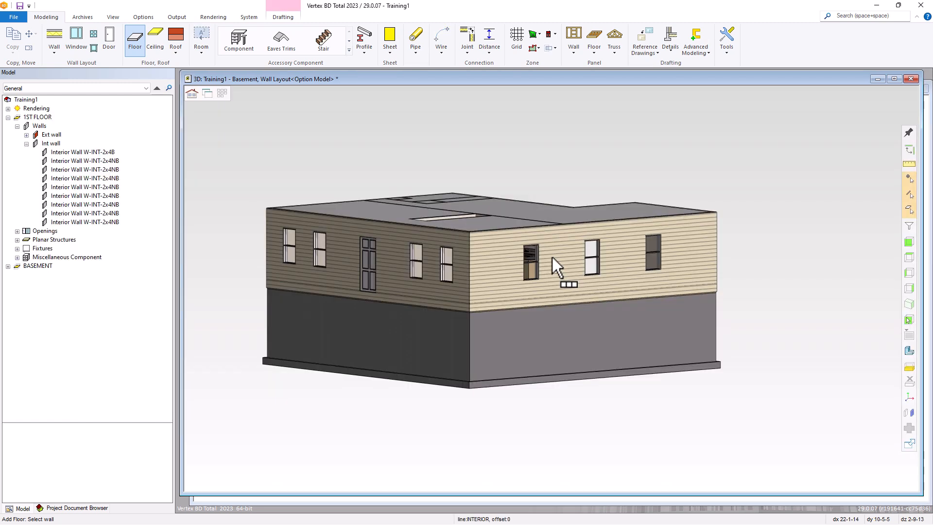
pyautogui.scroll(4, 551, 285)
pyautogui.moveTo(543, 352); pyautogui.dragTo(553, 293, button='middle')
pyautogui.scroll(-3, 550, 281)
pyautogui.scroll(2, 553, 294)
pyautogui.scroll(-5, 552, 294)
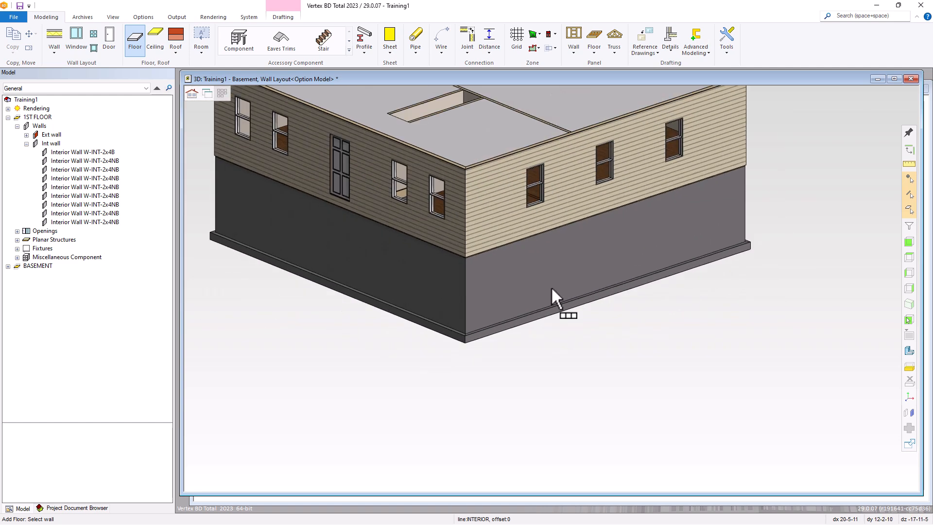
pyautogui.scroll(3, 533, 237)
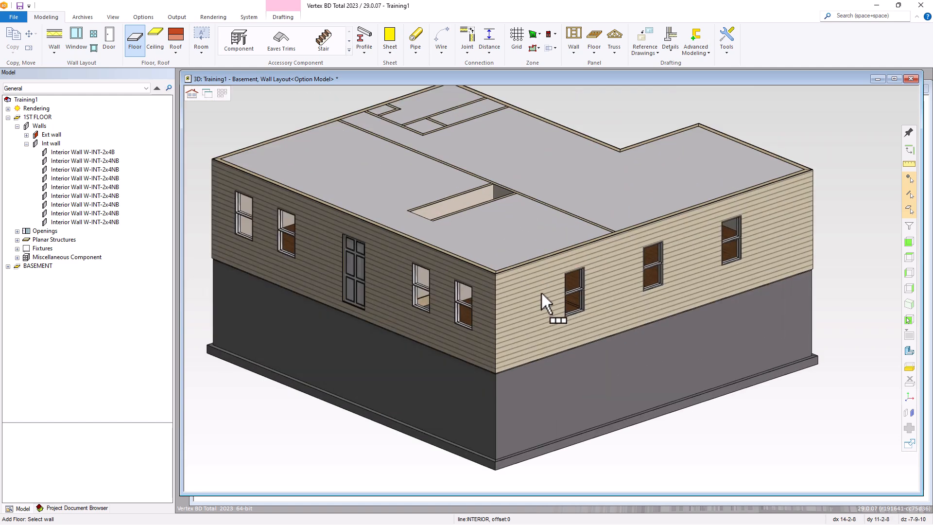
pyautogui.press('Escape')
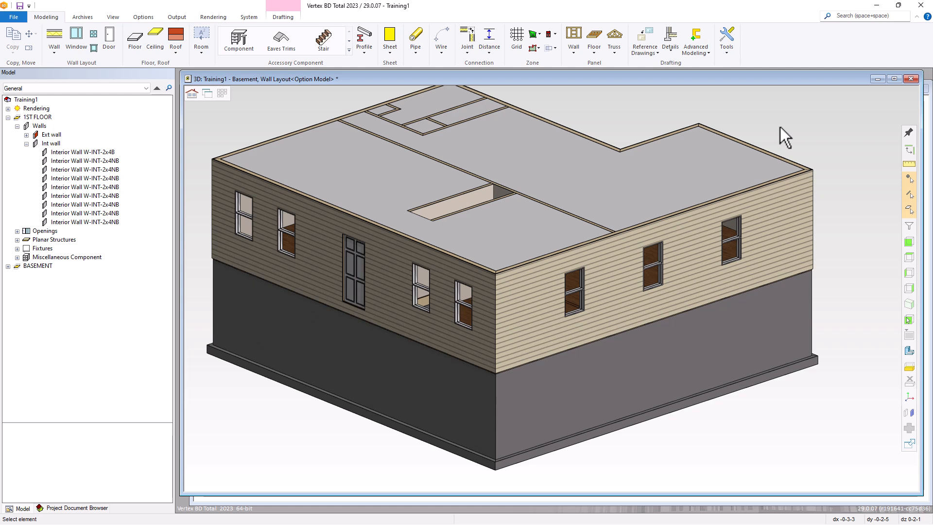
# Step: Set 3D limits by moving the limiting plane on the right exterior wall inward to cut a section through both levels
pyautogui.rightClick(803, 120)
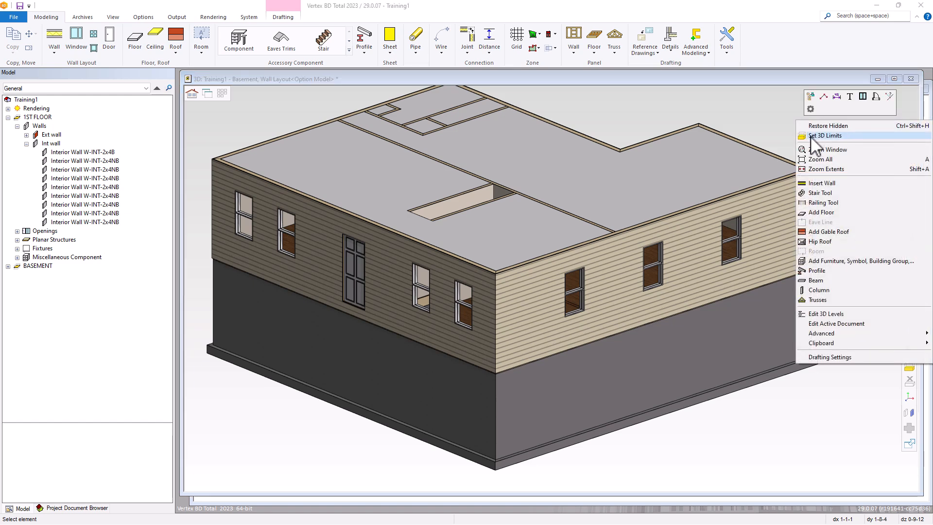
pyautogui.click(821, 138)
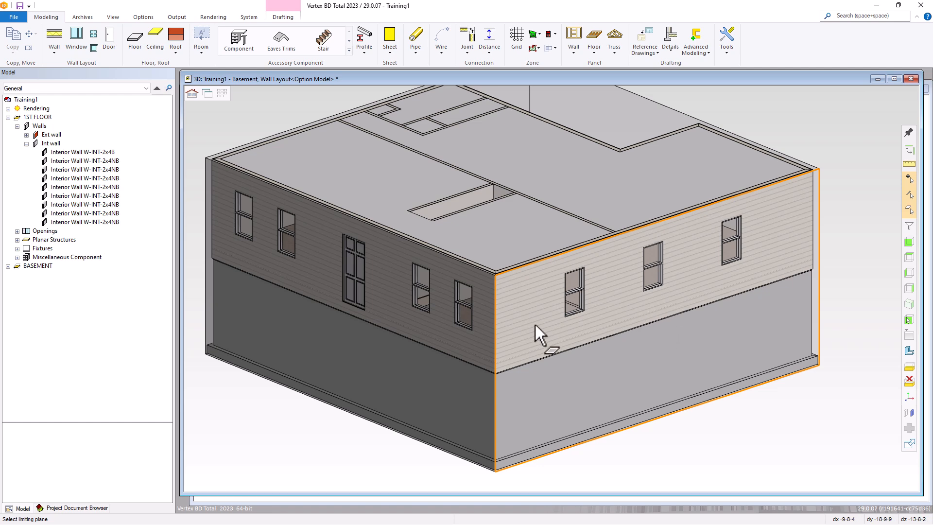
pyautogui.click(678, 306)
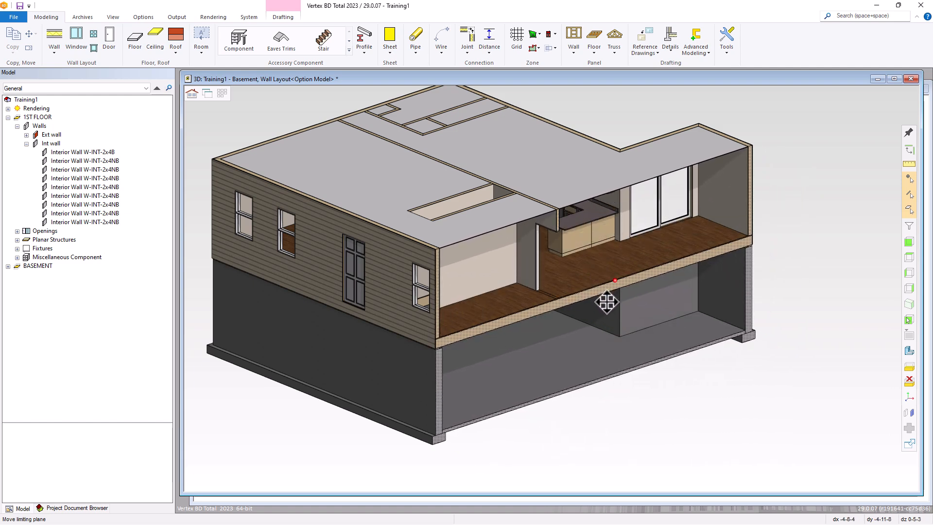
pyautogui.click(606, 302)
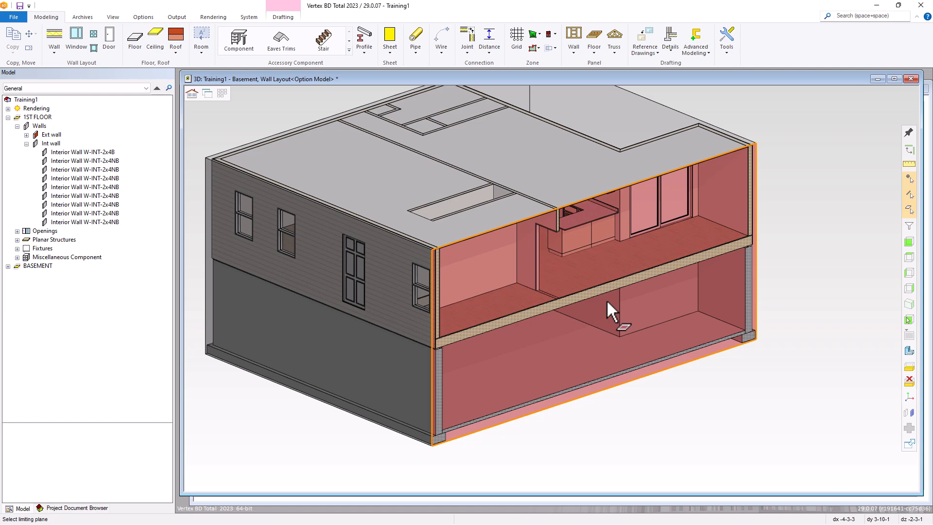
pyautogui.press('Escape')
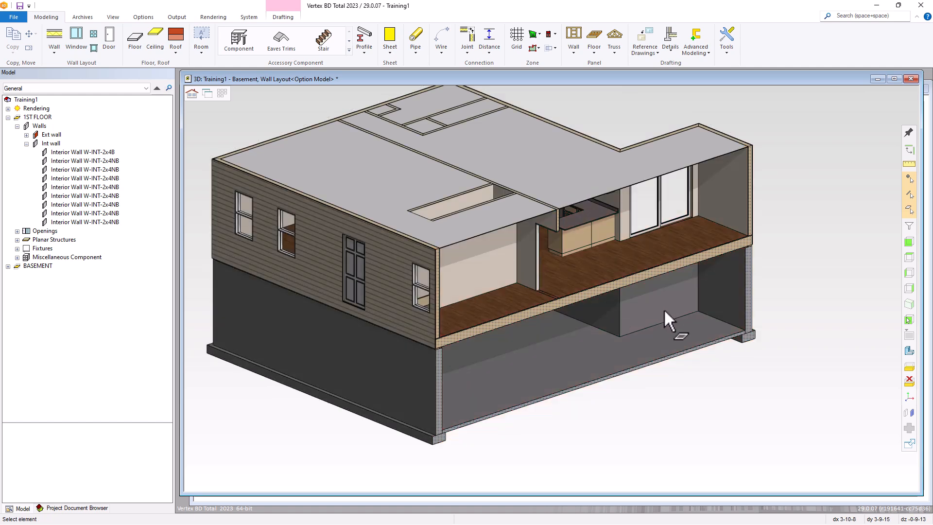
# Step: Examine the cut section where the slab meets the foundation wall and footing, and where the first floor bears on the wall
pyautogui.moveTo(658, 312); pyautogui.dragTo(618, 304, button='middle')
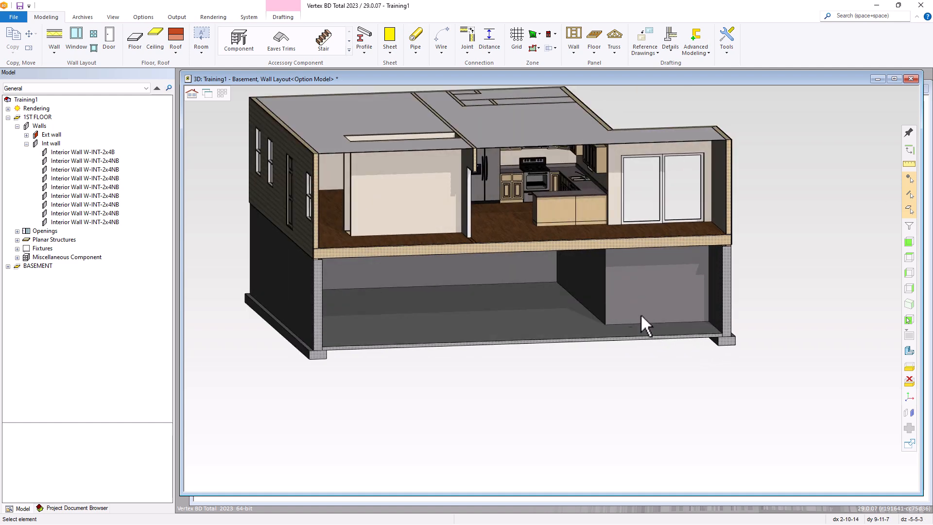
pyautogui.middleClick(722, 342)
pyautogui.scroll(3, 550, 288)
pyautogui.scroll(4, 550, 288)
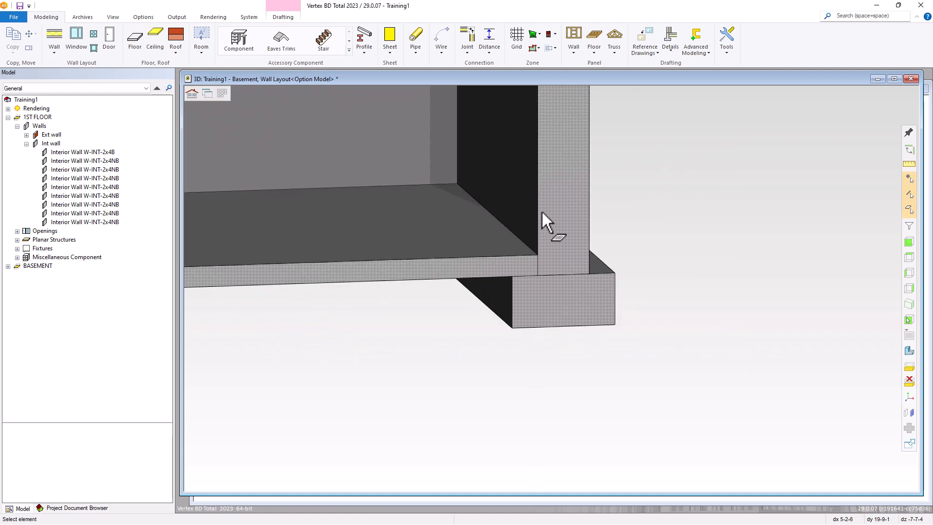
pyautogui.middleClick(539, 245)
pyautogui.scroll(-7, 551, 287)
pyautogui.scroll(5, 551, 281)
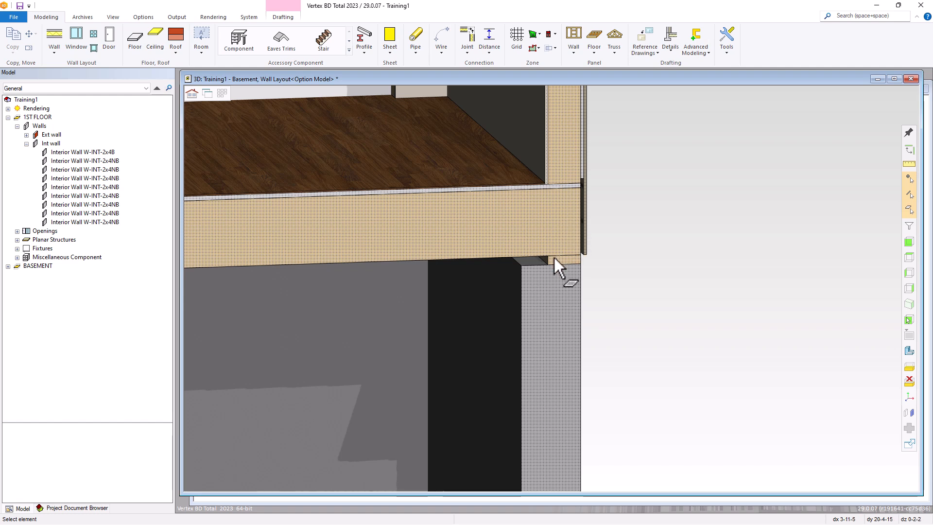
pyautogui.scroll(-5, 554, 258)
pyautogui.scroll(-5, 550, 290)
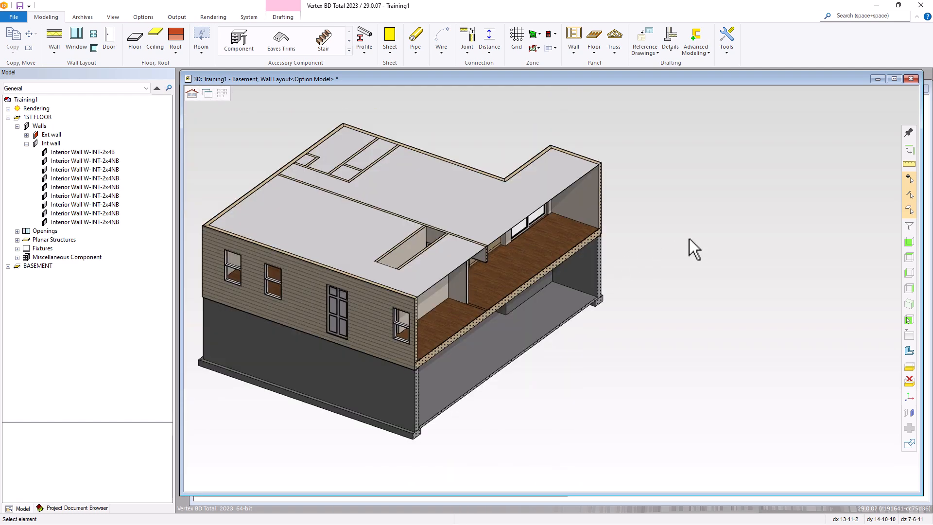
# Step: Edit the 3D limits by lowering the top limiting plane below the first-level ceiling, and view the rooms inside
pyautogui.rightClick(711, 162)
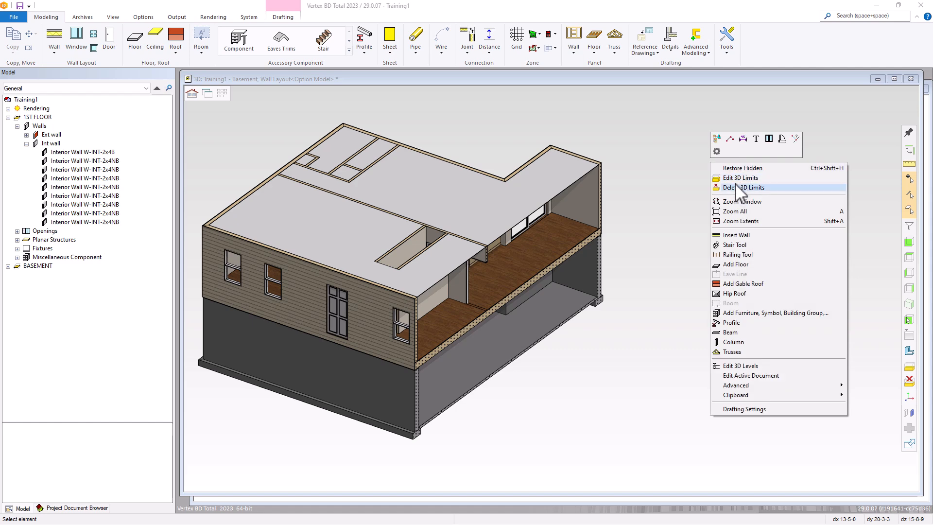
pyautogui.click(739, 178)
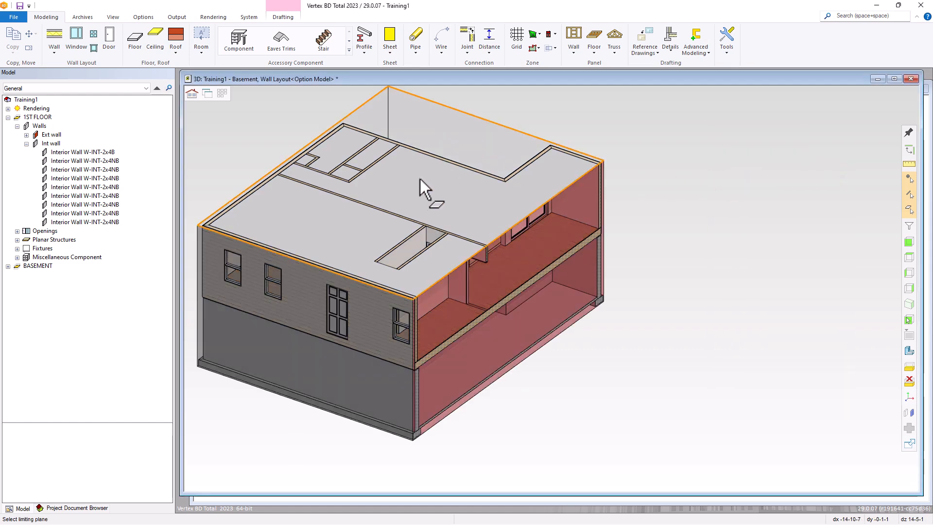
pyautogui.click(396, 189)
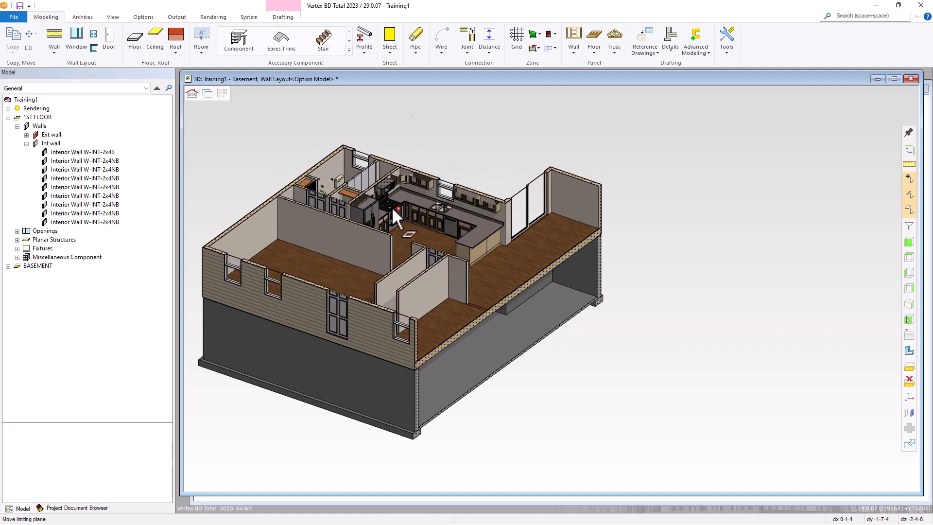
pyautogui.click(392, 209)
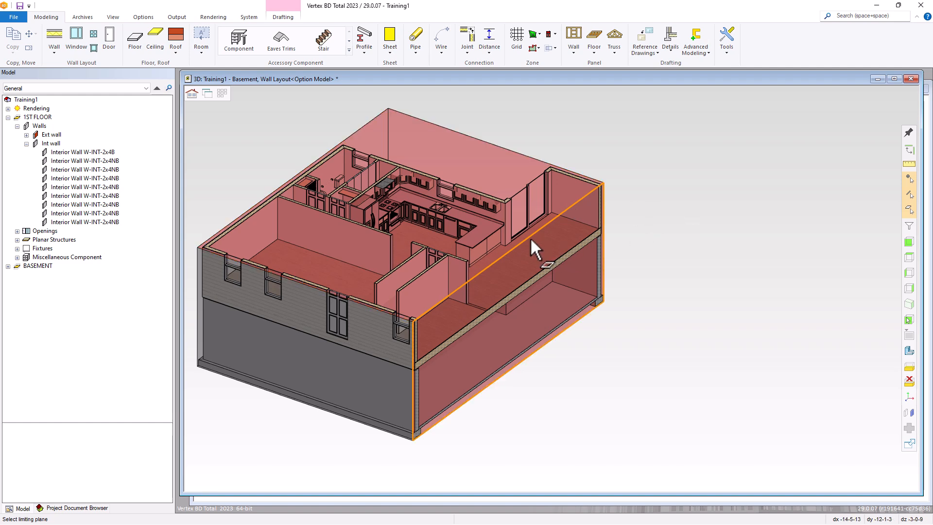
pyautogui.middleClick(674, 242)
pyautogui.moveTo(430, 220)
pyautogui.mouseDown(button='middle')
pyautogui.moveTo(470, 240)
pyautogui.moveTo(579, 236)
pyautogui.moveTo(432, 236)
pyautogui.mouseUp(button='middle')
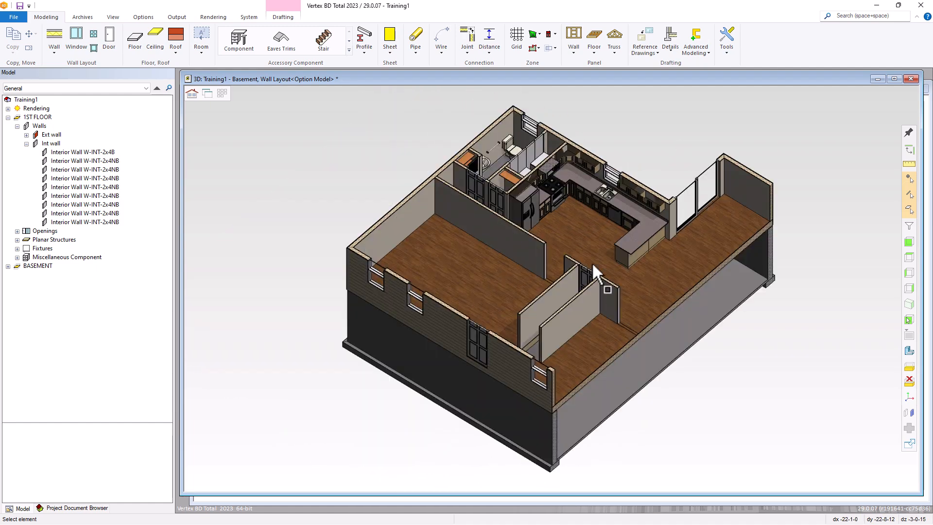
# Step: Delete the 3D limits and save the project from the fitted 2D basement plan
pyautogui.rightClick(806, 135)
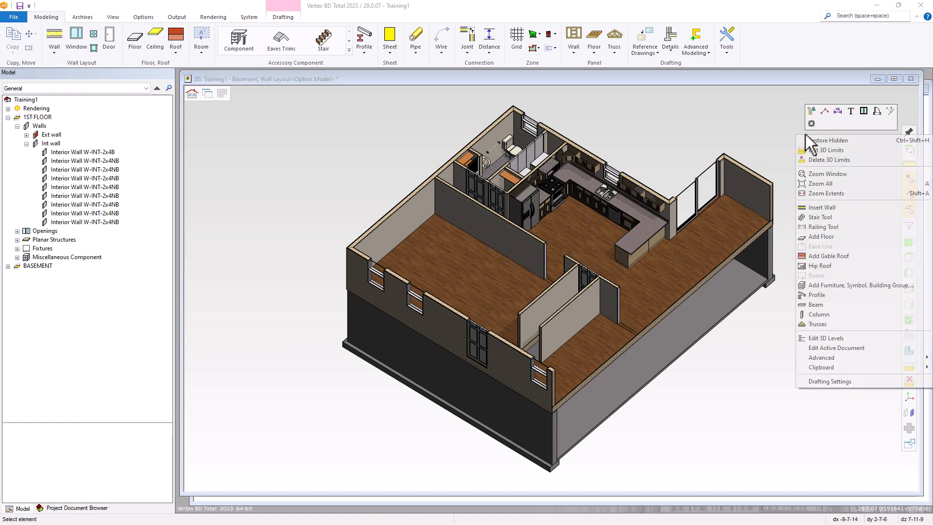
pyautogui.click(826, 160)
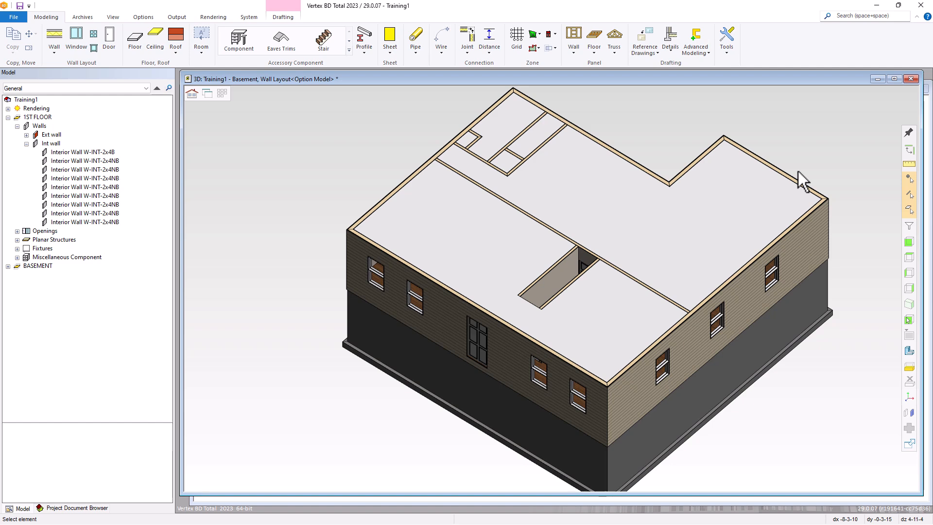
pyautogui.hotkey('ctrl', 'Tab')
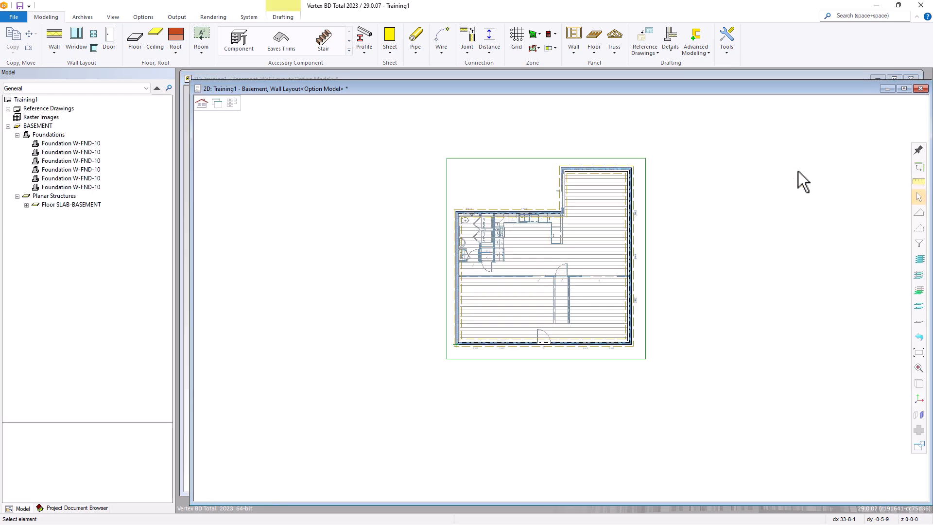
pyautogui.press('Home')
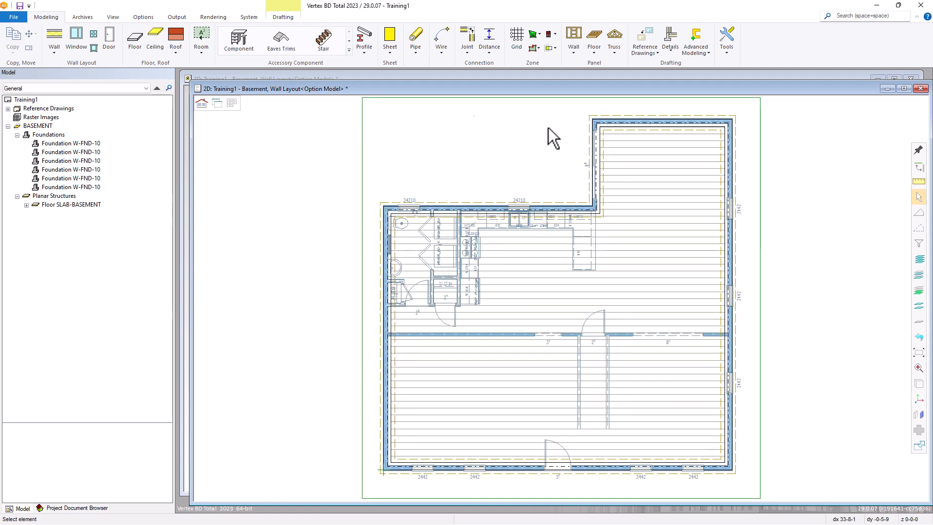
pyautogui.click(19, 6)
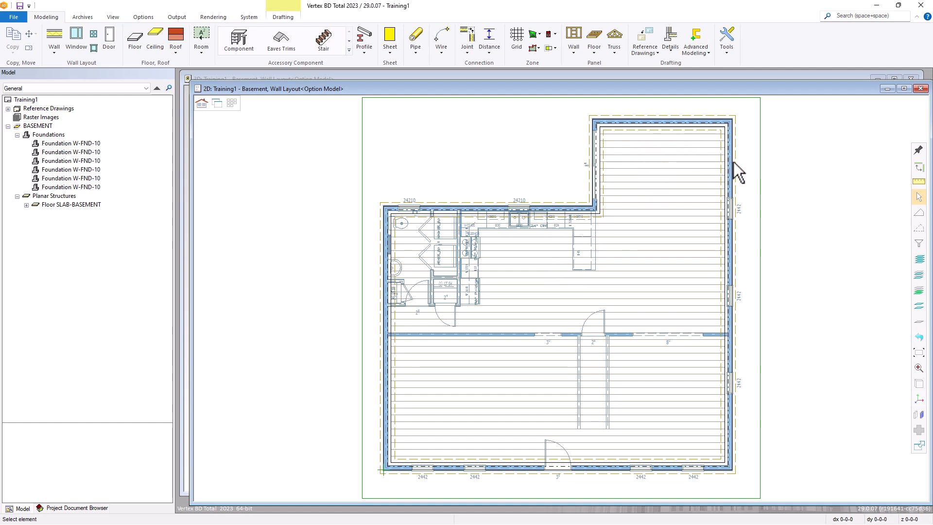
# Step: Move the basement slab to the Basement Deck Layout drawing-model pair without leaving that pair active
pyautogui.click(639, 260)
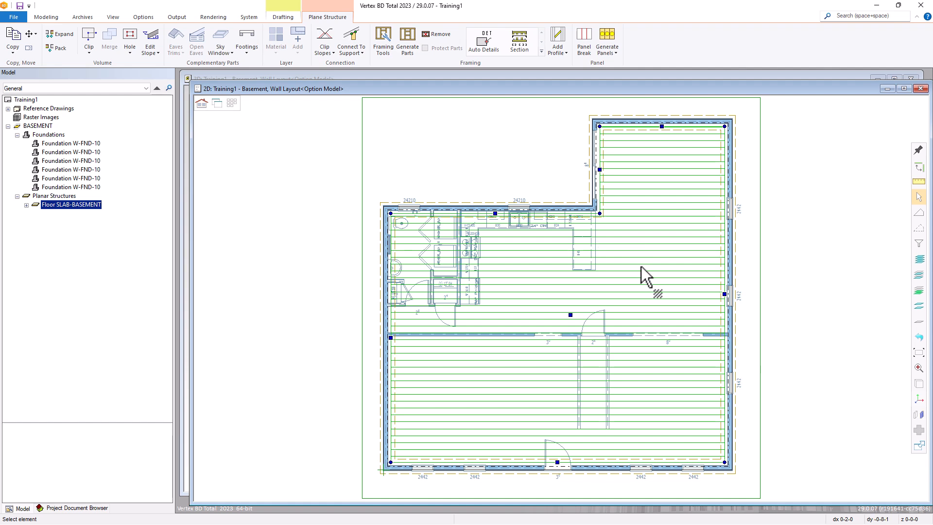
pyautogui.rightClick(607, 280)
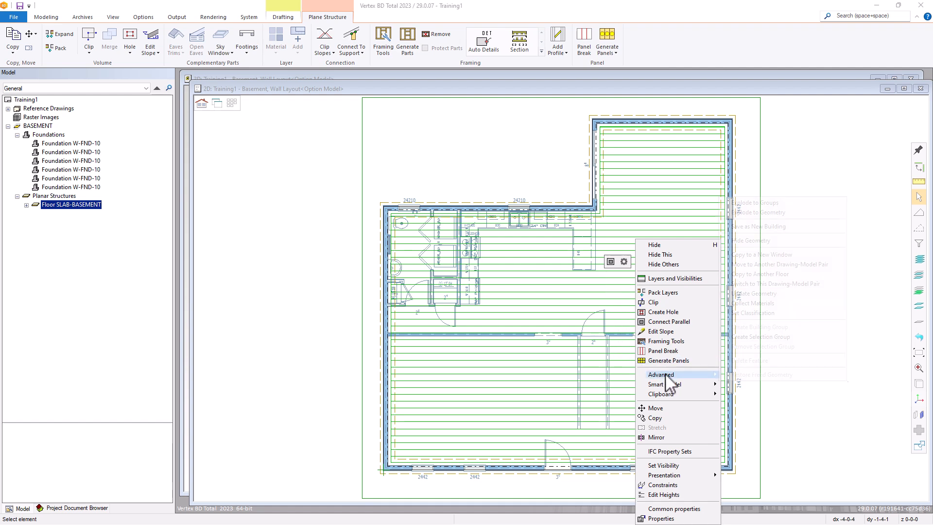
pyautogui.moveTo(667, 374)
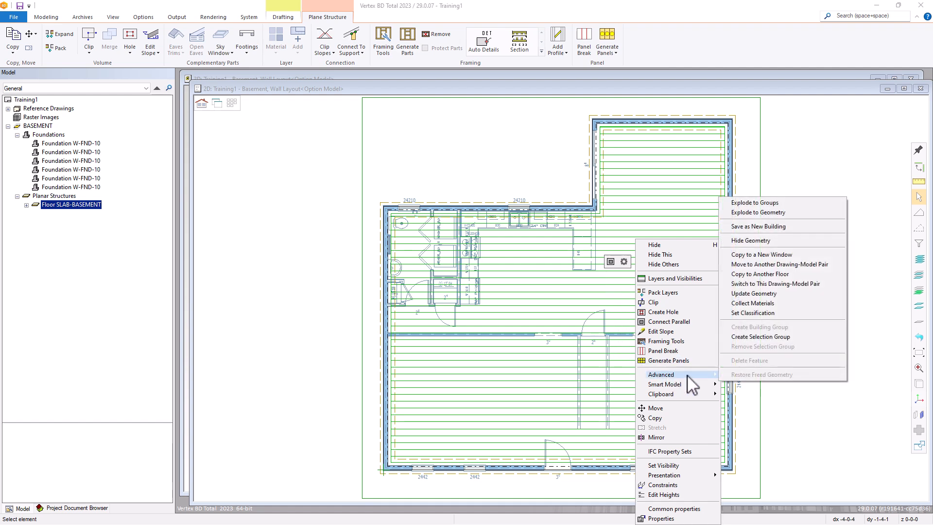
pyautogui.click(765, 265)
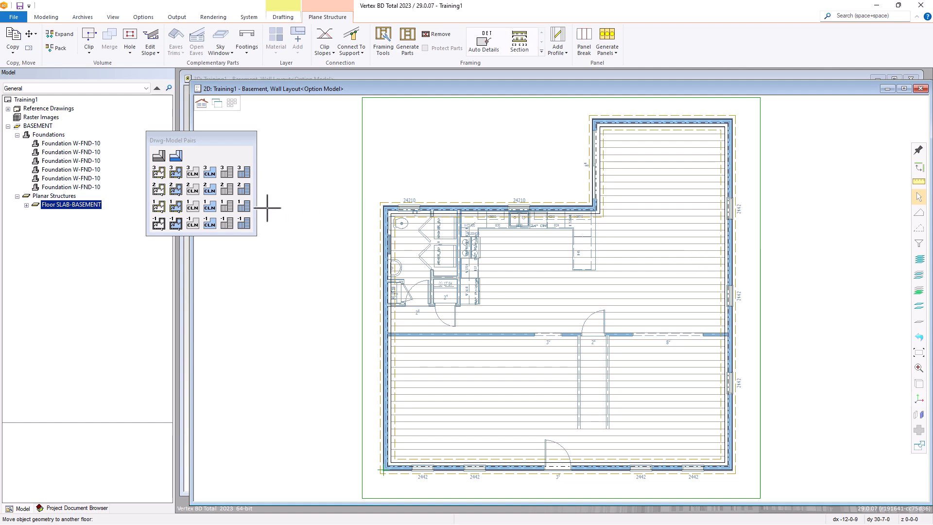
pyautogui.click(229, 225)
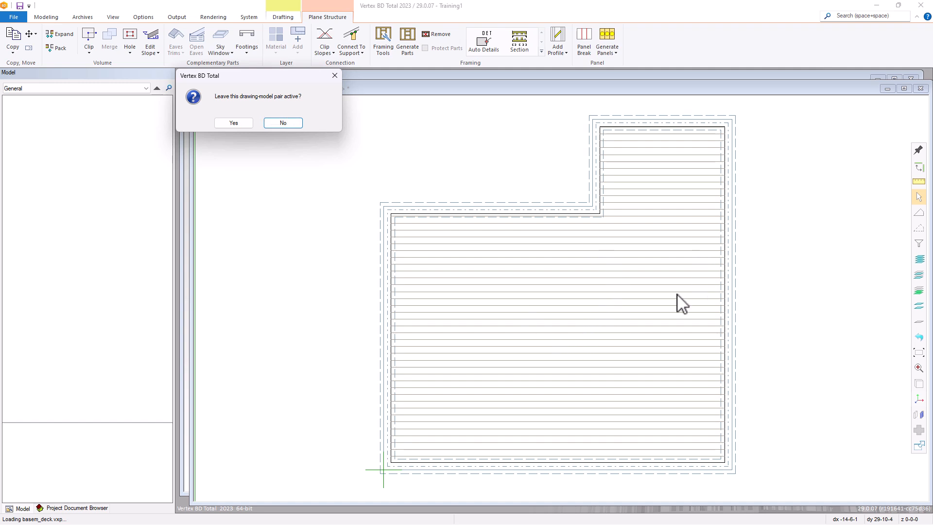
pyautogui.click(284, 123)
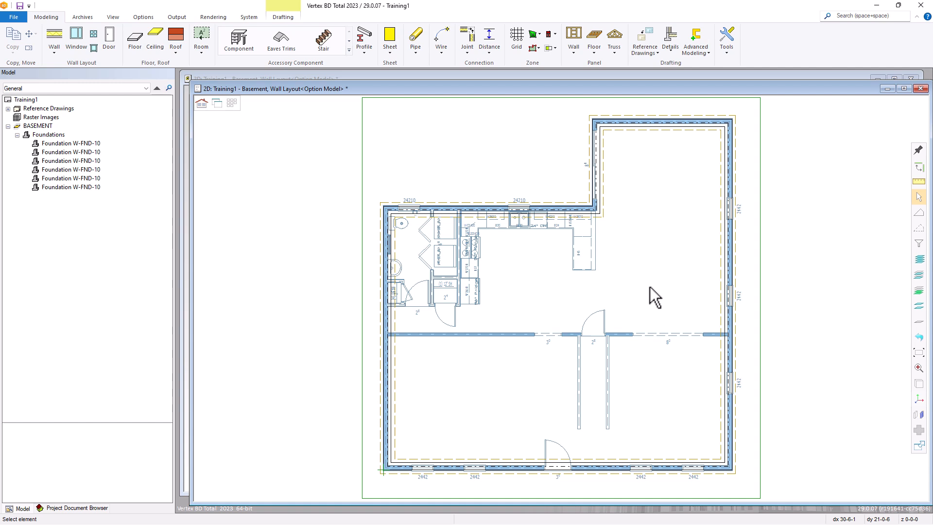
# Step: Check the moved slab in the Basement Deck Layout, and return to the Basement Wall Layout
pyautogui.click(231, 104)
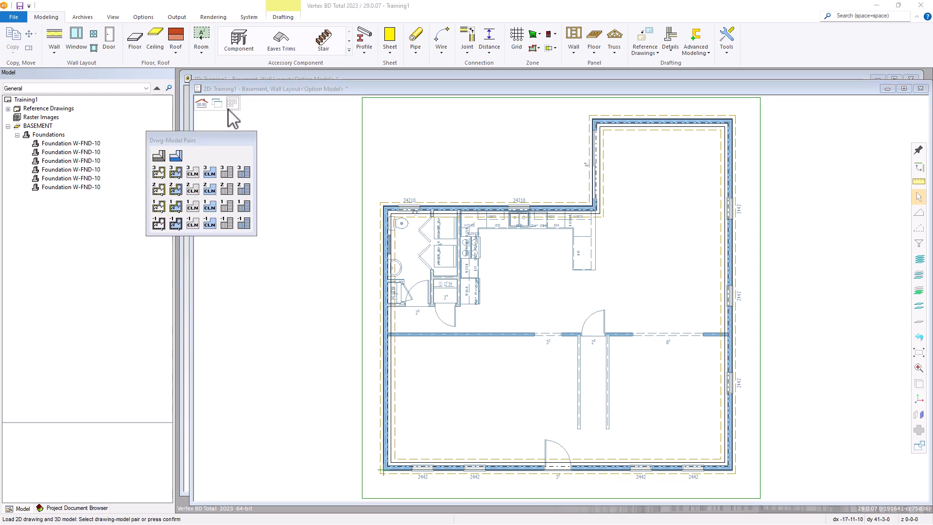
pyautogui.click(227, 223)
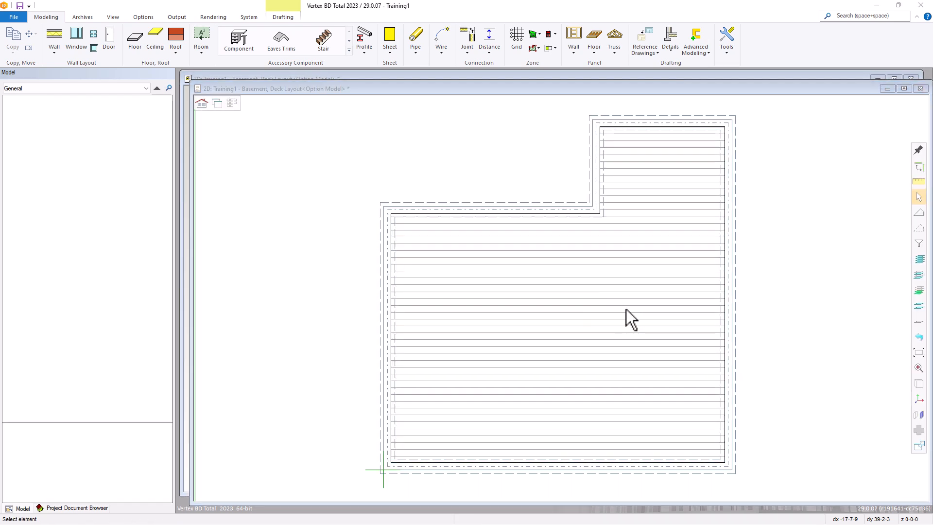
pyautogui.click(594, 301)
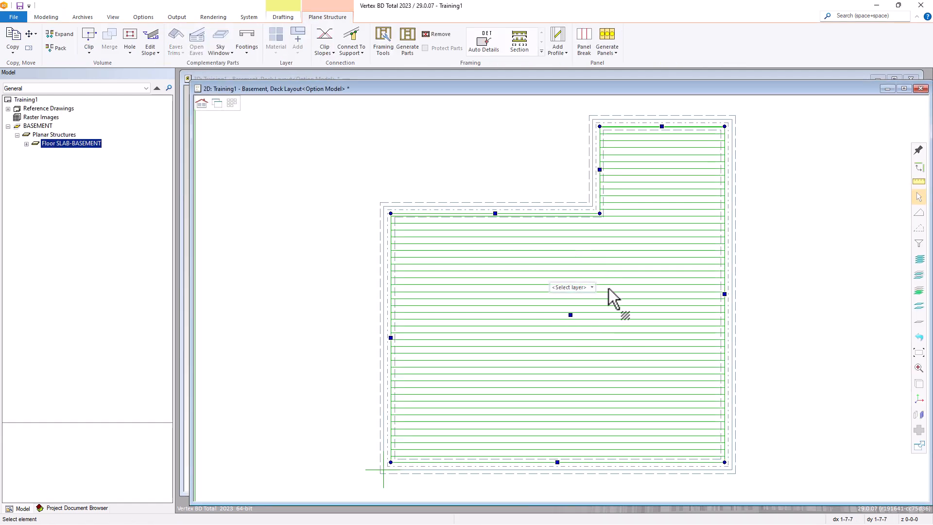
pyautogui.press('Escape')
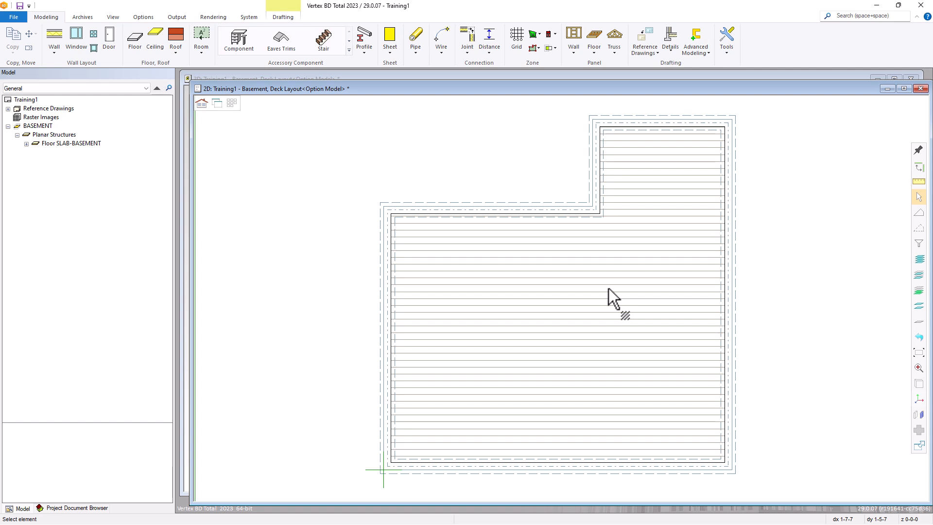
pyautogui.click(232, 110)
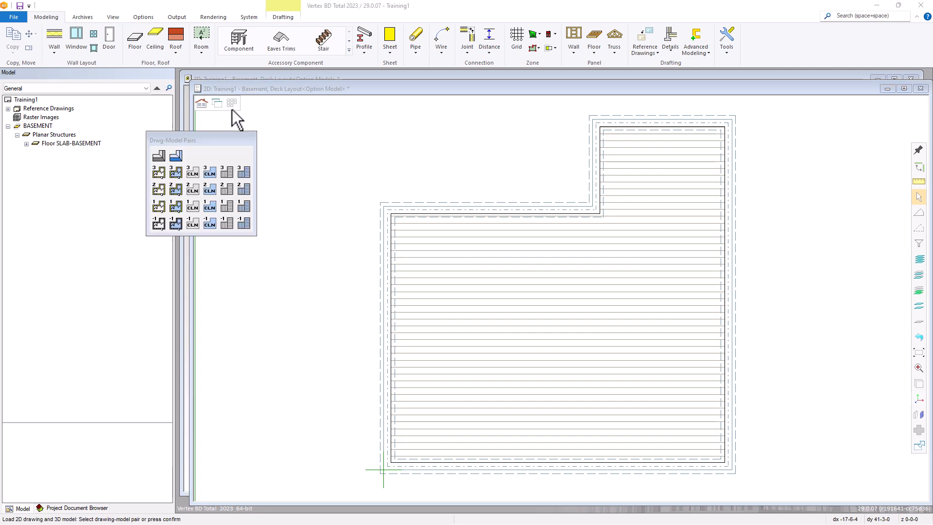
pyautogui.click(159, 223)
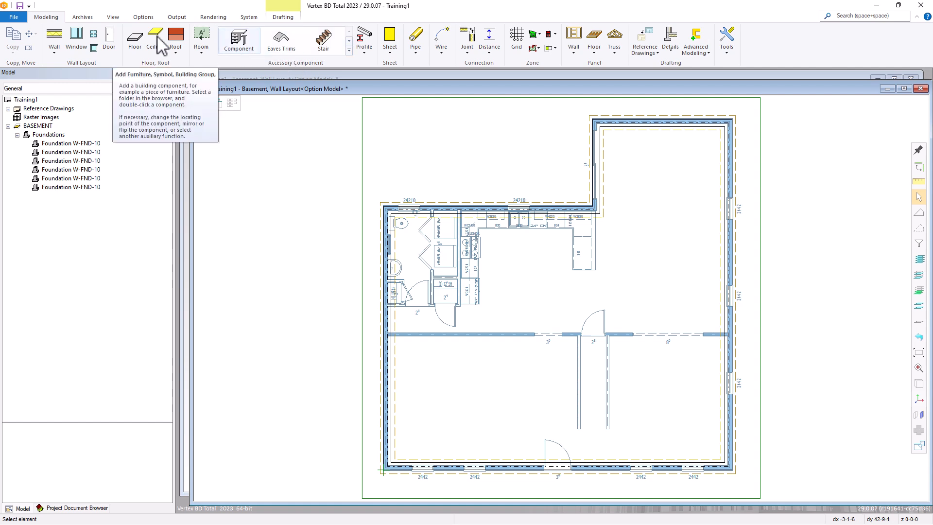
pyautogui.click(231, 48)
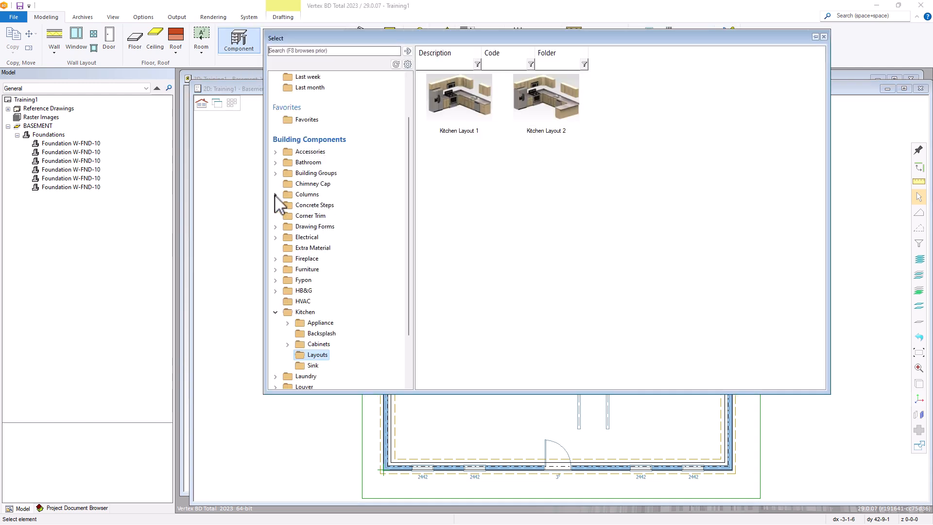
pyautogui.click(276, 194)
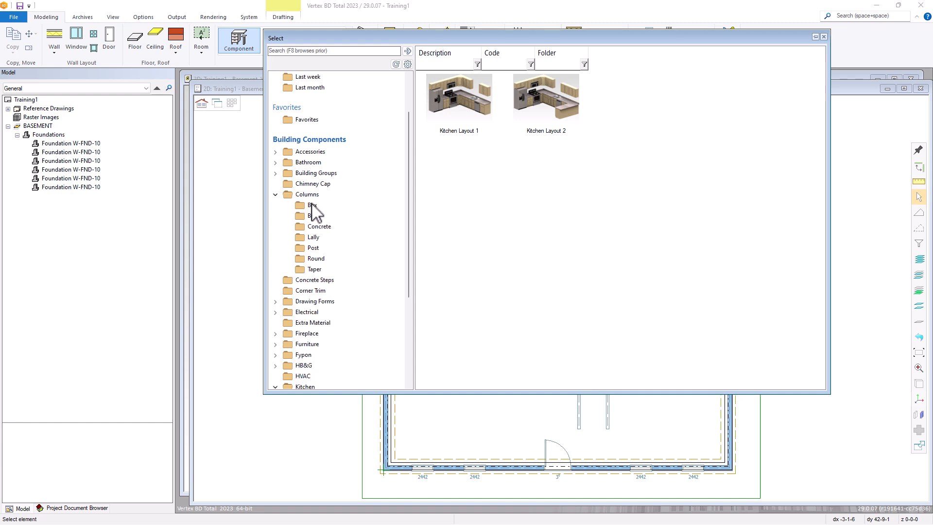
pyautogui.click(313, 206)
pyautogui.click(314, 217)
pyautogui.click(316, 227)
pyautogui.click(313, 237)
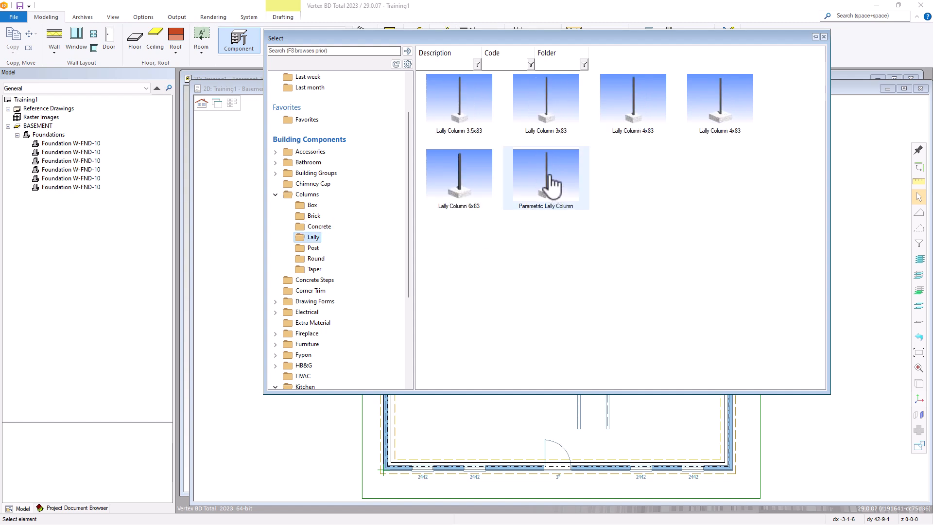
pyautogui.moveTo(552, 189)
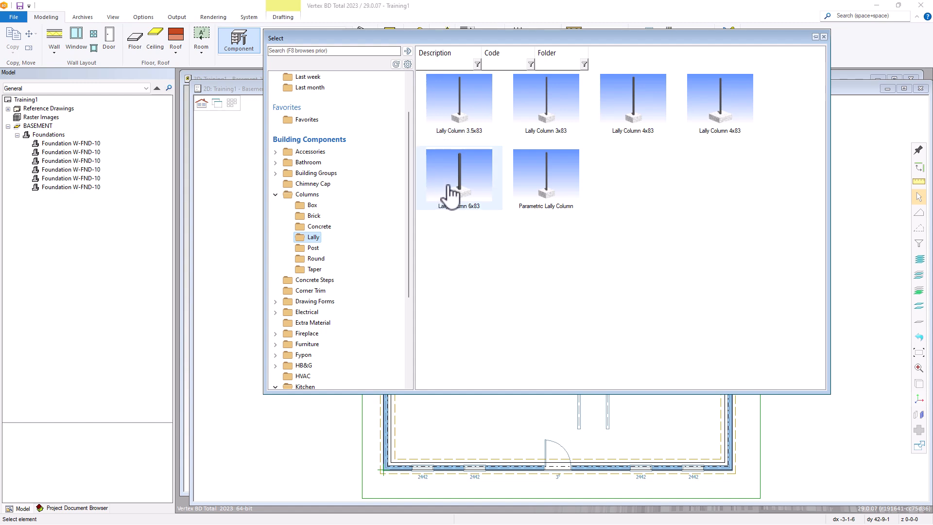
pyautogui.doubleClick(545, 189)
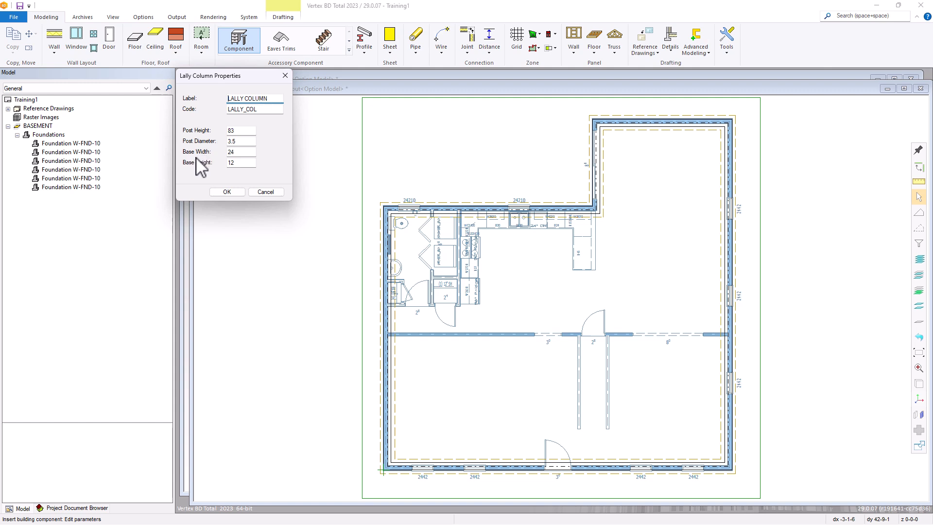
pyautogui.doubleClick(238, 130)
pyautogui.click(265, 193)
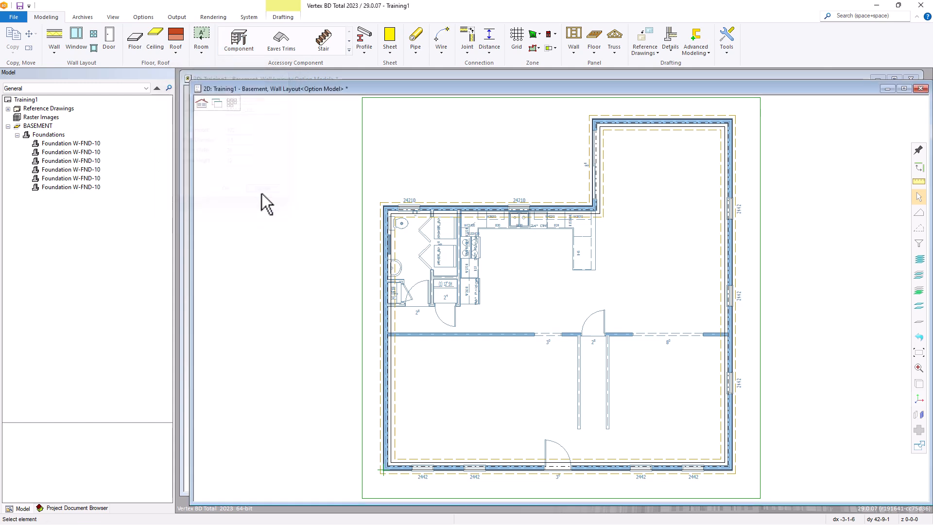
# Step: Look up the basement's floor-to-ceiling height in the project's 3D levels, leaving the settings as they are
pyautogui.click(58, 509)
pyautogui.click(32, 85)
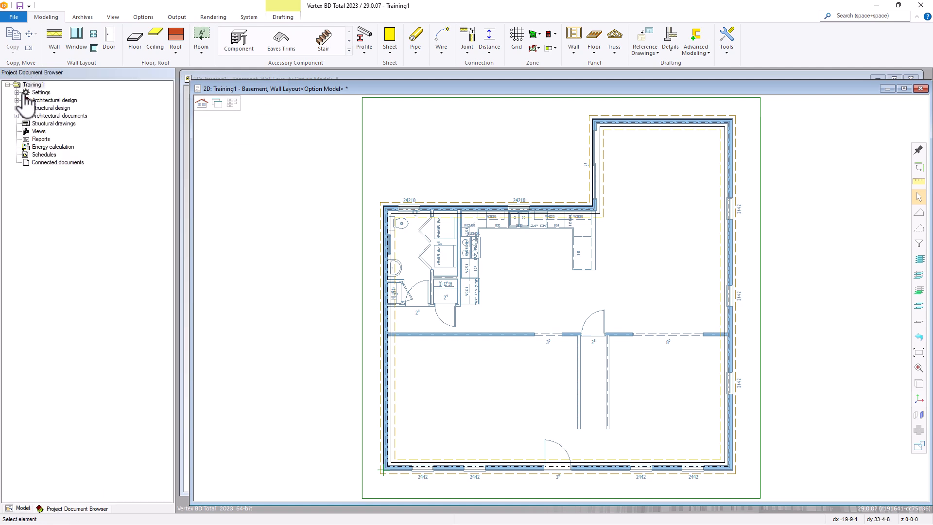
pyautogui.click(16, 93)
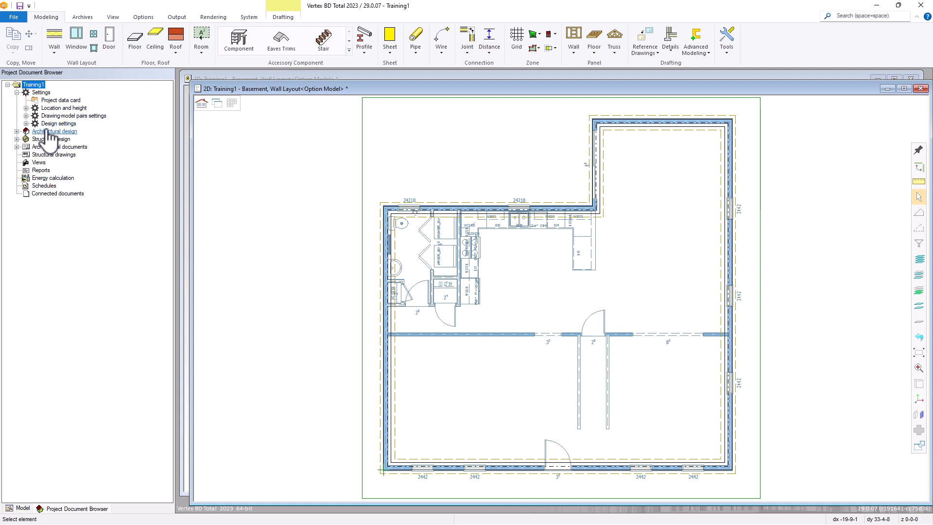
pyautogui.click(26, 108)
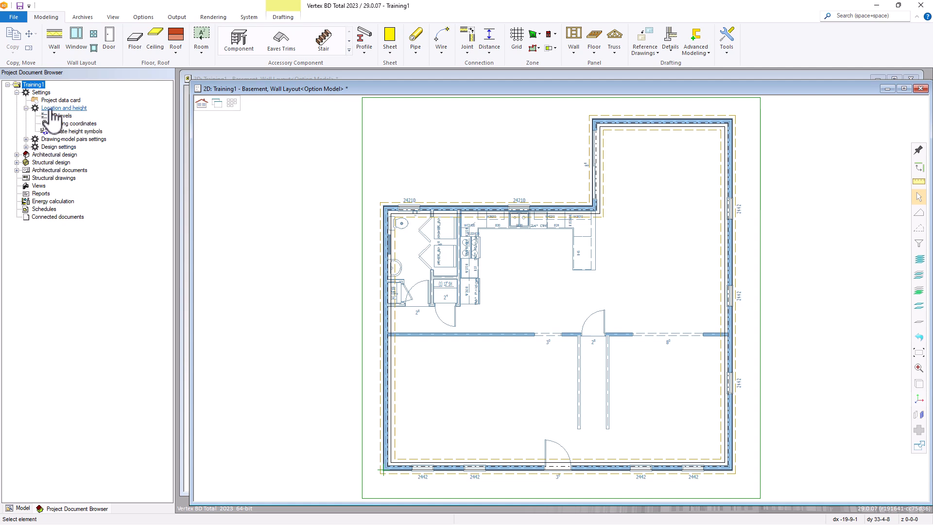
pyautogui.click(60, 117)
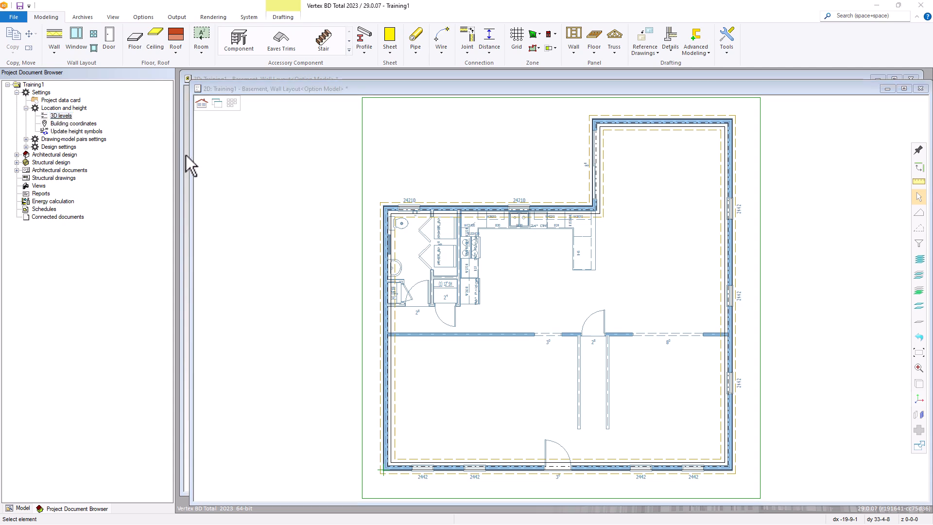
pyautogui.scroll(2, 500, 229)
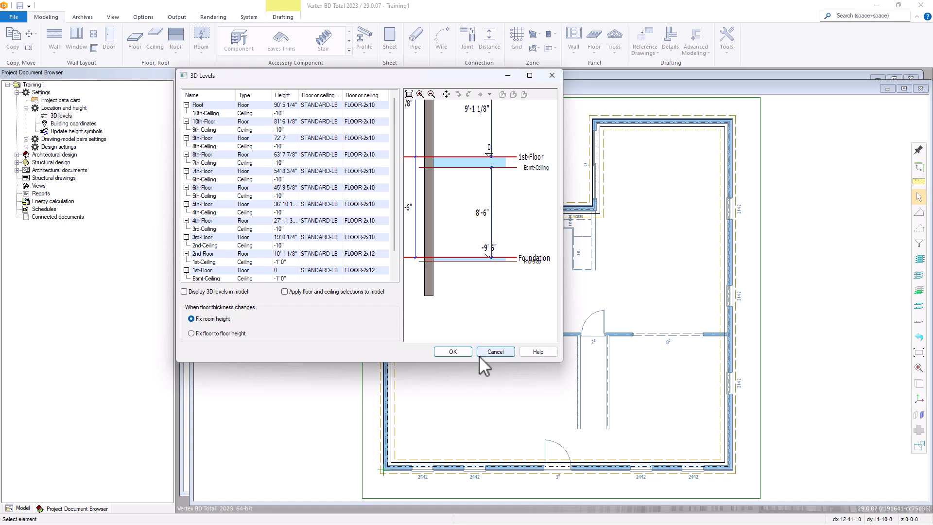
pyautogui.click(495, 352)
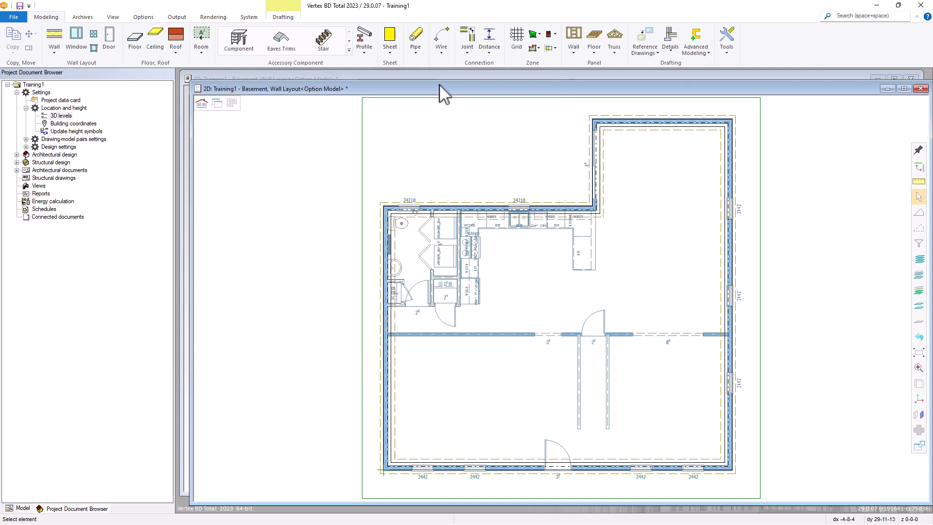
# Step: Insert a Parametric Lally Column component with its post height set to 102
pyautogui.click(232, 43)
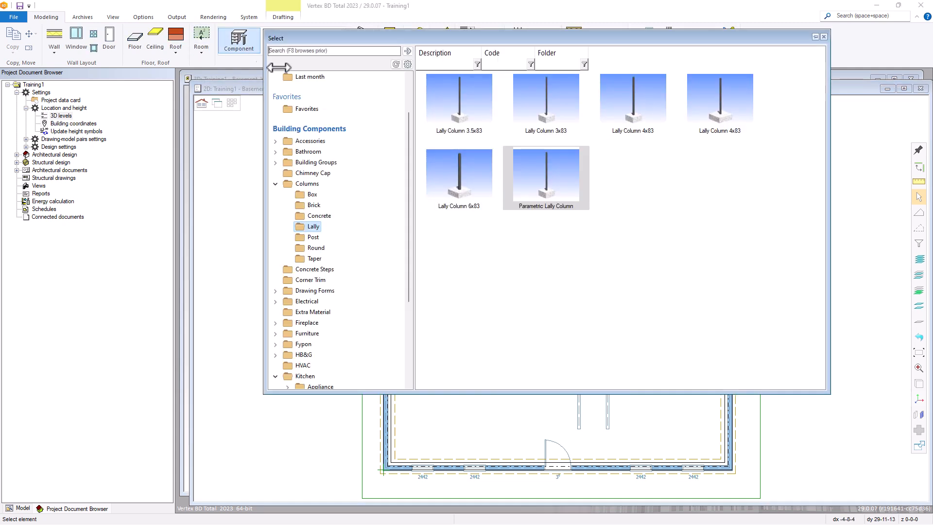
pyautogui.click(548, 187)
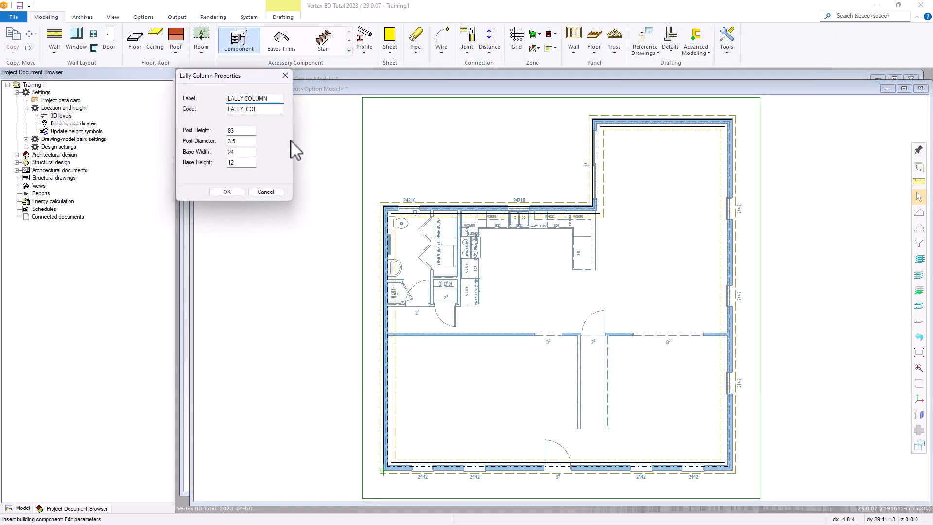
pyautogui.moveTo(238, 132); pyautogui.dragTo(226, 131)
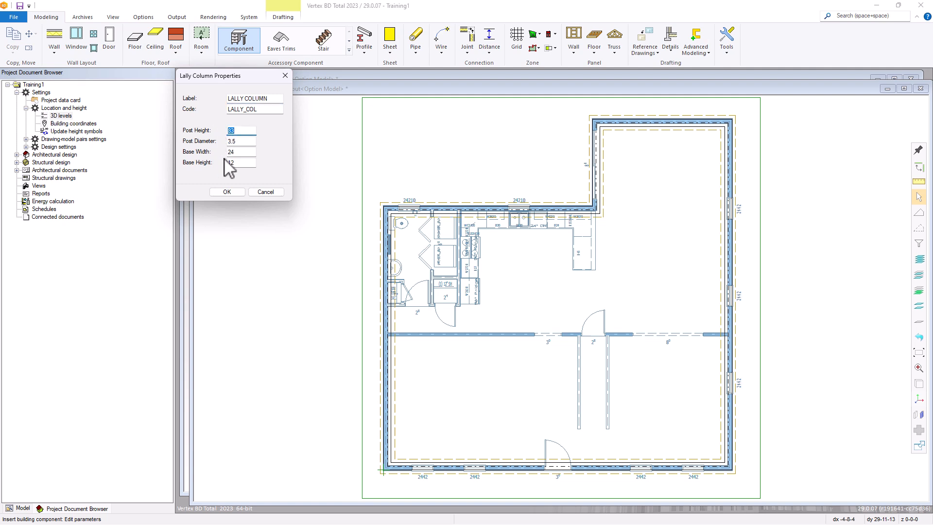
pyautogui.write('102')
pyautogui.click(229, 192)
# Step: Set the lally column's reference point to the centre of its round post
pyautogui.scroll(3, 479, 308)
pyautogui.scroll(2, 554, 318)
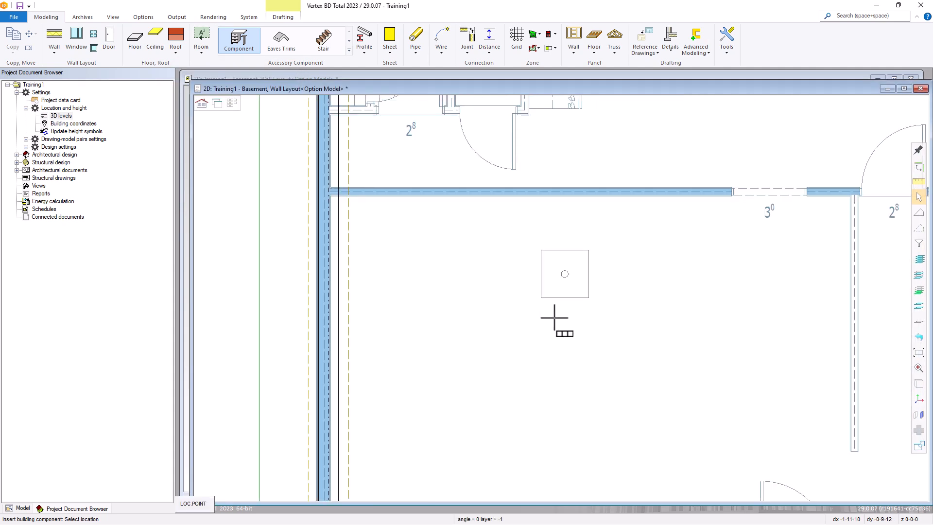
pyautogui.scroll(2, 555, 318)
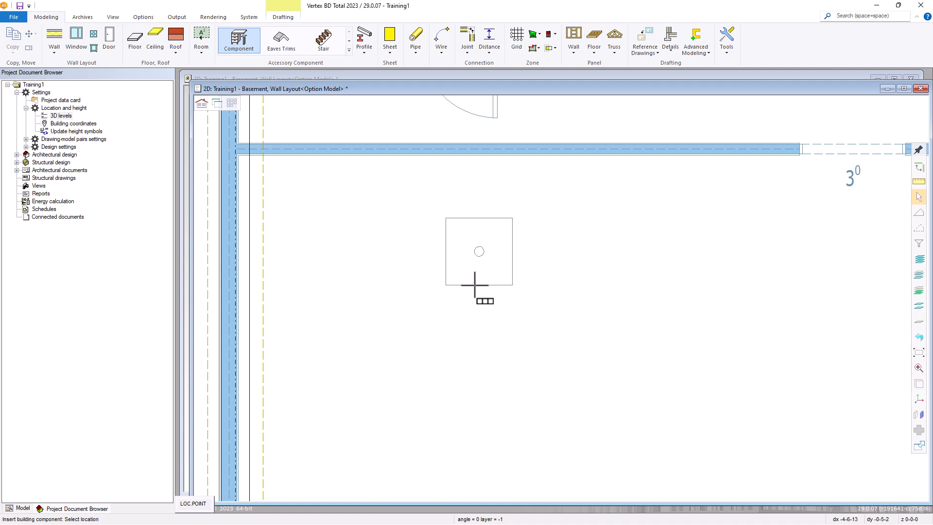
pyautogui.rightClick(475, 285)
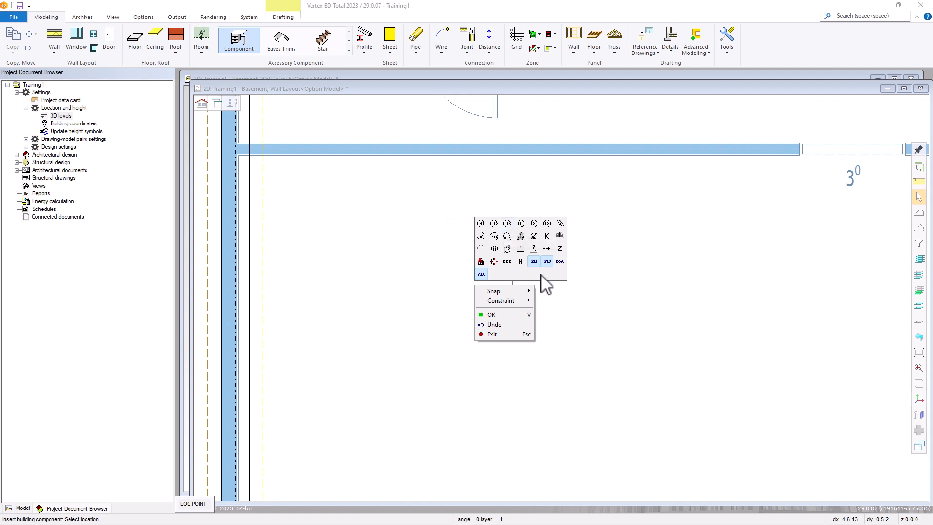
pyautogui.click(535, 250)
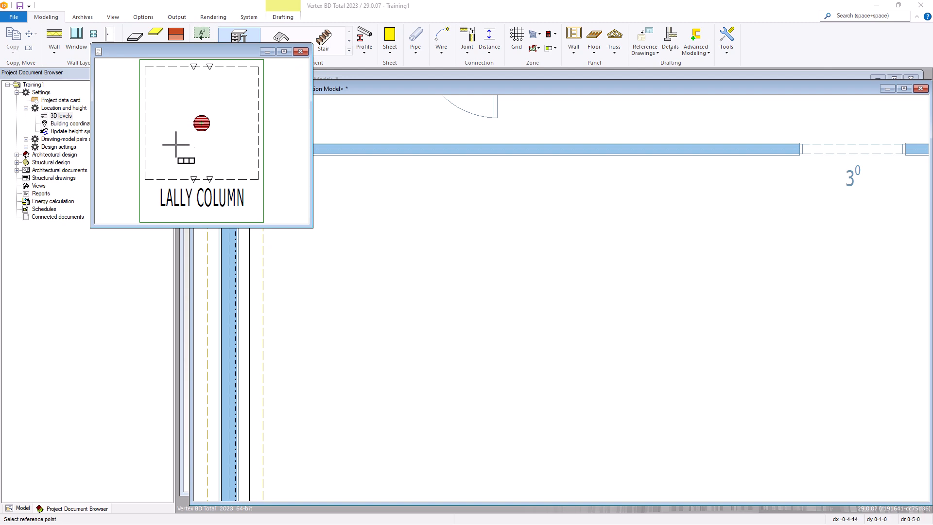
pyautogui.scroll(4, 182, 143)
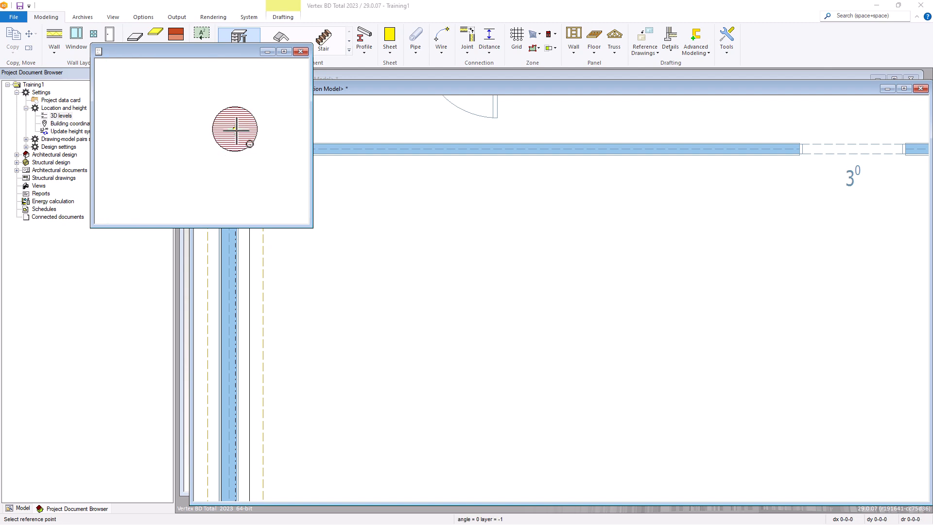
pyautogui.click(235, 131)
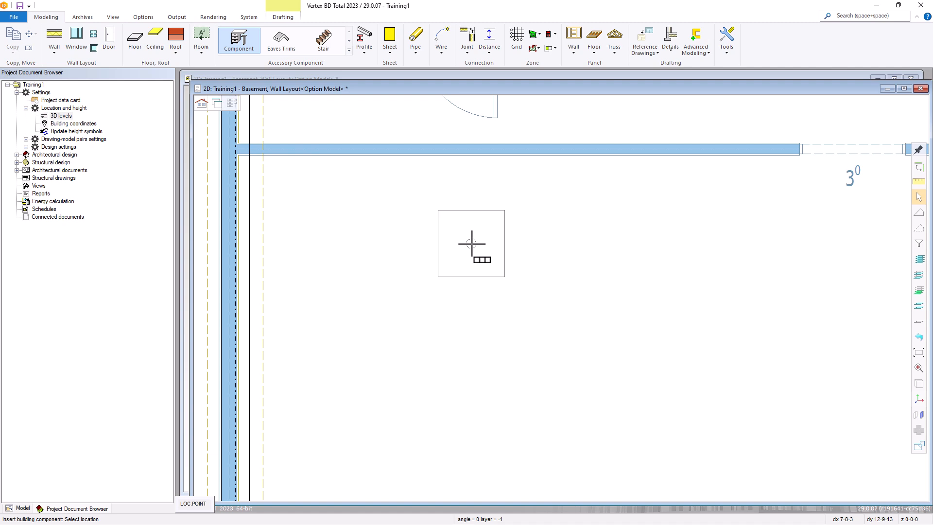
# Step: Set the lally column to be duplicated as 3 copies to the right, spaced 120 from center to center
pyautogui.rightClick(471, 243)
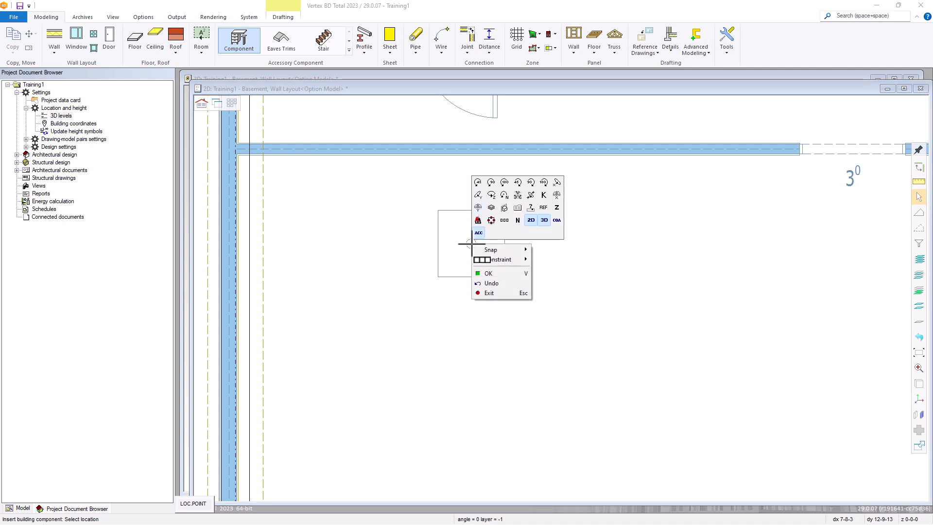
pyautogui.click(504, 220)
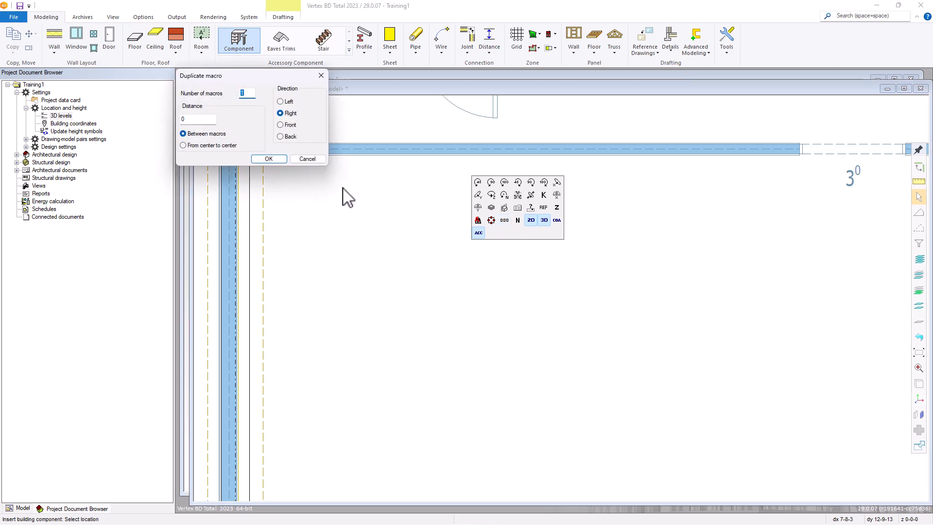
pyautogui.write('3')
pyautogui.click(180, 119)
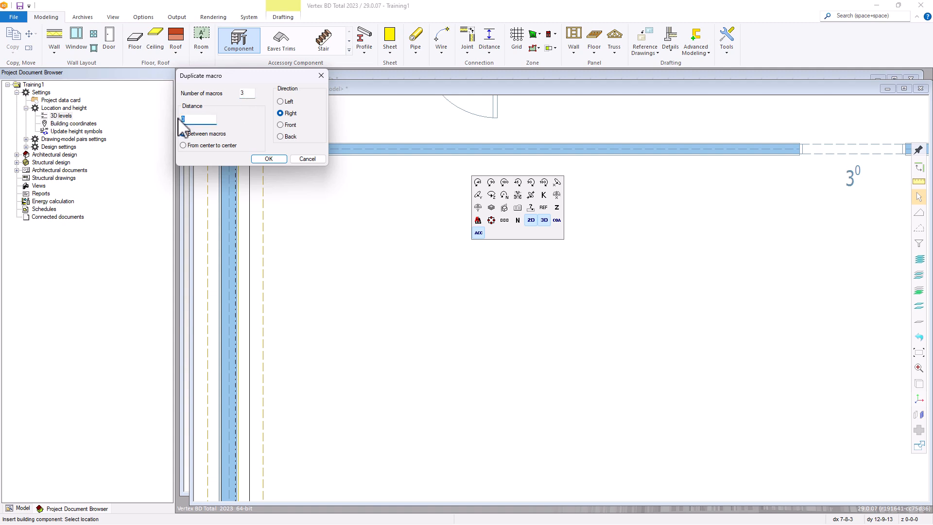
pyautogui.write('120')
pyautogui.click(184, 145)
pyautogui.click(268, 159)
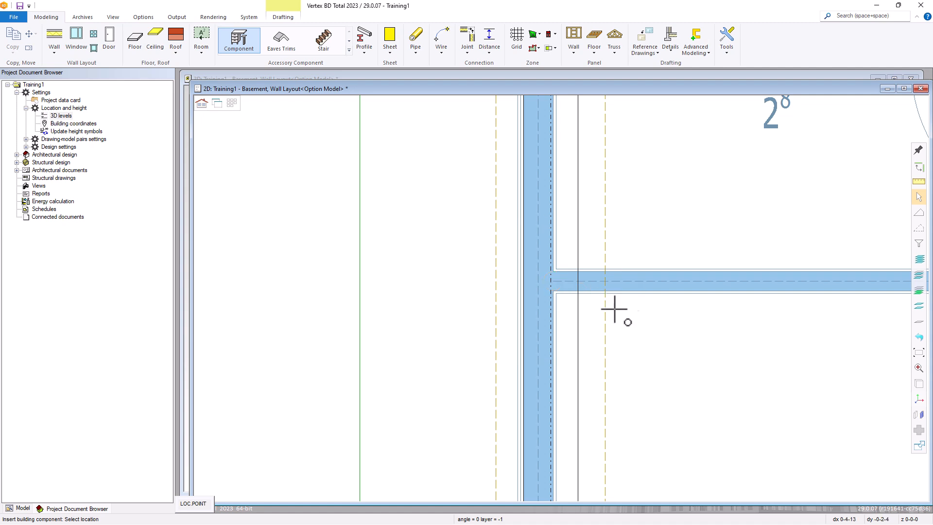
# Step: Place the row of lally columns along the long horizontal interior wall's centerline, starting 10' from its left end at the exterior wall
pyautogui.click(849, 333)
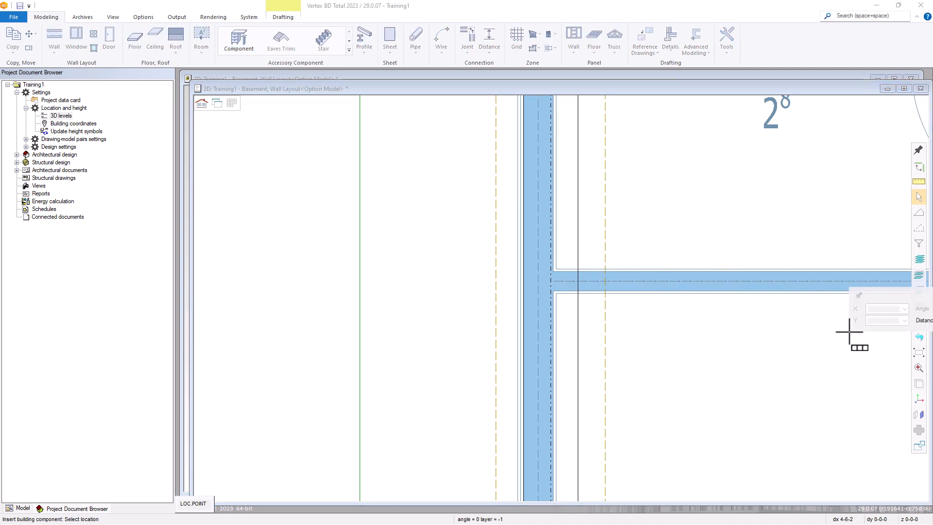
pyautogui.moveTo(907, 302); pyautogui.dragTo(685, 224)
pyautogui.click(724, 248)
pyautogui.write('101')
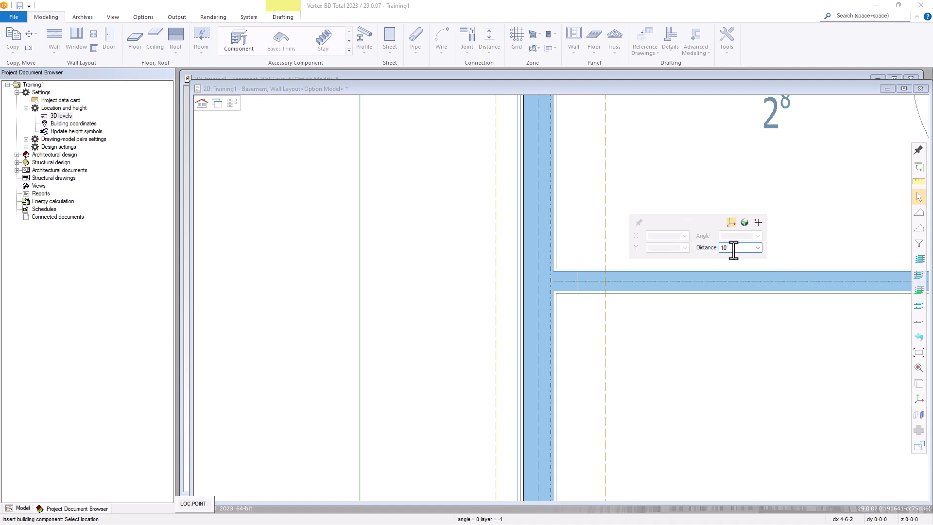
pyautogui.press('Return')
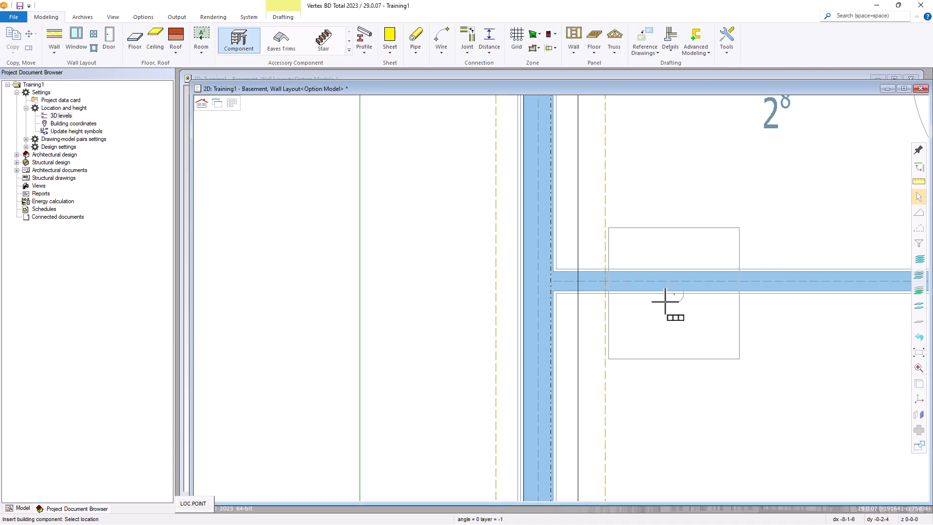
pyautogui.scroll(-4, 663, 303)
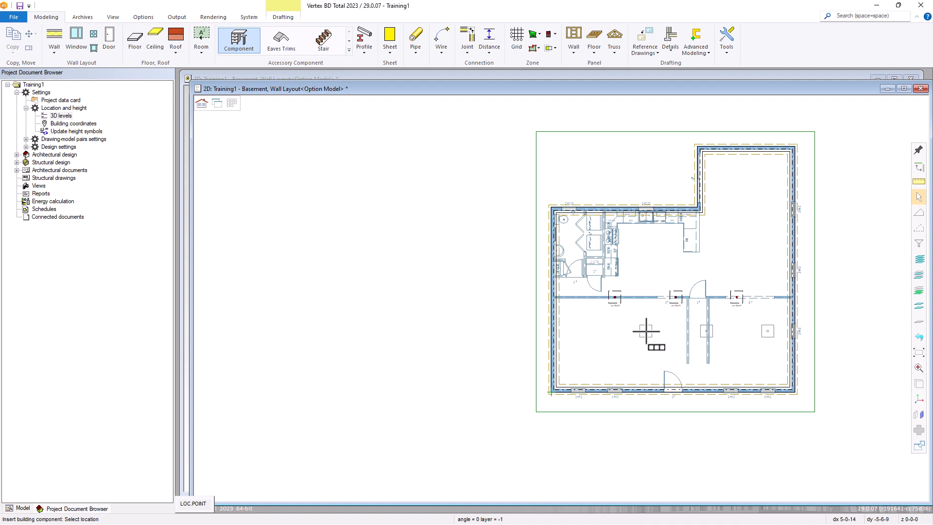
pyautogui.scroll(2, 561, 298)
pyautogui.scroll(1, 562, 299)
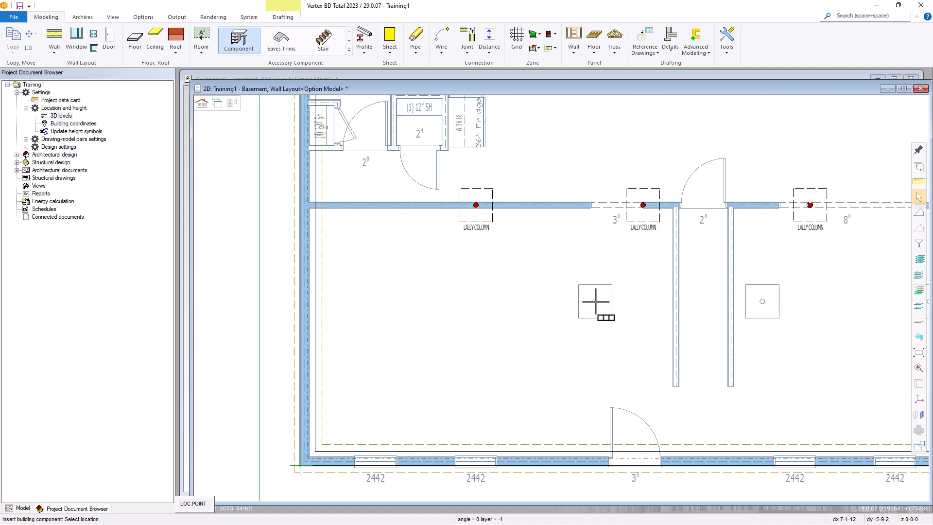
pyautogui.press('Escape')
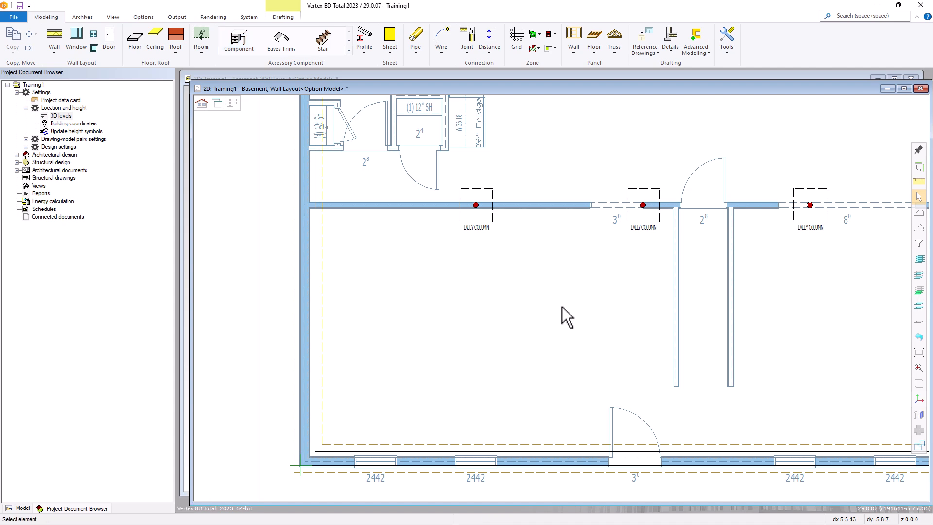
pyautogui.scroll(-1, 562, 307)
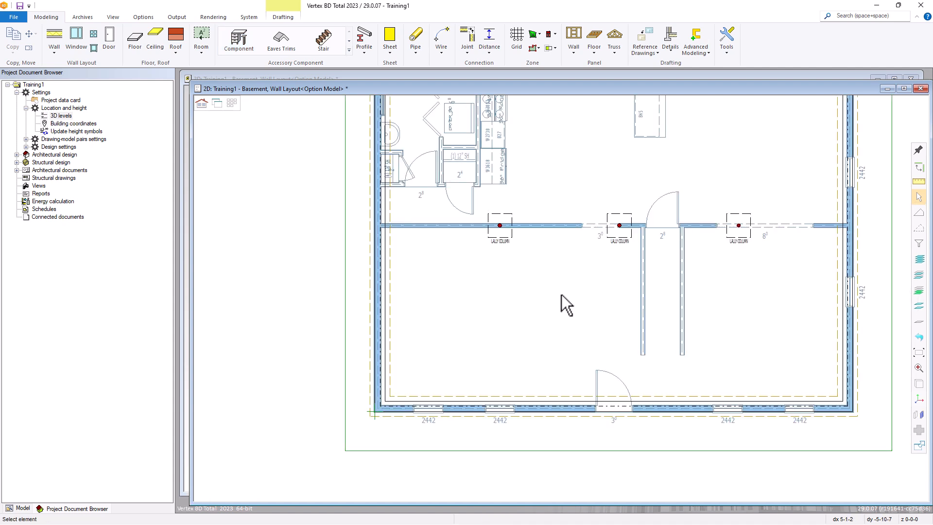
# Step: Switch to the 3D model and hide the foundation wall below the three-window side to expose the basement interior
pyautogui.hotkey('ctrl', 'Tab')
pyautogui.moveTo(582, 336); pyautogui.dragTo(625, 304, button='middle')
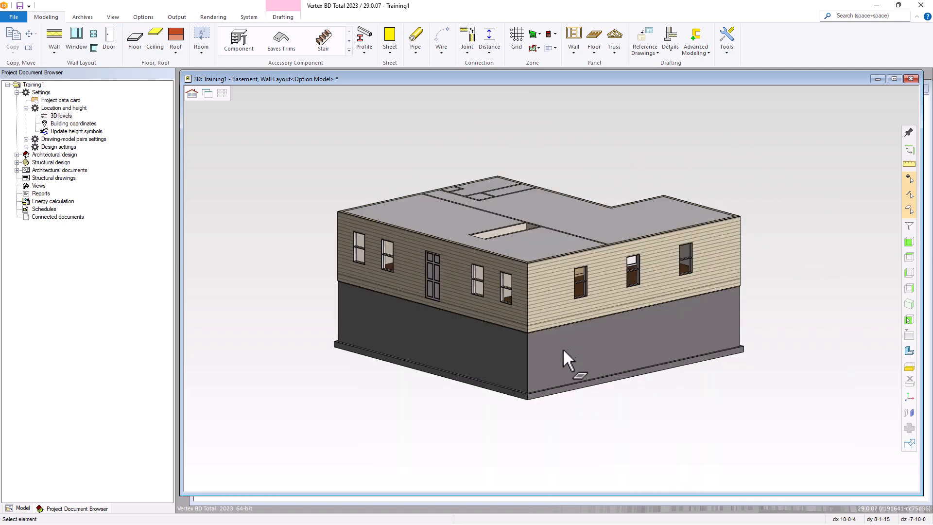
pyautogui.scroll(2, 572, 374)
pyautogui.scroll(-1, 551, 285)
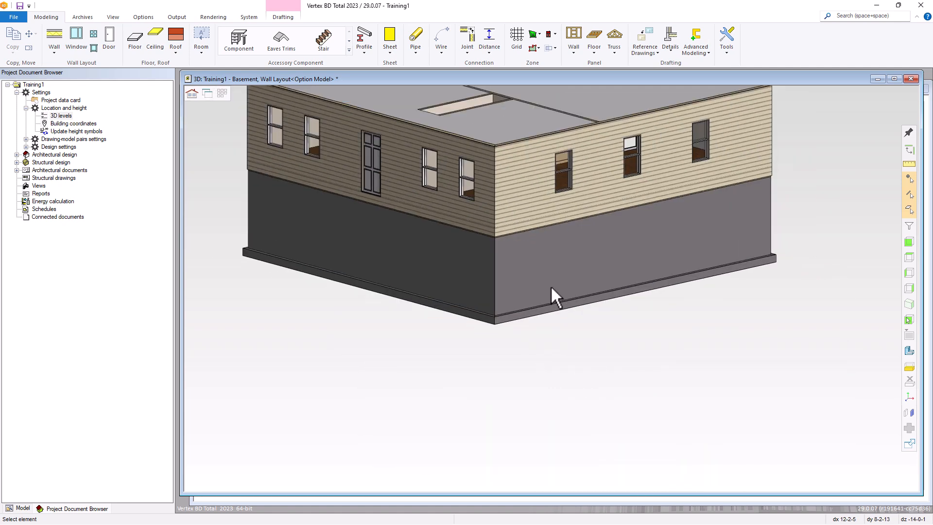
pyautogui.click(533, 262)
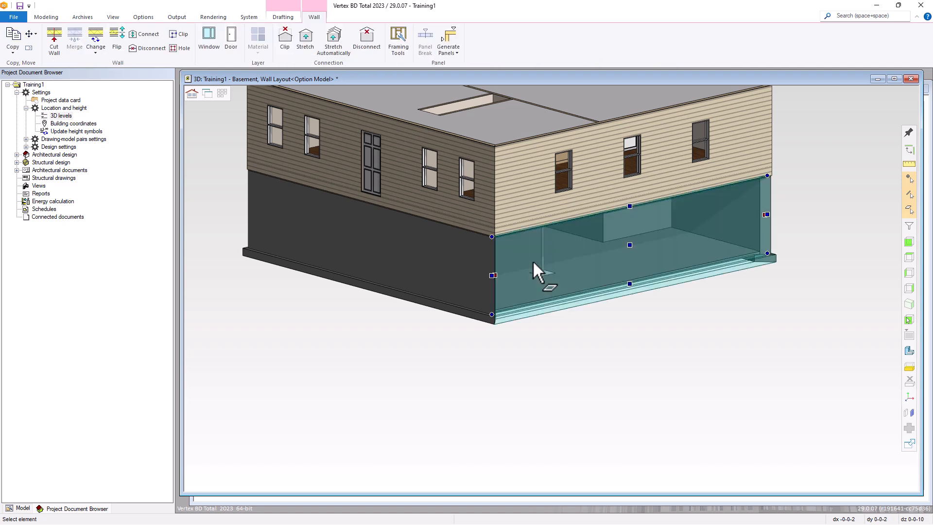
pyautogui.press('Escape')
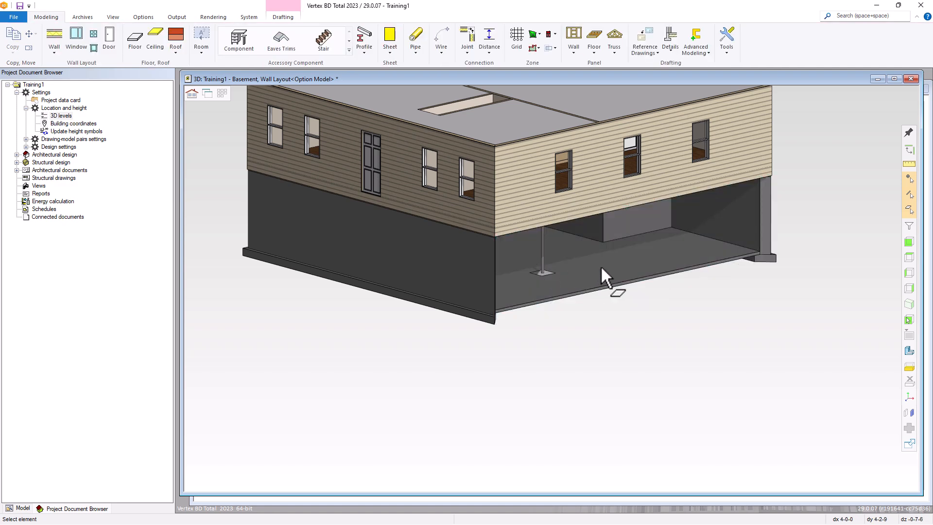
# Step: Examine the lally columns and their footings inside and beneath the basement, and restore the hidden foundation wall
pyautogui.moveTo(595, 266); pyautogui.dragTo(620, 254, button='middle')
pyautogui.scroll(4, 518, 245)
pyautogui.moveTo(551, 286); pyautogui.dragTo(535, 302, button='middle')
pyautogui.scroll(-2, 518, 359)
pyautogui.moveTo(515, 359); pyautogui.dragTo(549, 298, button='middle')
pyautogui.scroll(4, 532, 295)
pyautogui.scroll(-6, 549, 298)
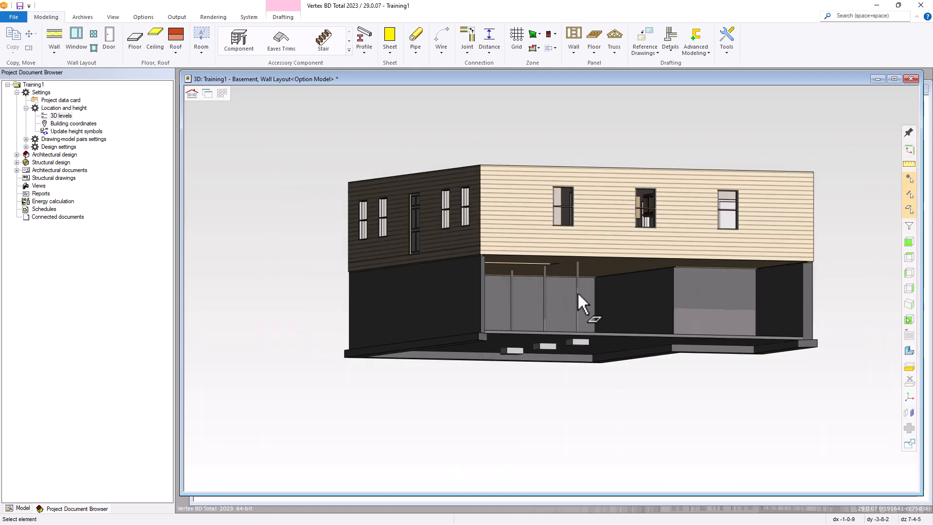
pyautogui.rightClick(765, 121)
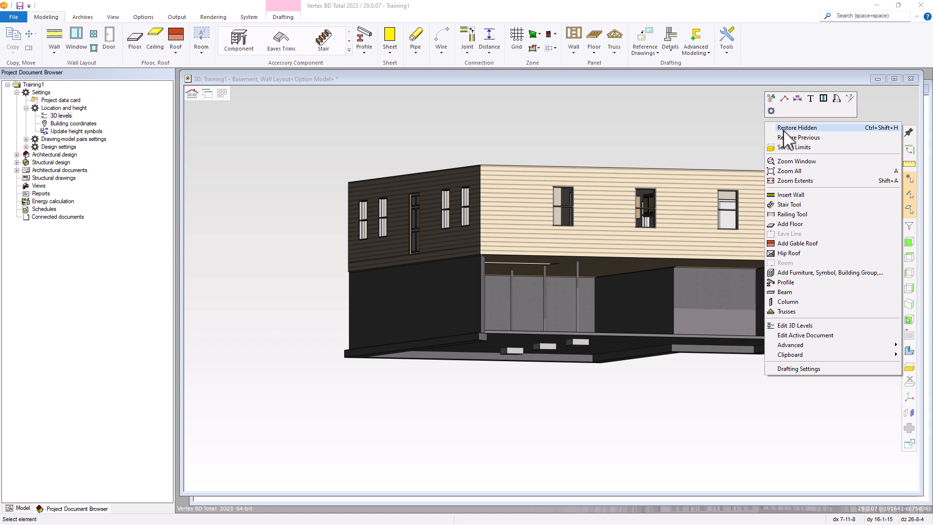
pyautogui.click(799, 128)
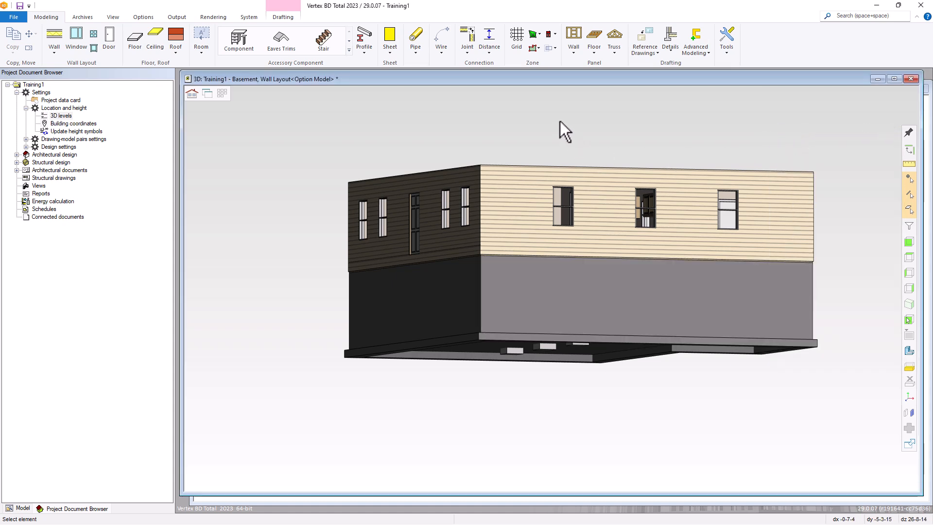
# Step: Return to the 2D Basement Wall Layout, fit the whole plan in view, and save the model
pyautogui.hotkey('ctrl', 'Tab')
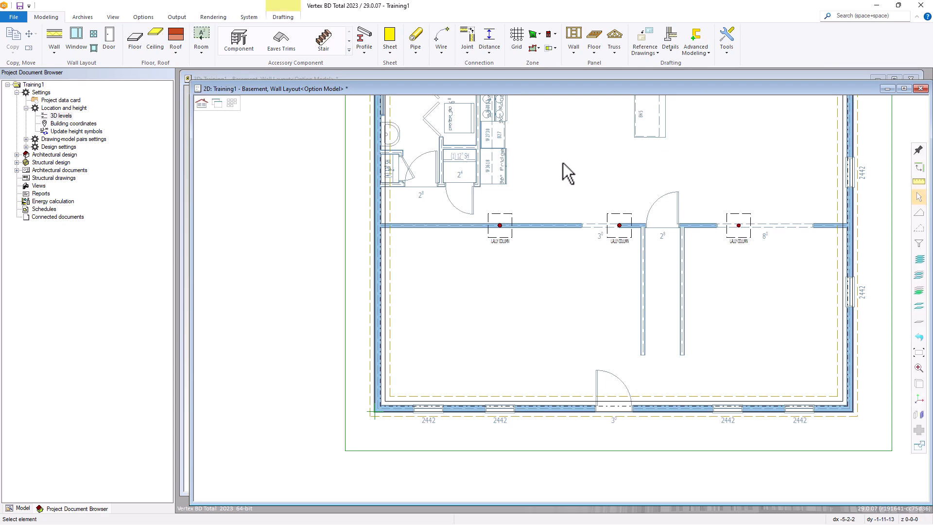
pyautogui.press('Home')
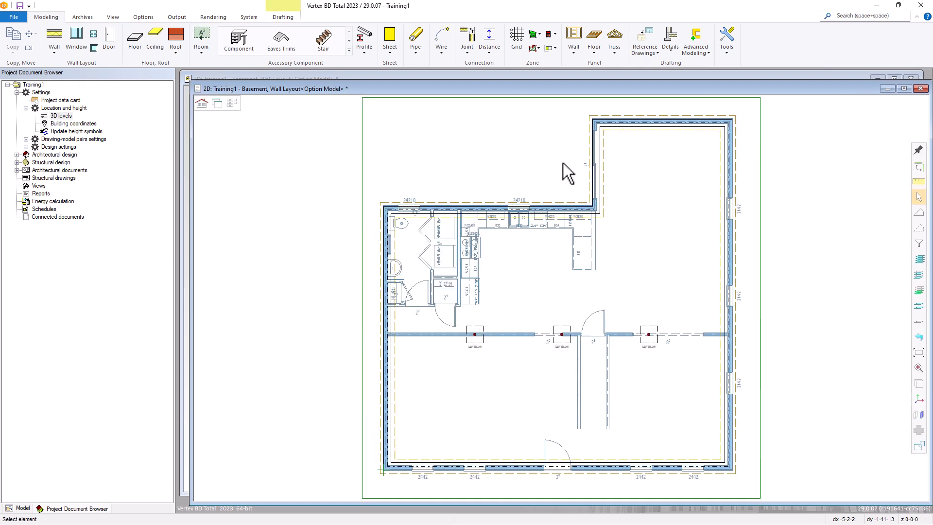
pyautogui.click(20, 6)
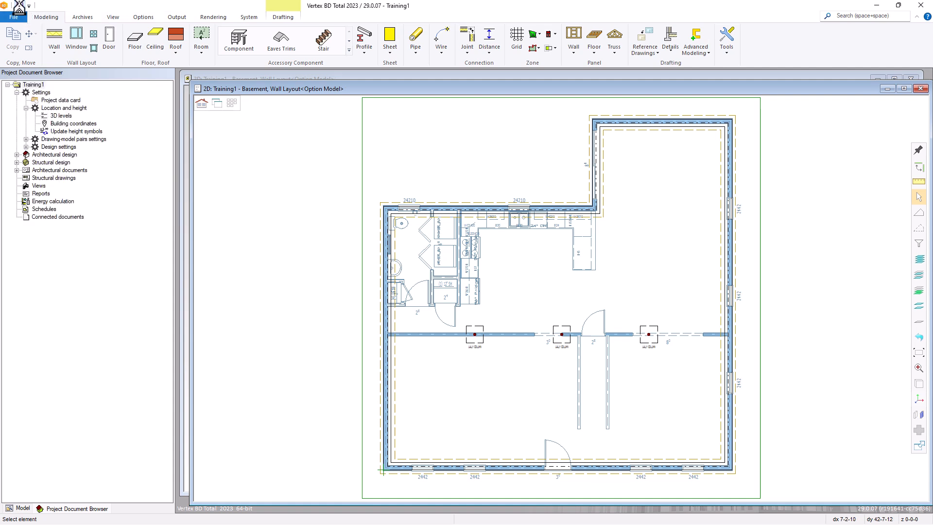